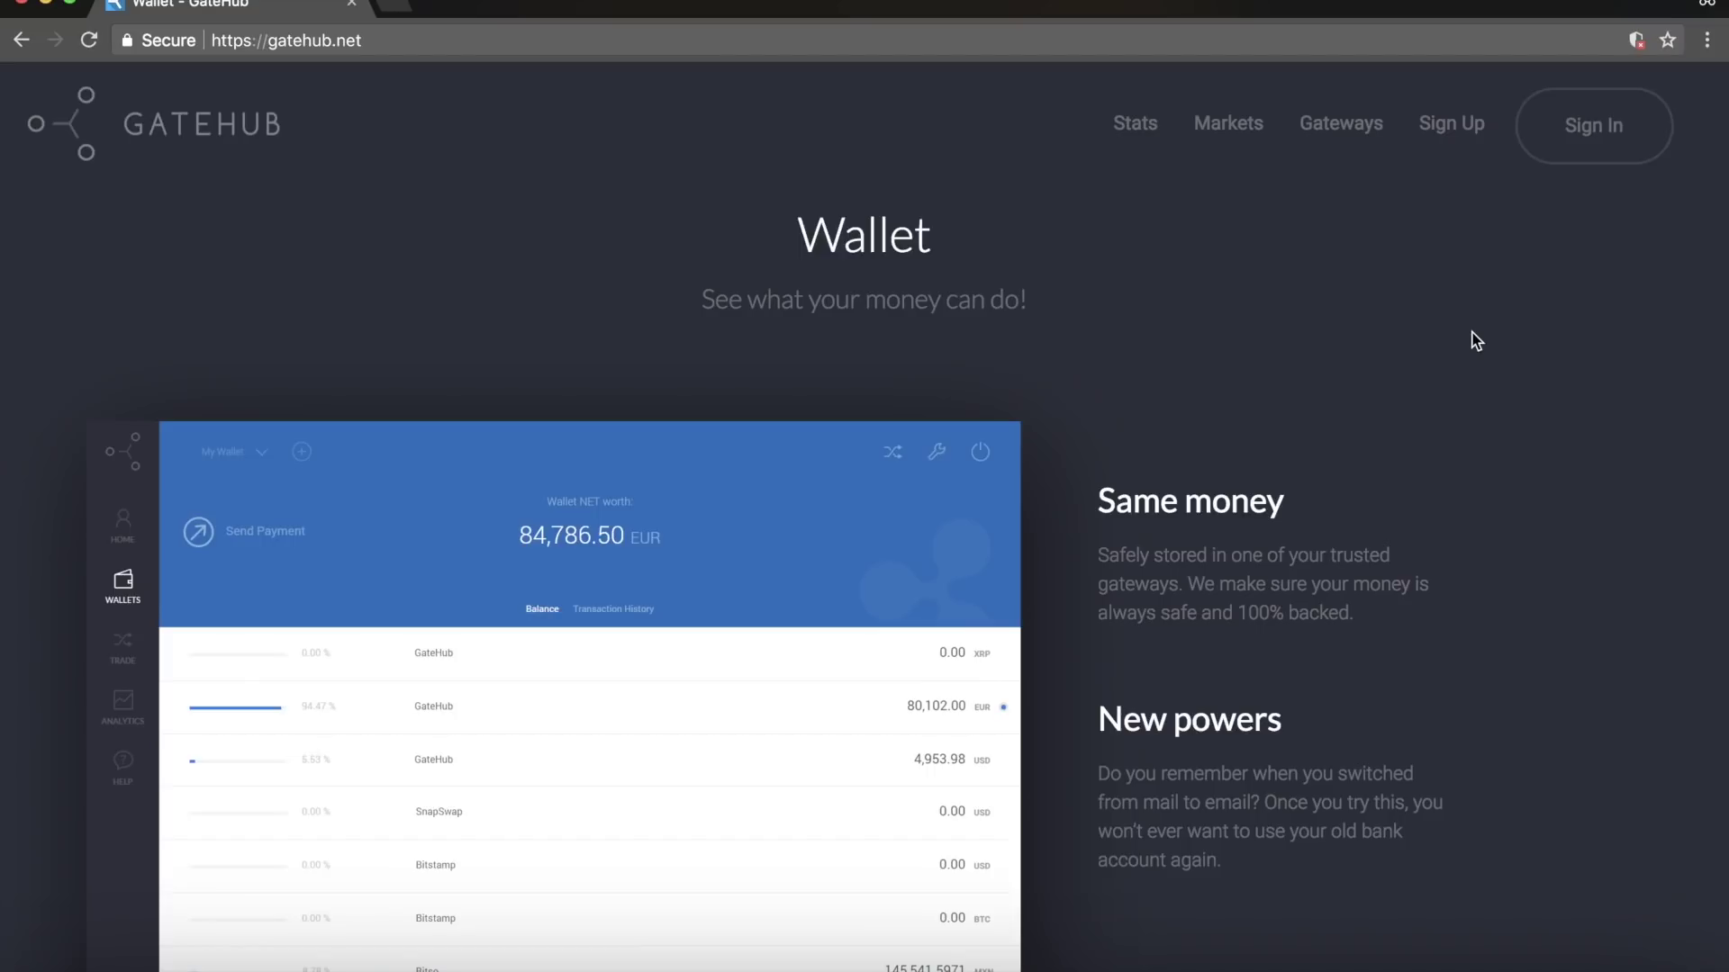
Register a new GateHub account with email and a repeated password, passing the captcha
left_click(1590, 142)
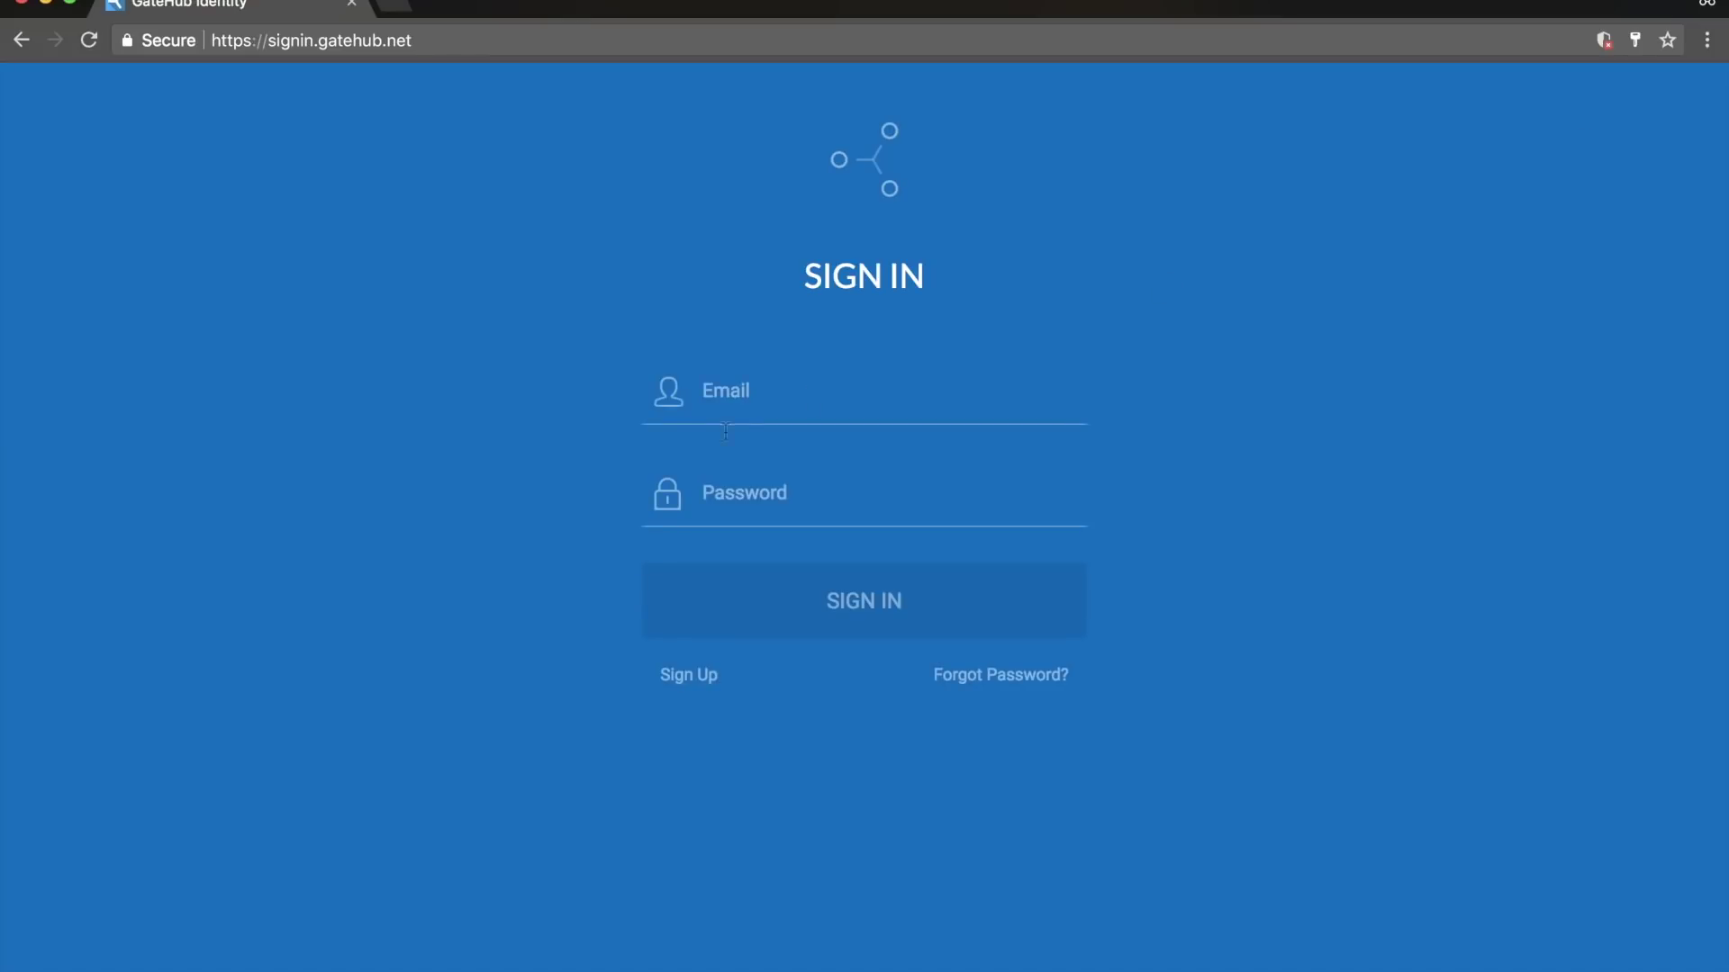
left_click(686, 675)
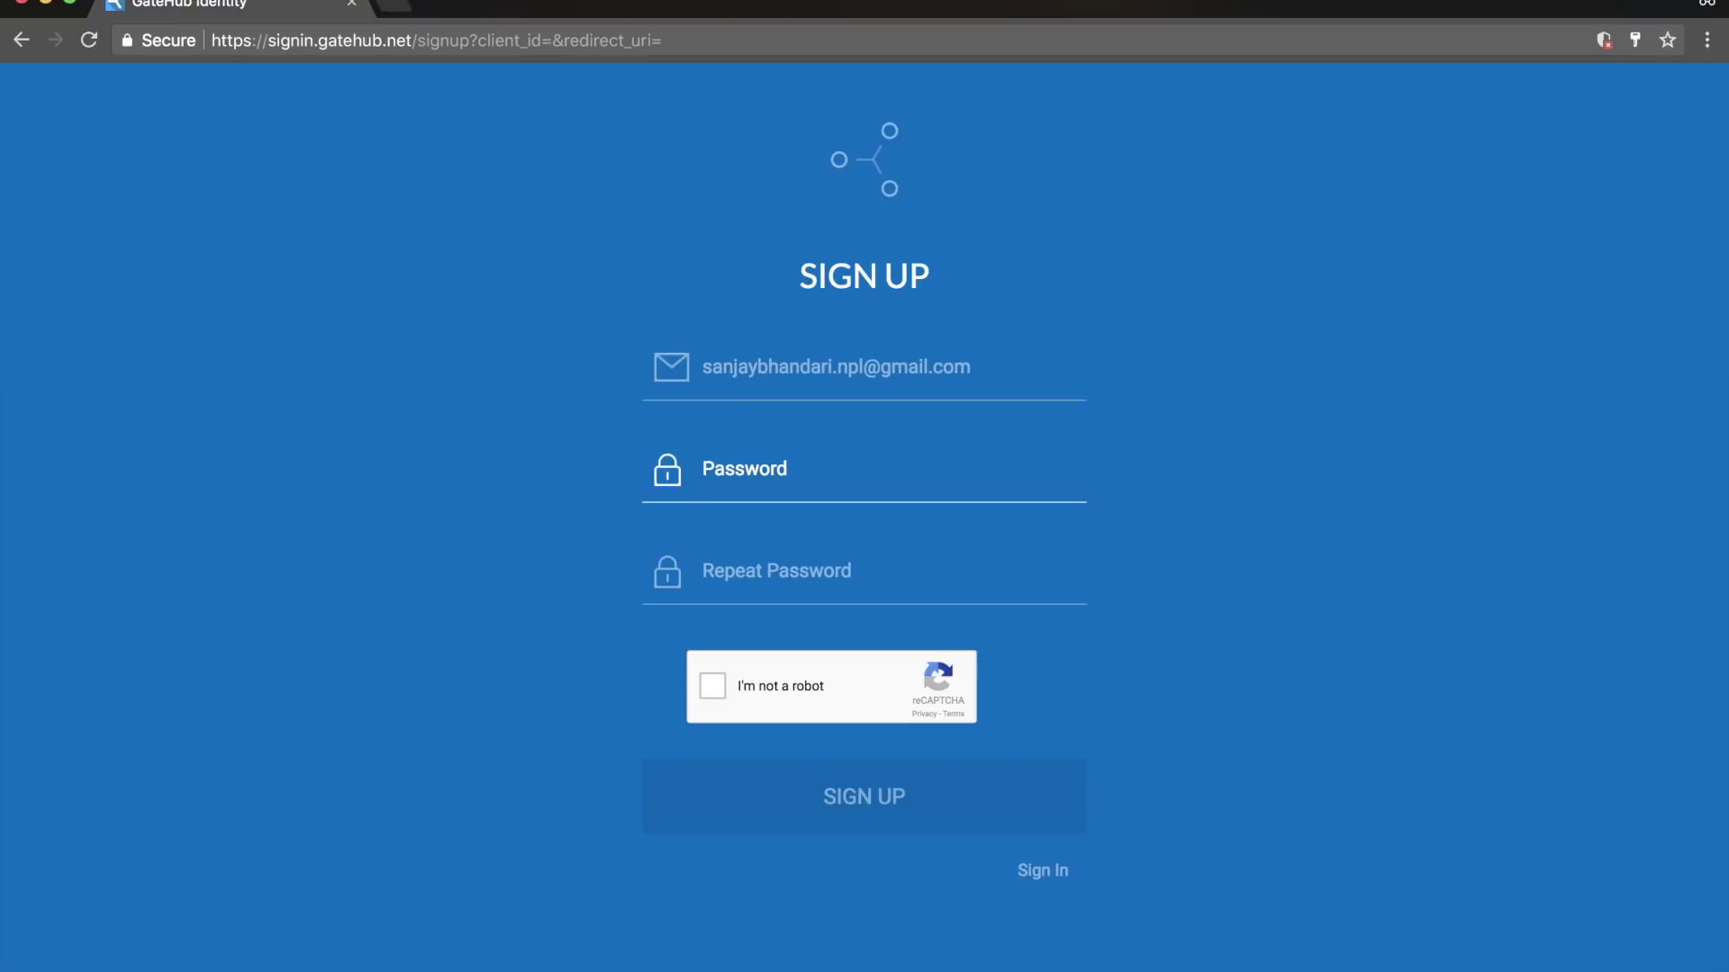
type("••••••••••")
left_click(750, 571)
type("•••••••")
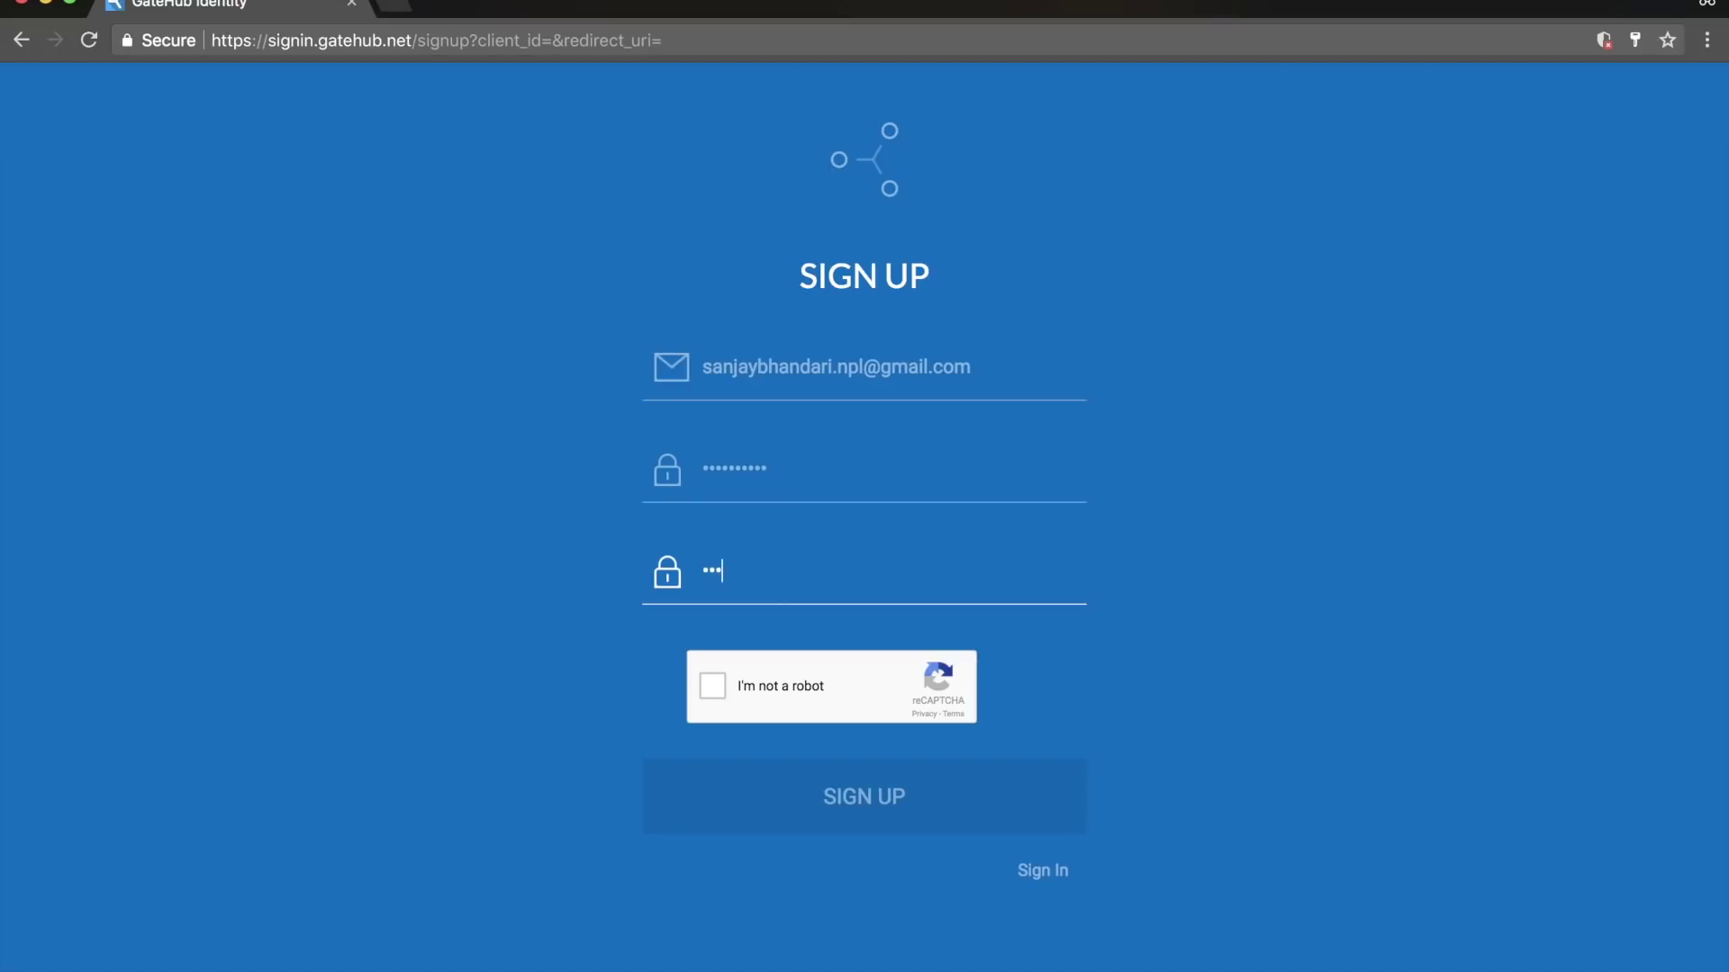
type("•••")
left_click(710, 686)
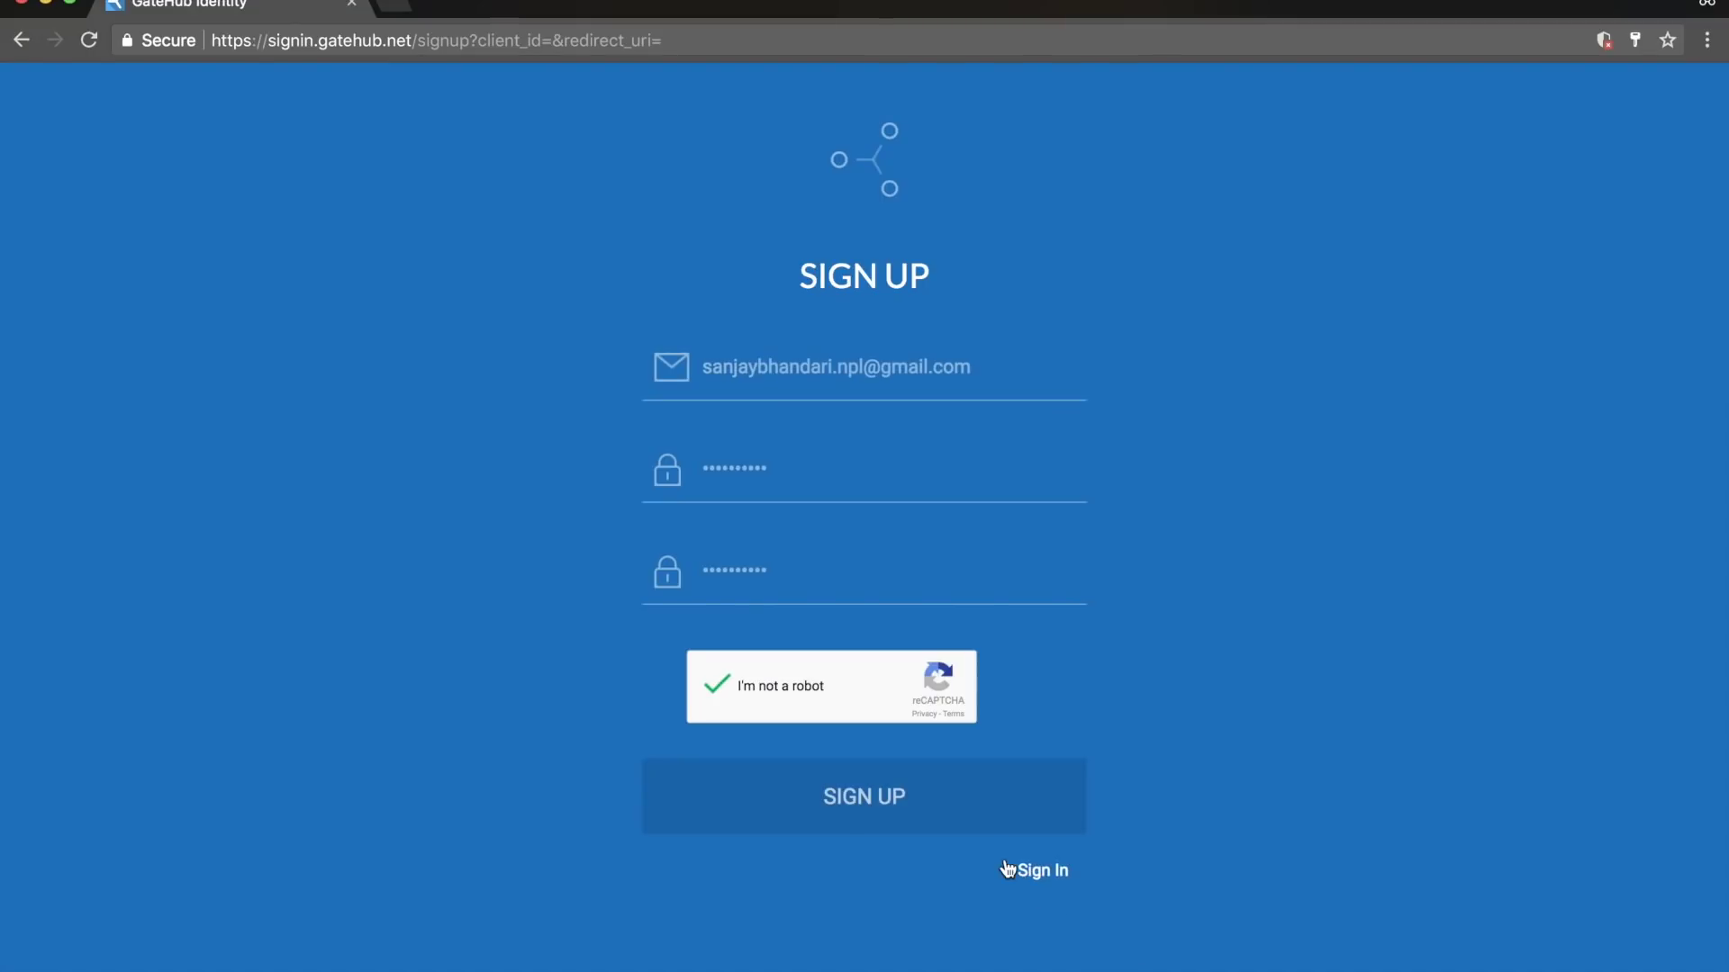
left_click(907, 809)
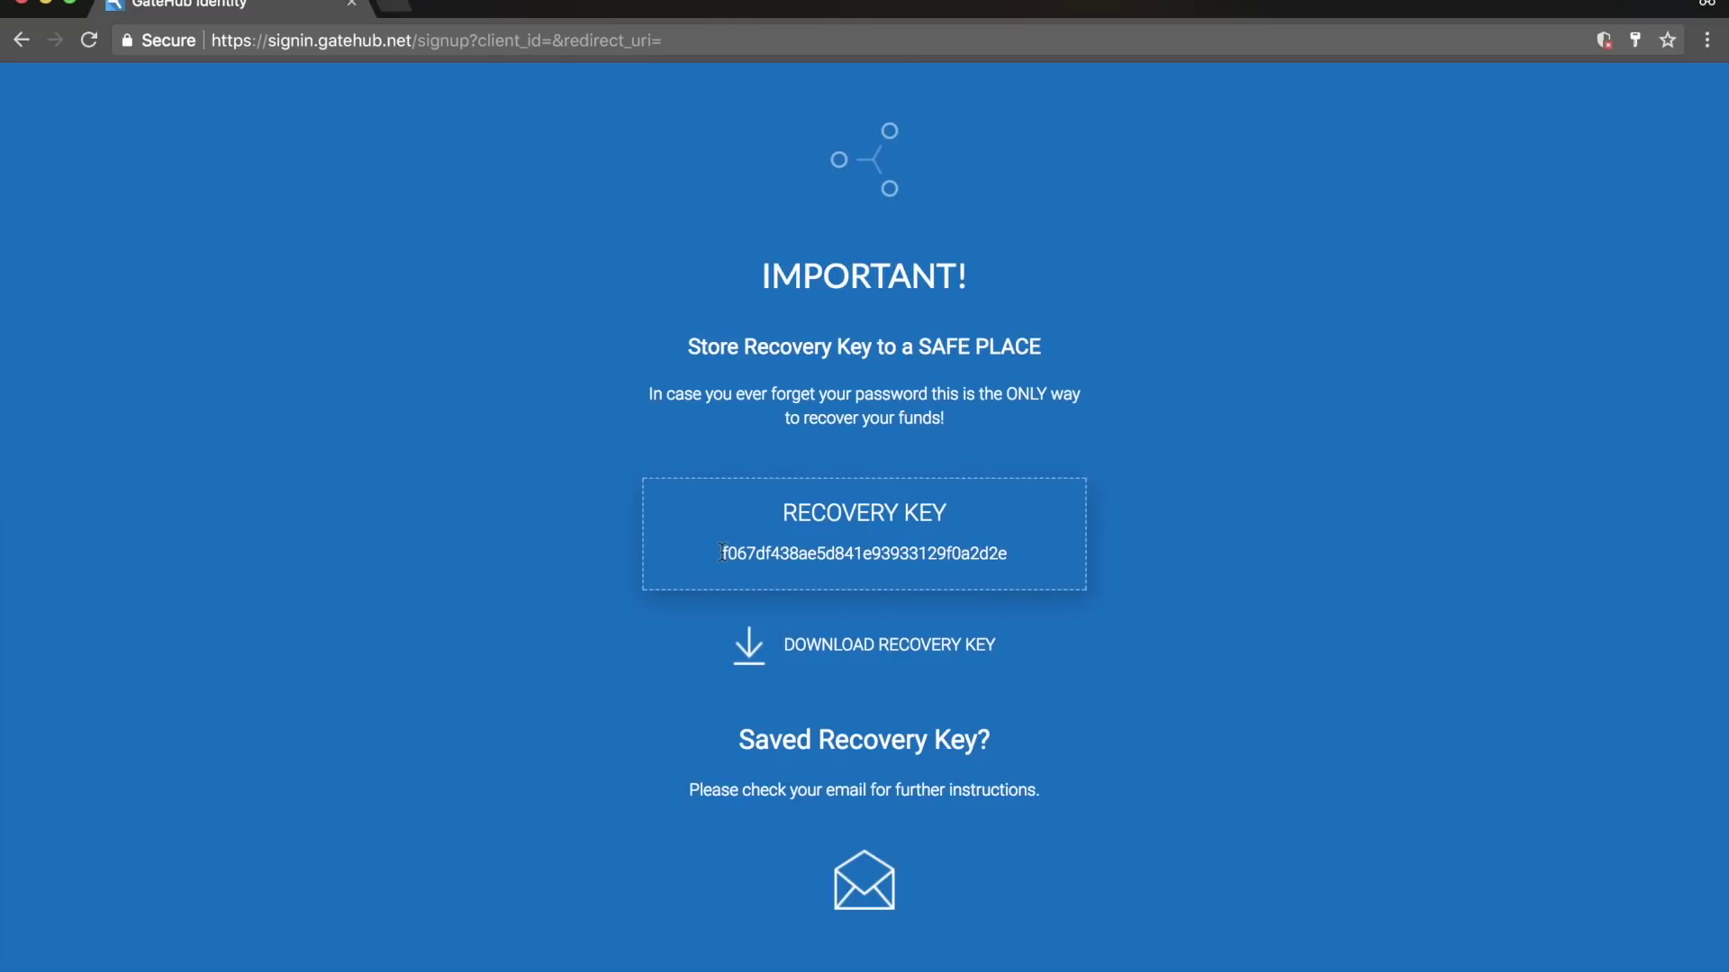
left_click_drag(720, 552, 1027, 569)
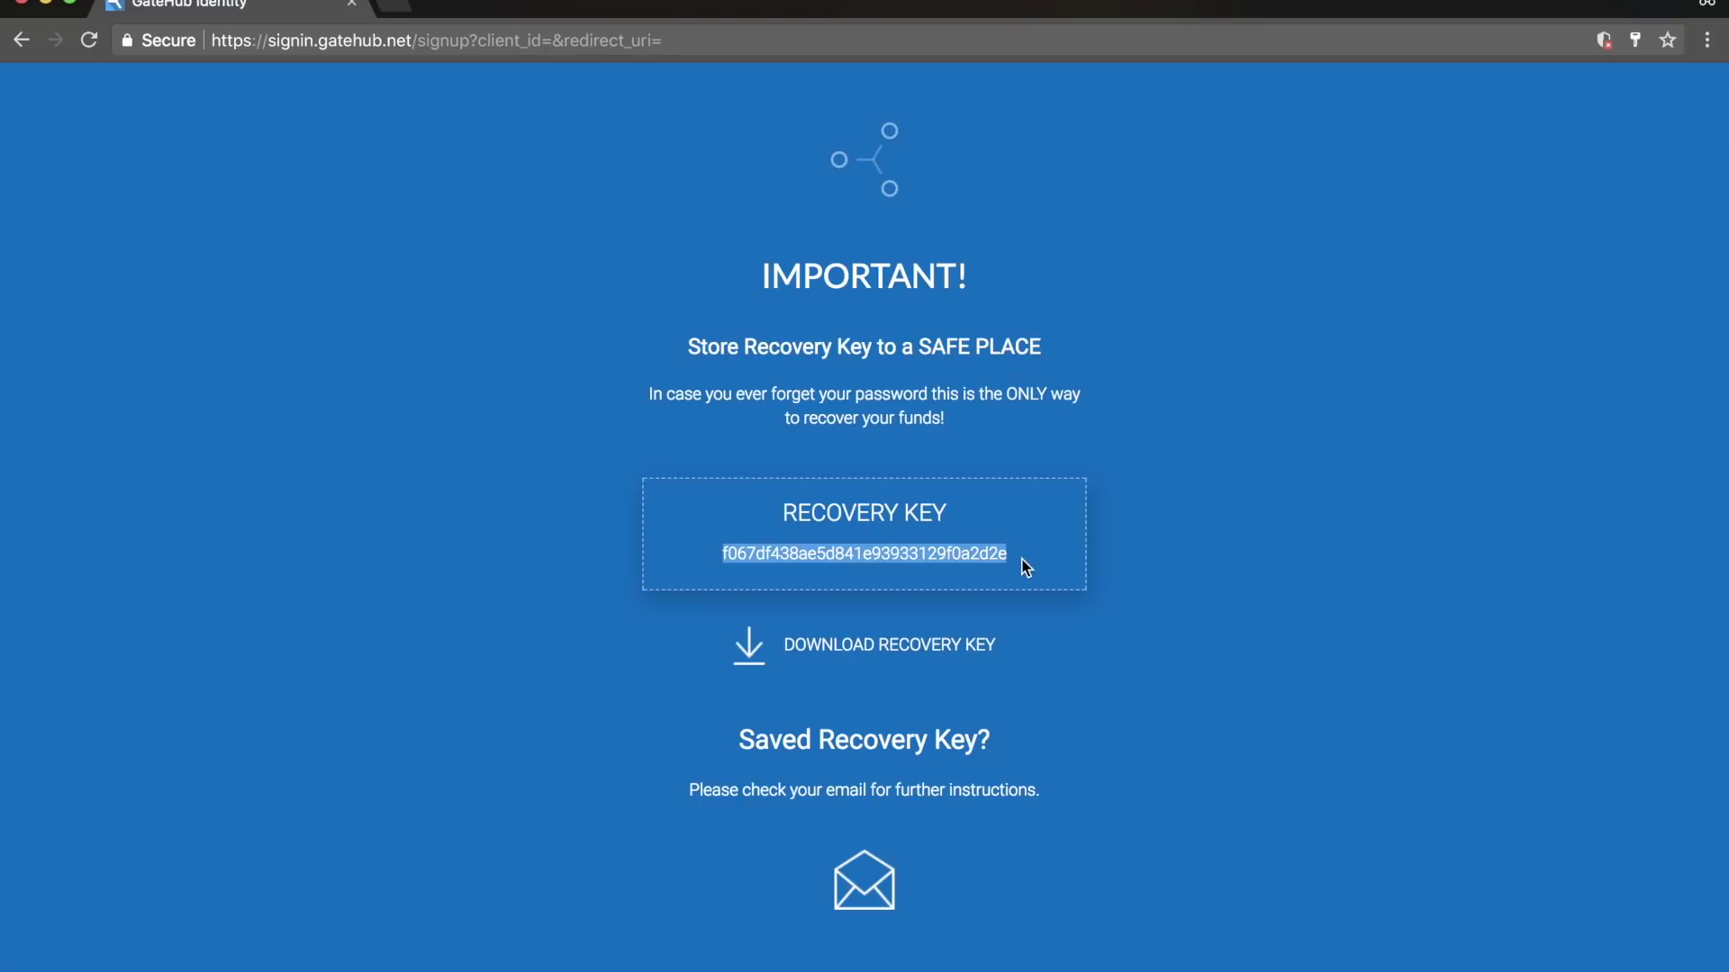
left_click(1065, 543)
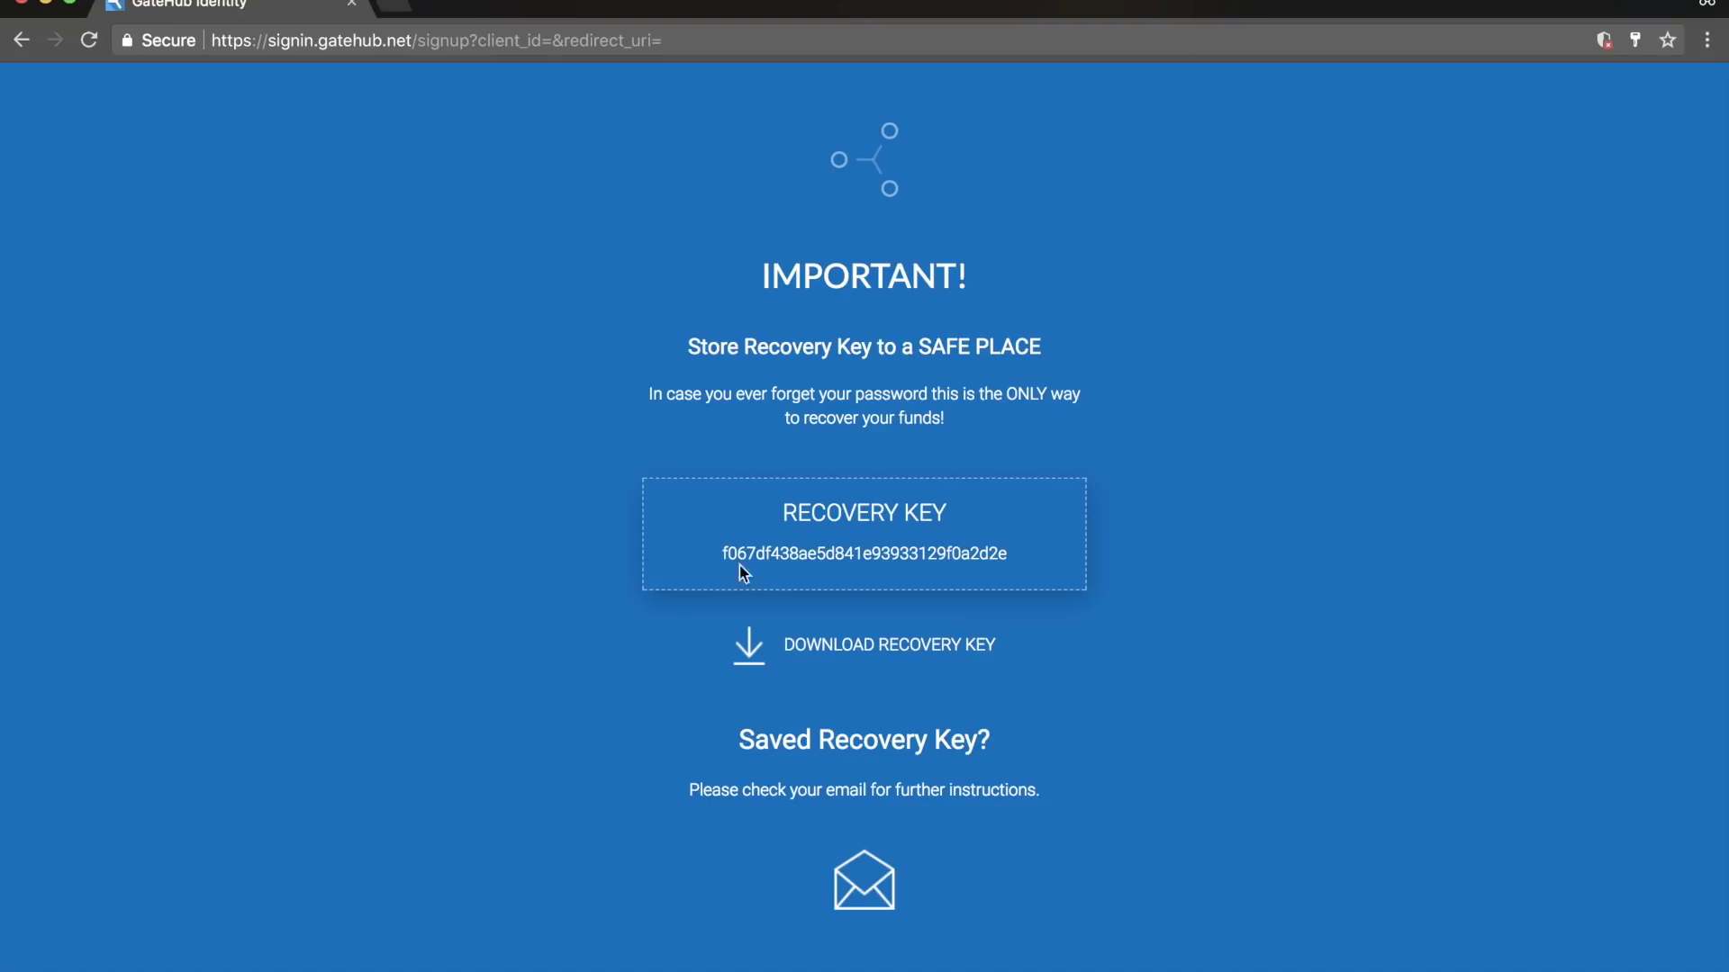
left_click_drag(725, 555, 1003, 563)
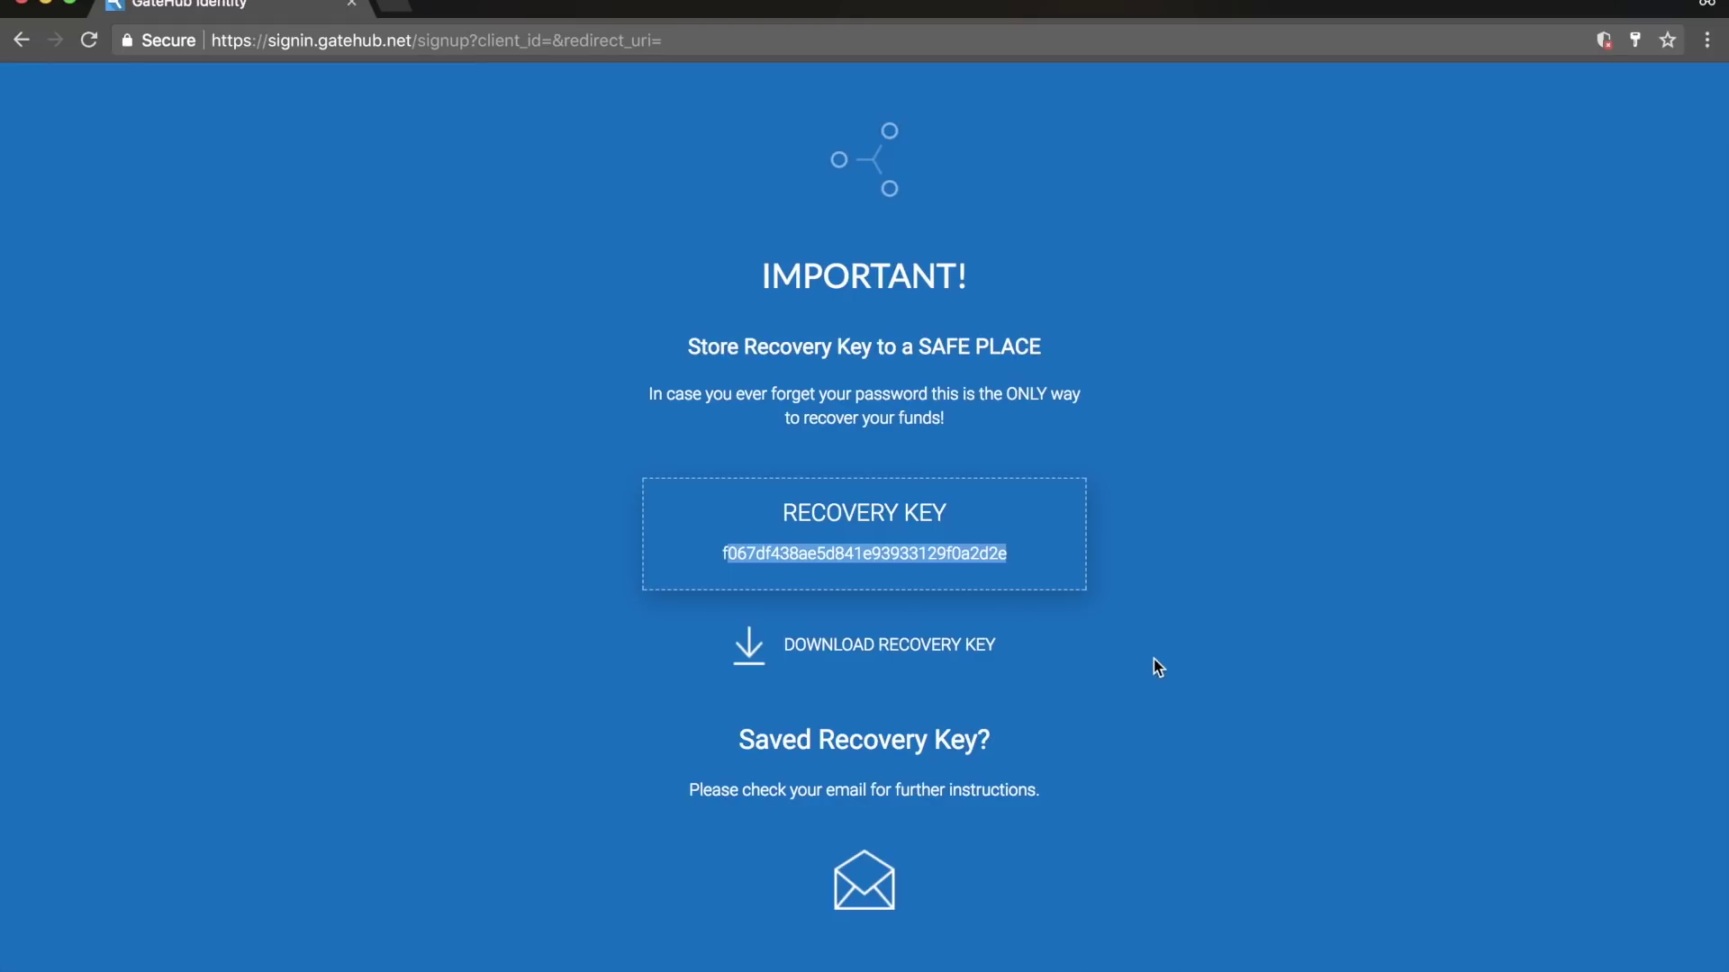
left_click(1053, 686)
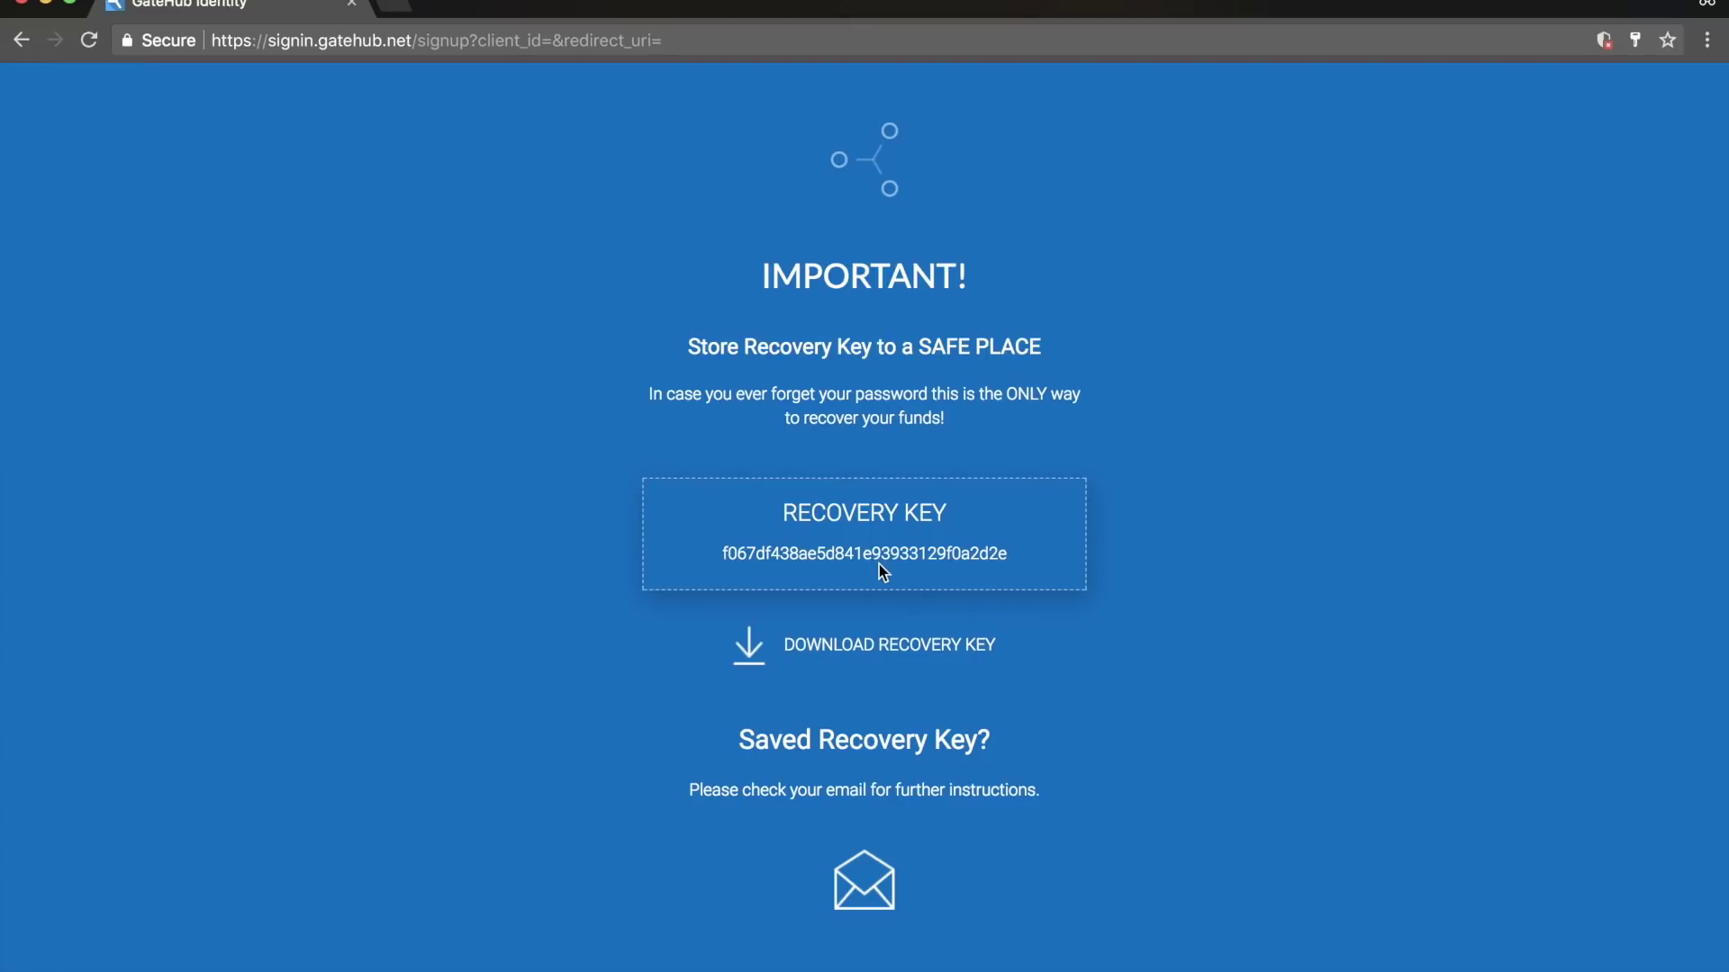
left_click(408, 9)
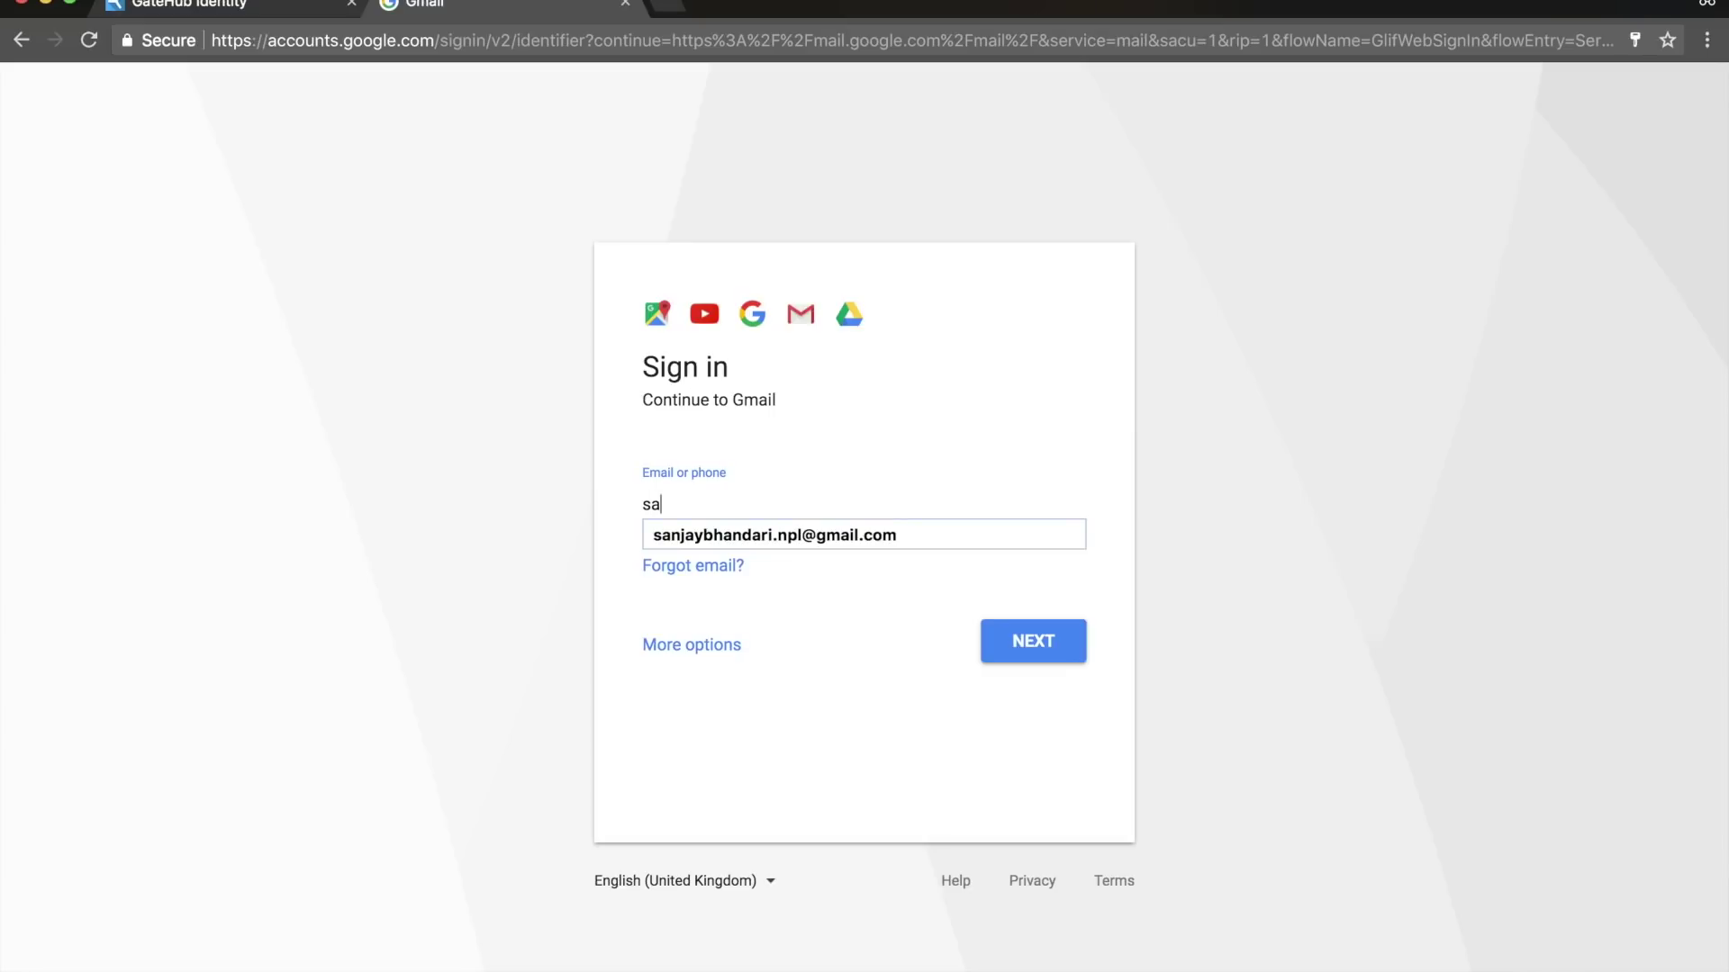
Sign in to Gmail and activate the account from the Welcome to GateHub email
key("Down")
key("Return")
key("Return")
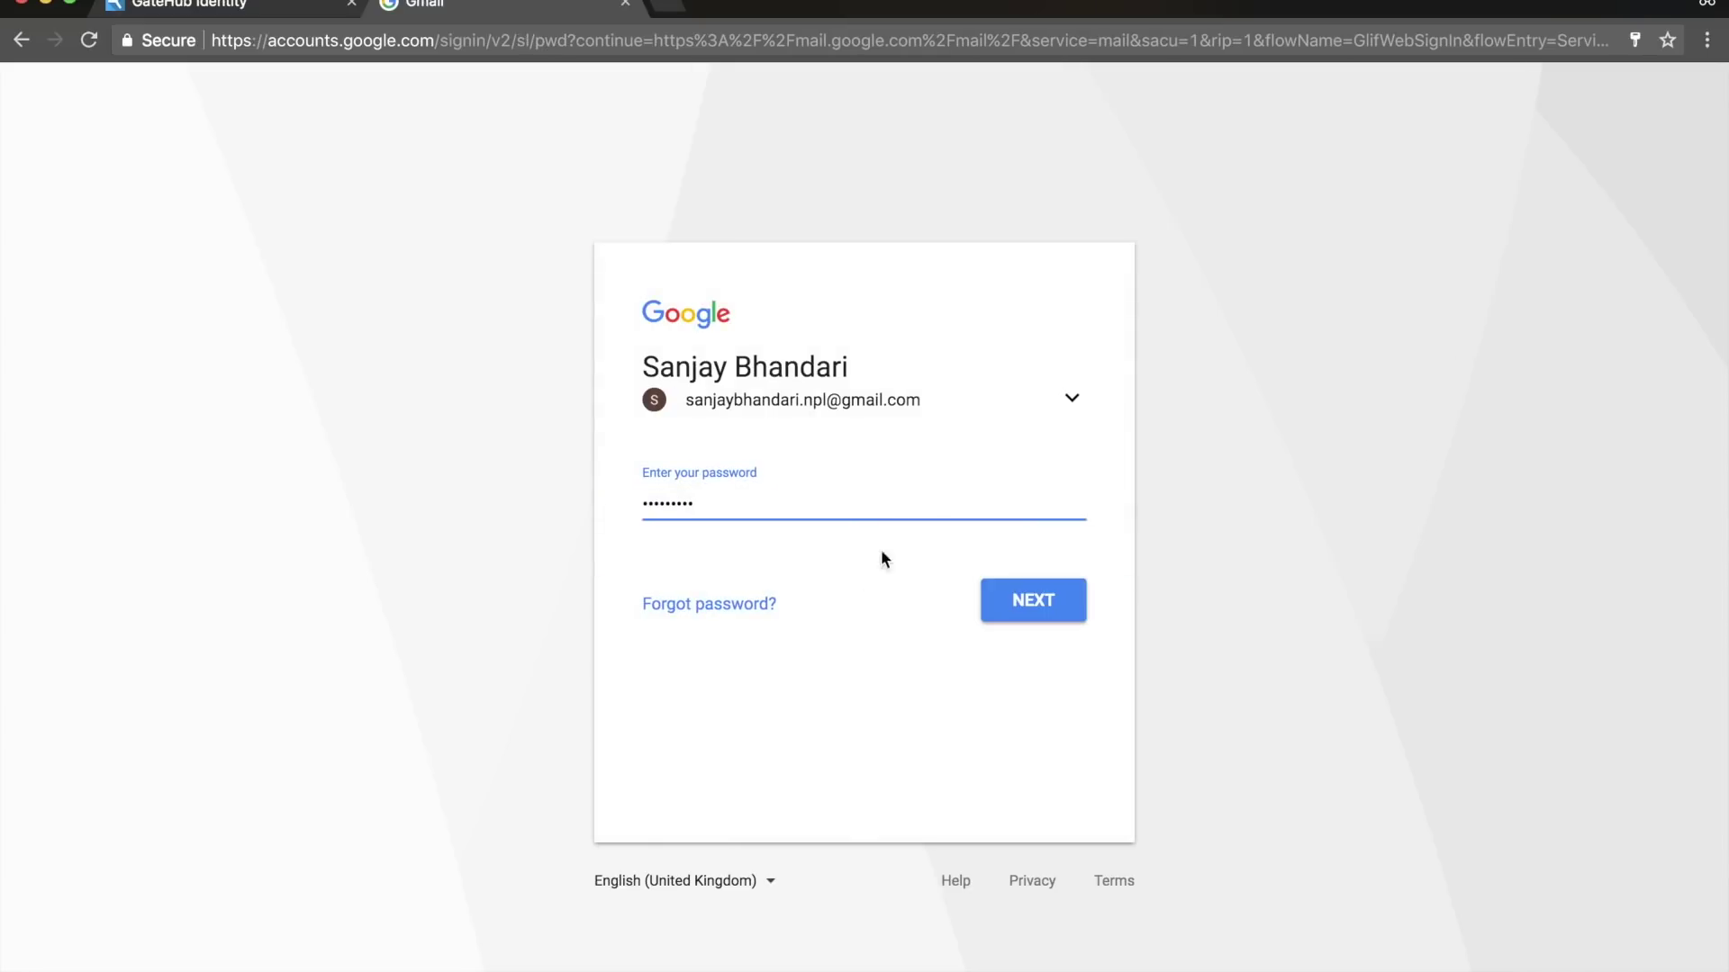
key("Return")
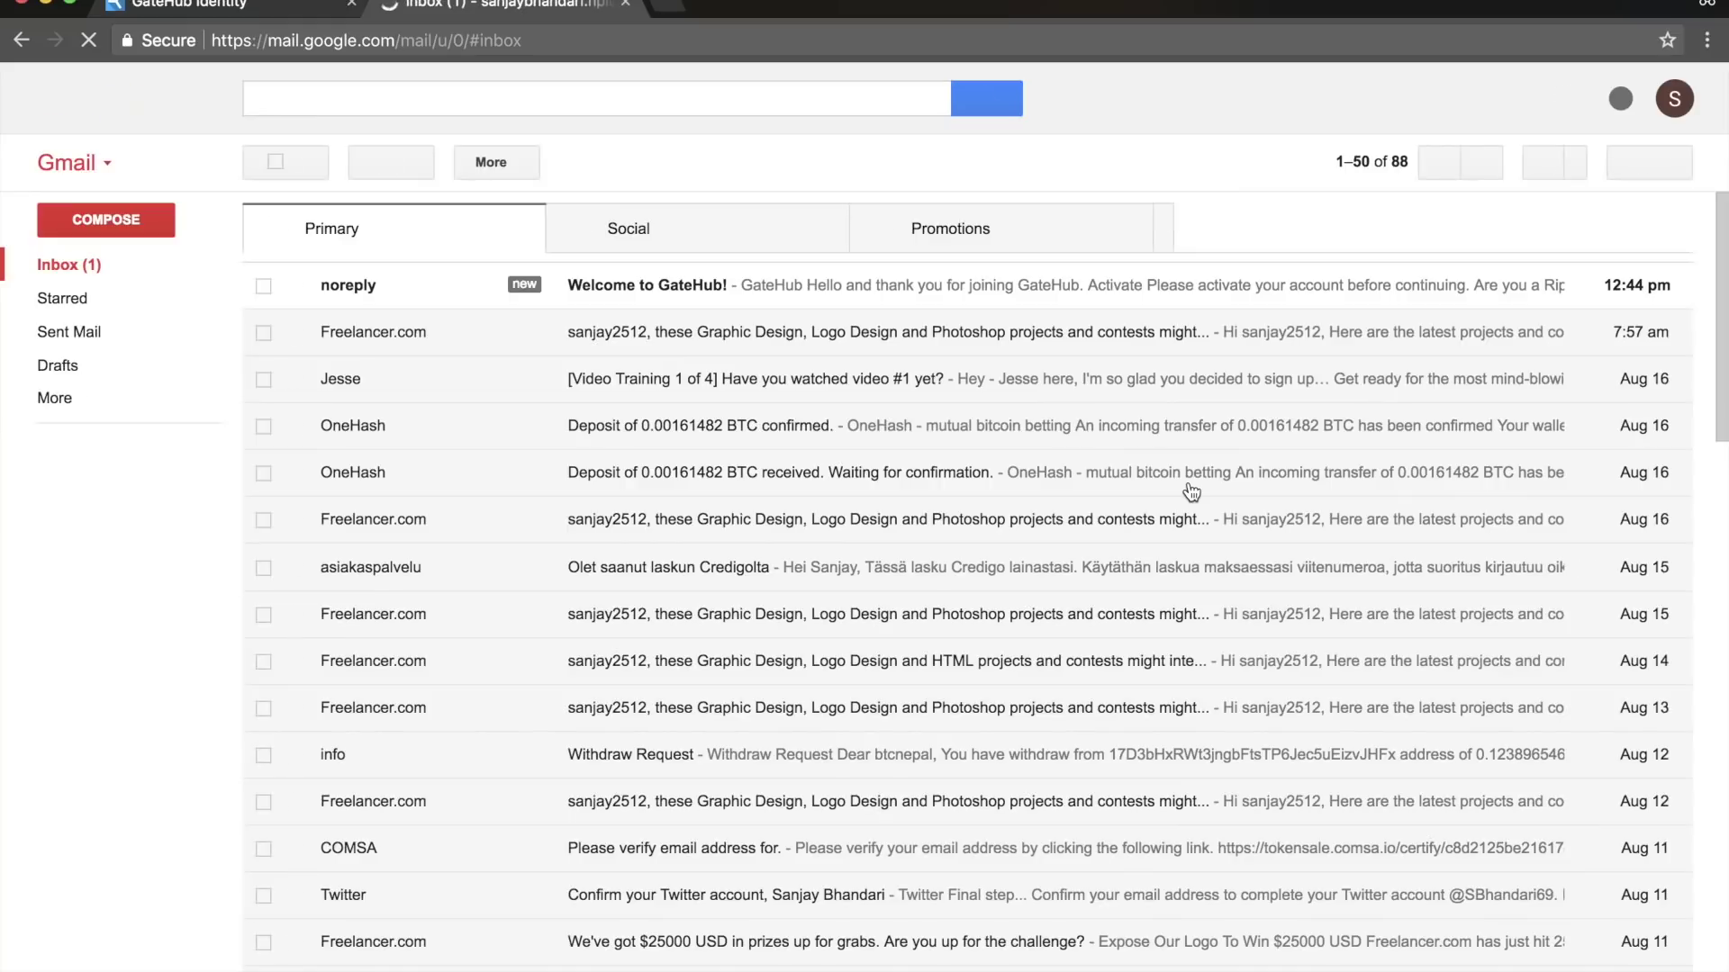
left_click(763, 287)
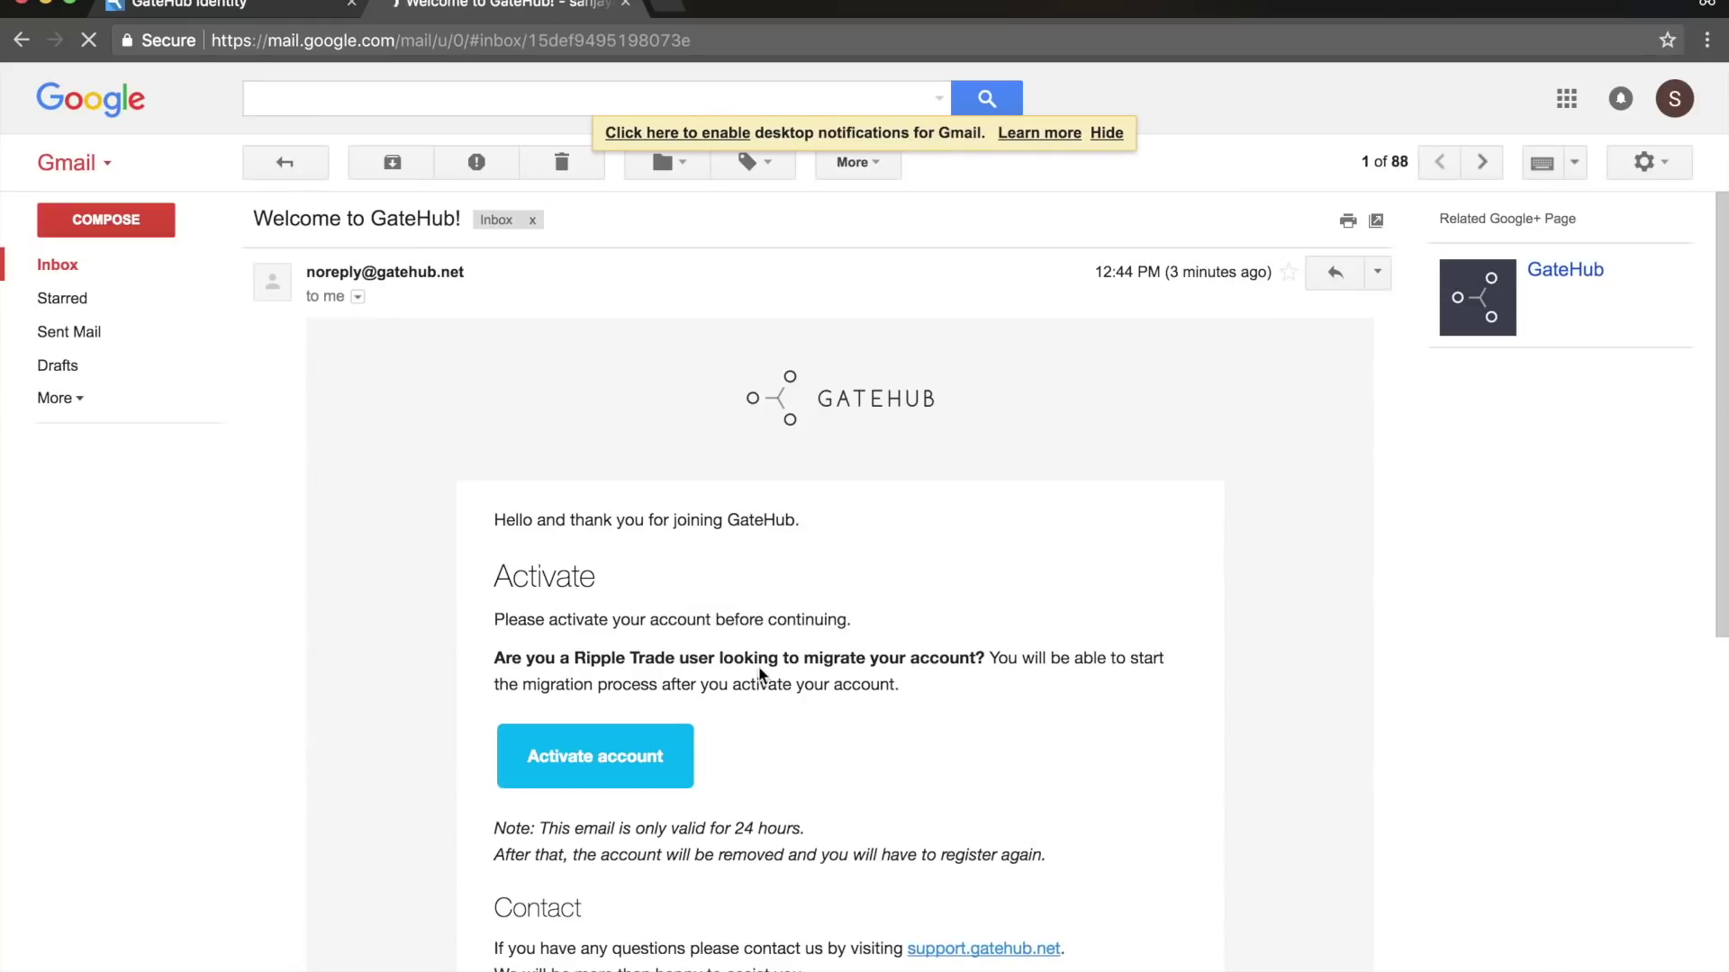
left_click(630, 771)
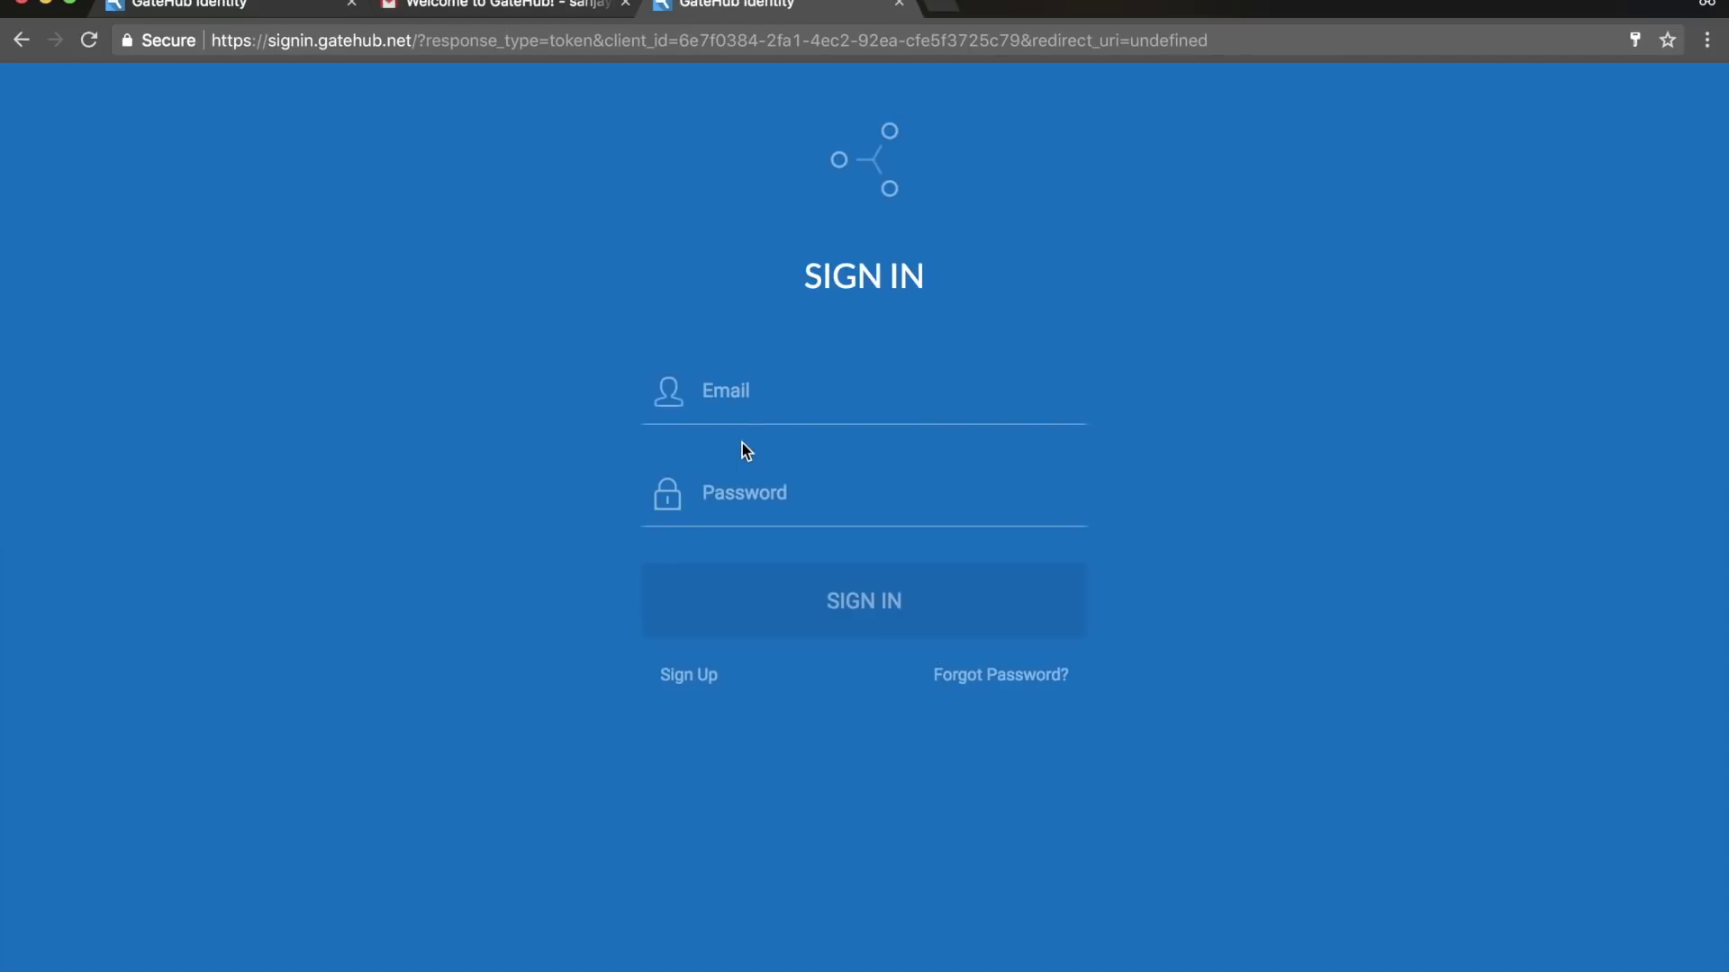
Sign in to GateHub with the account's email address and password
left_click(734, 392)
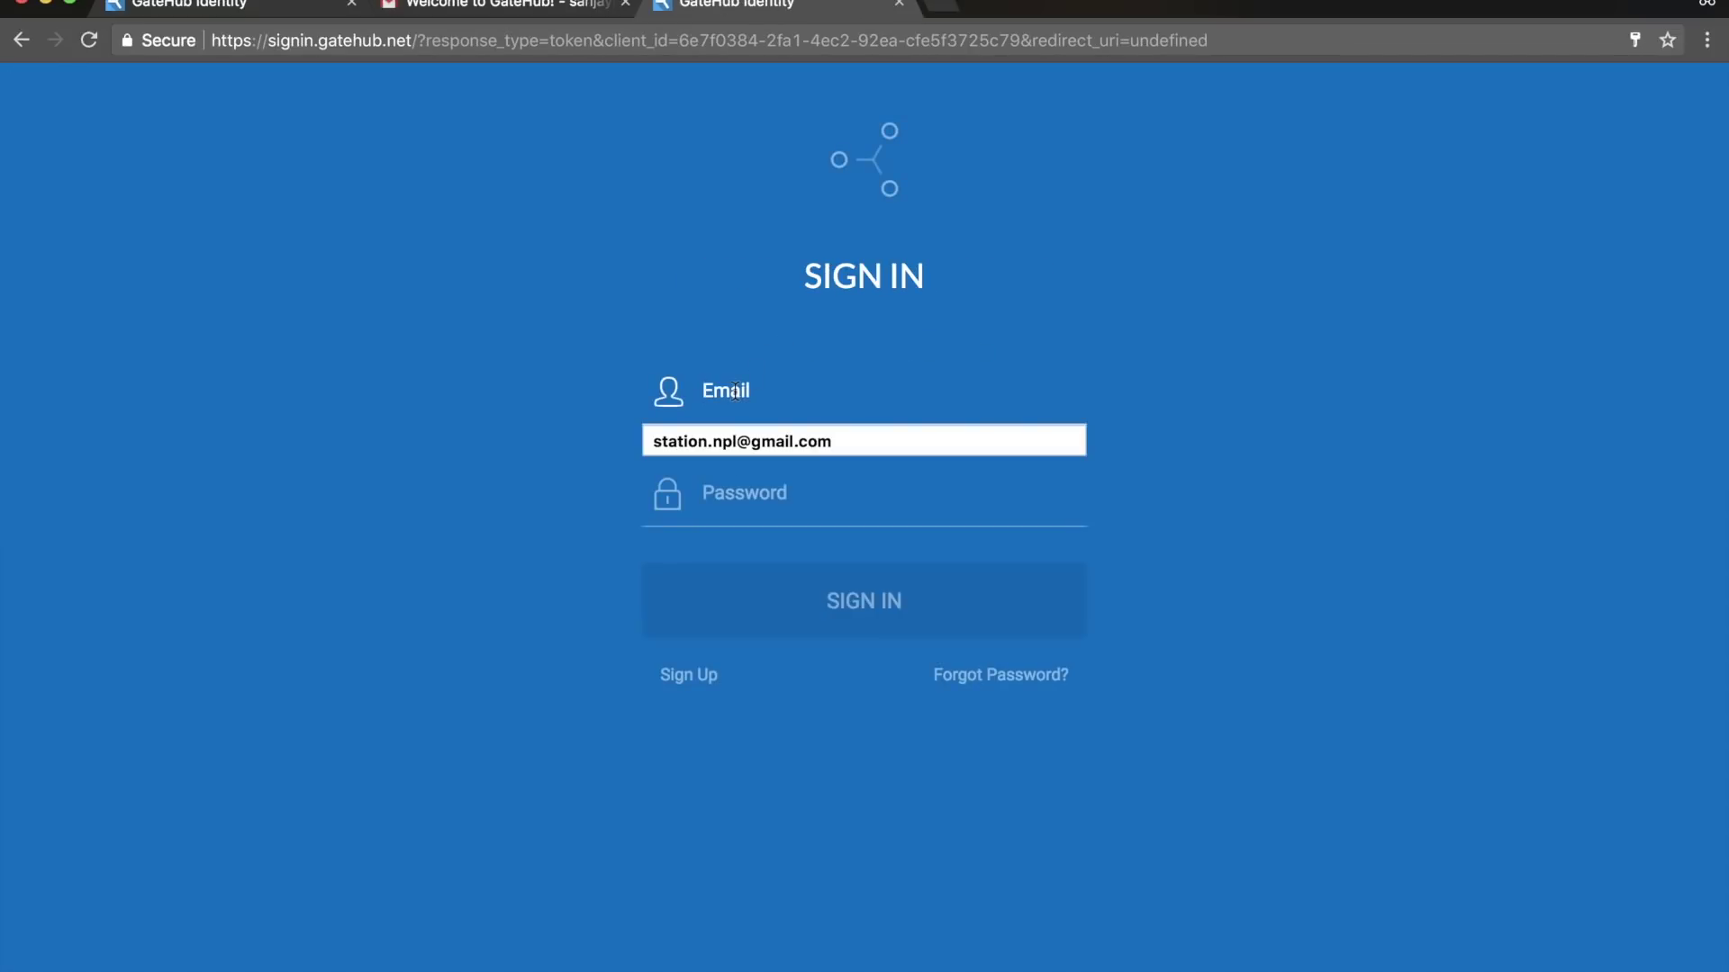
type("sanja")
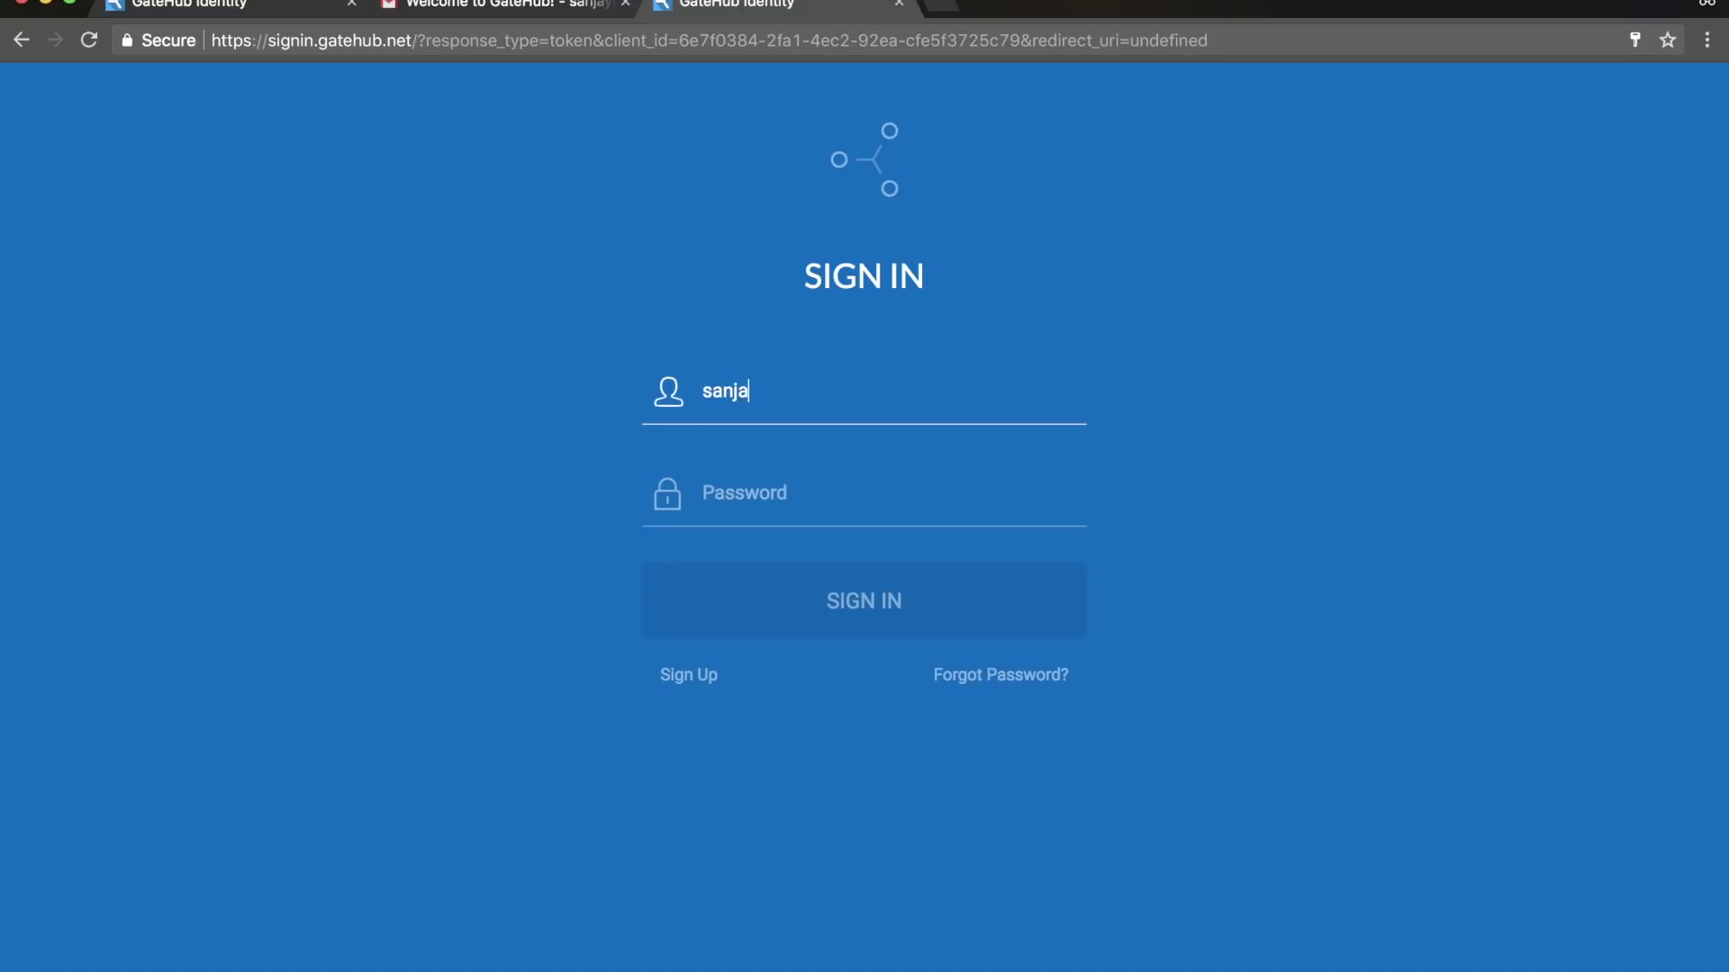
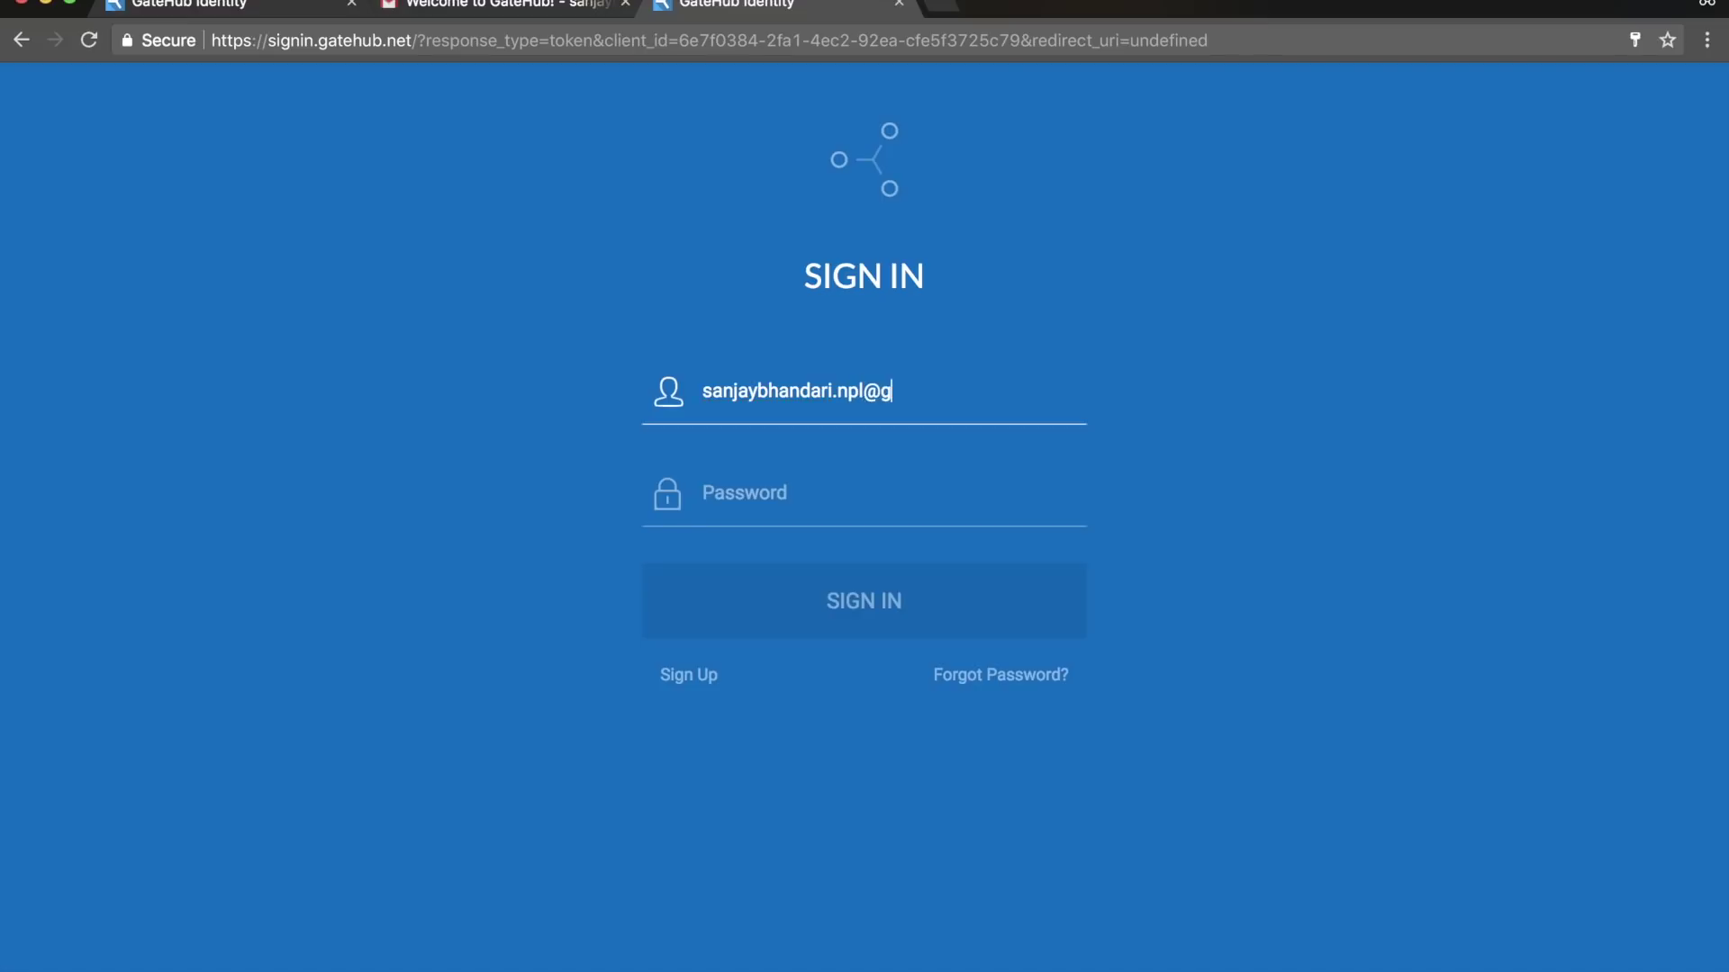
key("Tab")
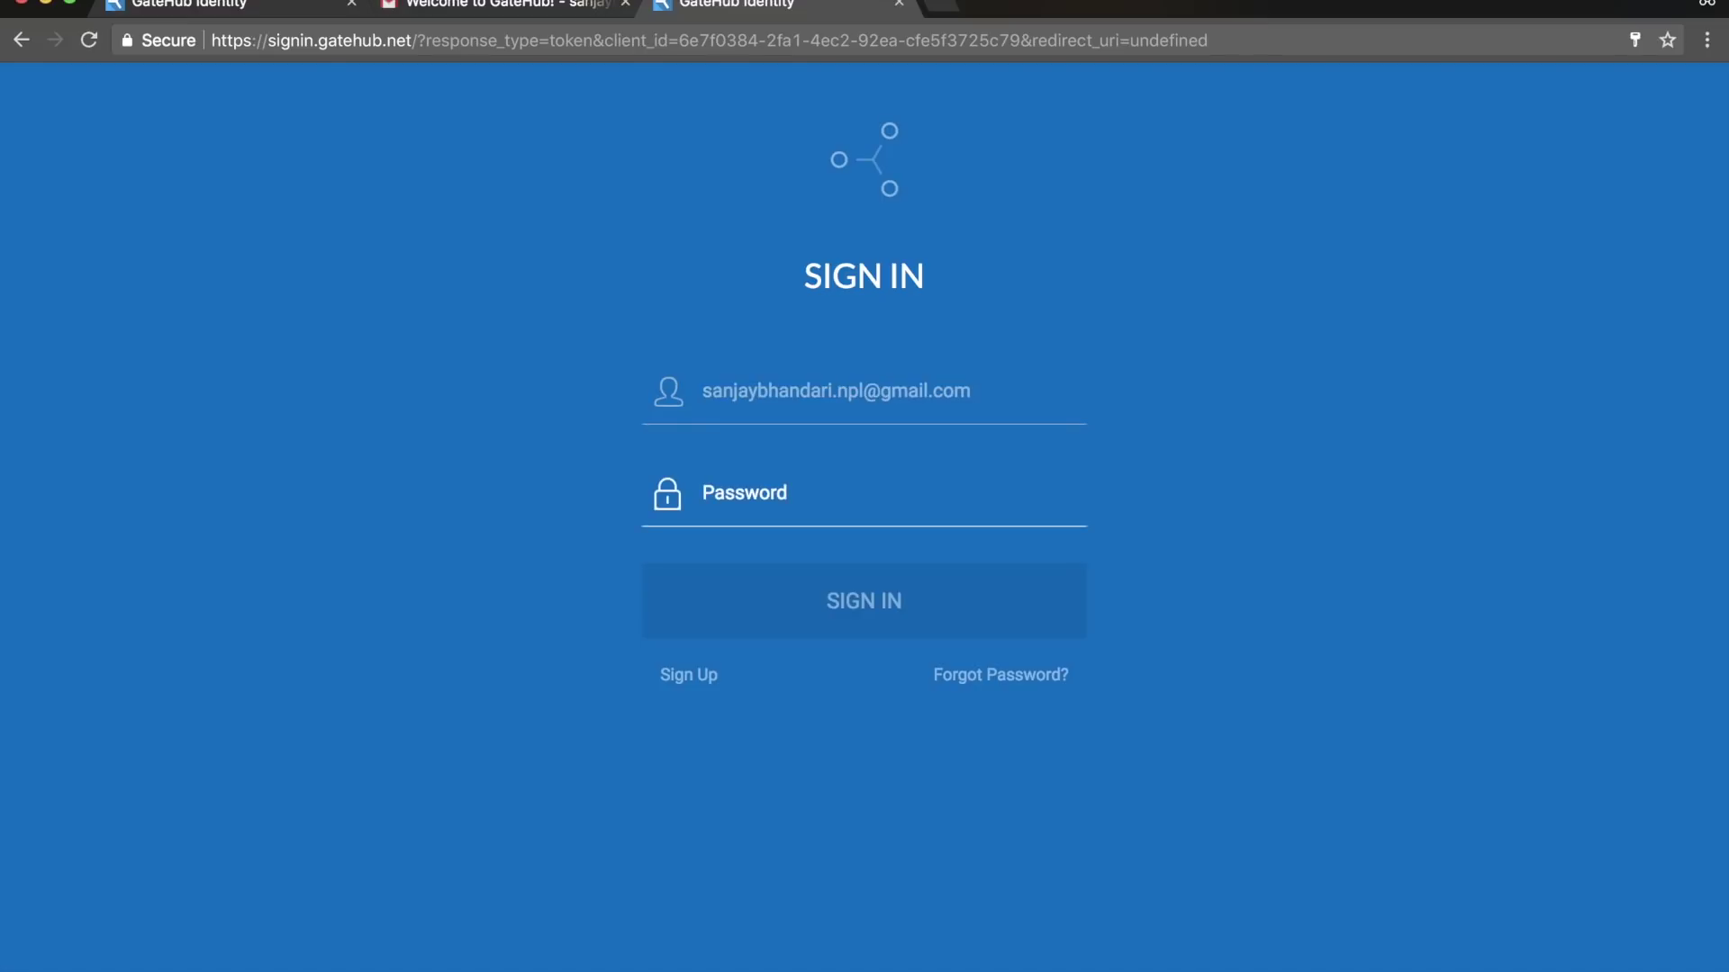
type("••••••••")
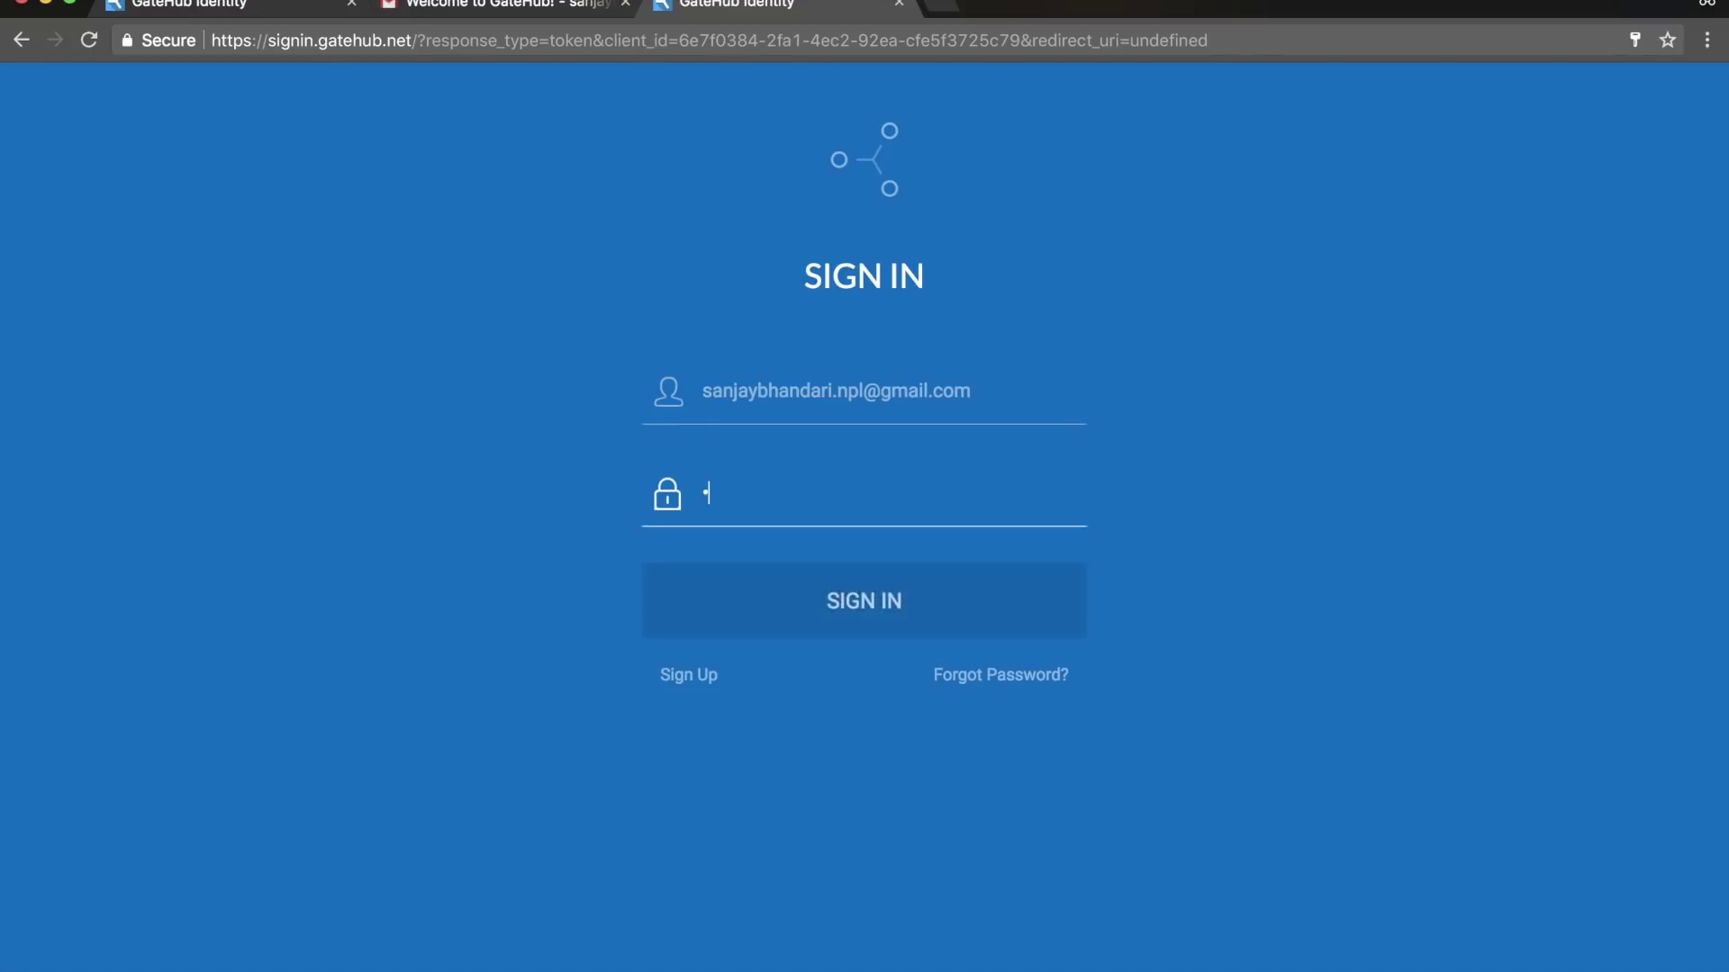
type("••")
left_click(856, 599)
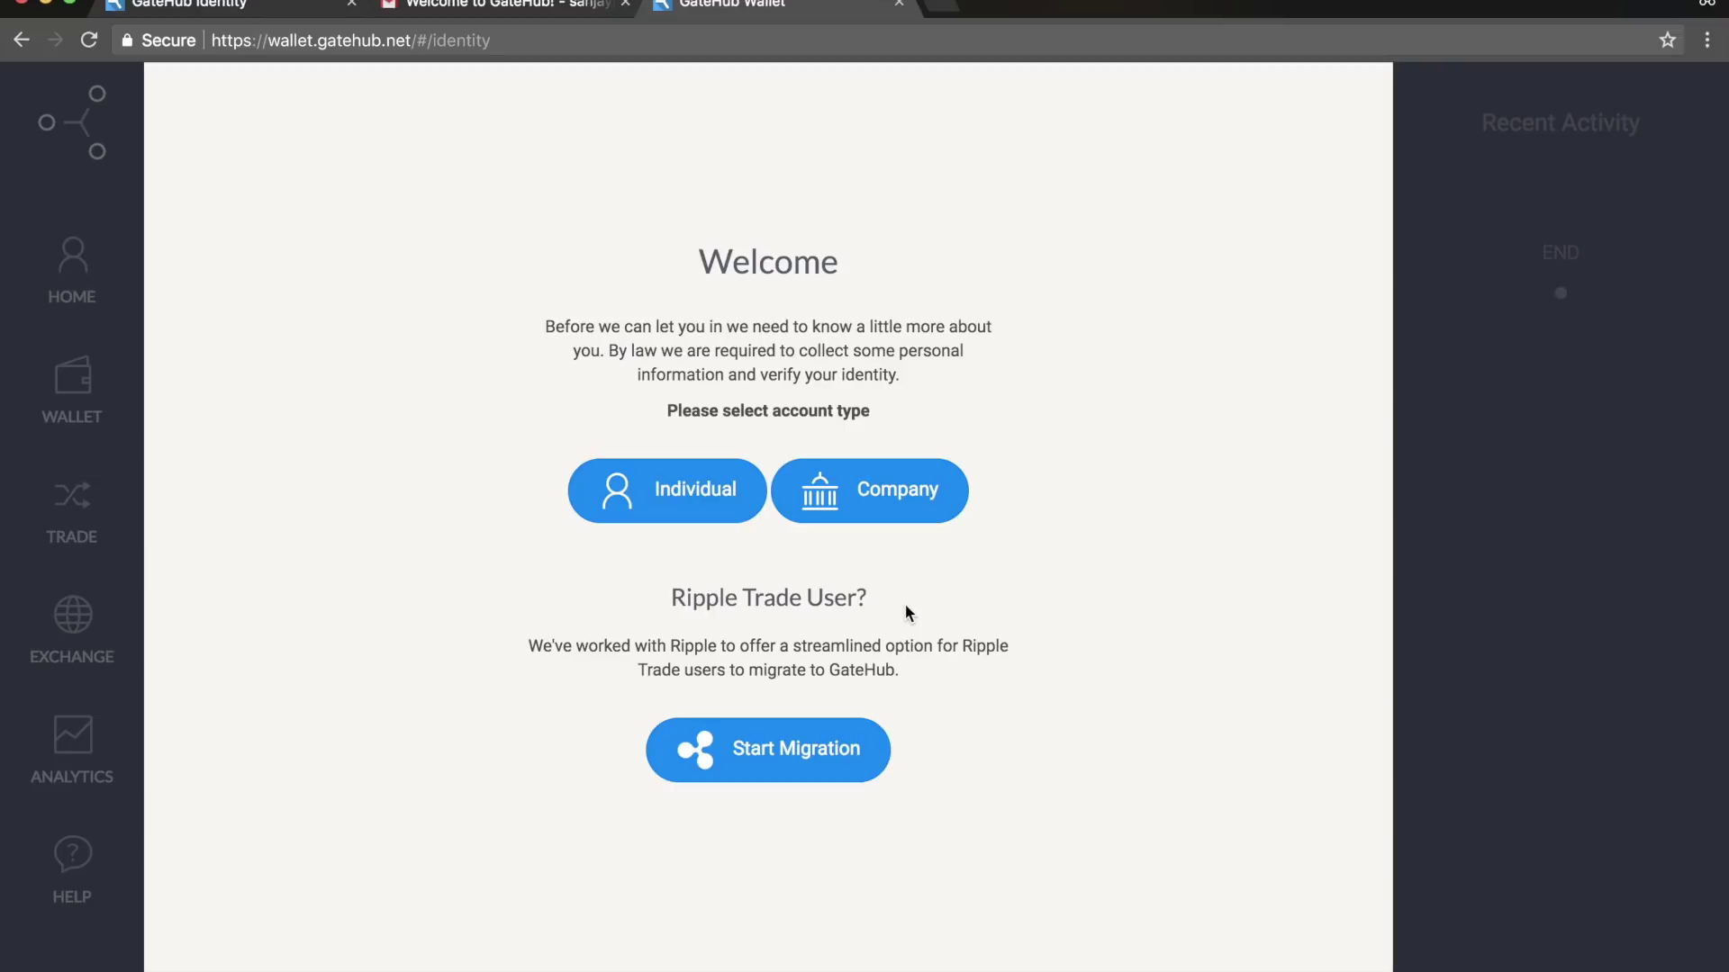
Choose an Individual account, enter the phone number with its country code, and verify via SMS PIN
left_click(705, 512)
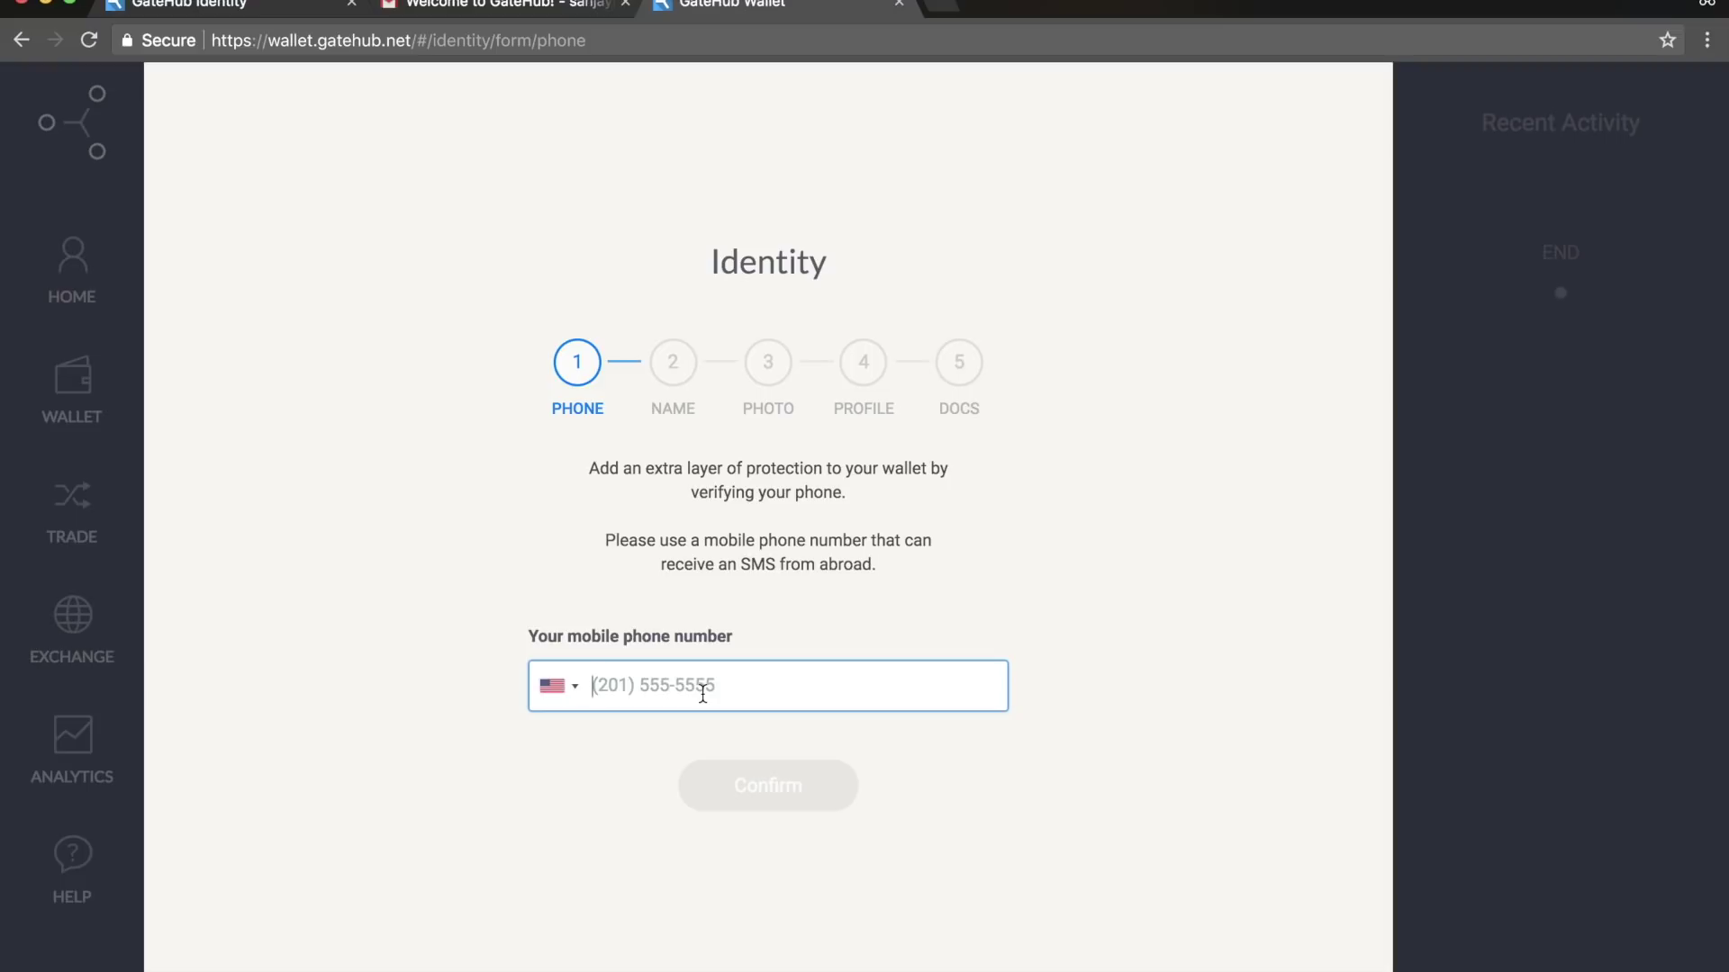
type("(")
key("BackSpace")
left_click(576, 704)
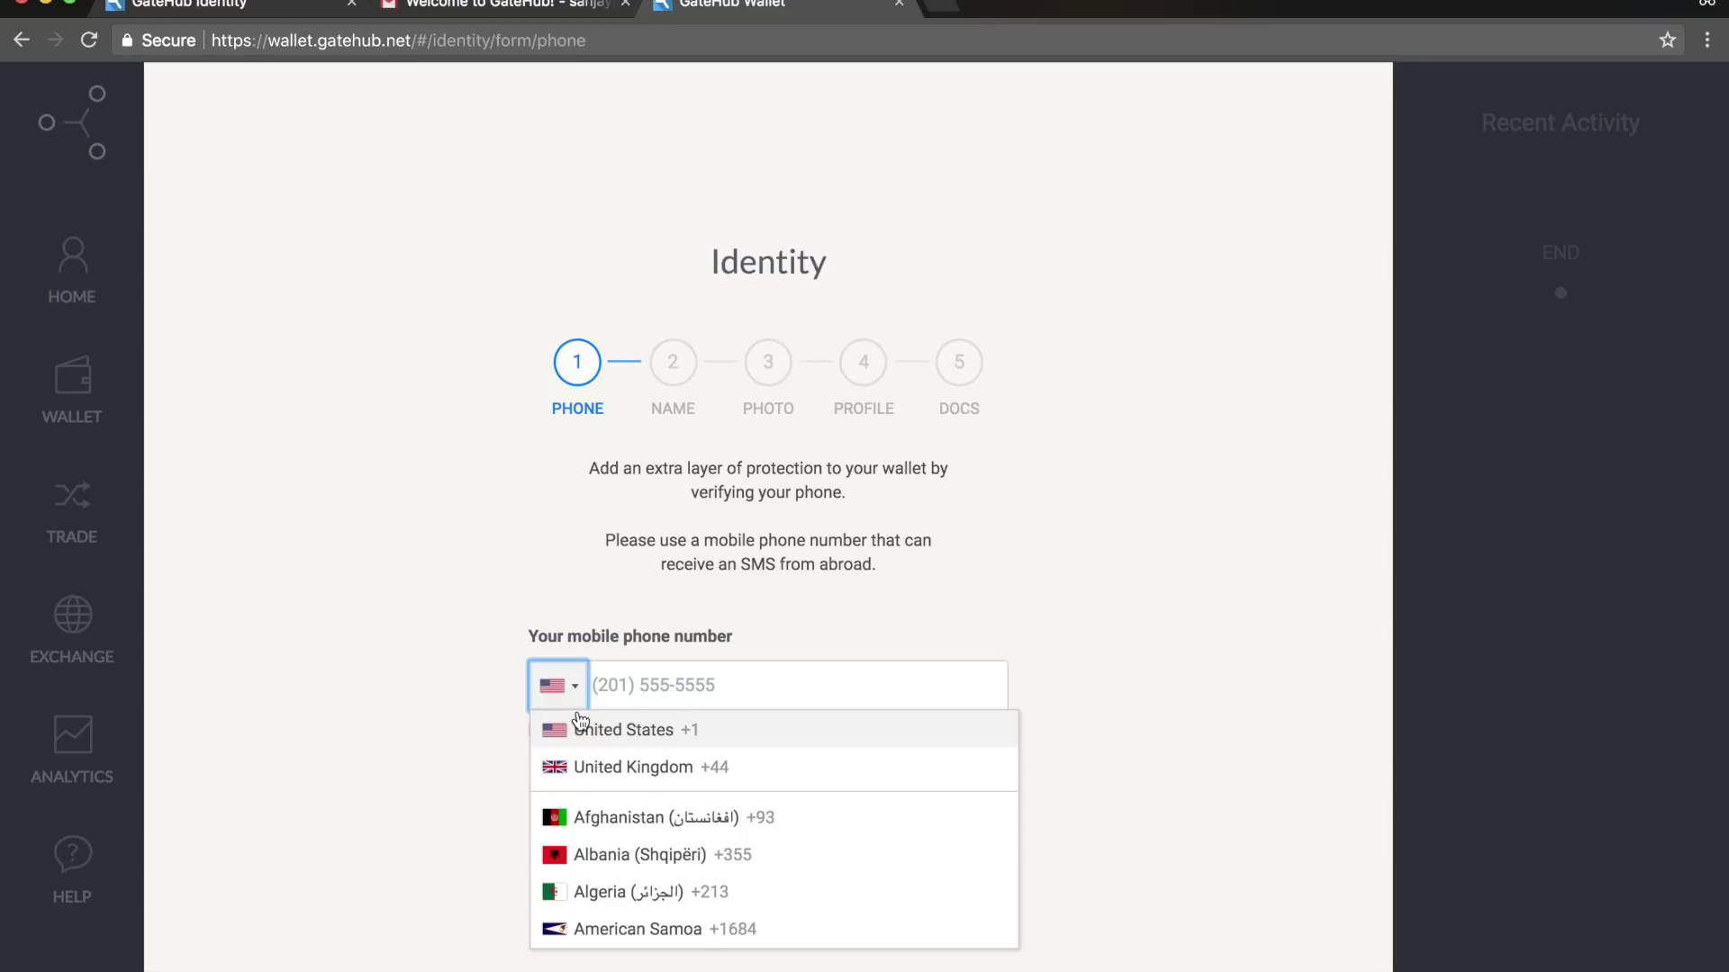
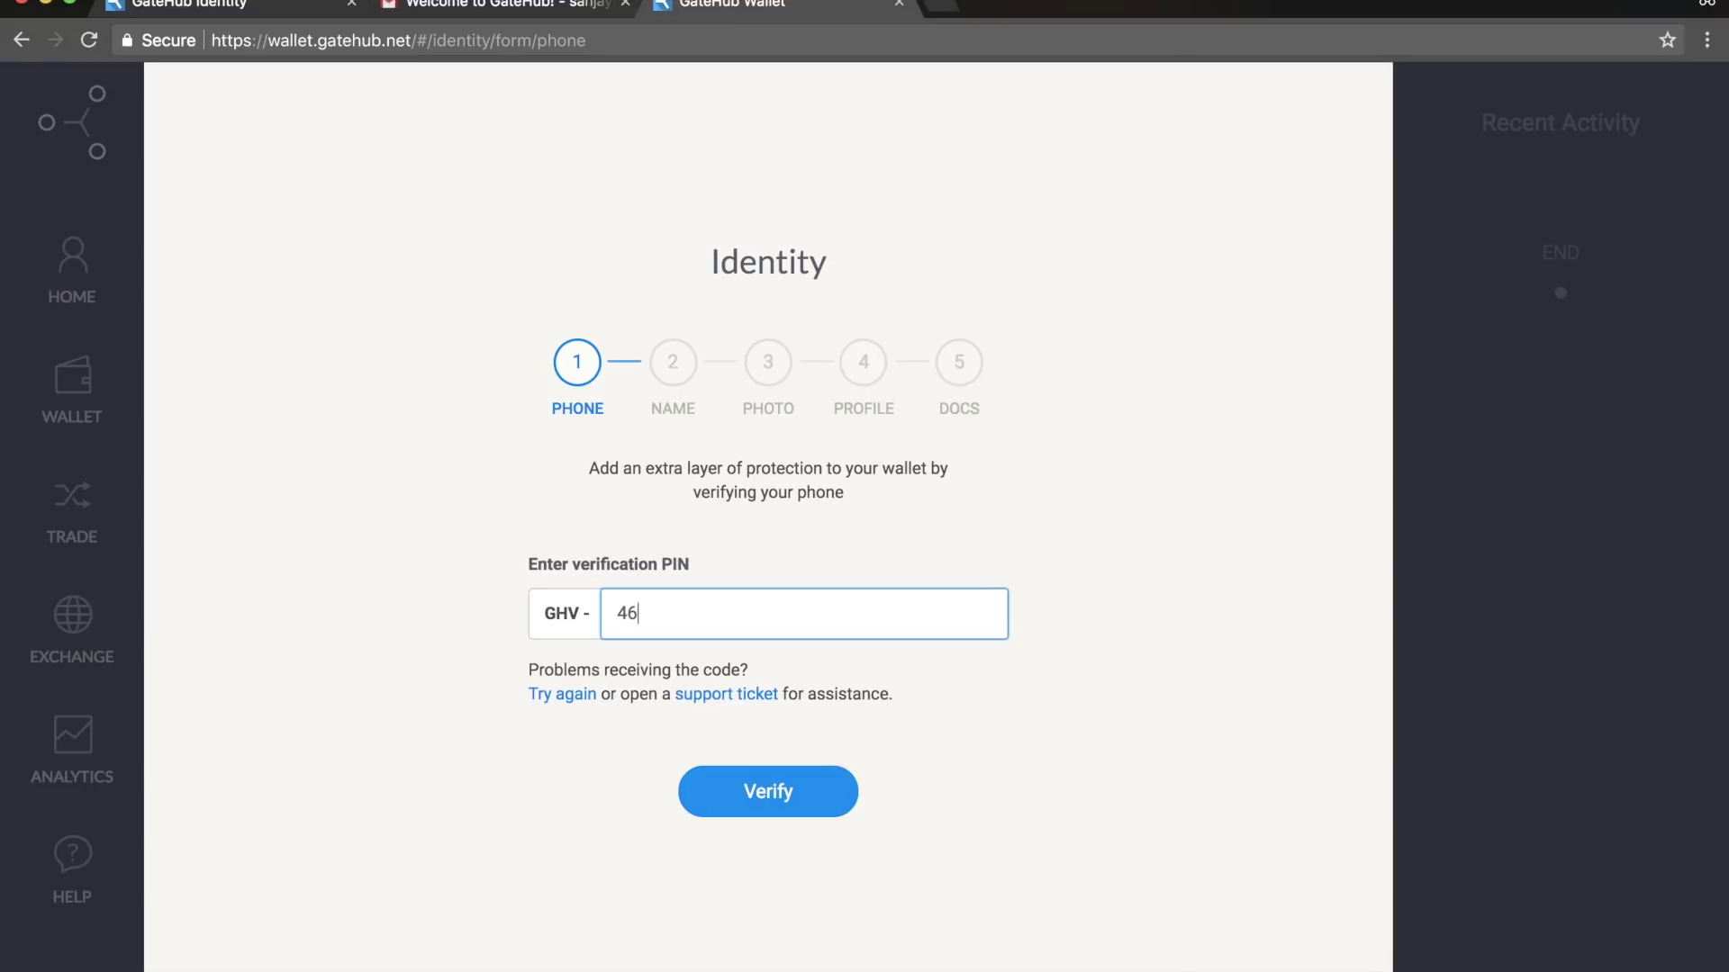
left_click(829, 798)
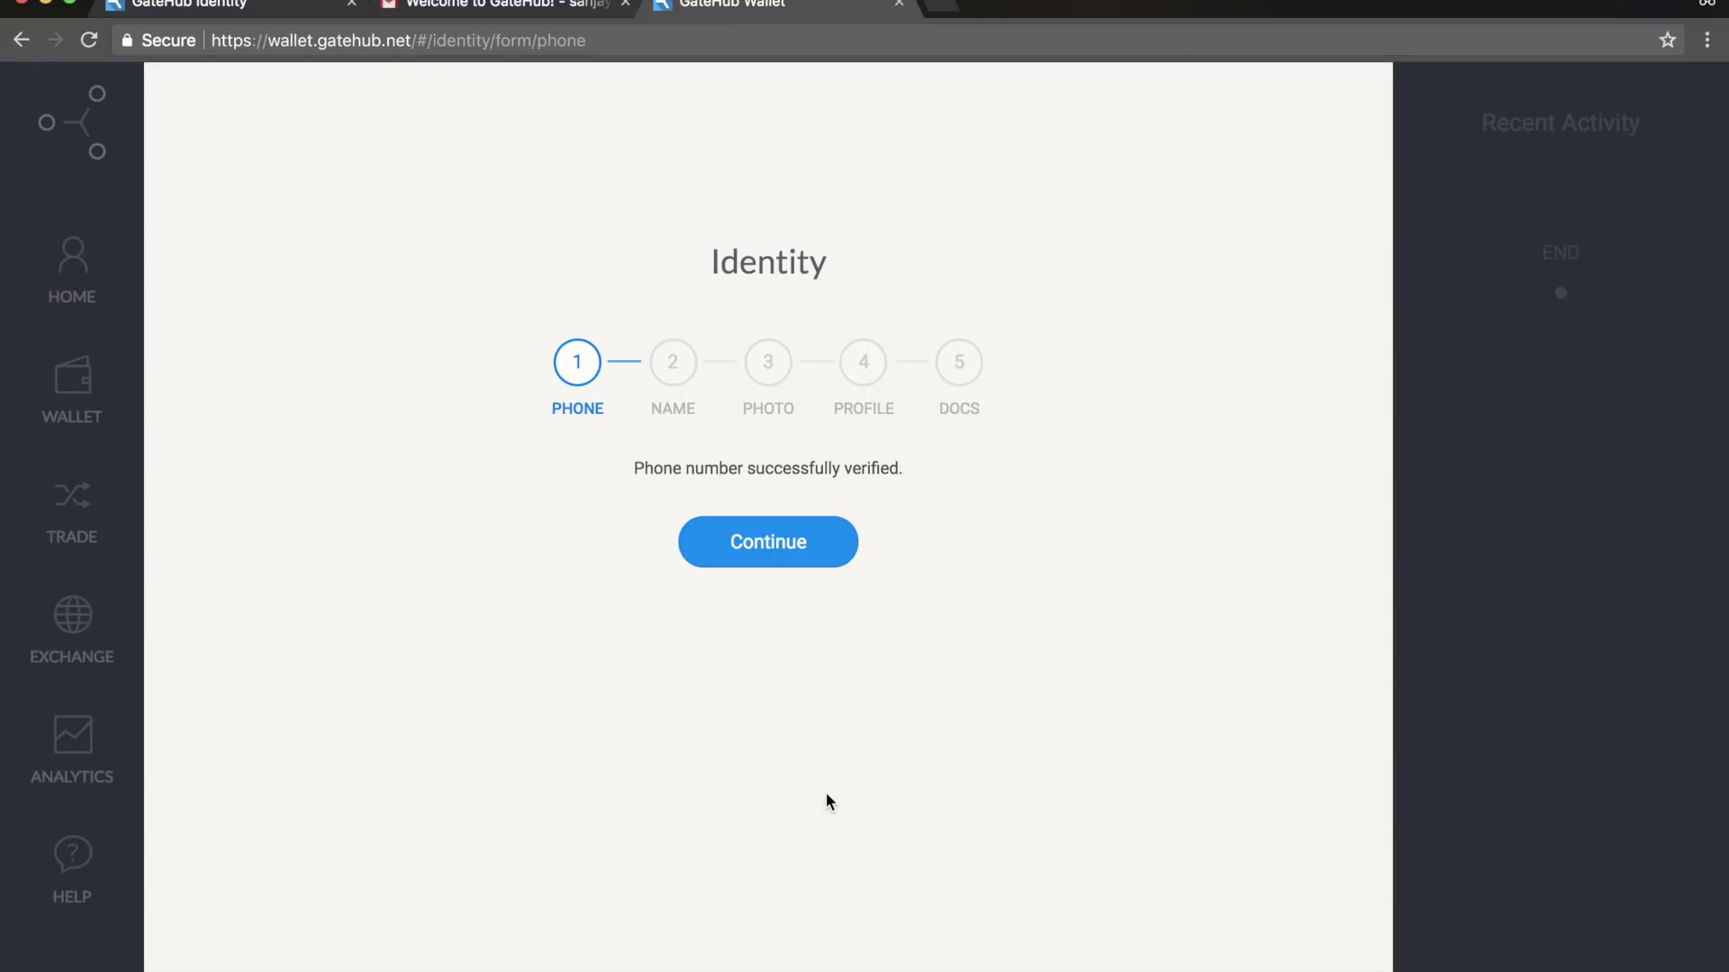
Set the GateHub name, extending the taken name until it's accepted
left_click(779, 537)
left_click(754, 598)
type("SANJAY")
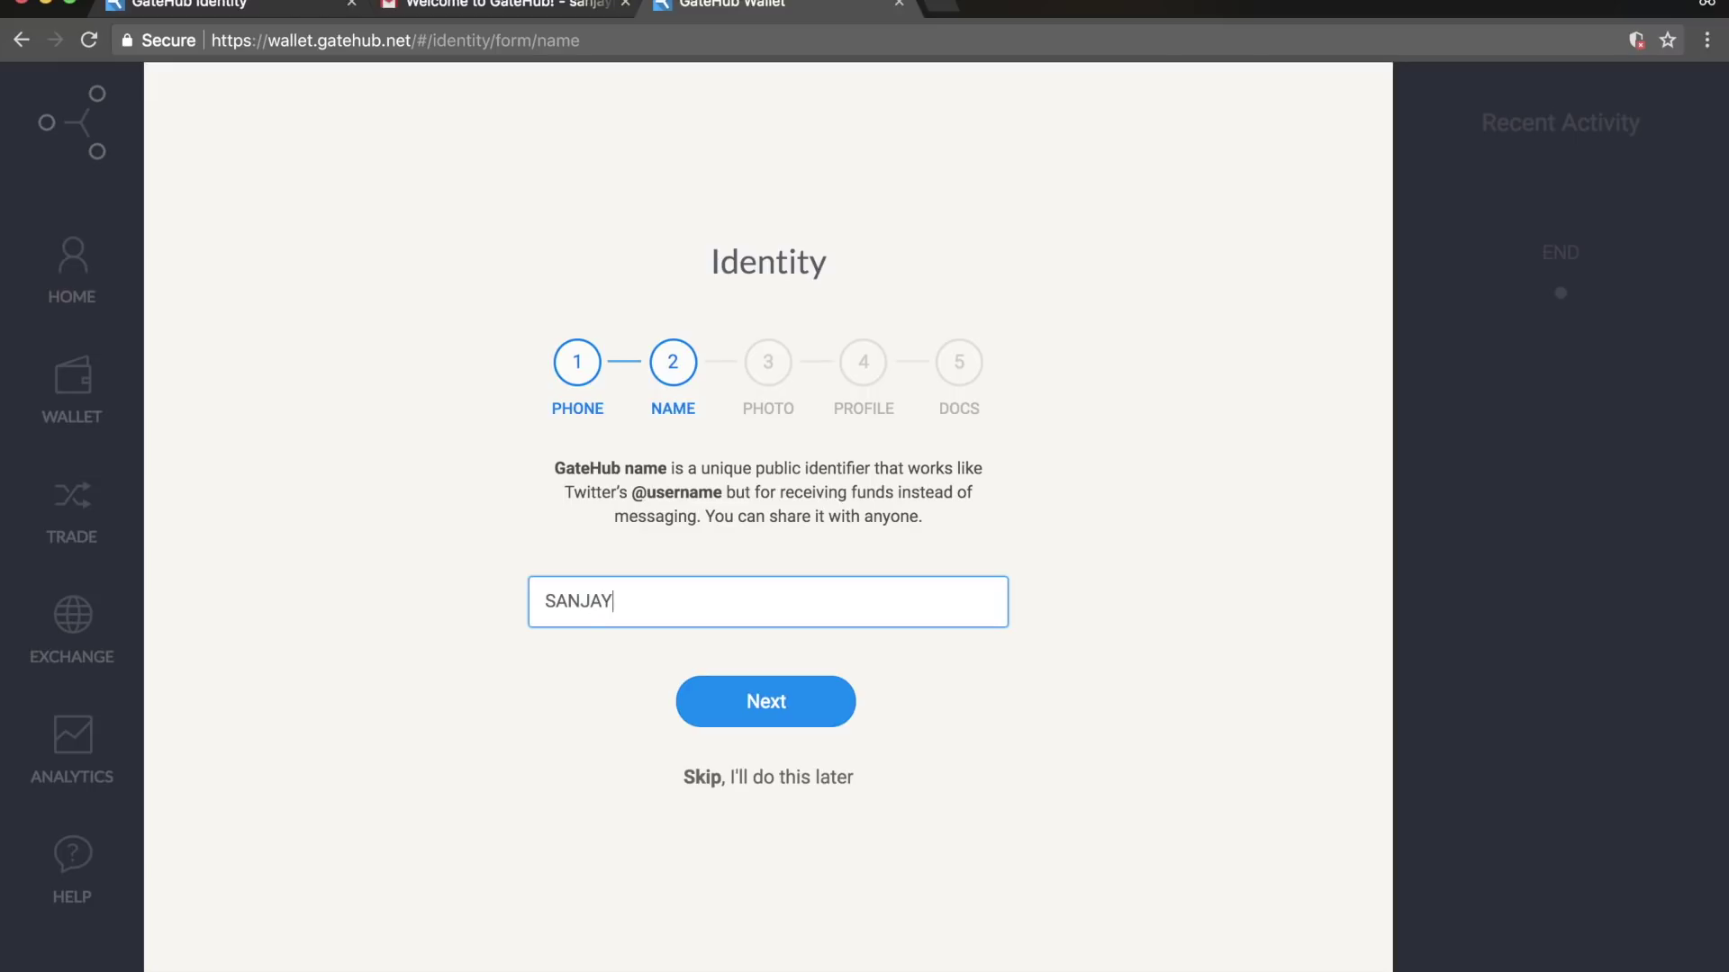
key("Tab")
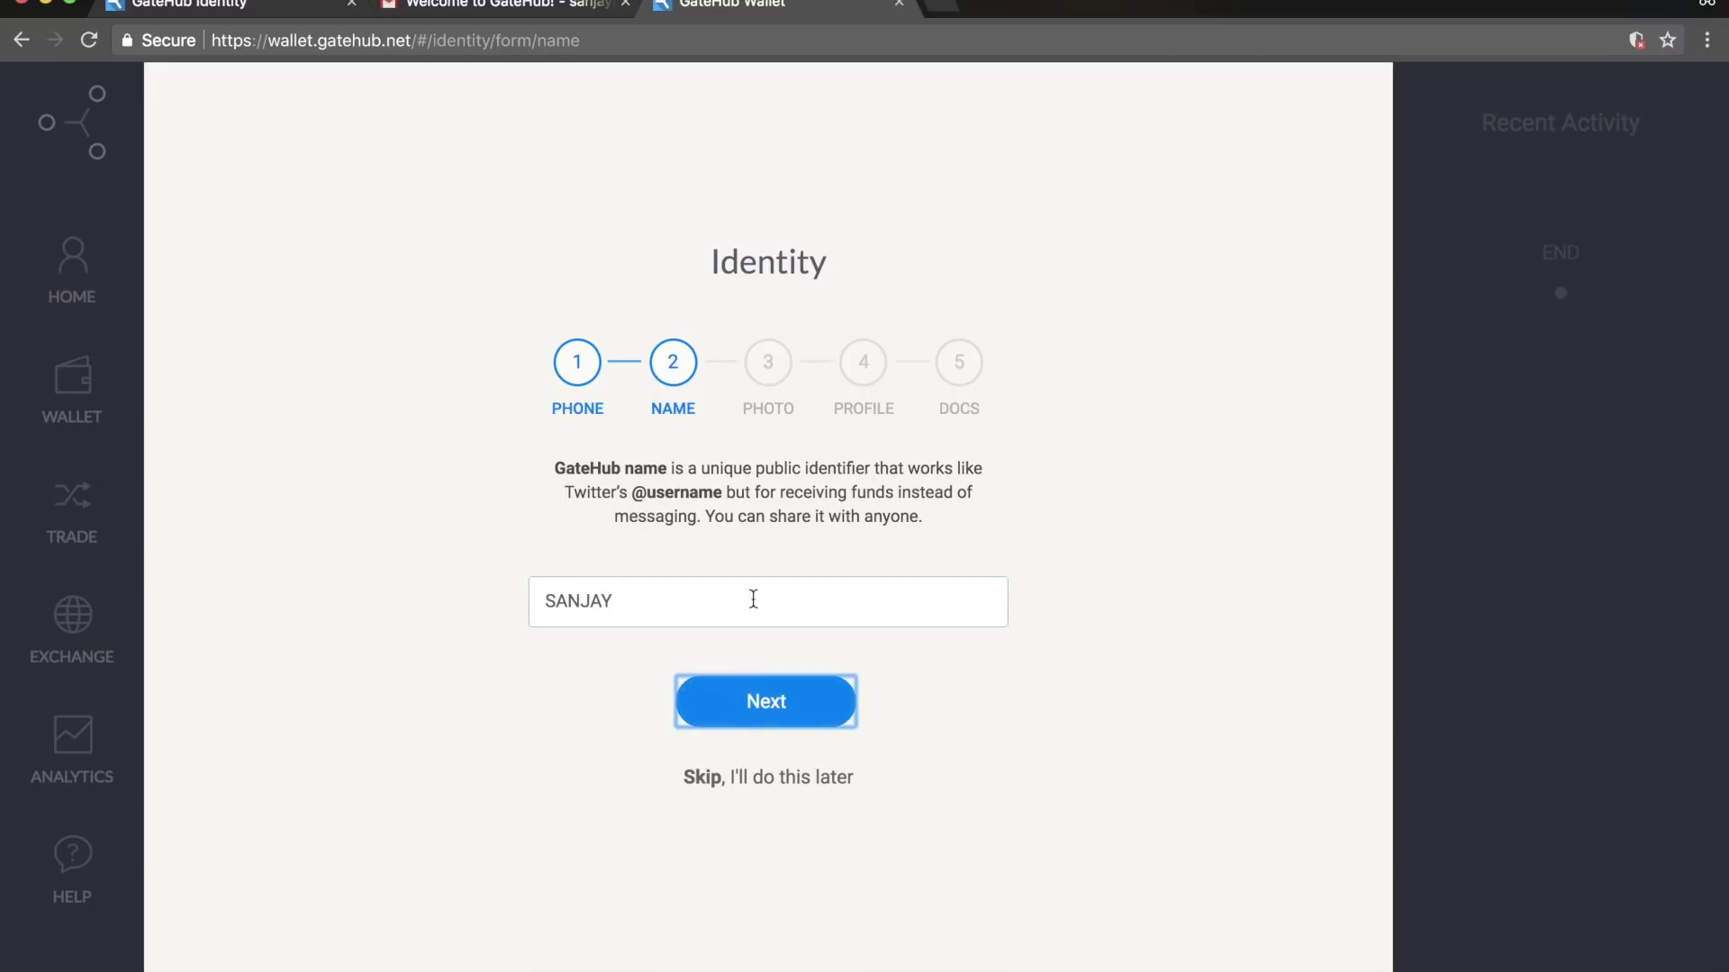
left_click(776, 714)
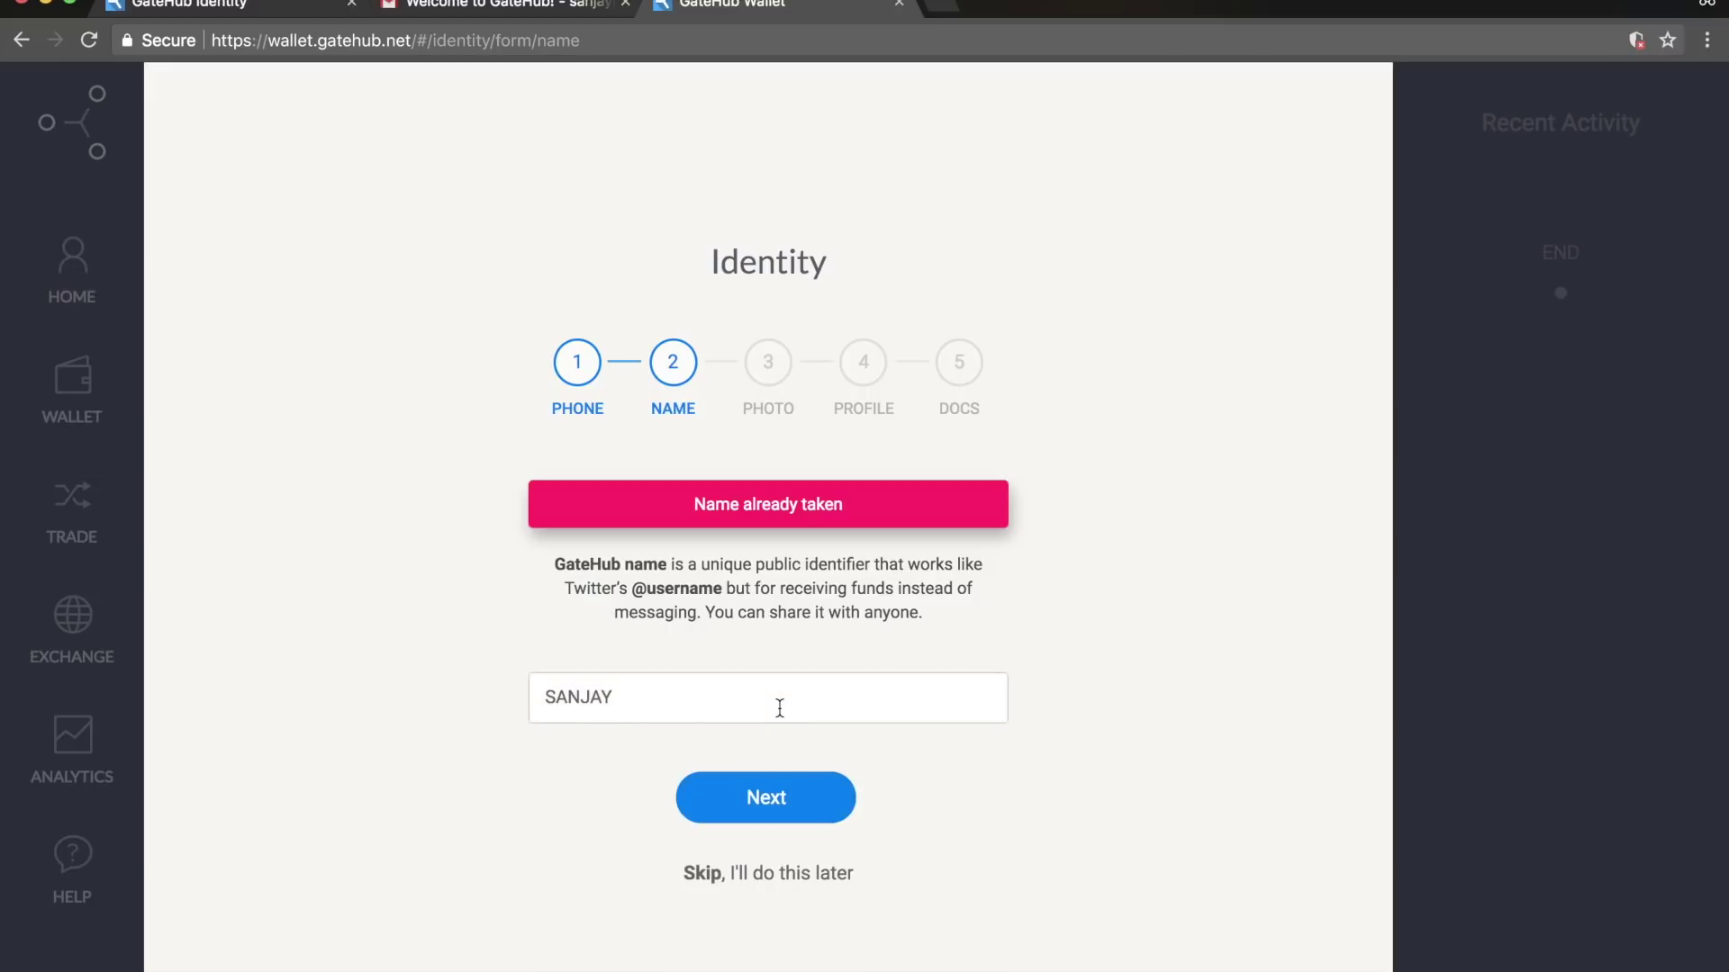
left_click(709, 706)
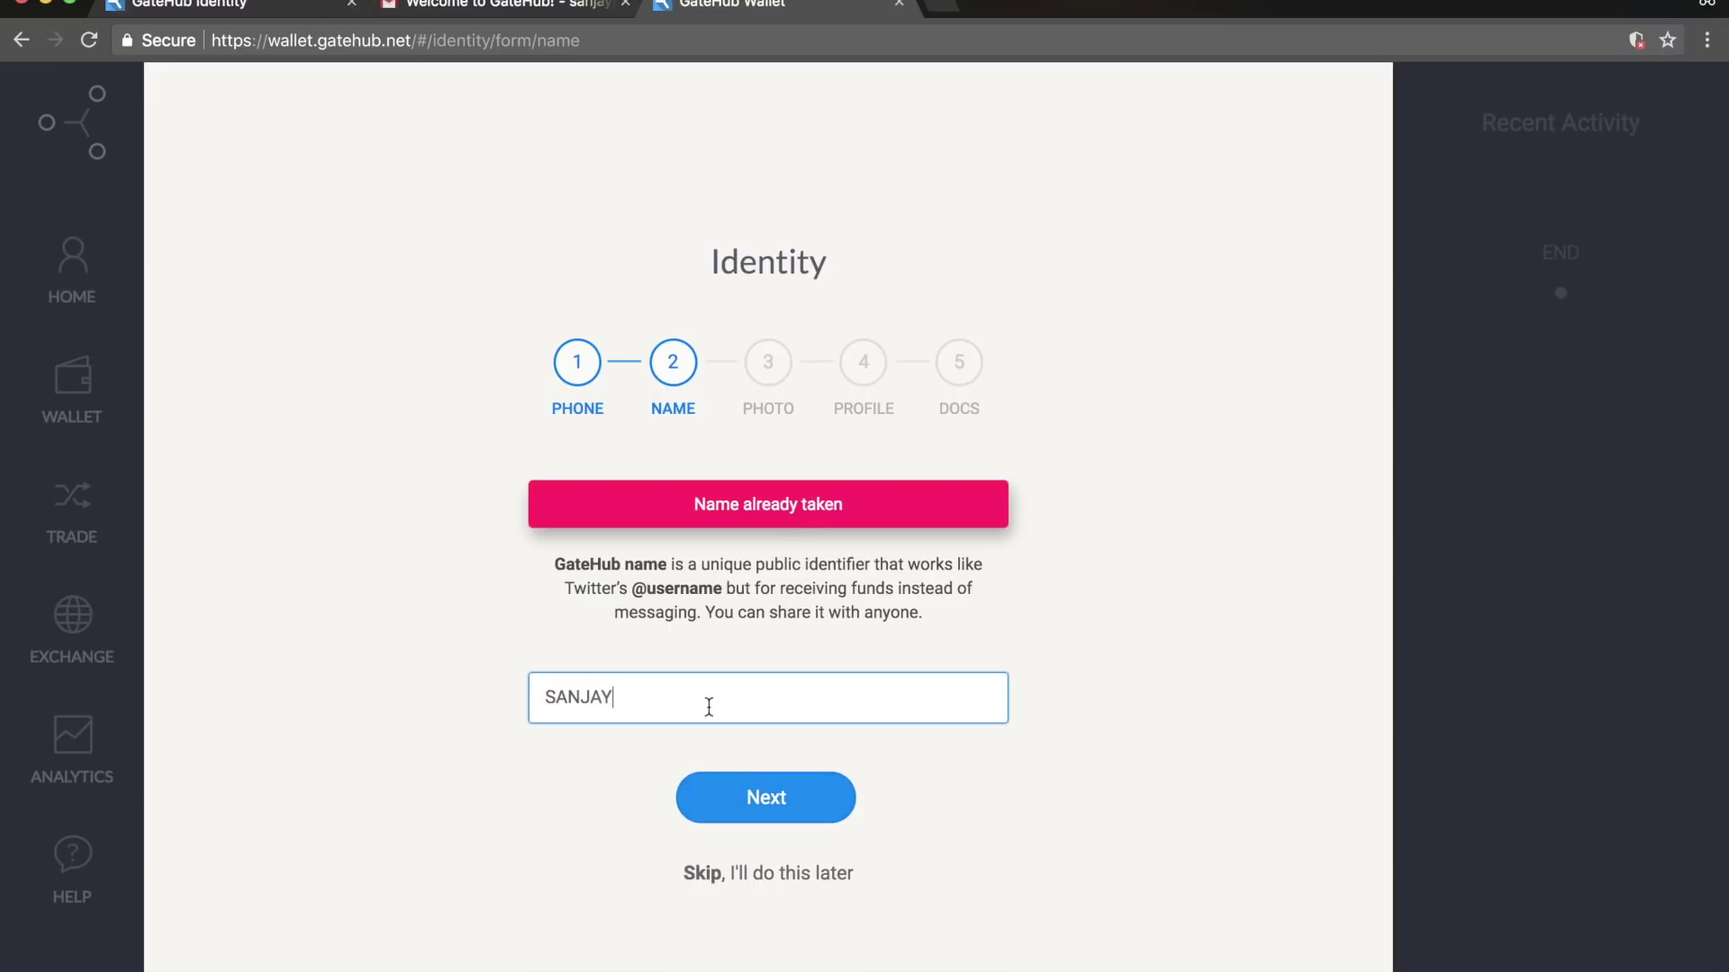
type("-BHANDARI")
left_click(768, 797)
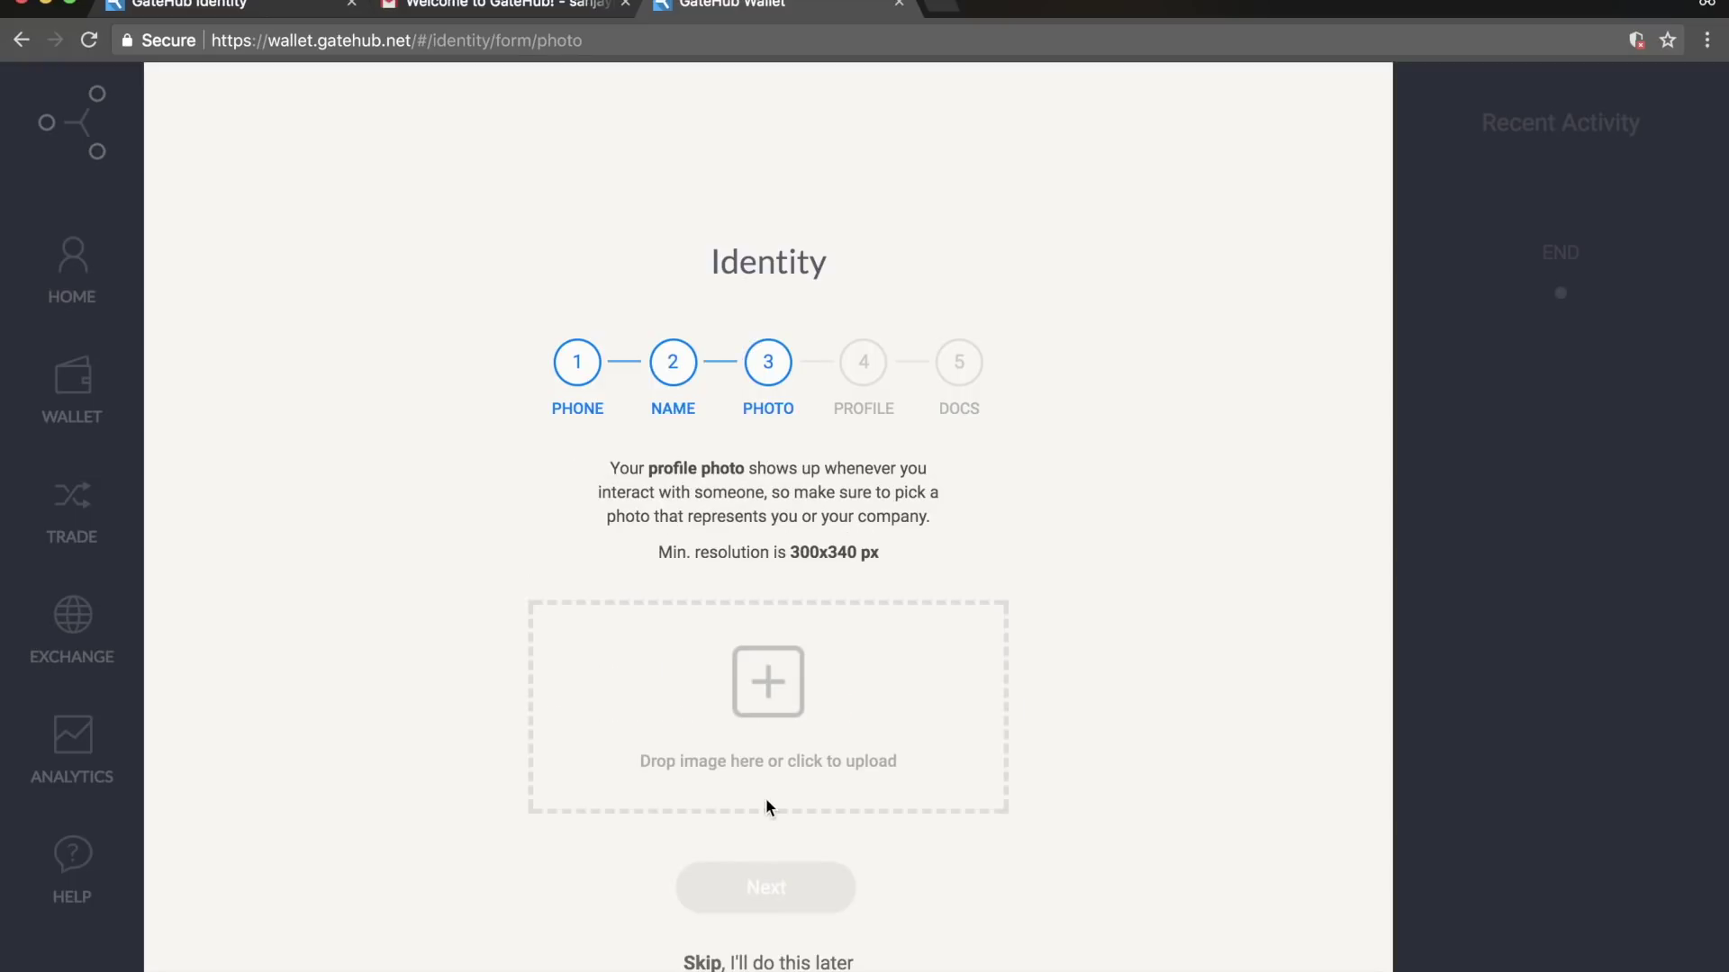
Try uploading a profile photo, cancel the picker, and skip the photo step to reach Home
left_click(764, 671)
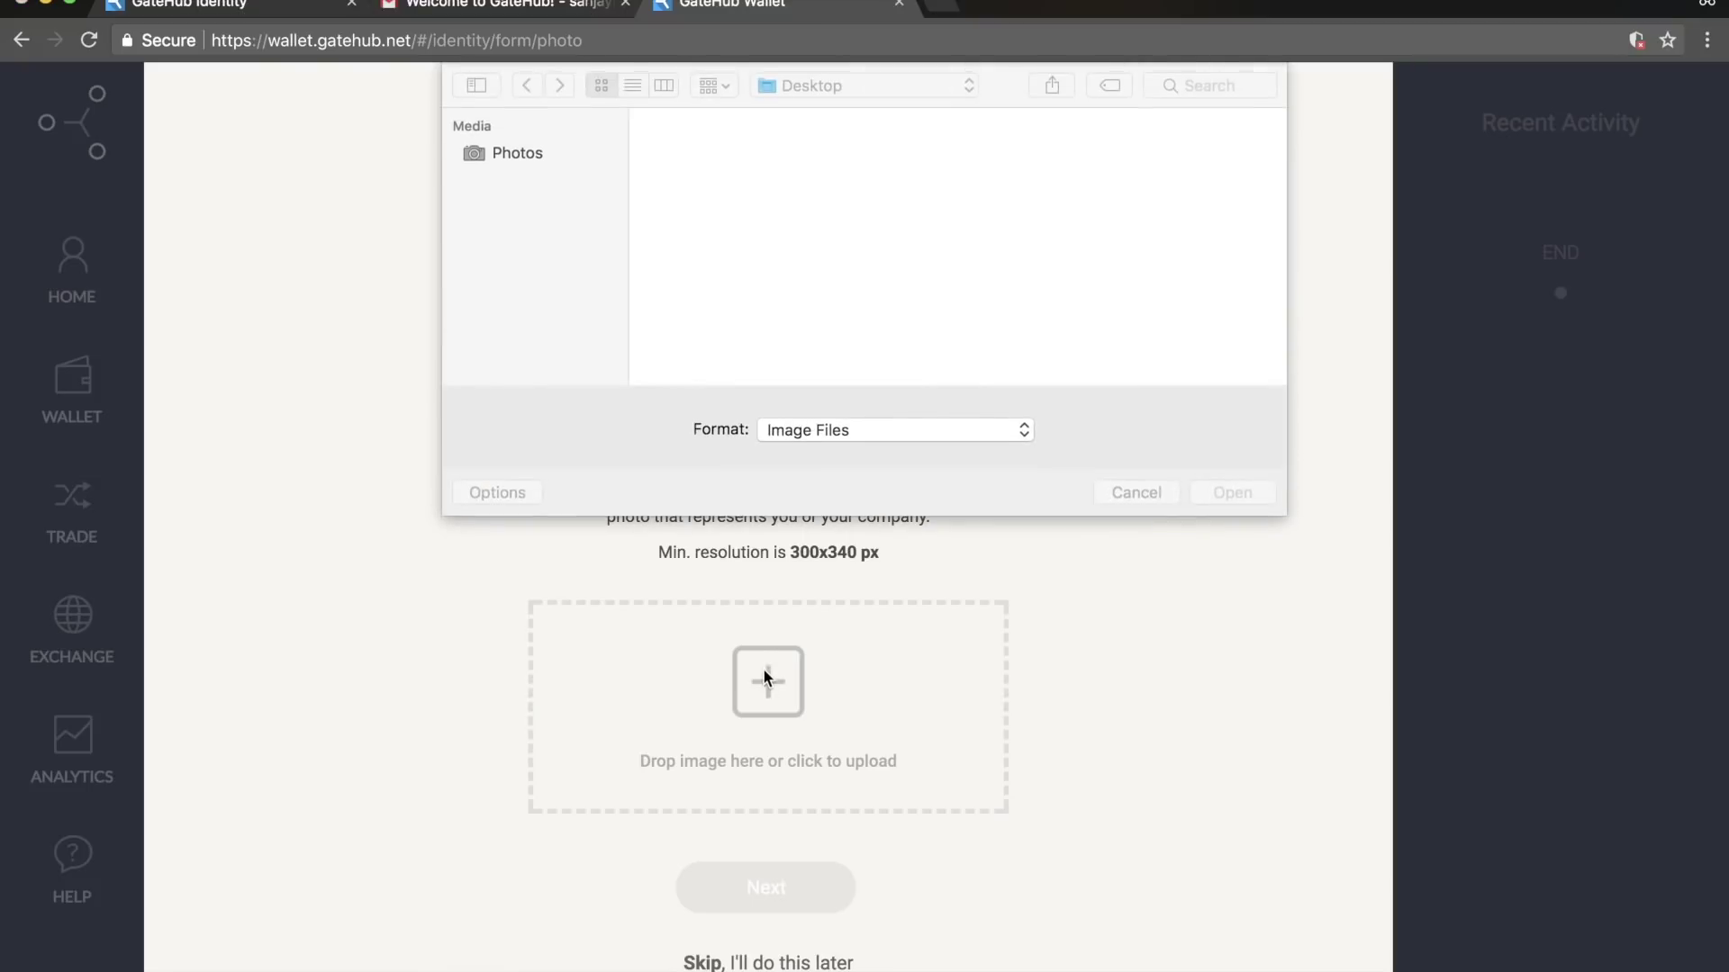
left_click(1193, 176)
left_click(1230, 488)
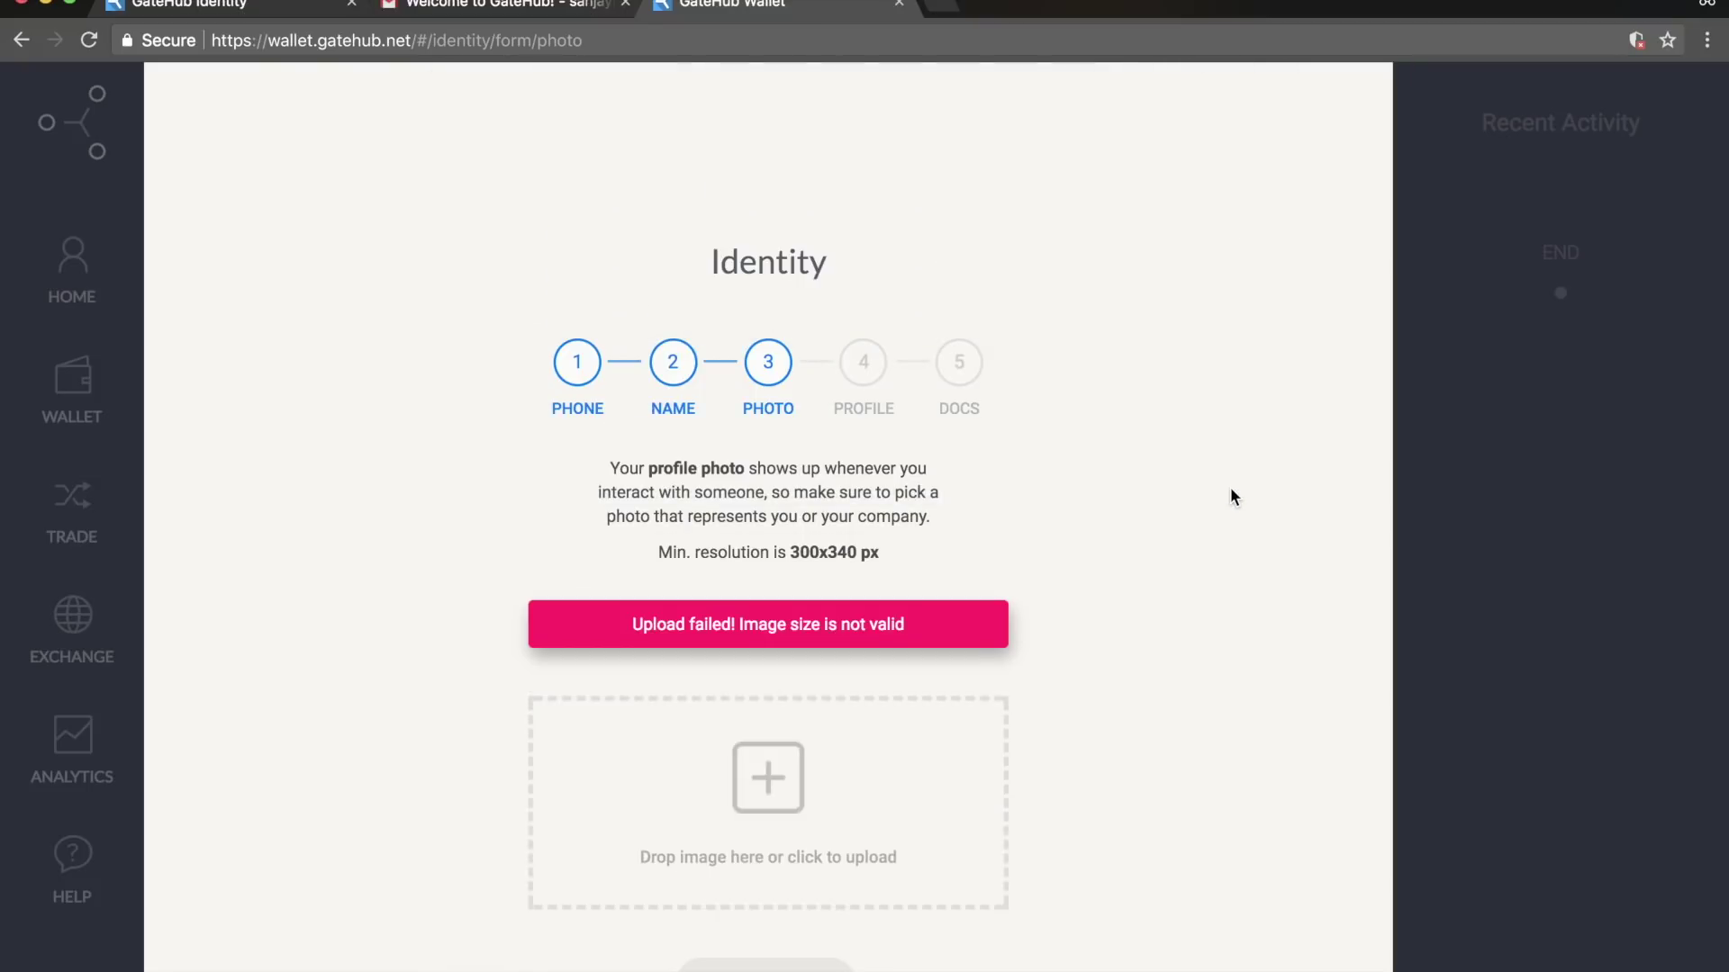
left_click(779, 787)
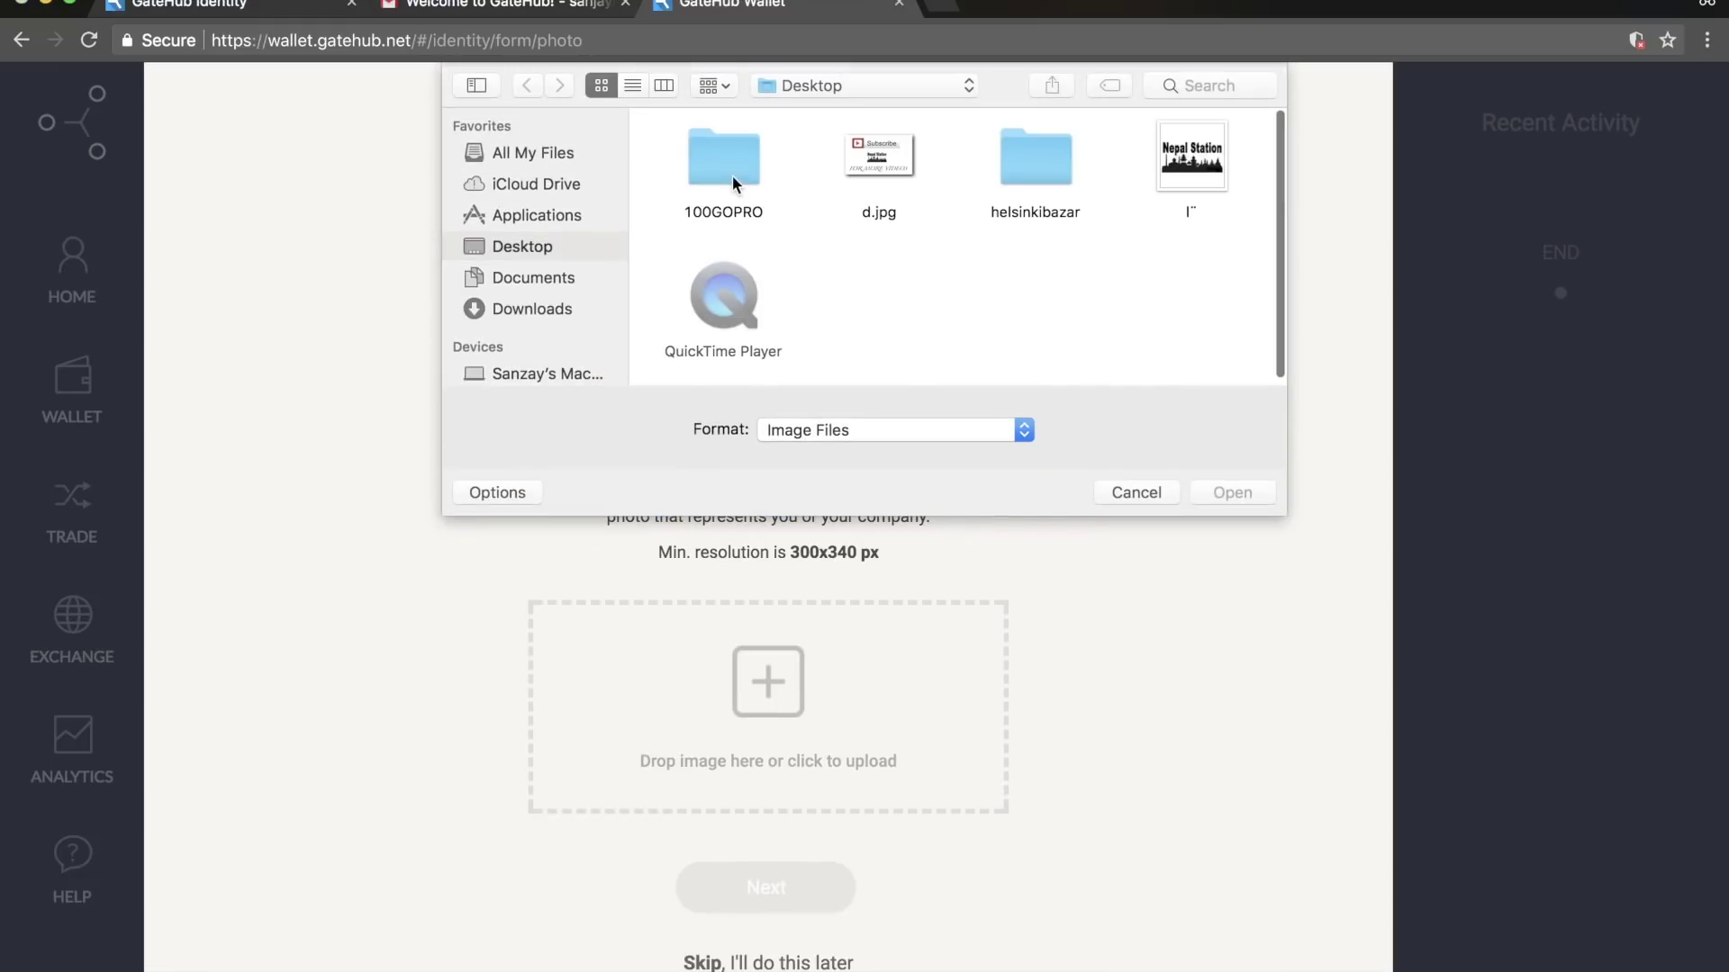
left_click(732, 174)
left_click(844, 257)
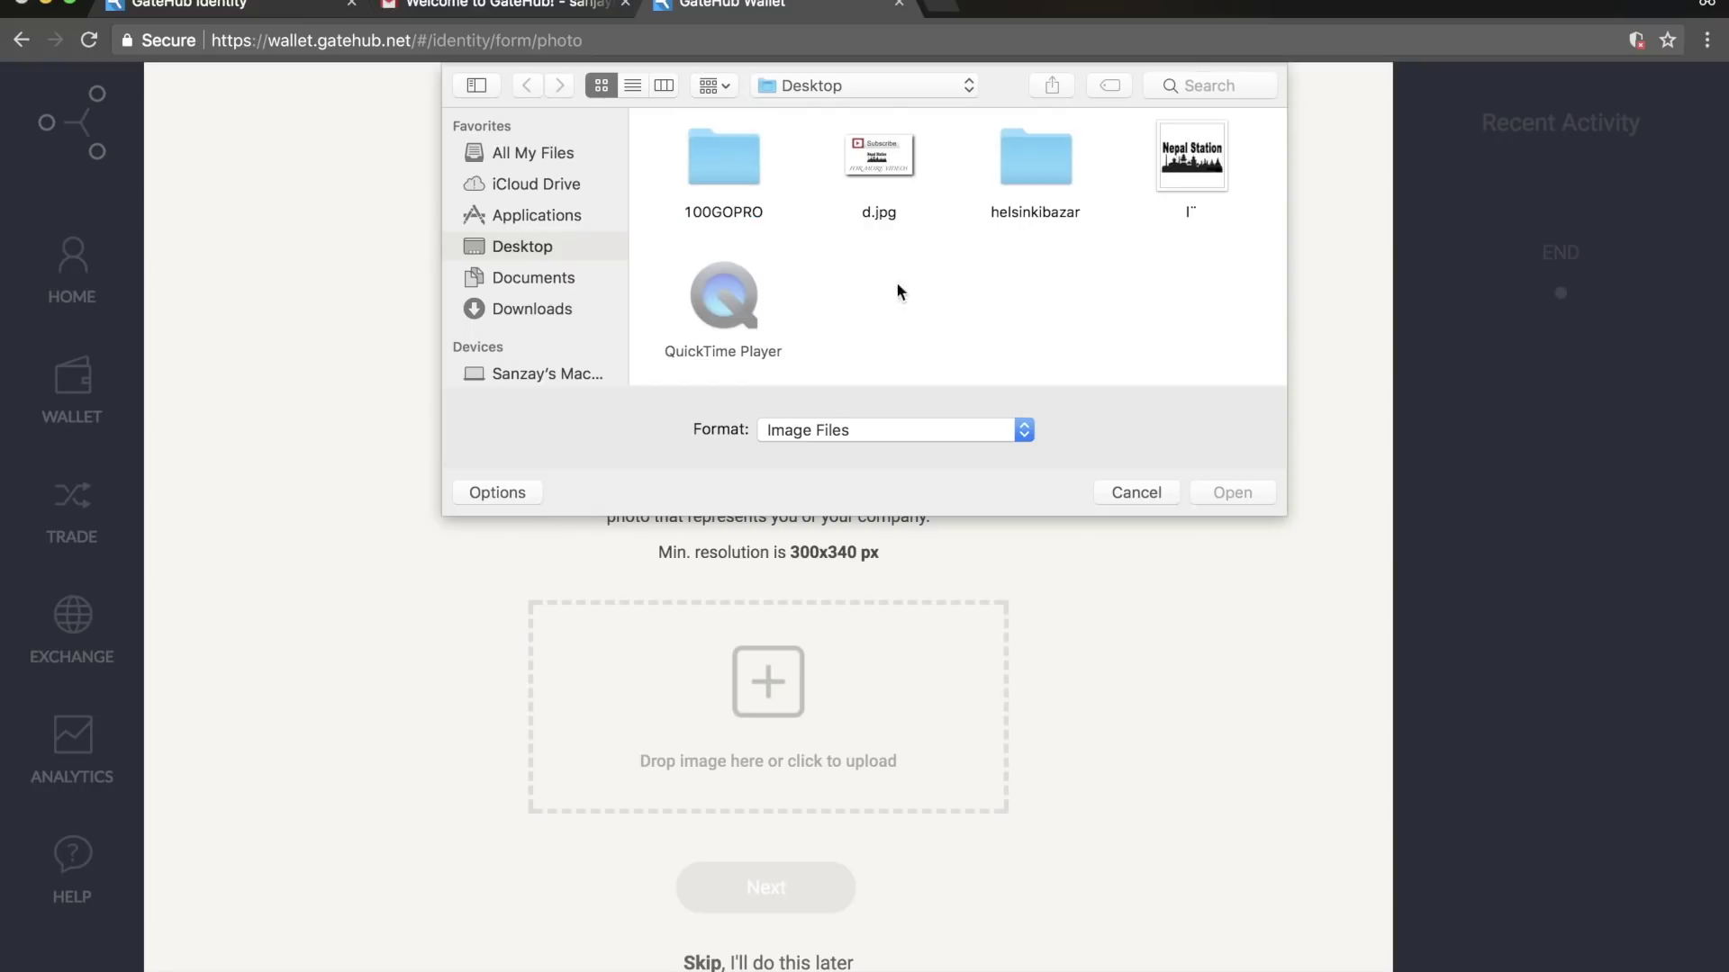
left_click(1145, 493)
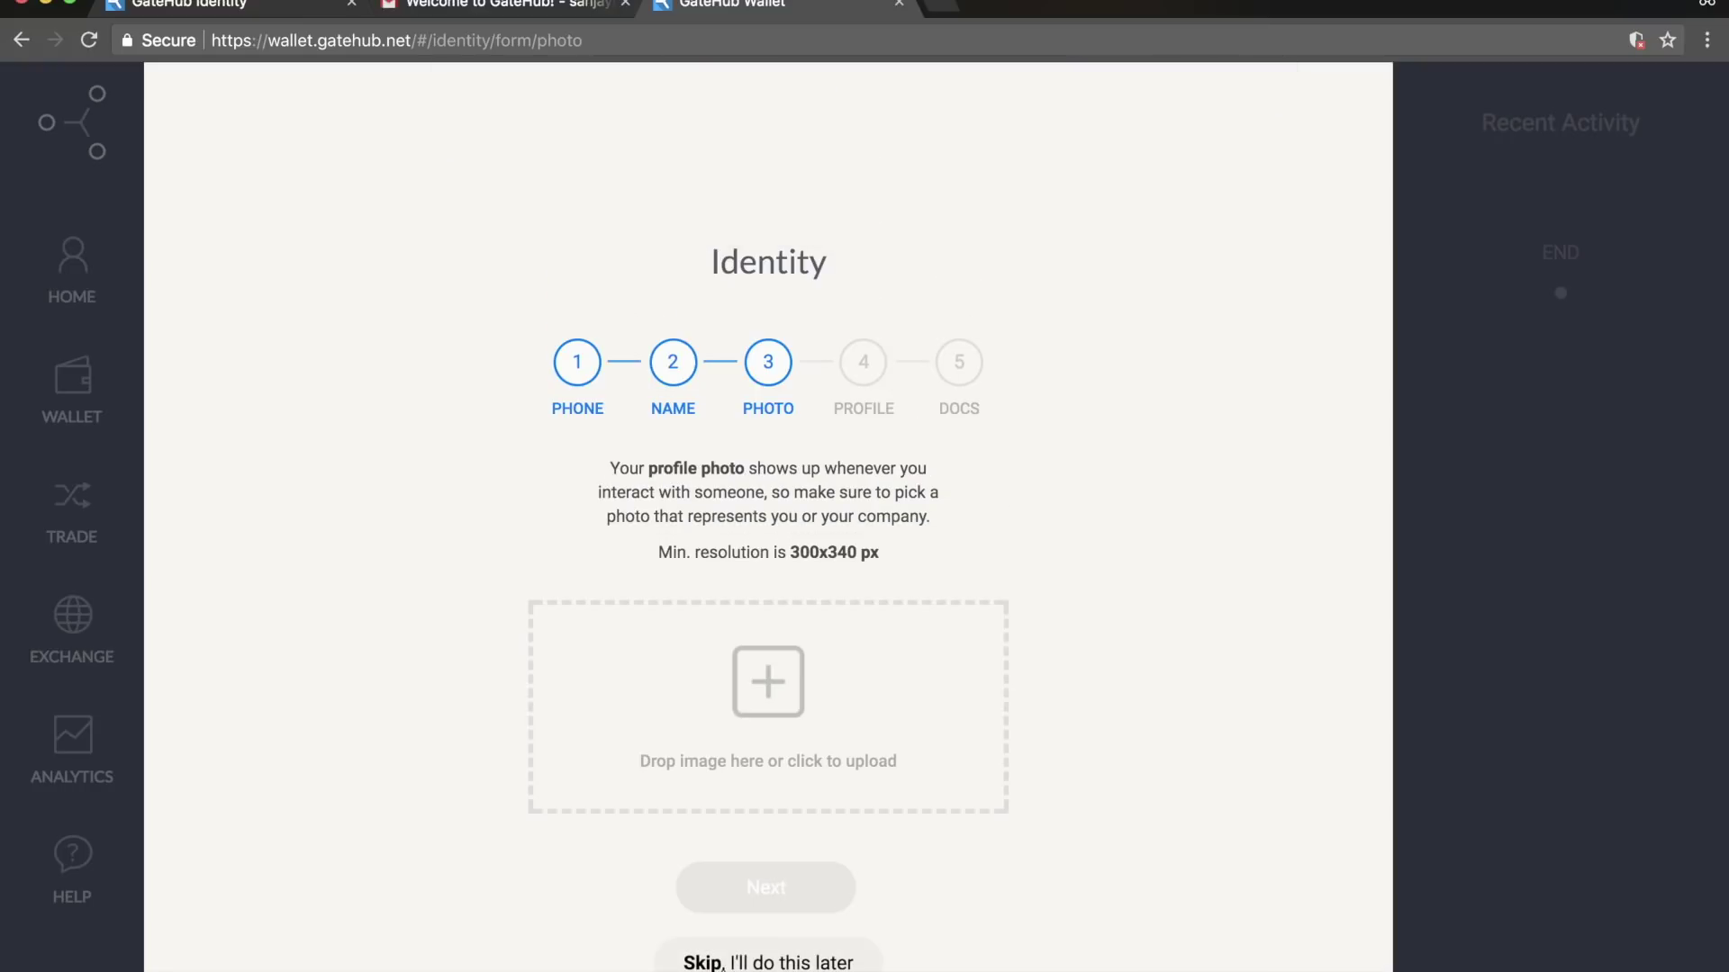
left_click(723, 963)
scroll(1050, 766, "down", 5)
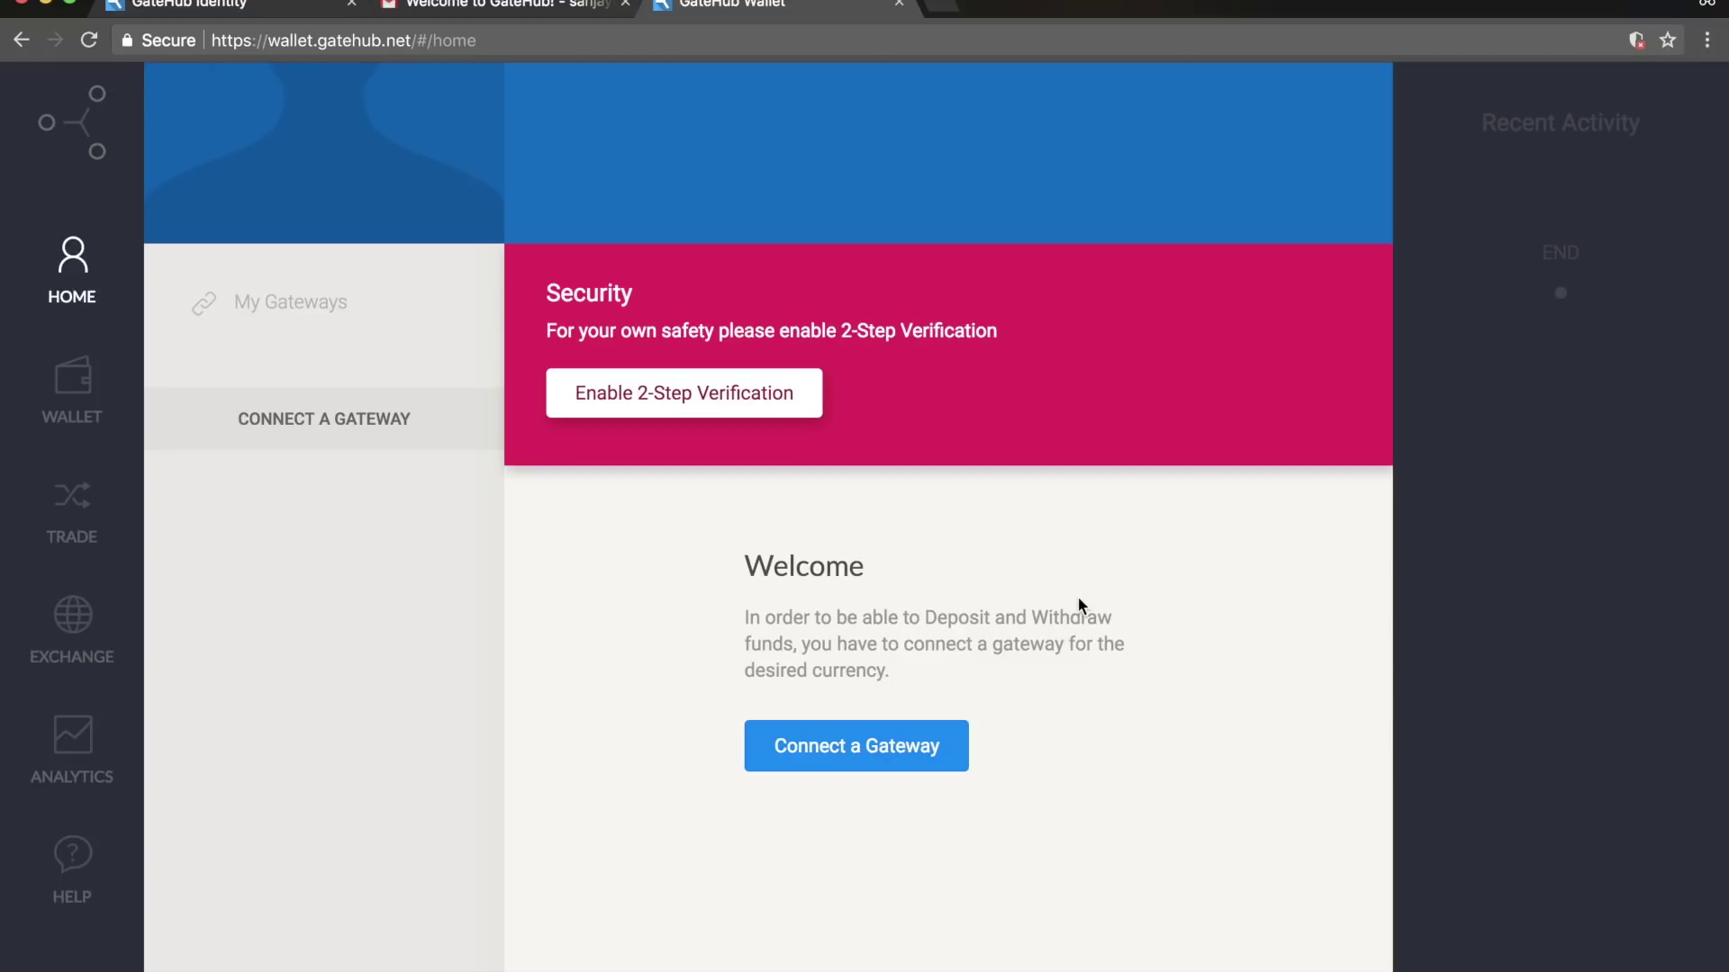
View the 2-Step Verification setup without enabling it, then go to Settings Identity
scroll(1080, 603, "up", 3)
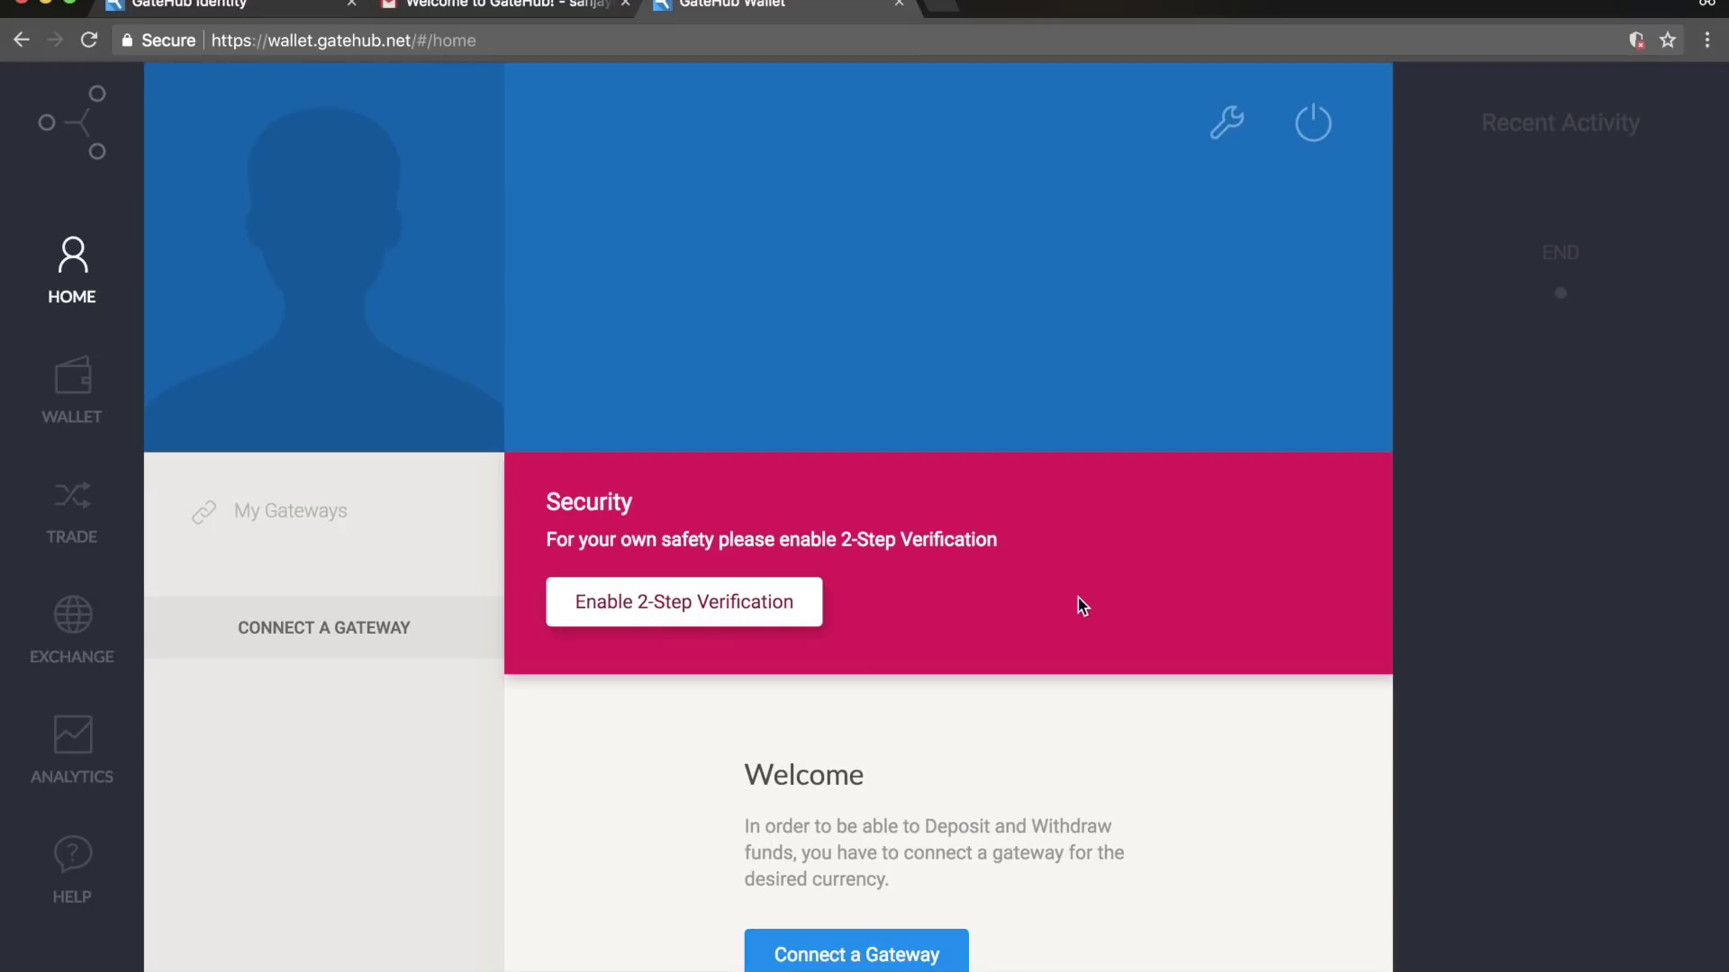
scroll(850, 638, "down", 3)
left_click(724, 382)
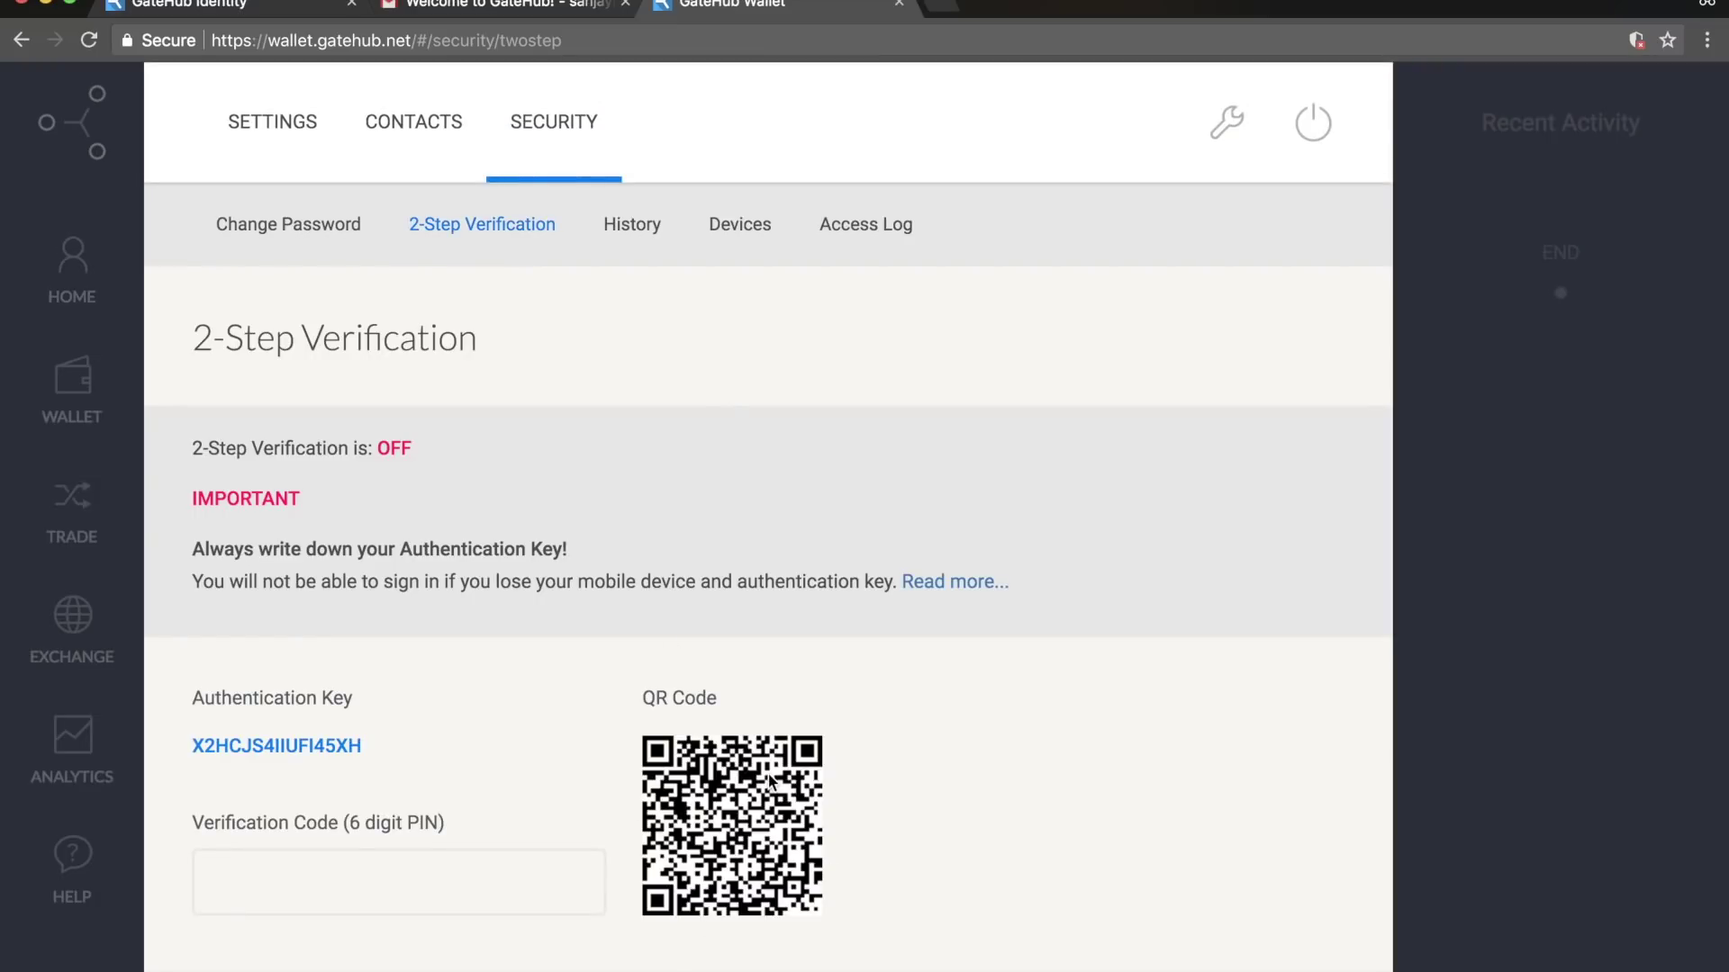
left_click(340, 880)
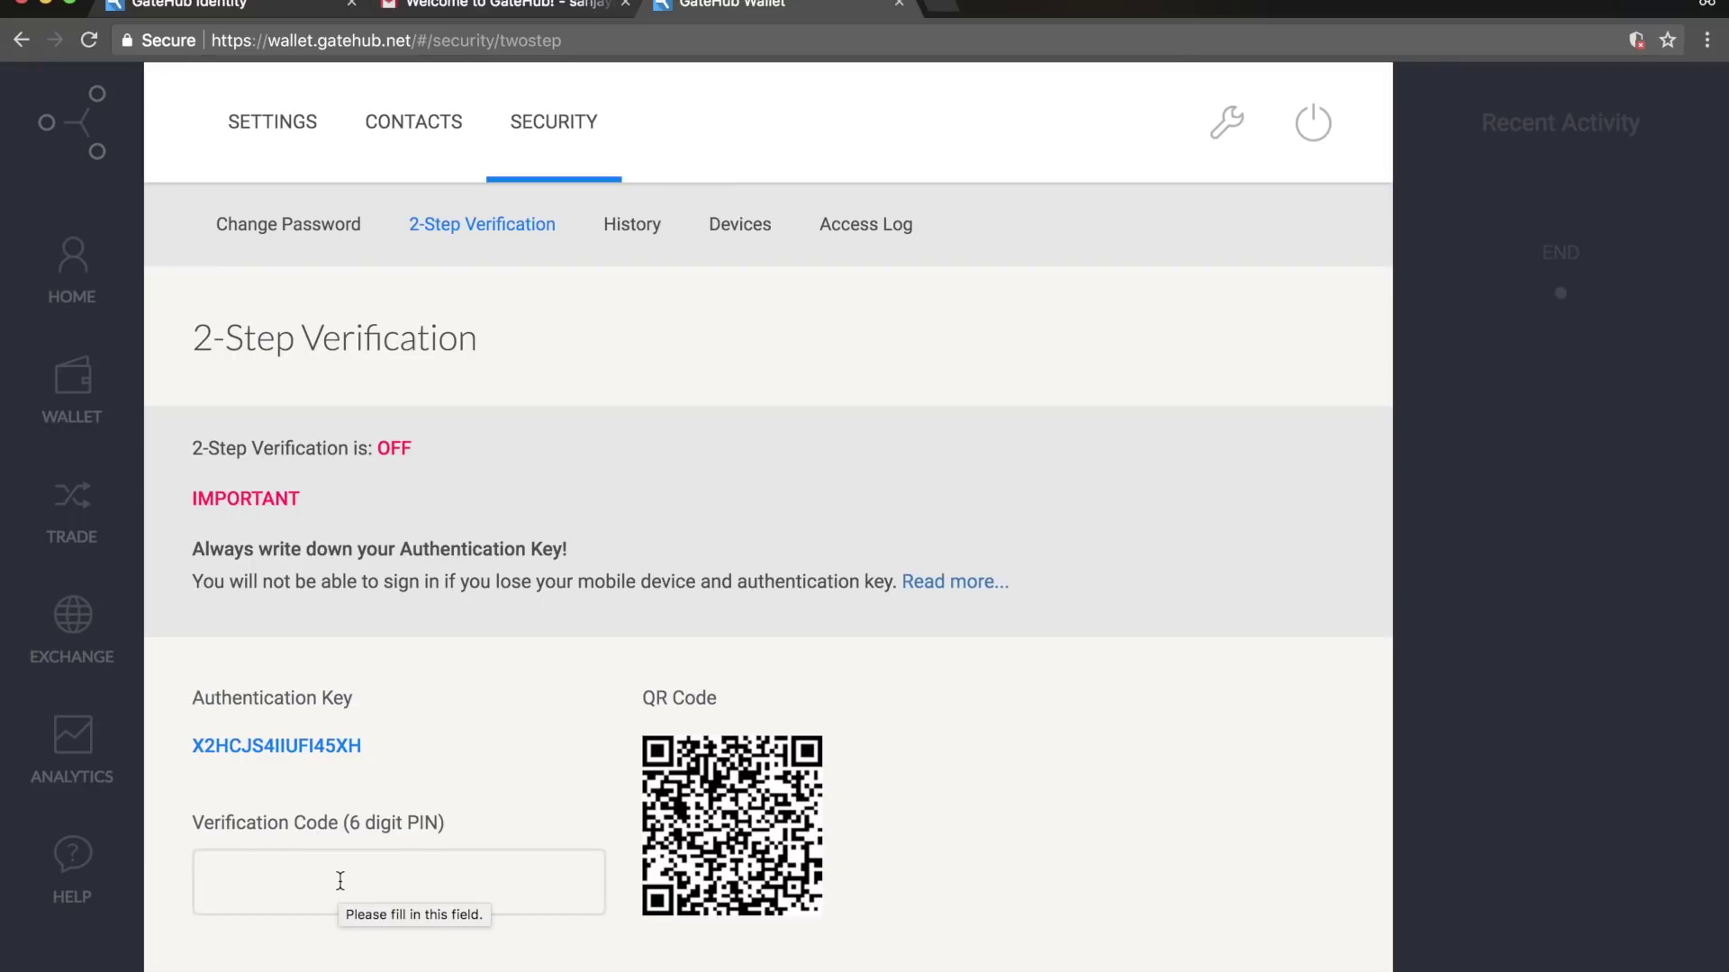
scroll(340, 880, "down", 1)
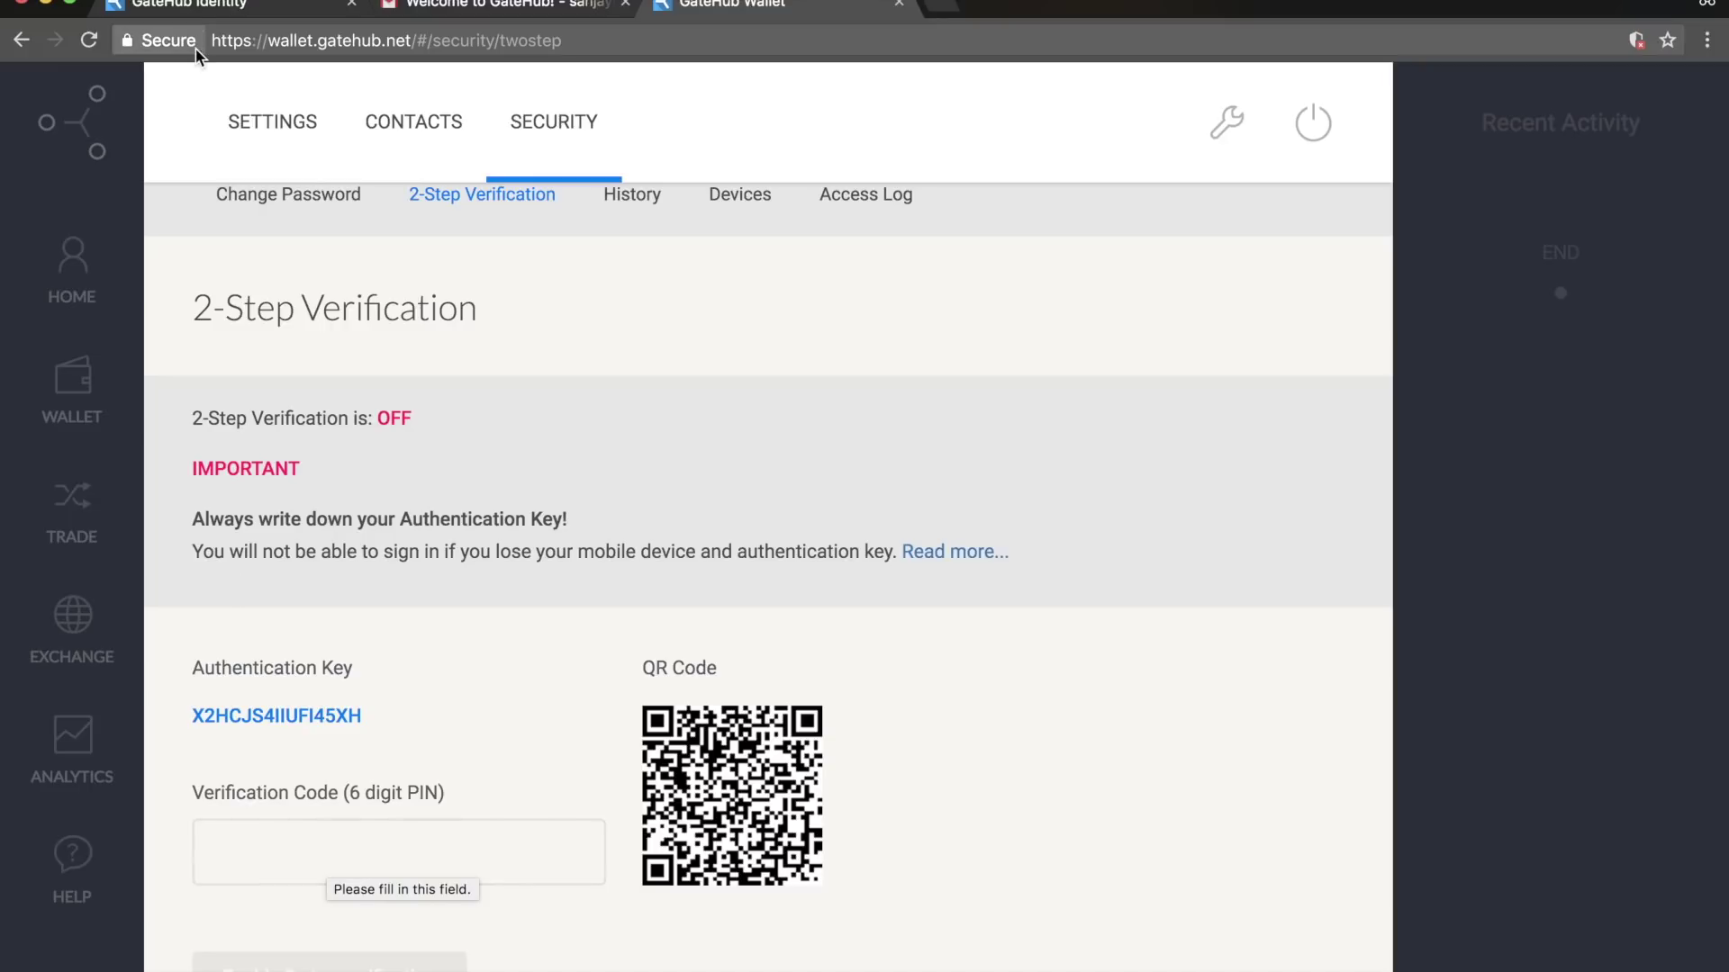
left_click(230, 144)
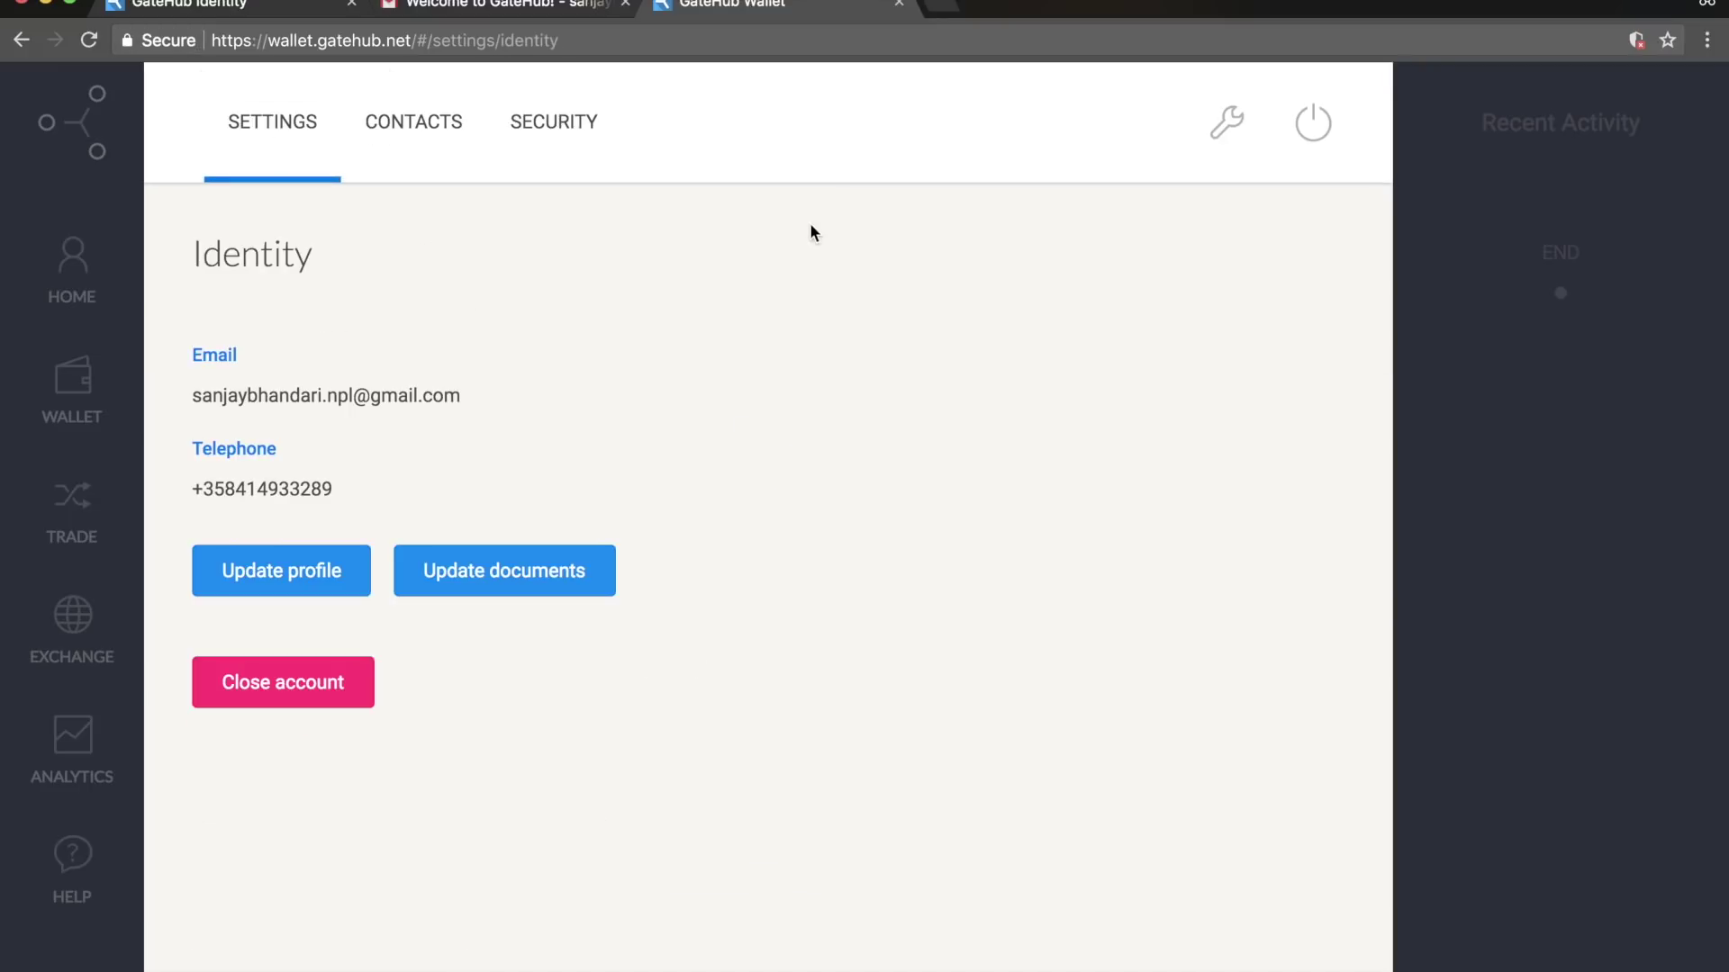
Browse the Ripple, Bitcoin, Ethereum, Ethereum Classic, Augur REP, Quantum, EU Bank, Bank and Mail contact lists
left_click(413, 148)
left_click(412, 147)
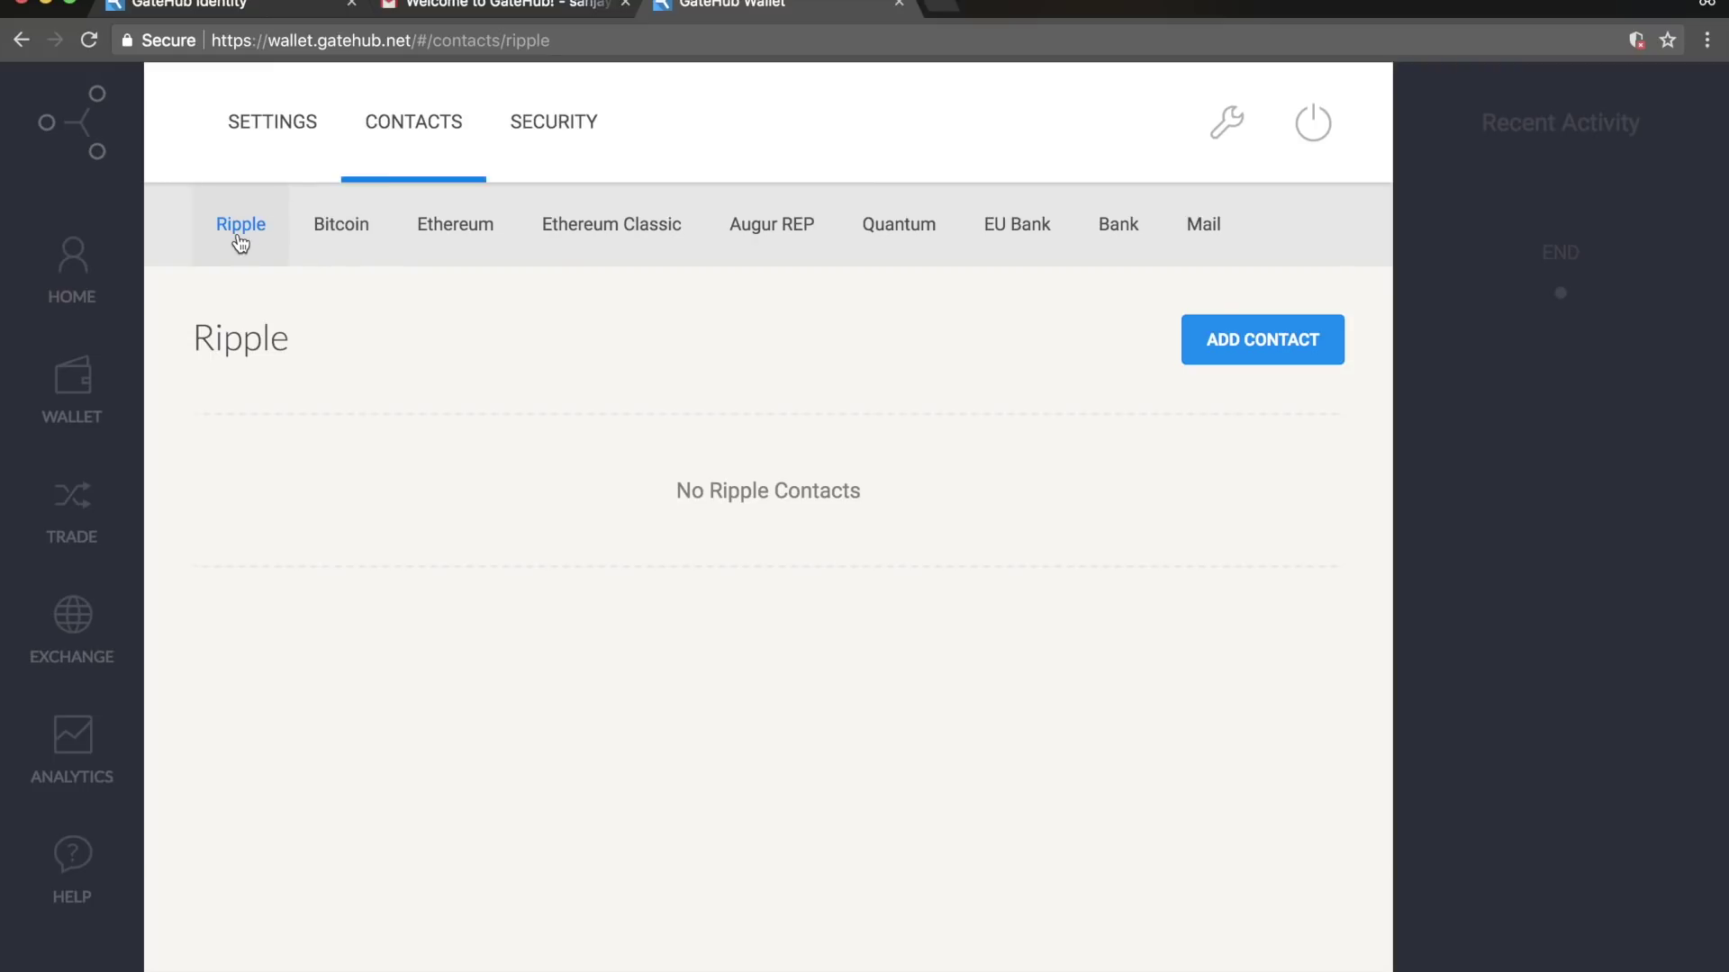
left_click(340, 239)
left_click(450, 257)
left_click(615, 245)
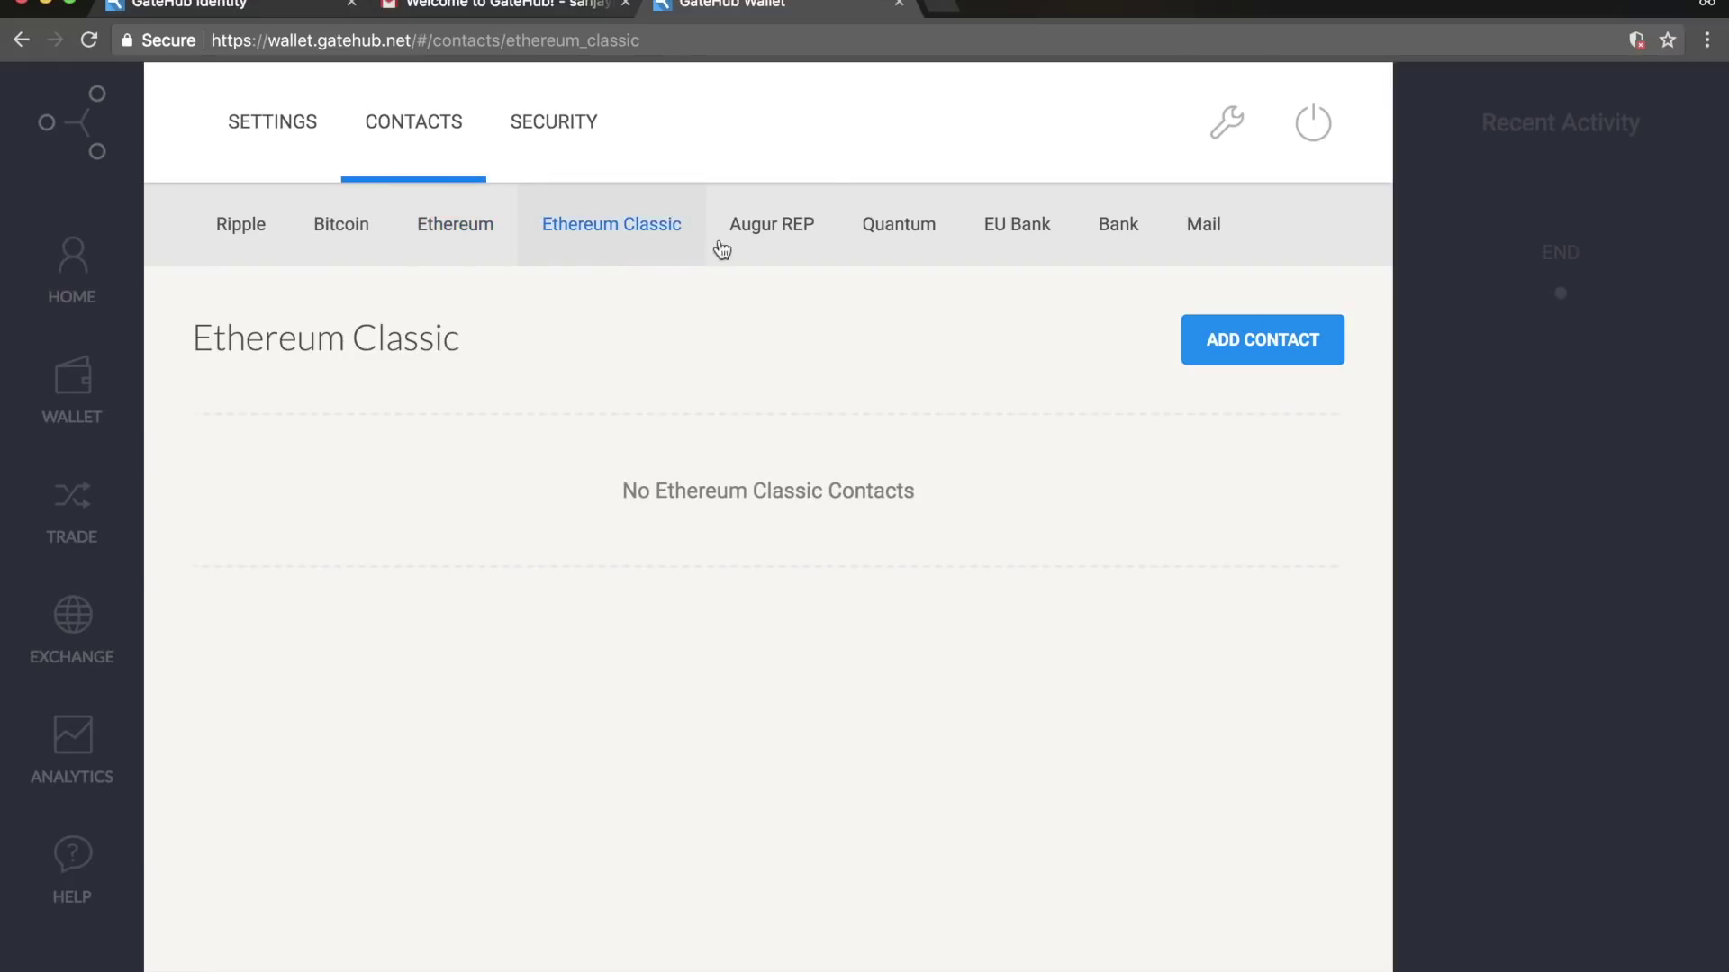
left_click(771, 248)
left_click(936, 251)
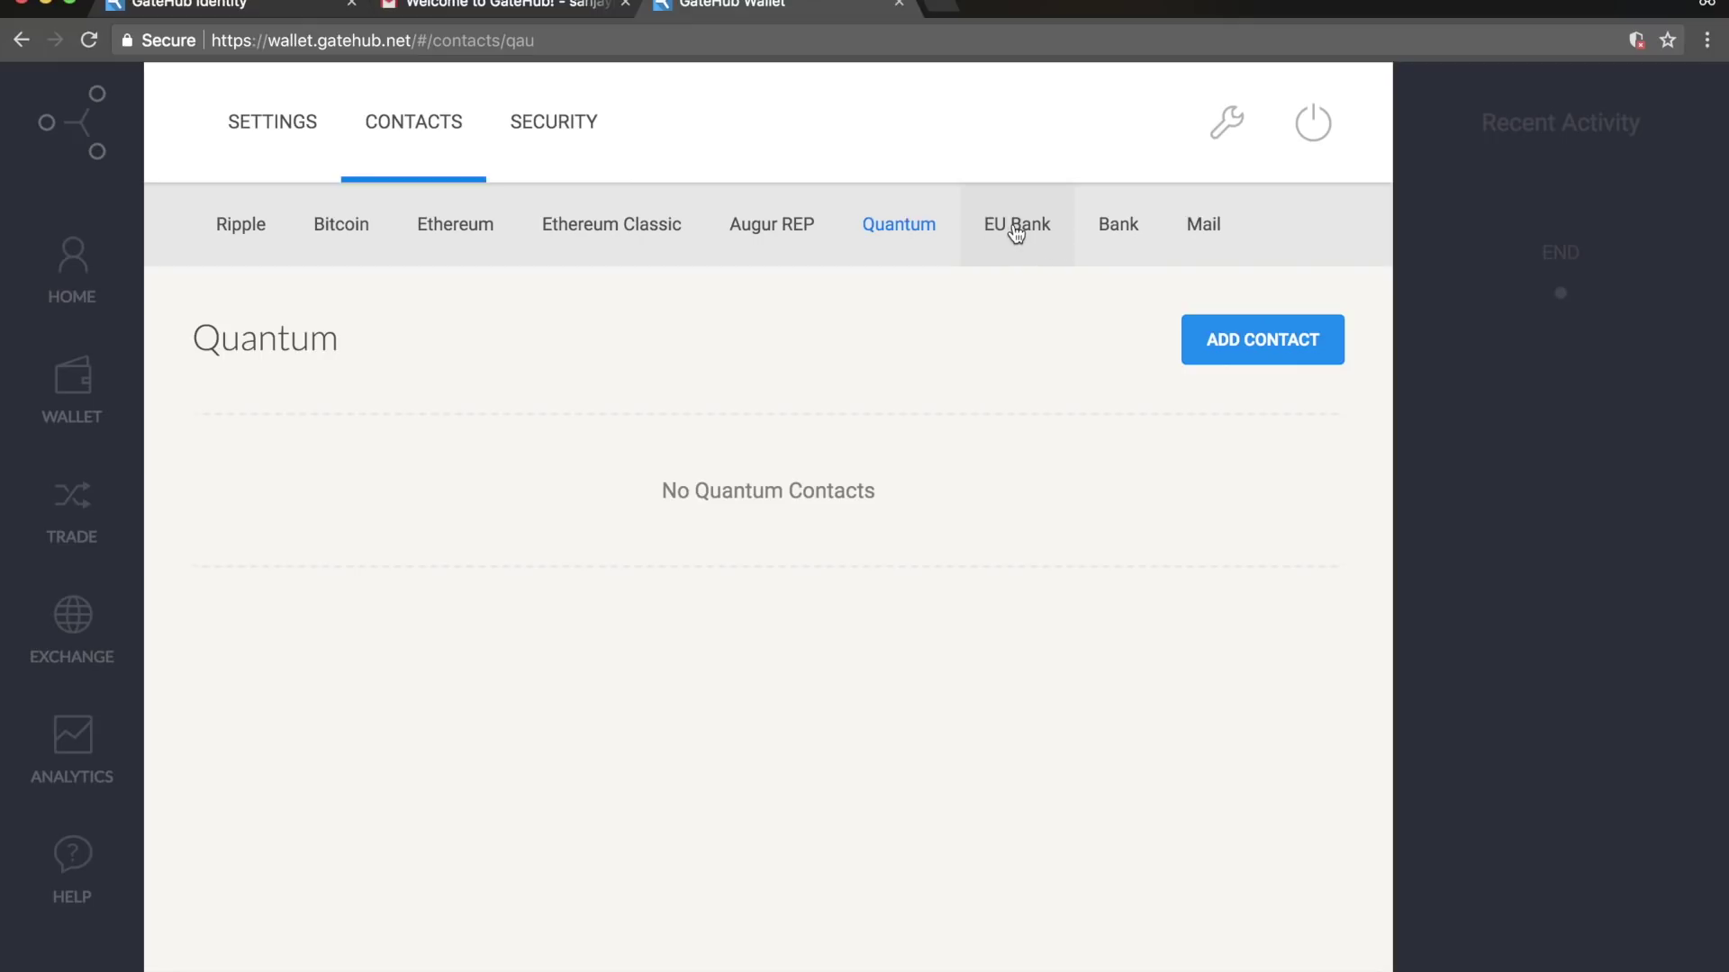
left_click(1022, 245)
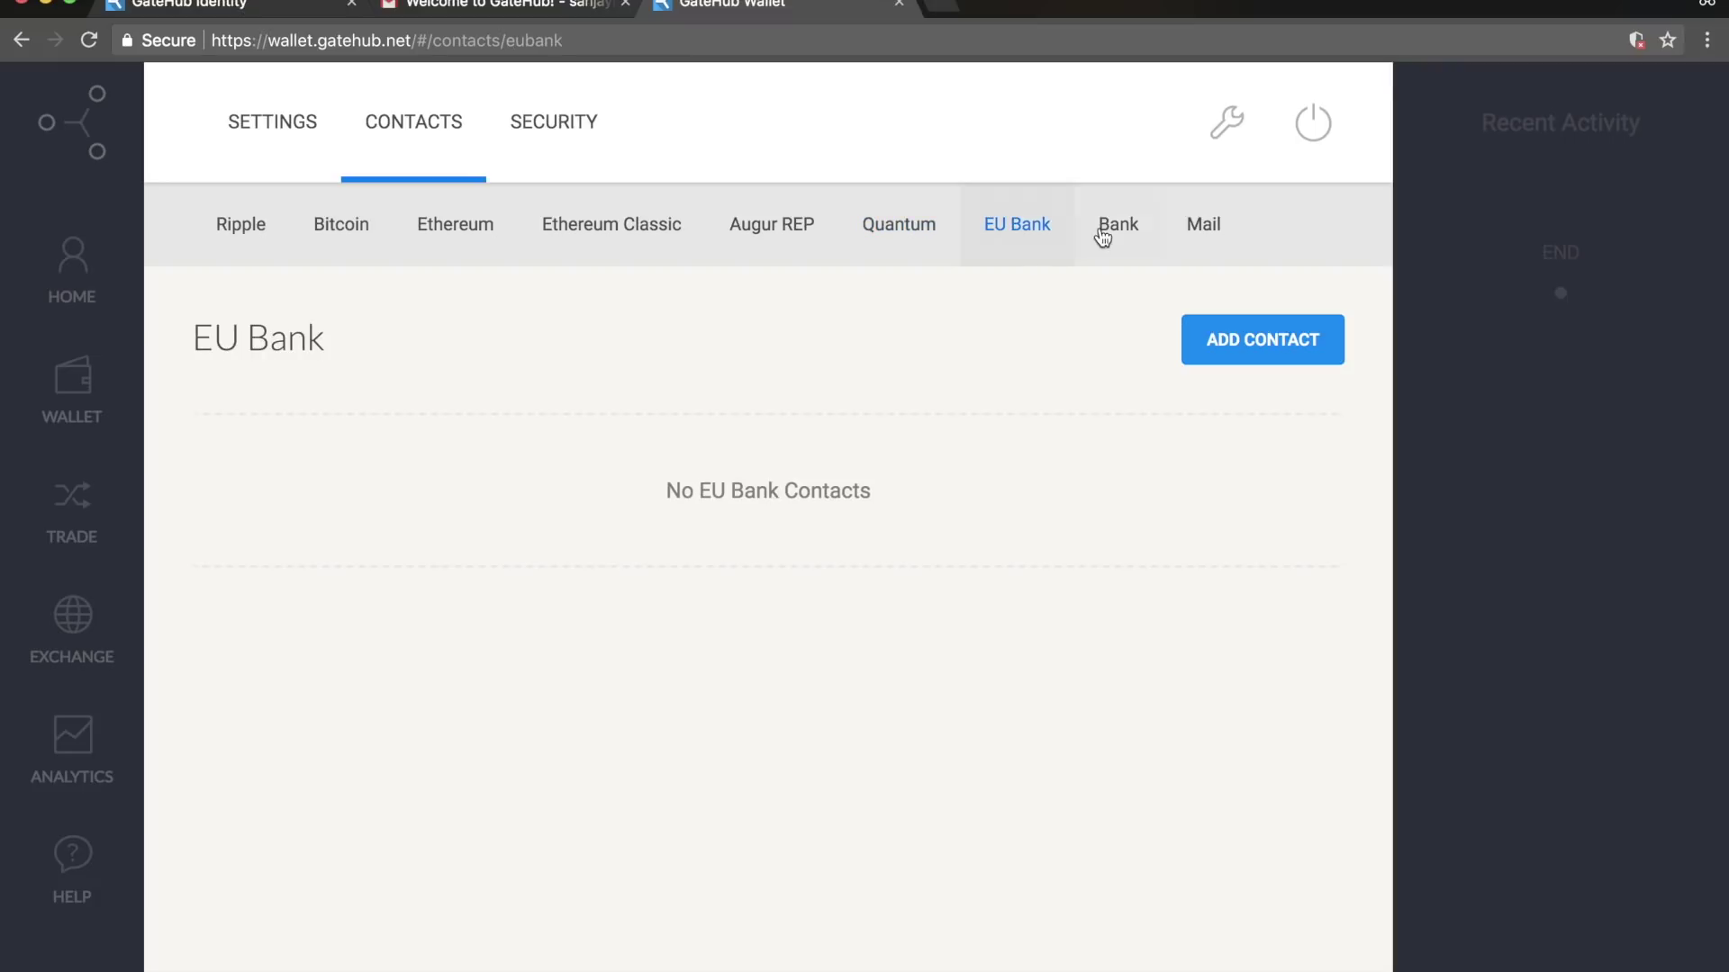
left_click(1112, 237)
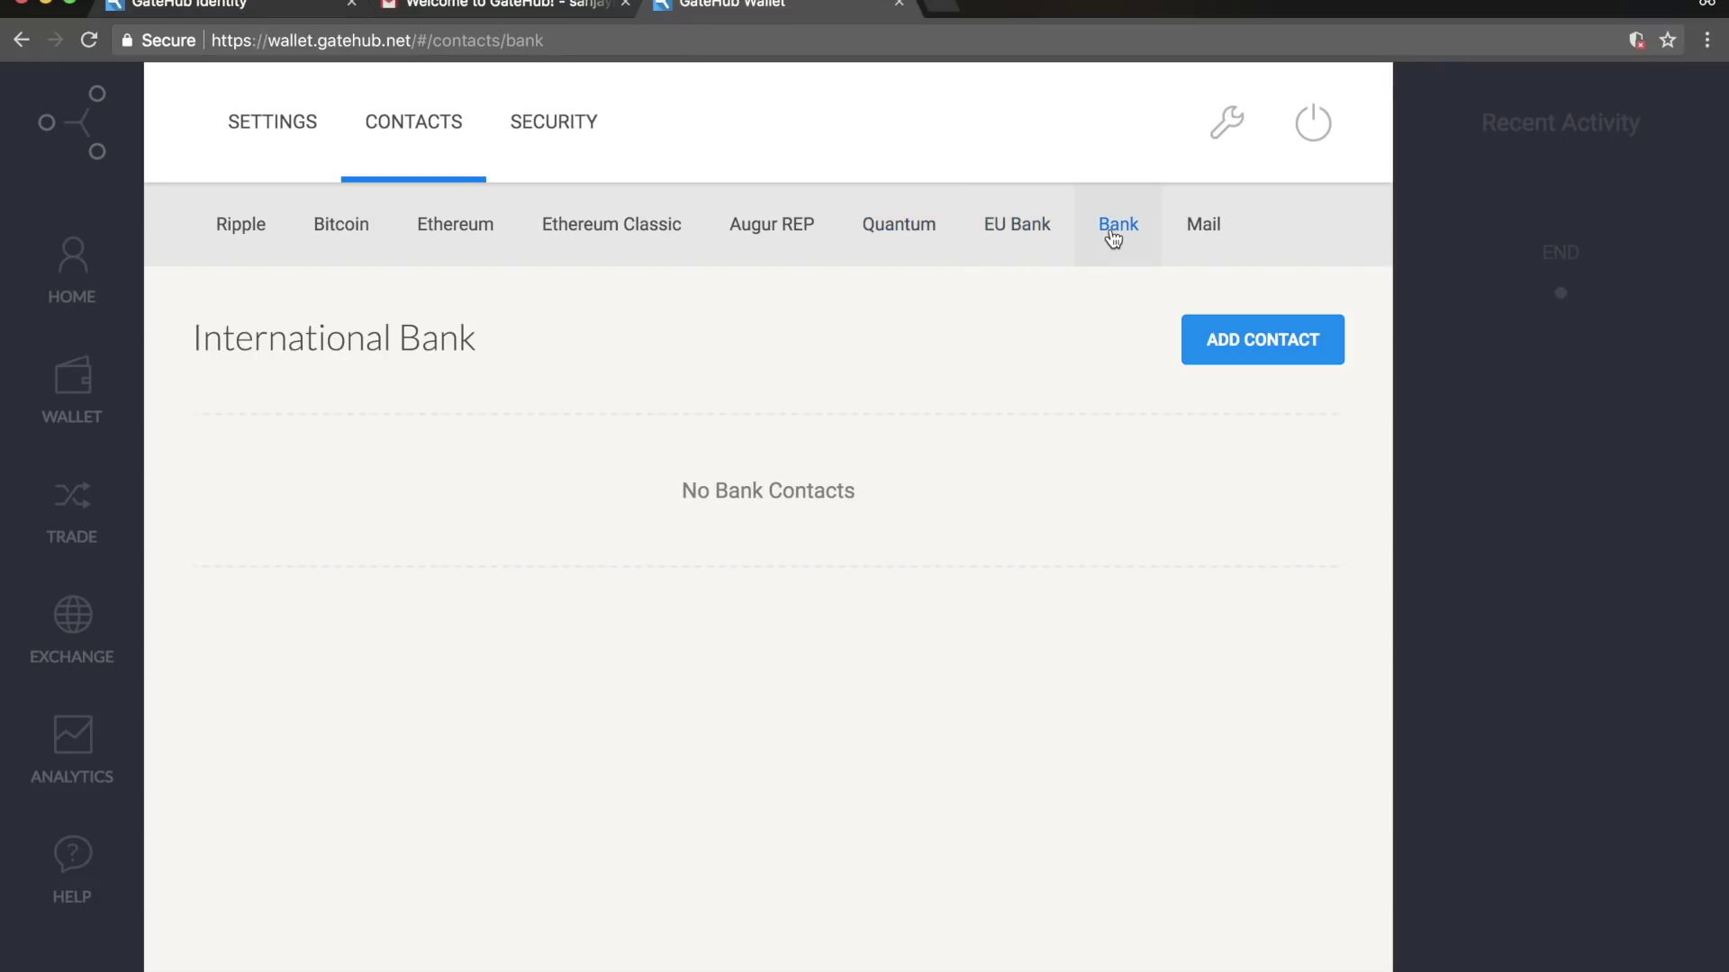
left_click(1207, 228)
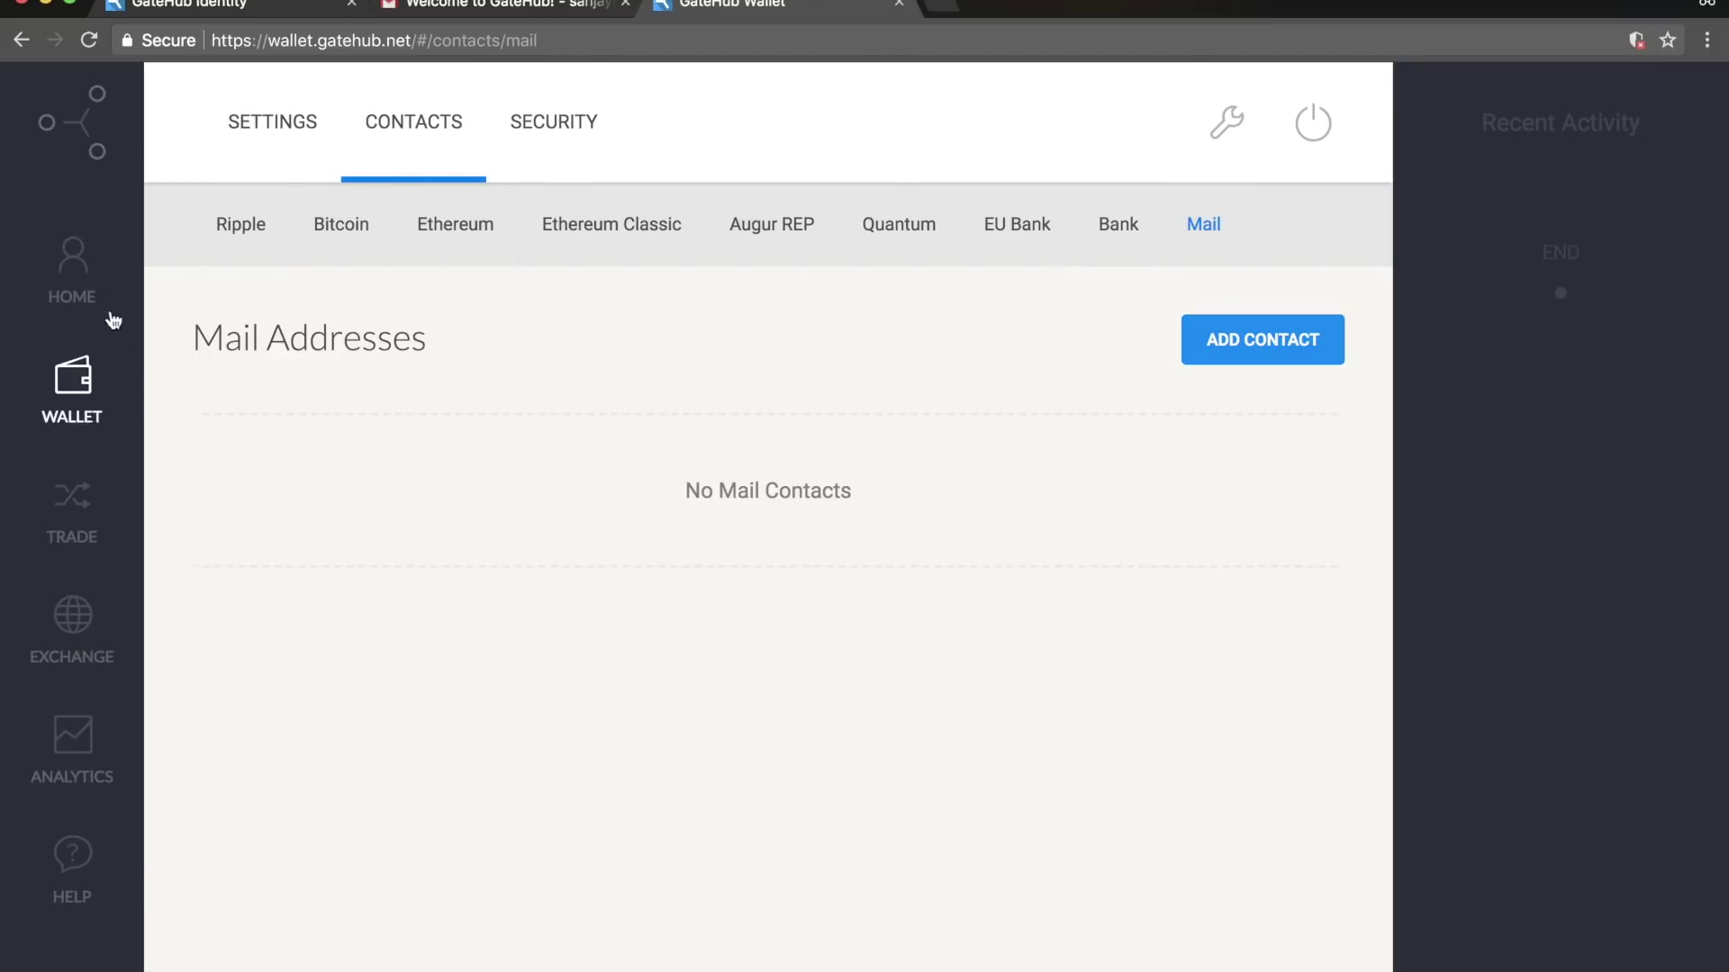
left_click(79, 281)
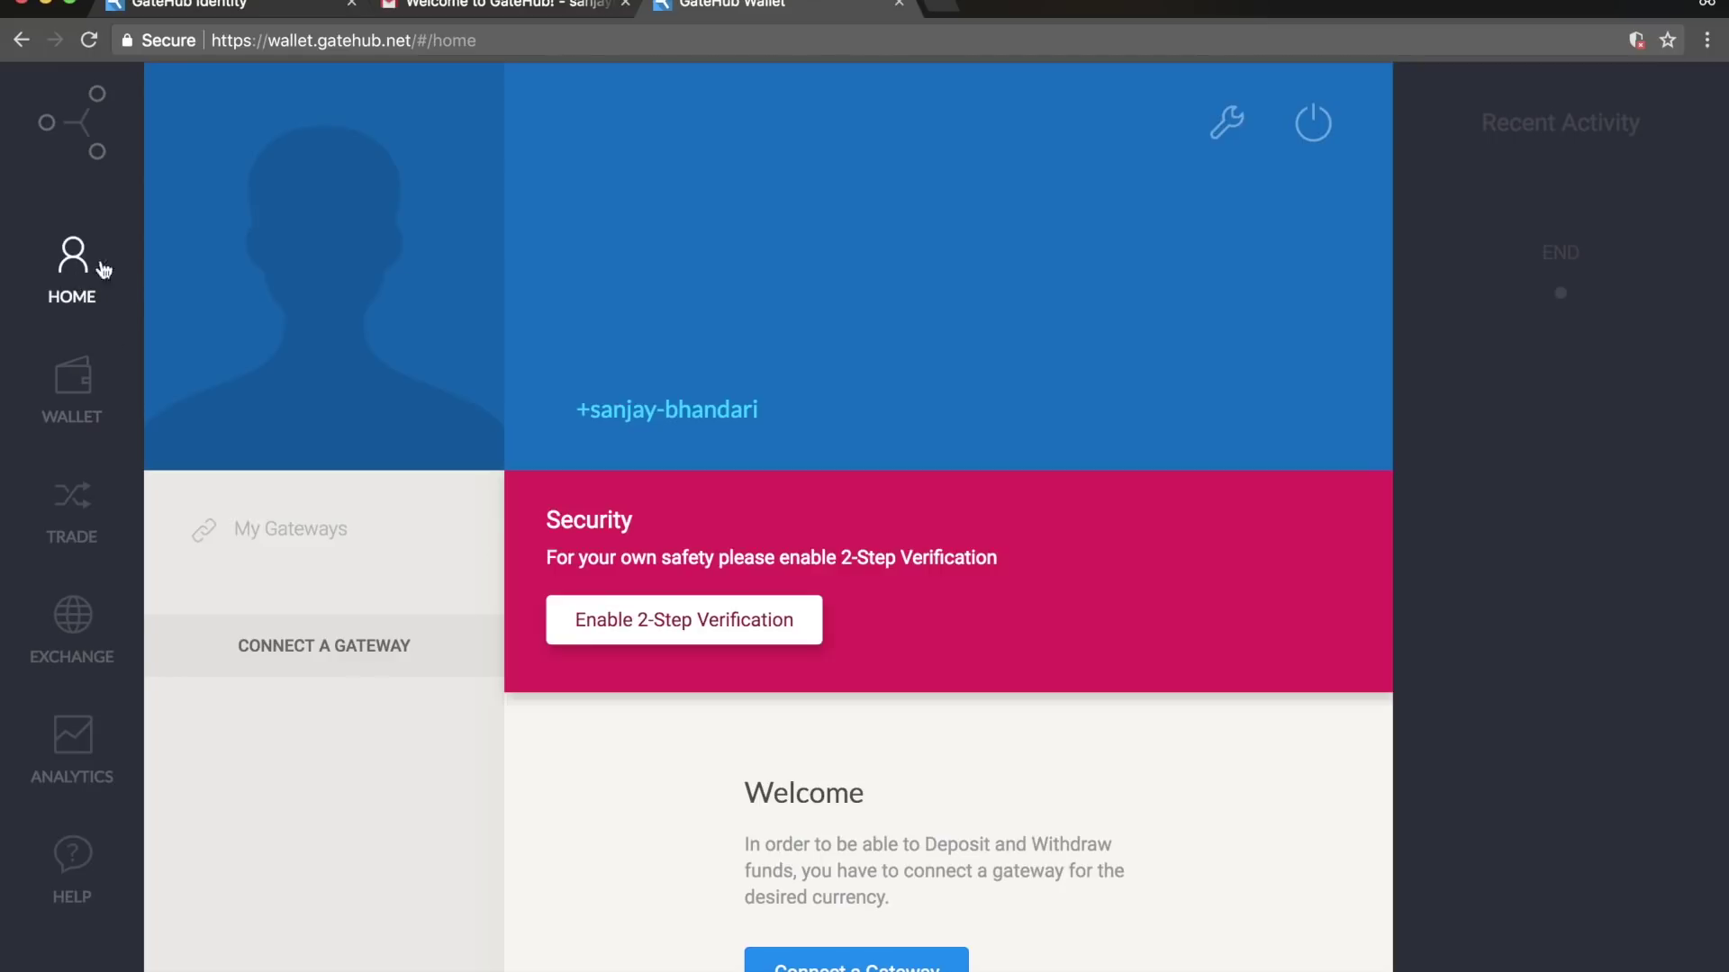
scroll(663, 305, "down", 1)
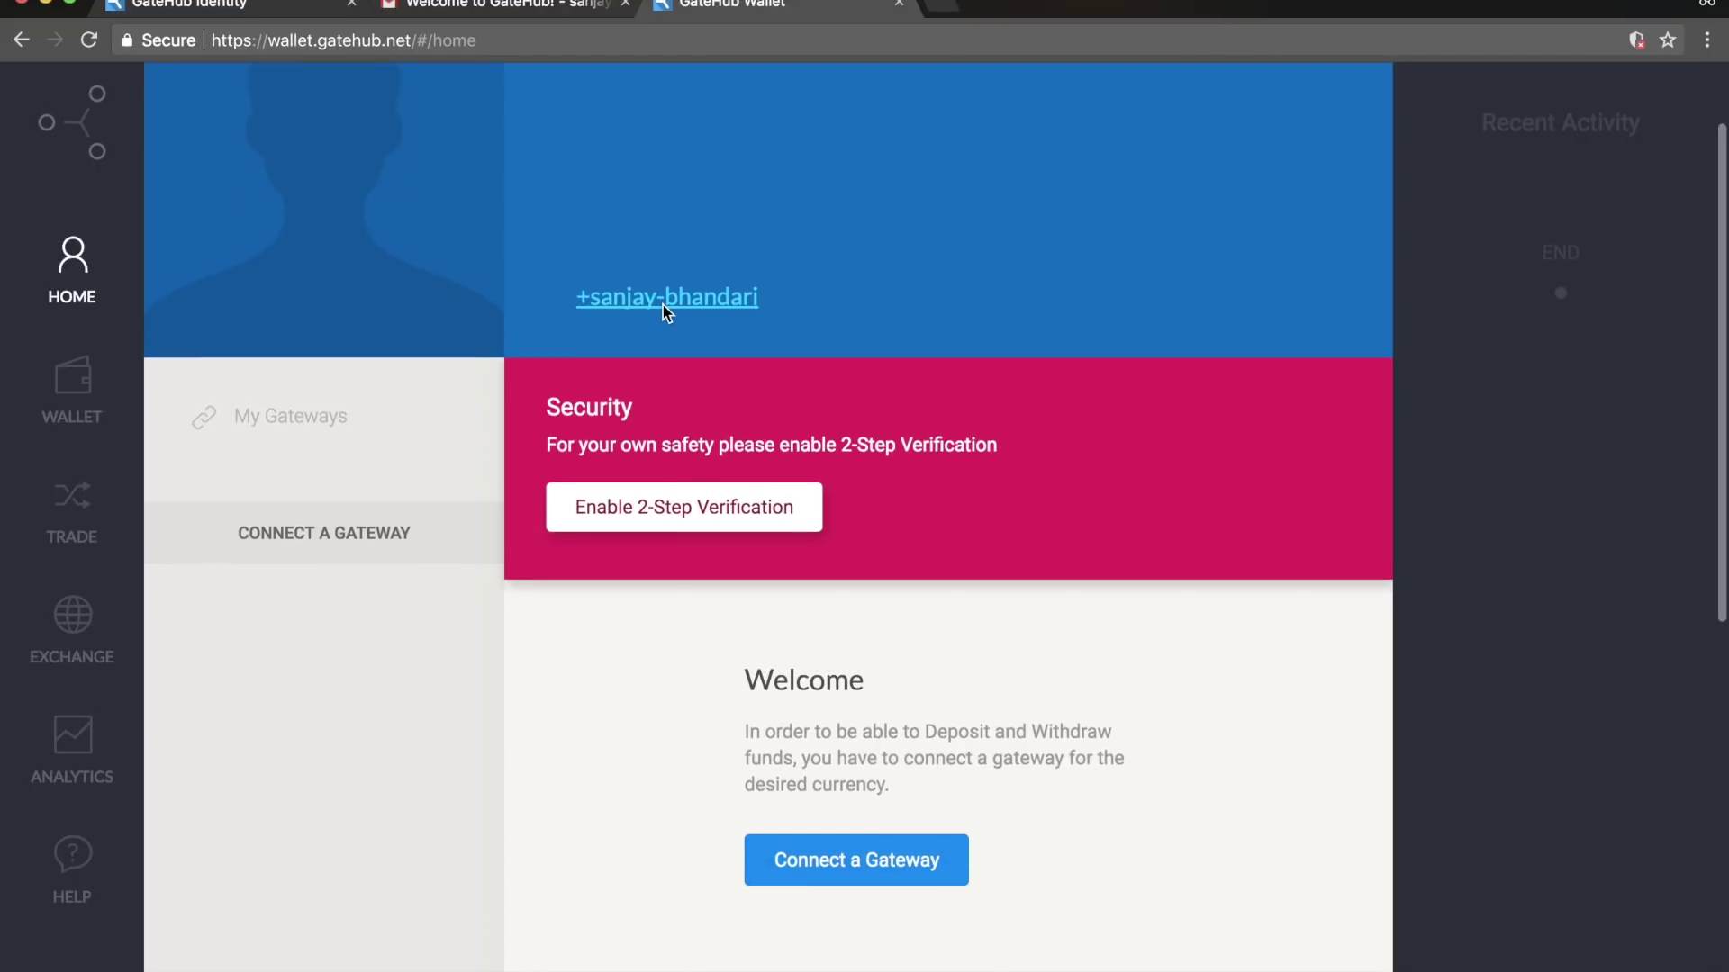
scroll(662, 304, "down", 1)
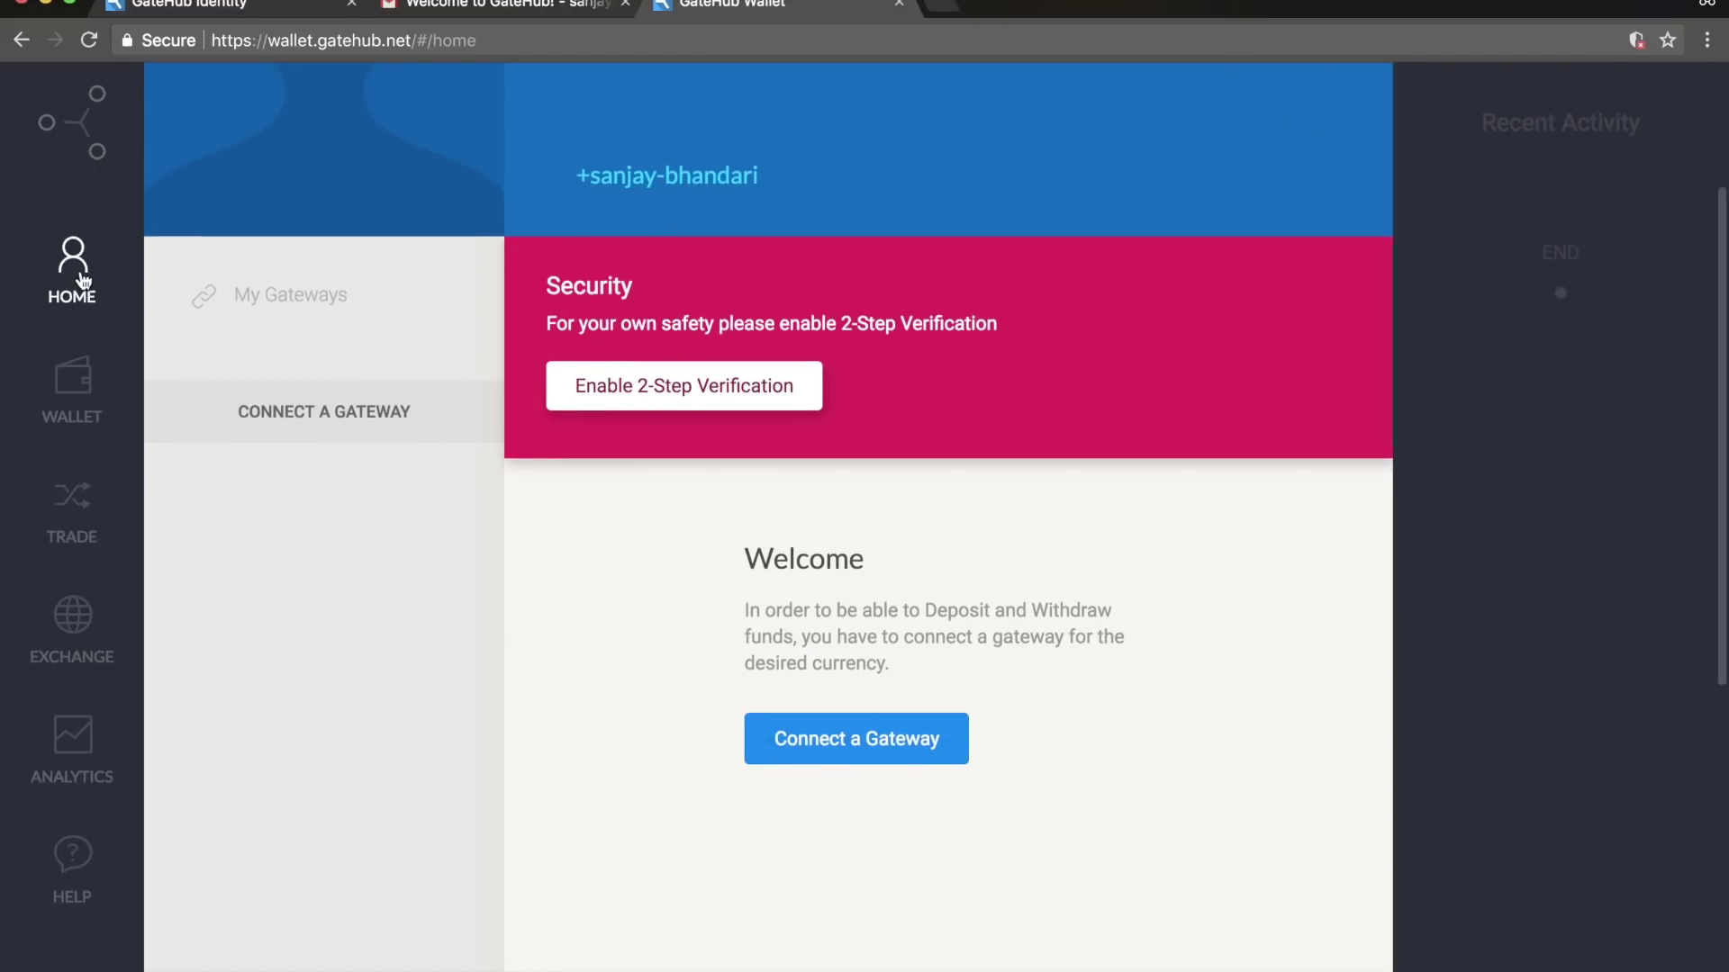
scroll(806, 360, "up", 2)
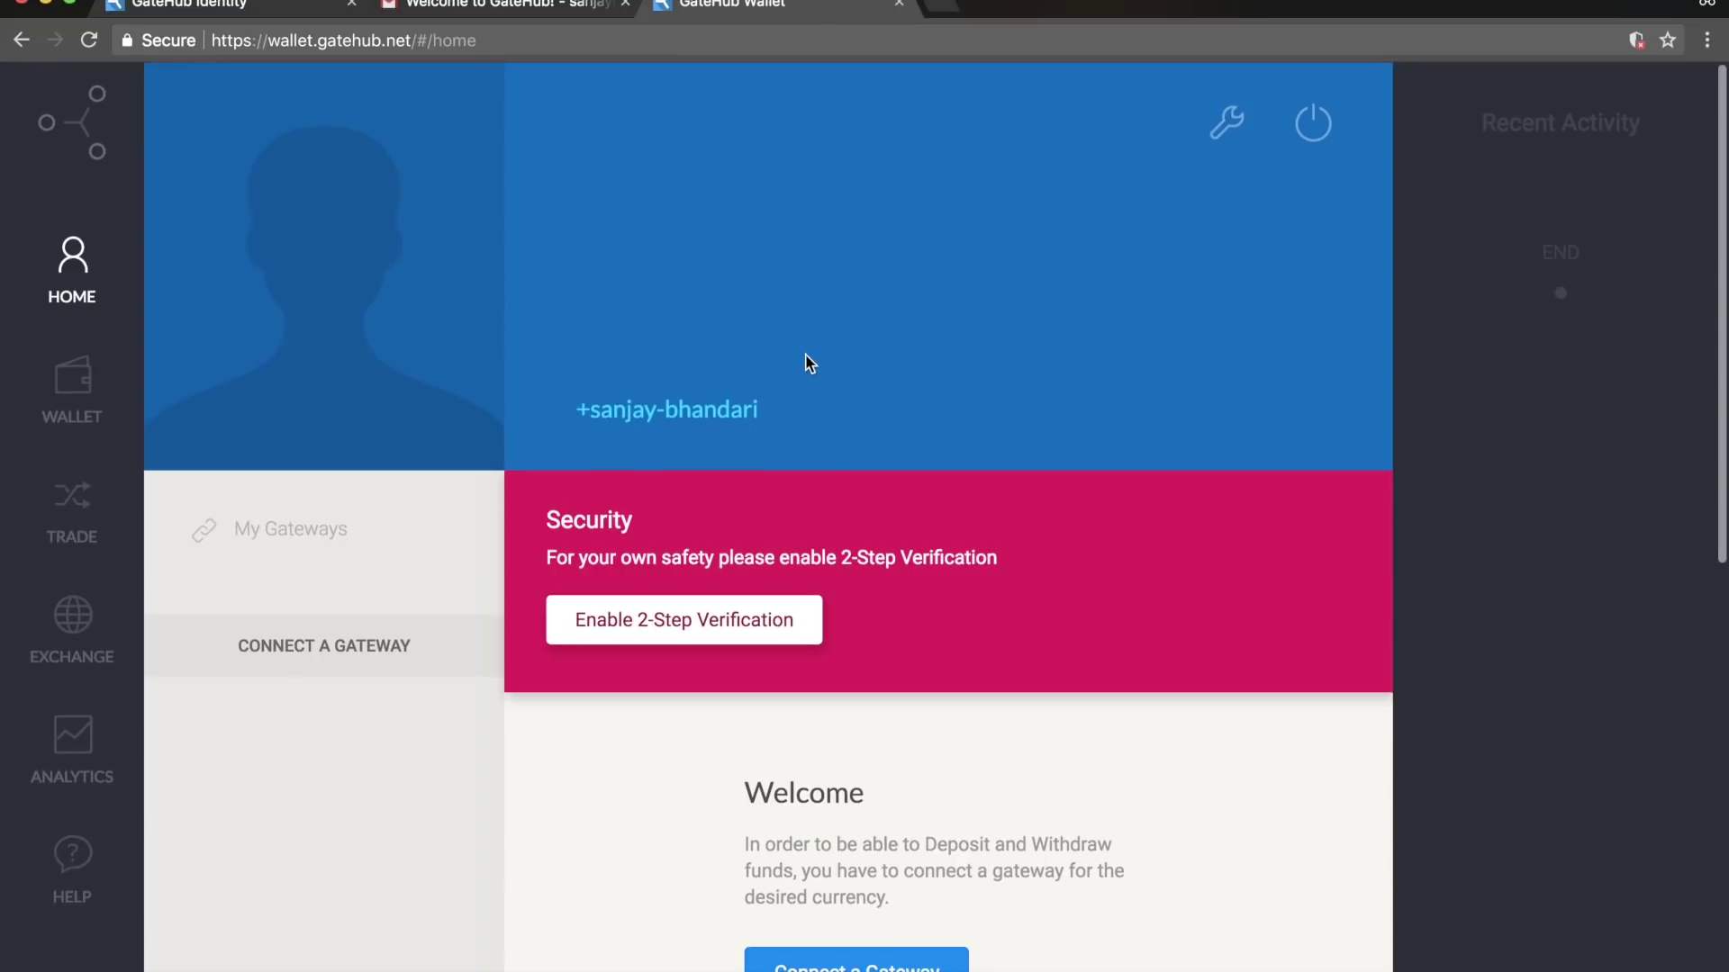
left_click(66, 387)
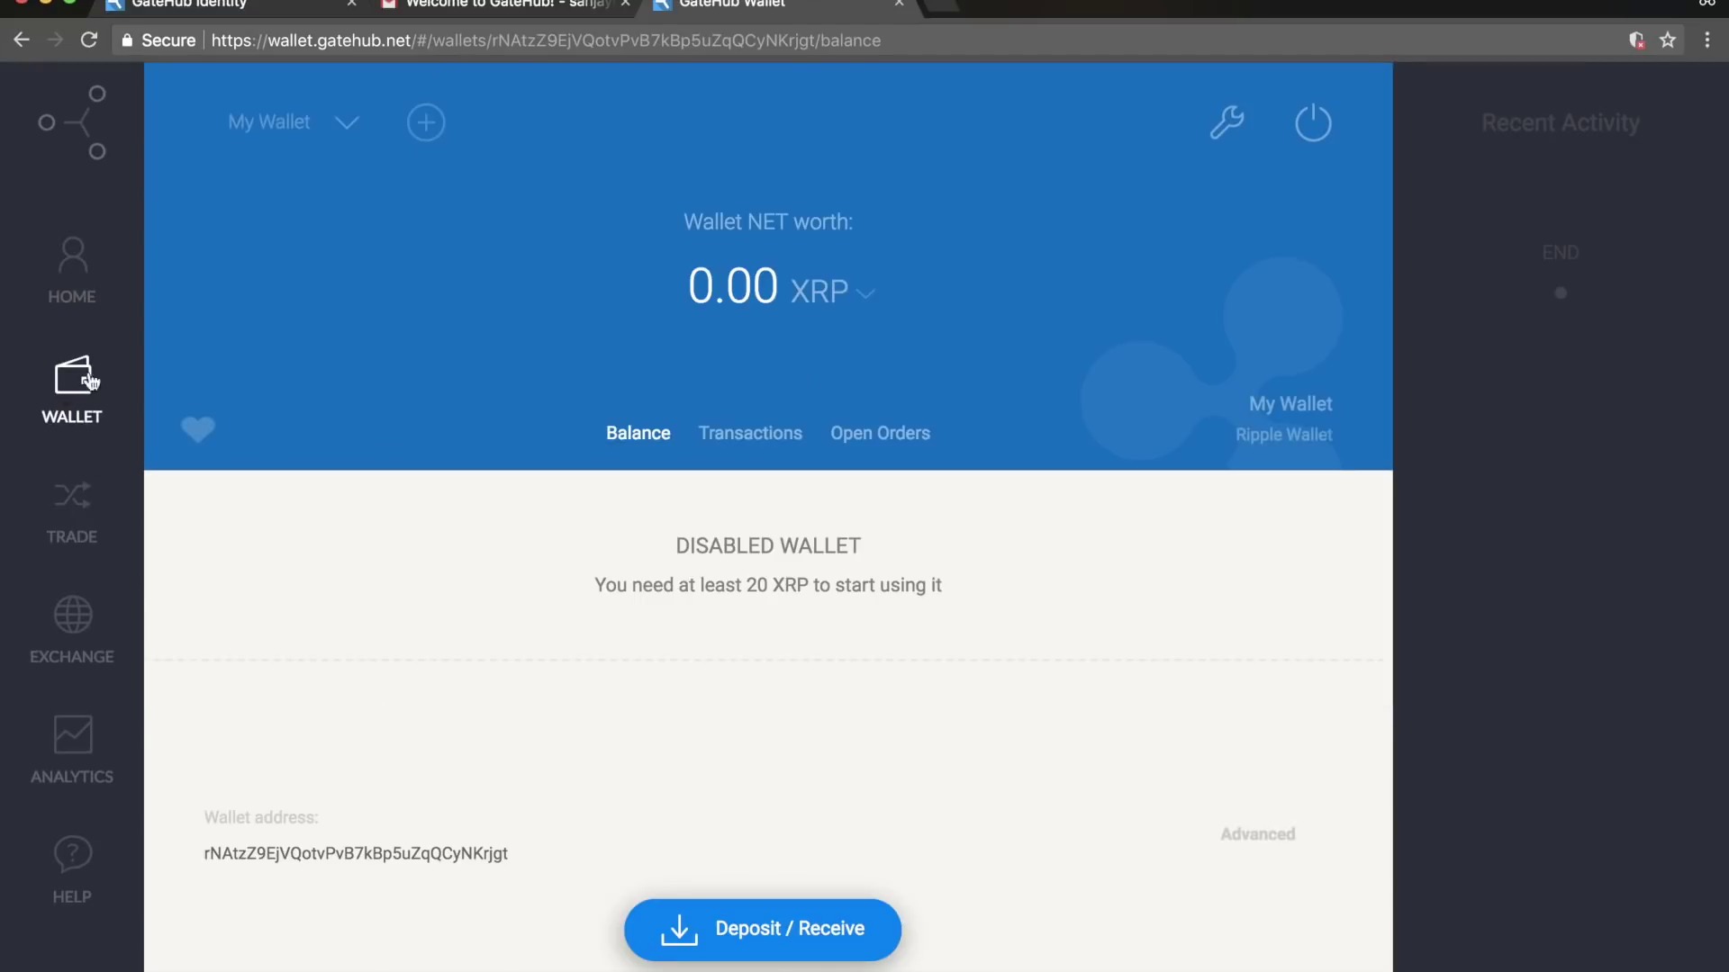
scroll(775, 433, "down", 1)
scroll(775, 433, "up", 1)
left_click_drag(751, 585, 809, 607)
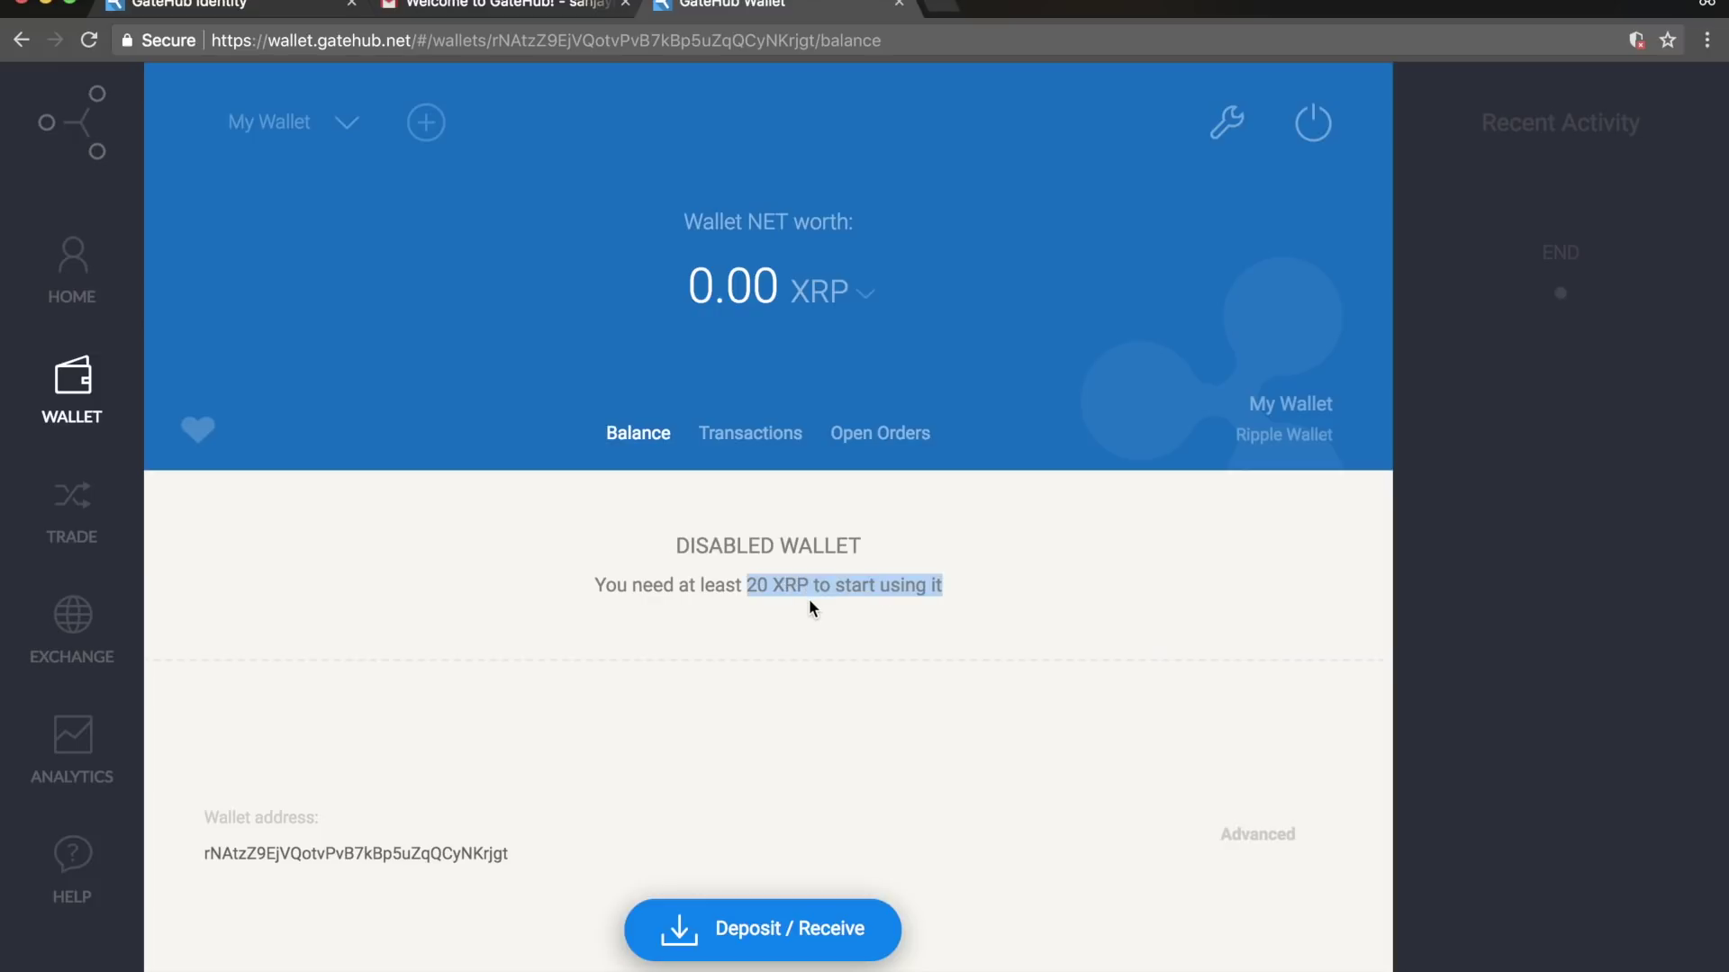
left_click(787, 673)
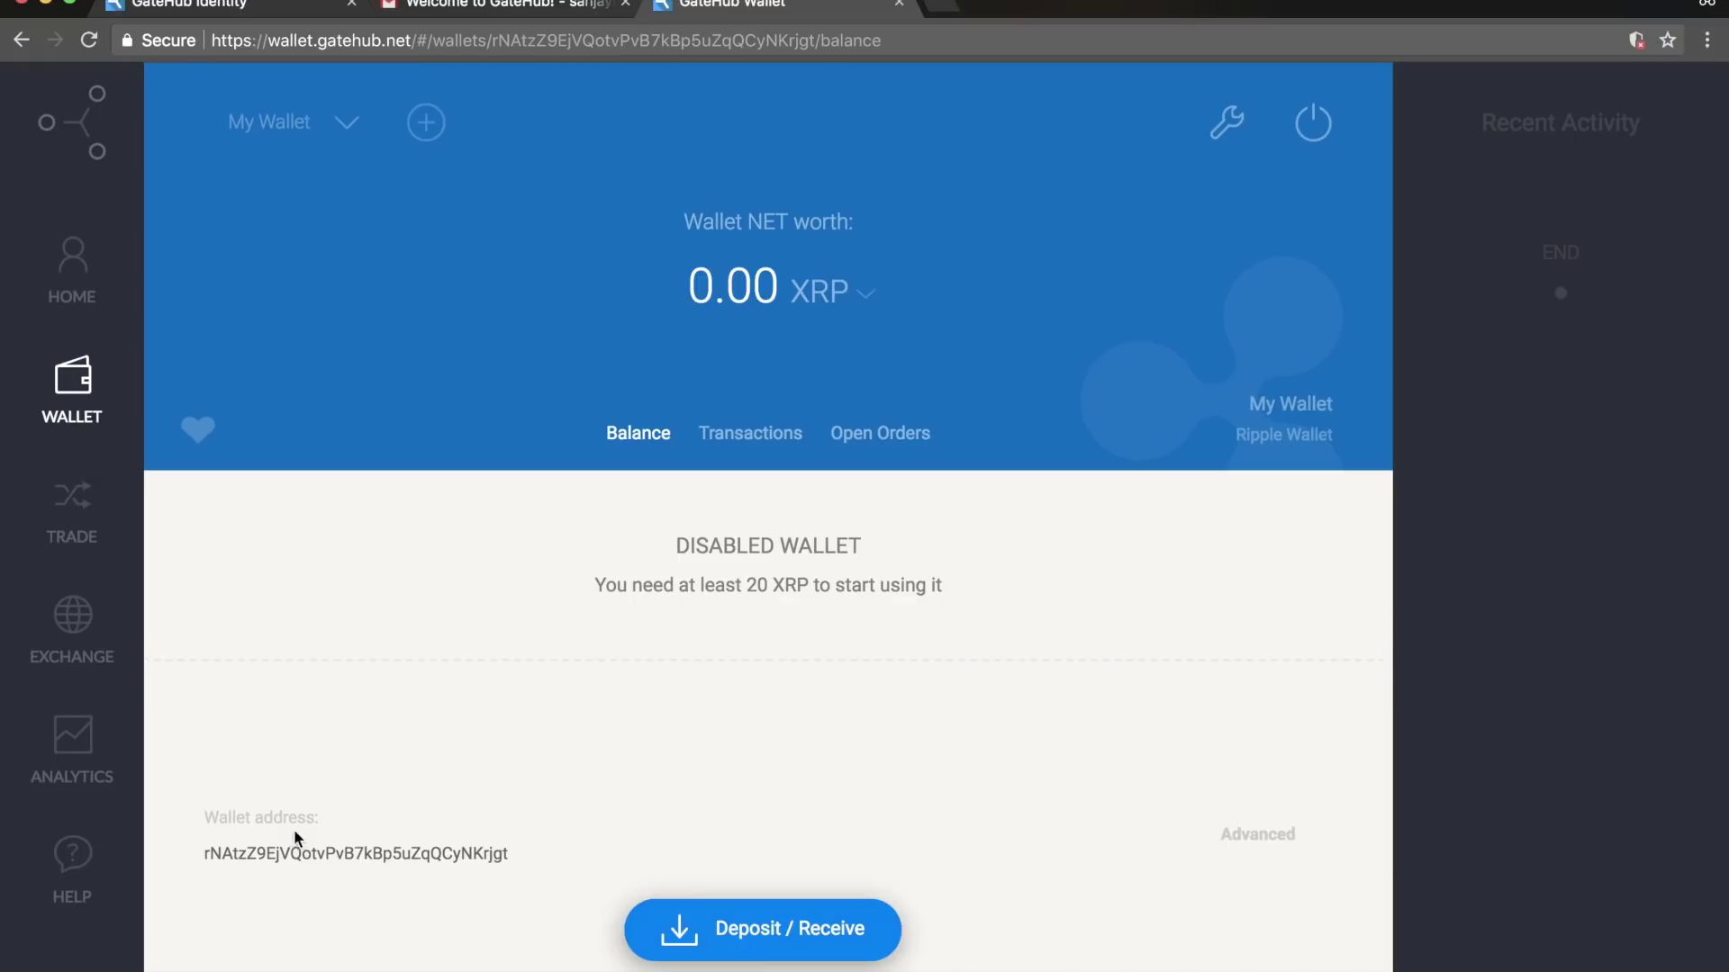
left_click_drag(202, 846, 430, 845)
left_click(510, 847)
left_click(744, 930)
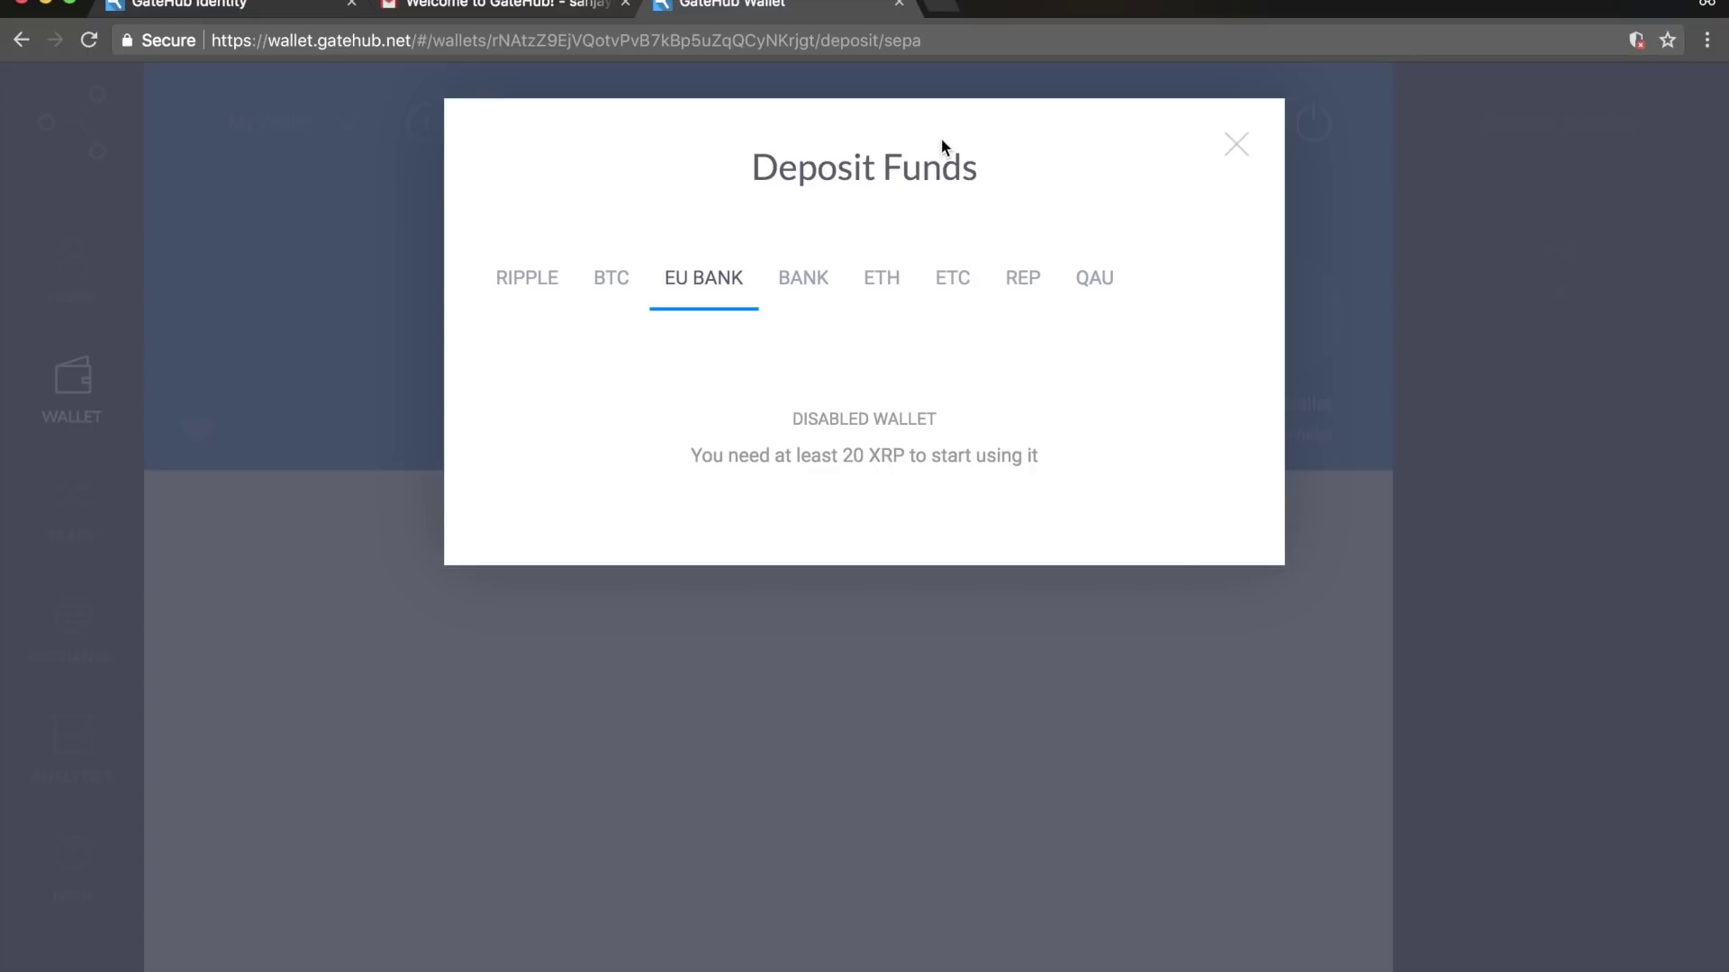
left_click(542, 283)
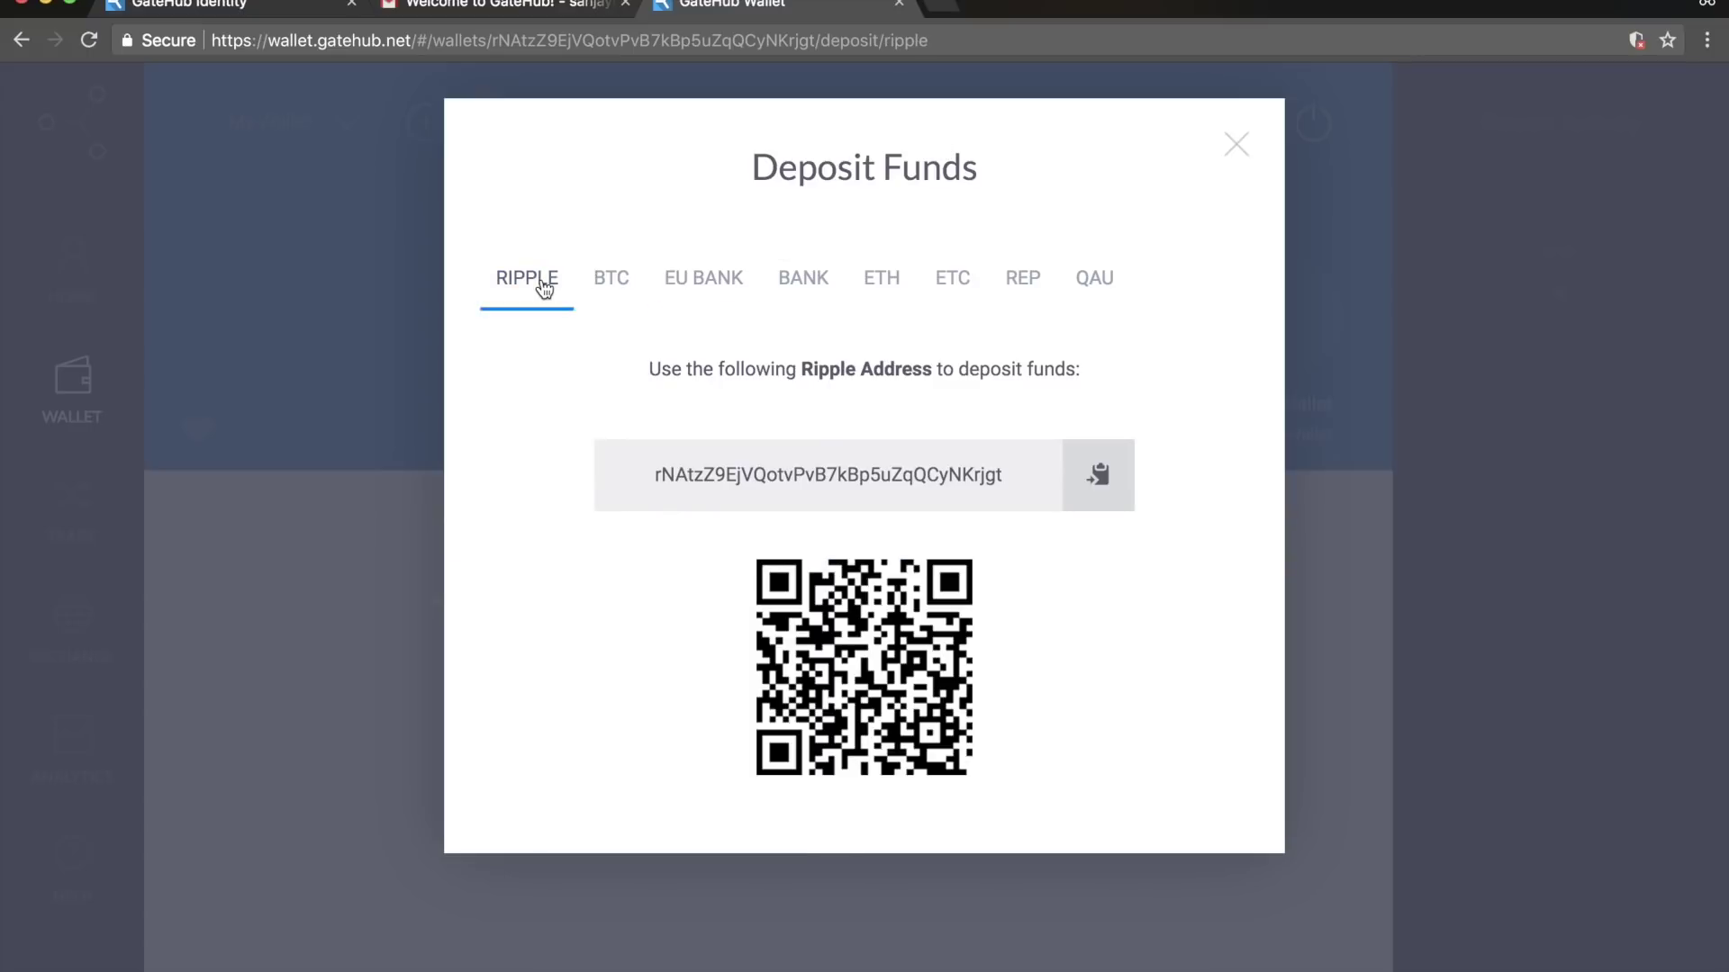
double_click(934, 464)
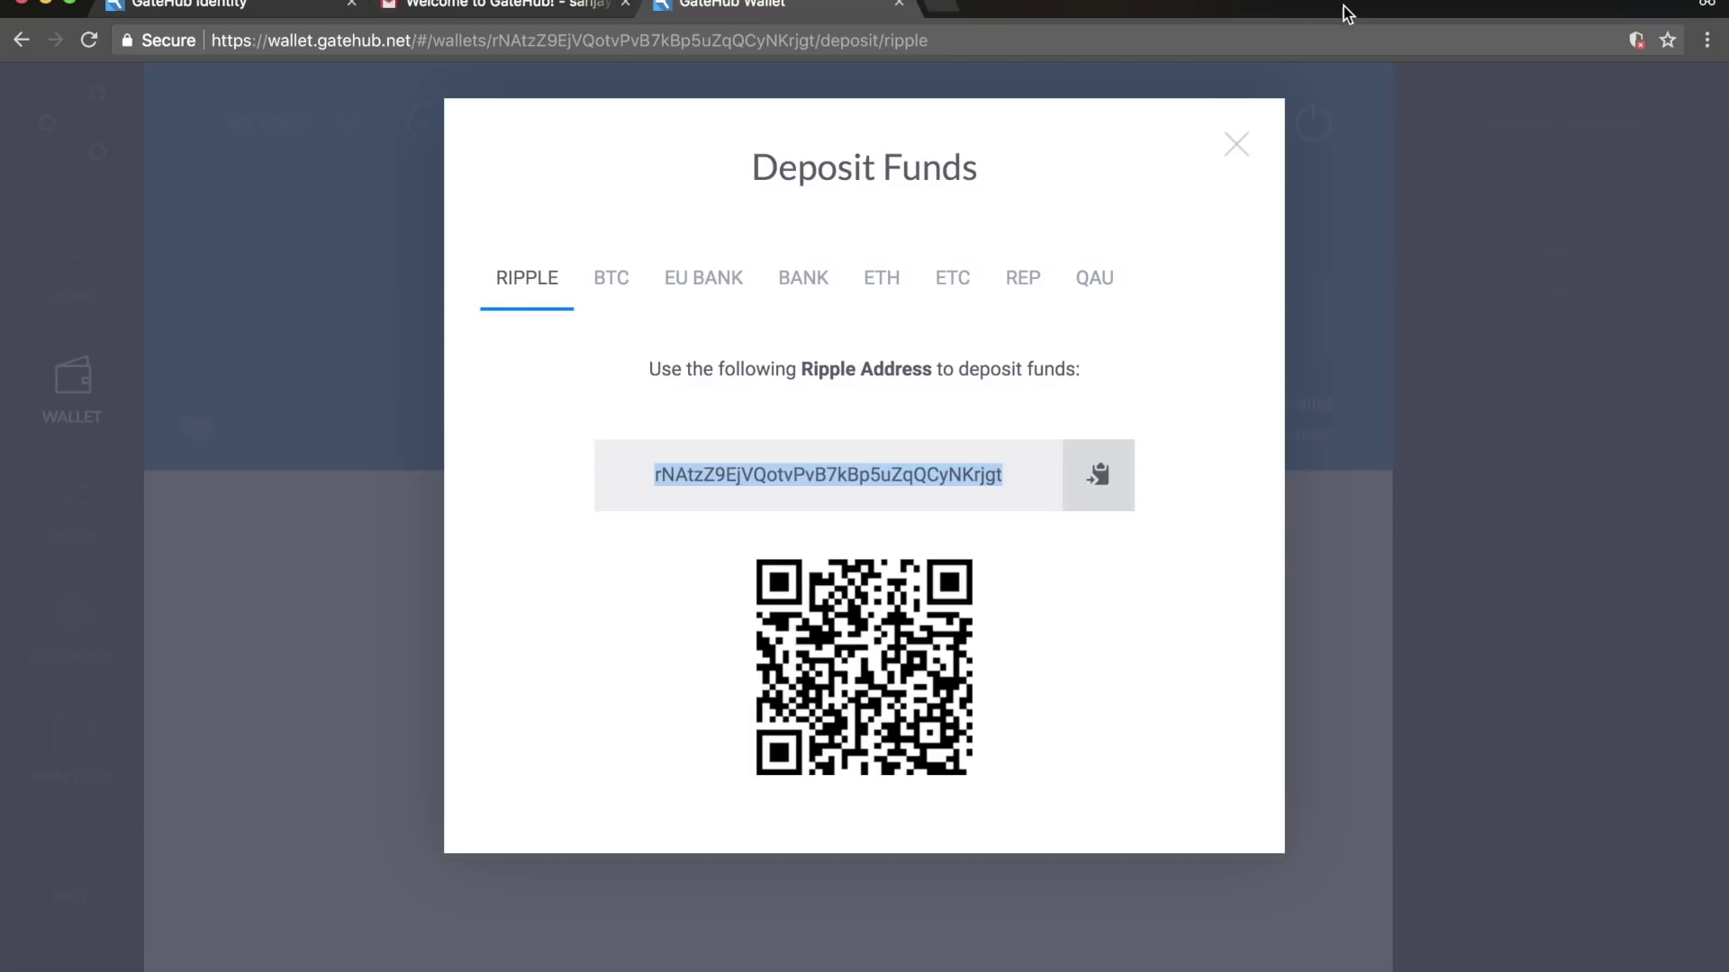
left_click(1236, 144)
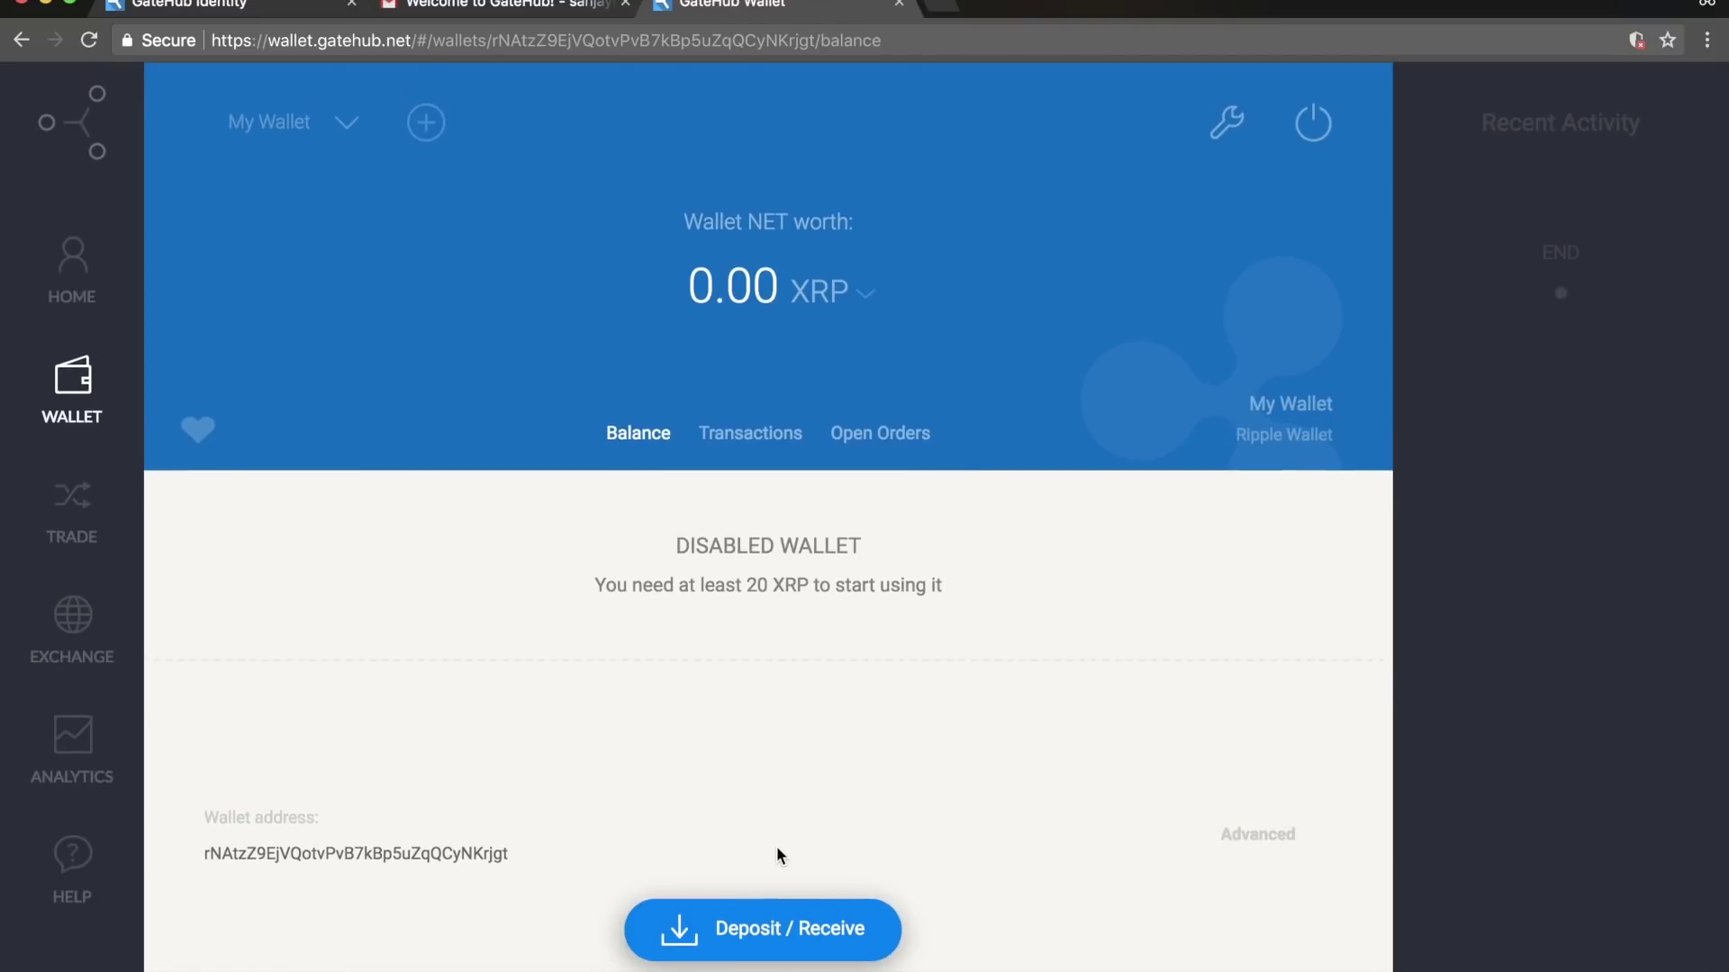
Log out, sign back in with the saved credentials, and submit the verification code
left_click(1312, 126)
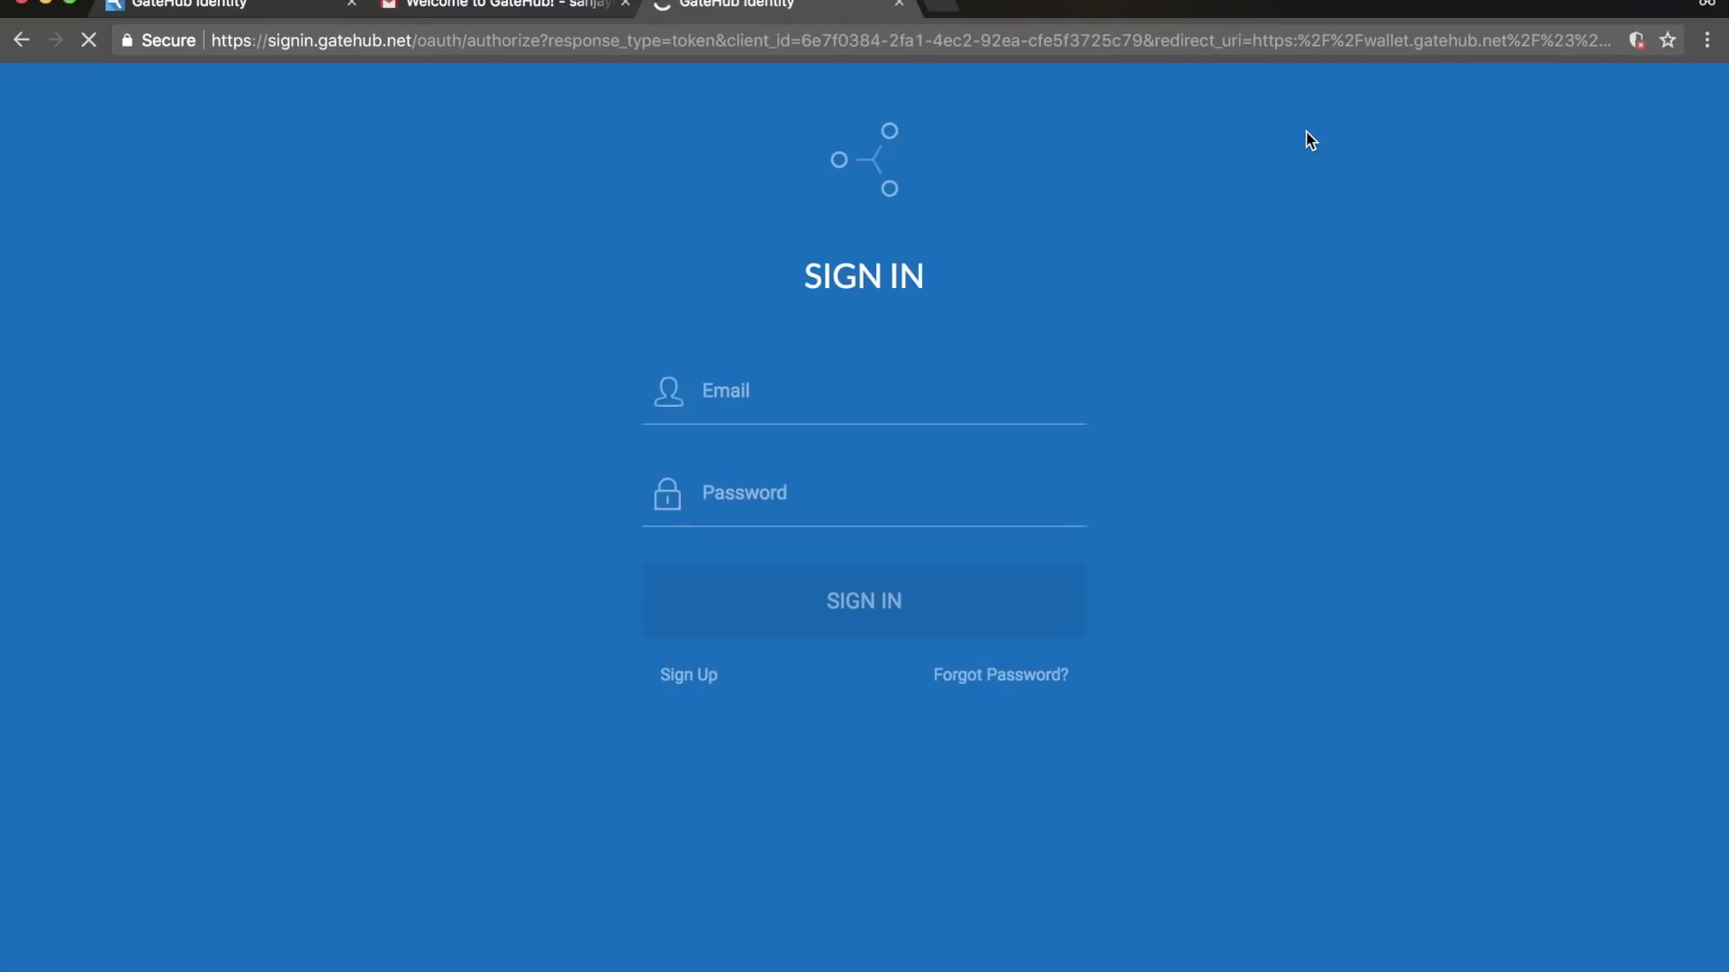
left_click(785, 411)
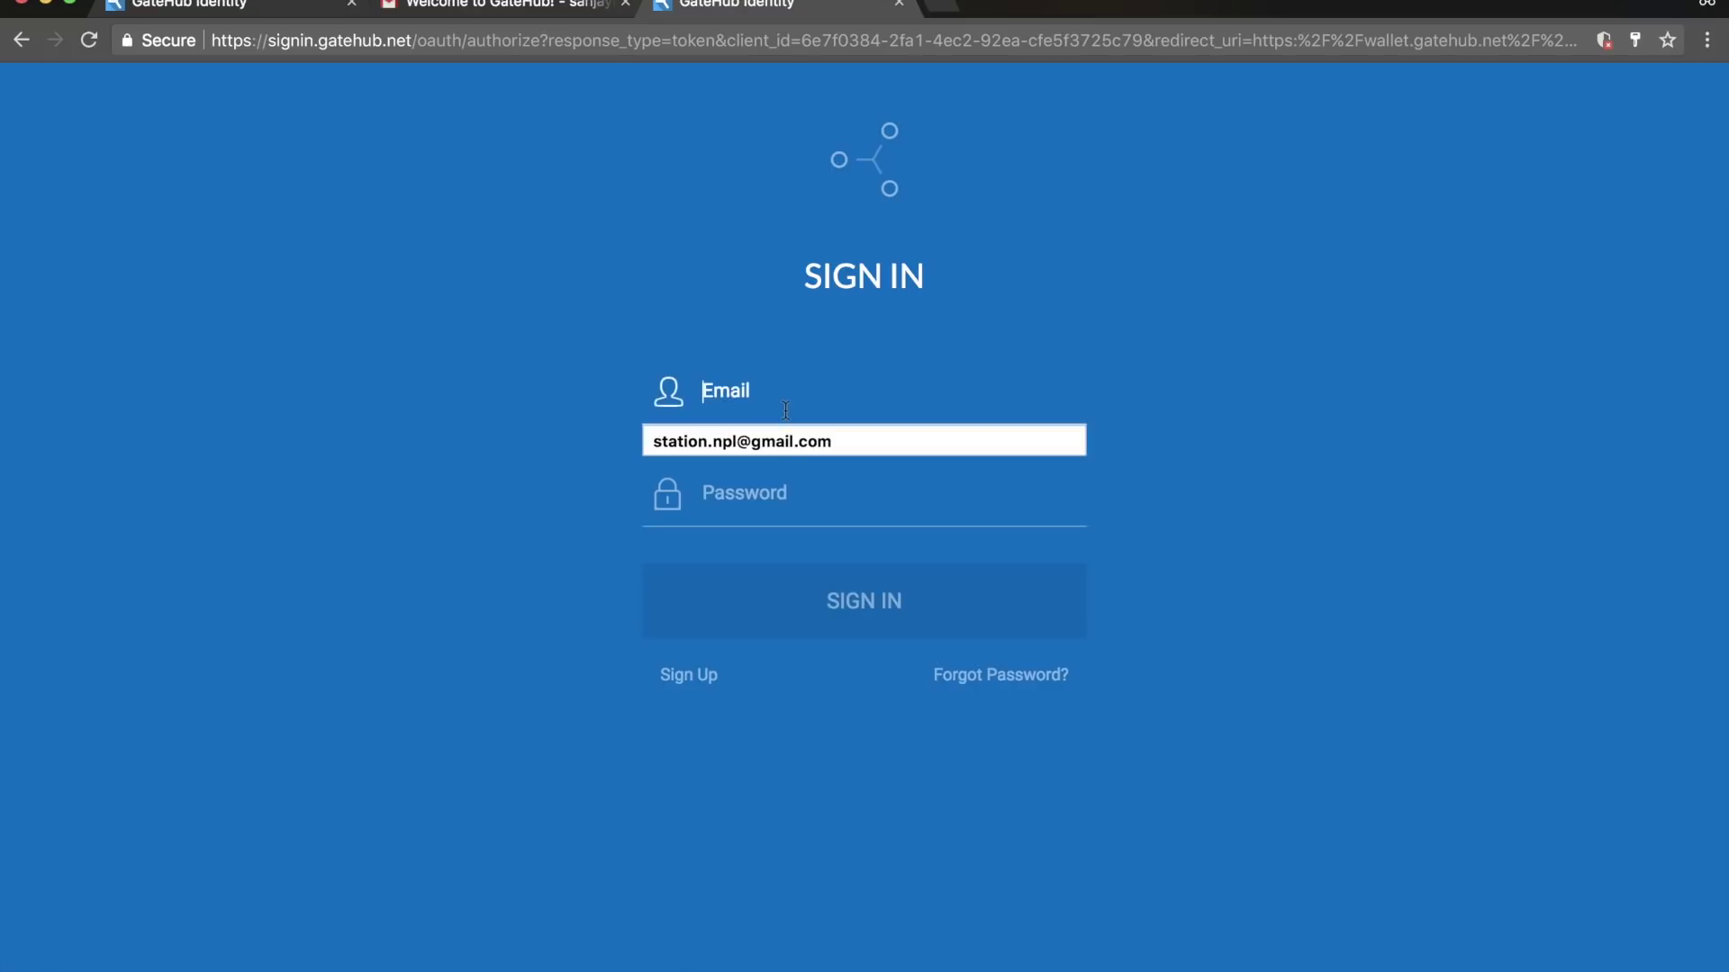
left_click(775, 441)
left_click(846, 611)
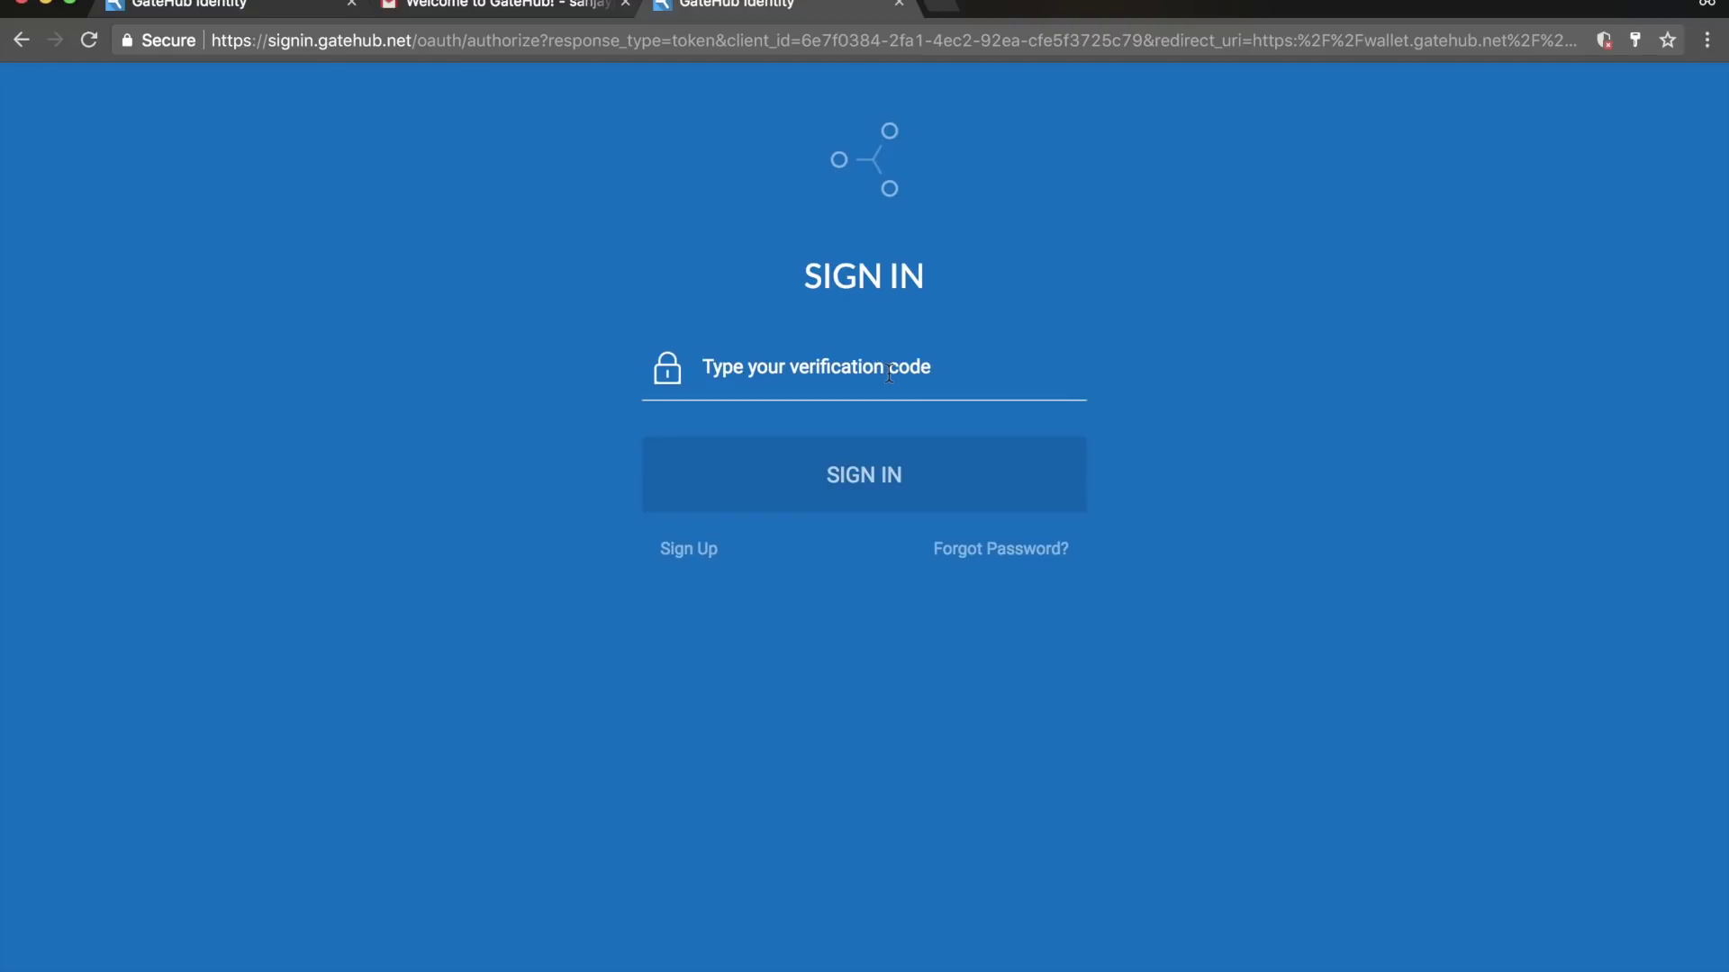
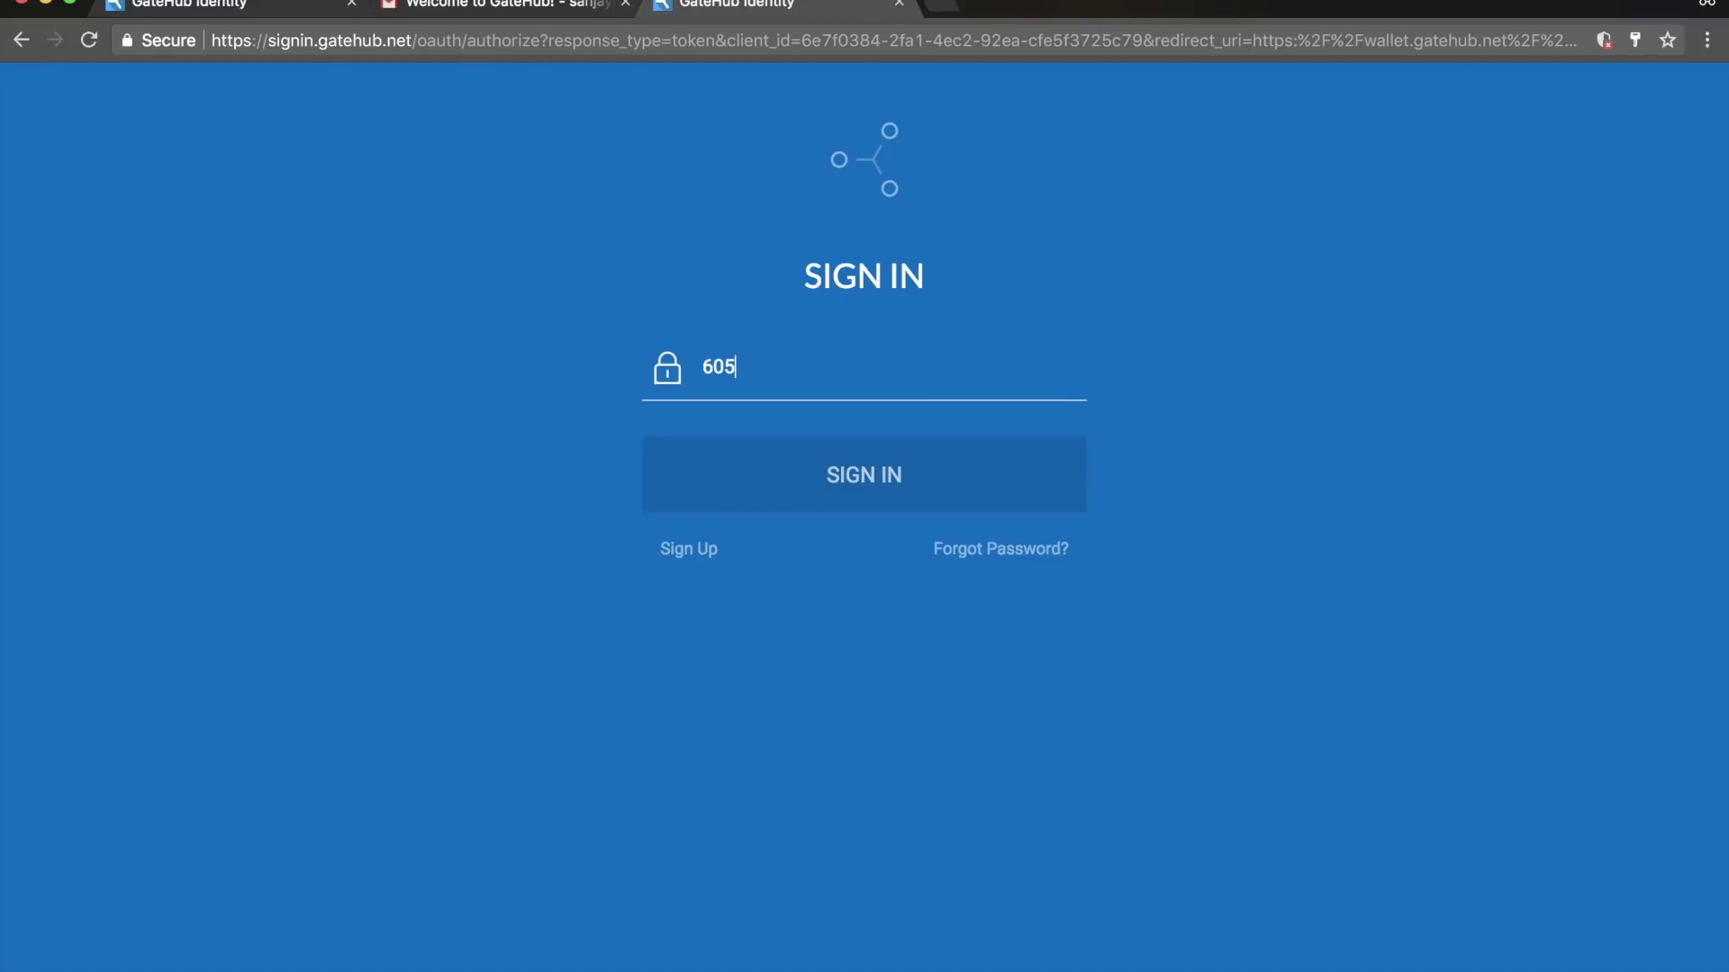
key("Return")
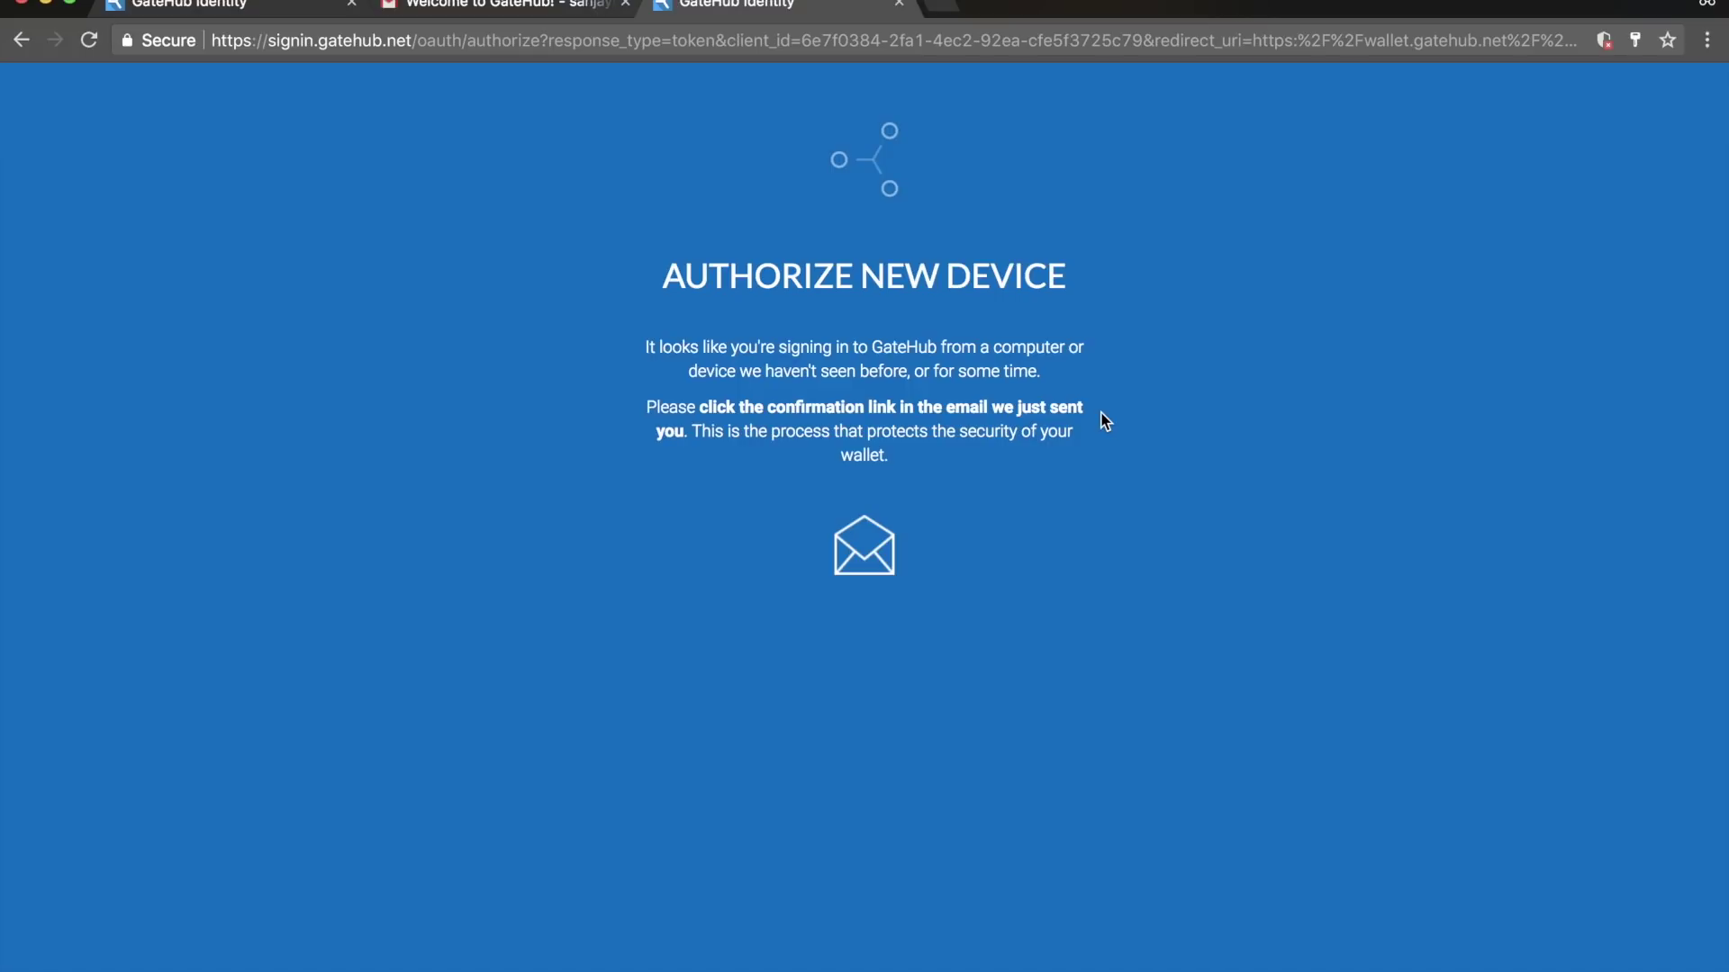
Add and sign into the second Google account in Gmail
left_click(616, 5)
left_click(121, 270)
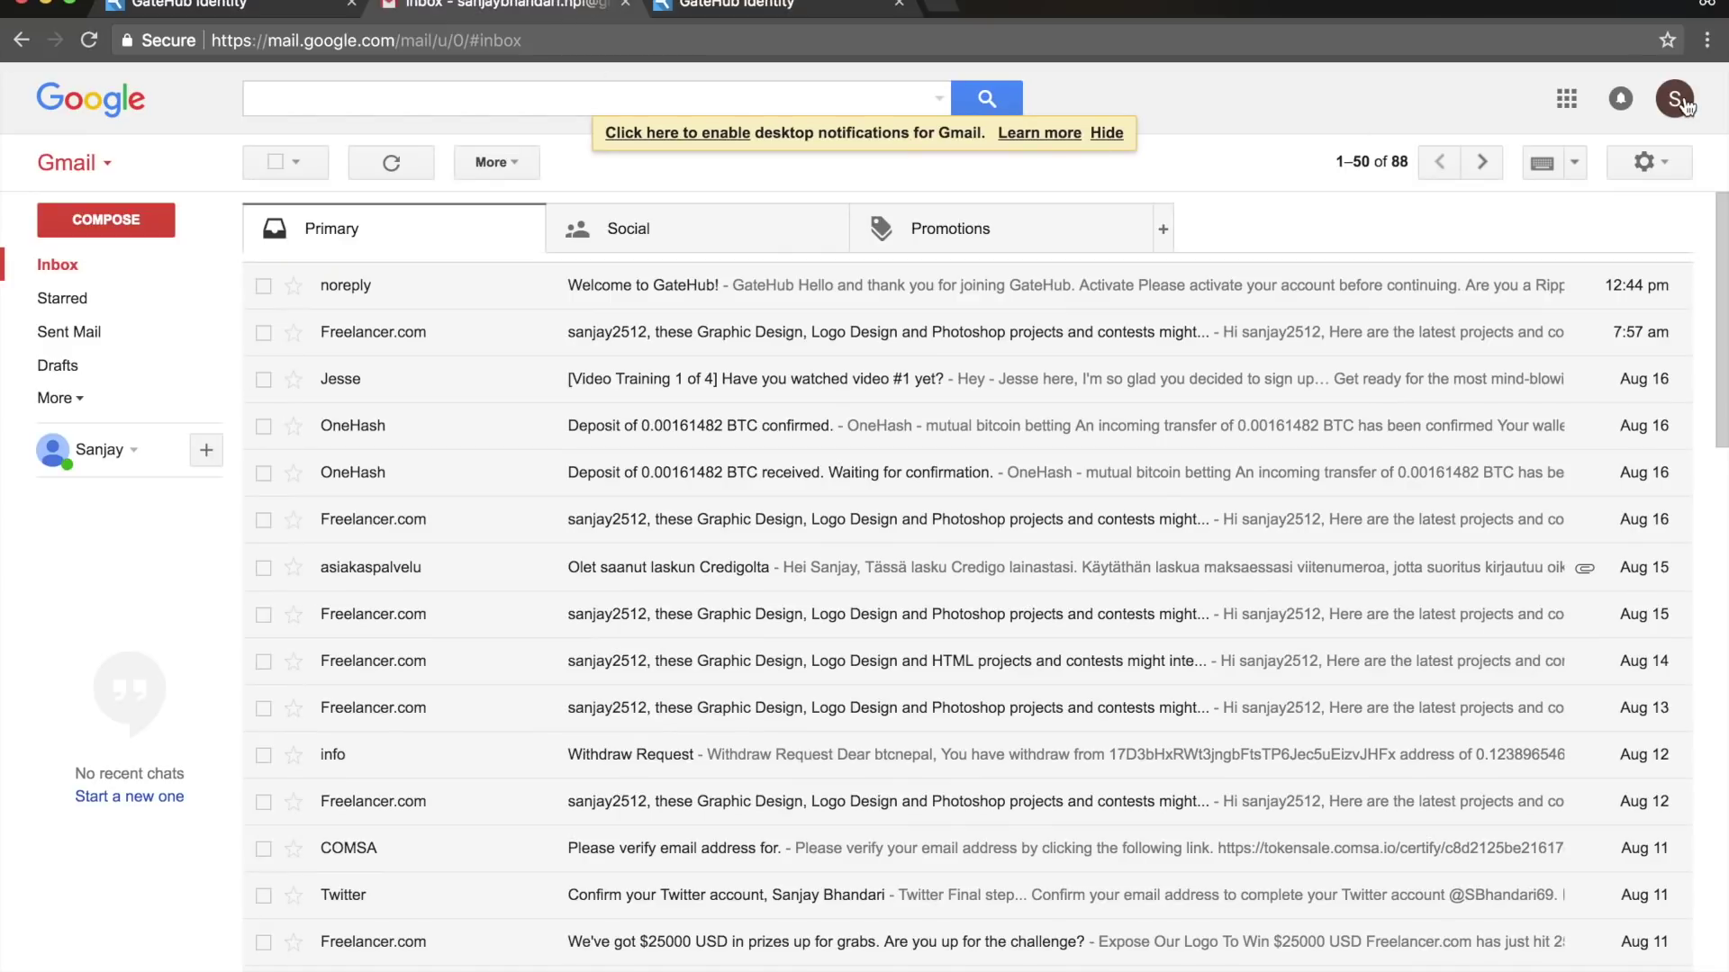
left_click(1677, 104)
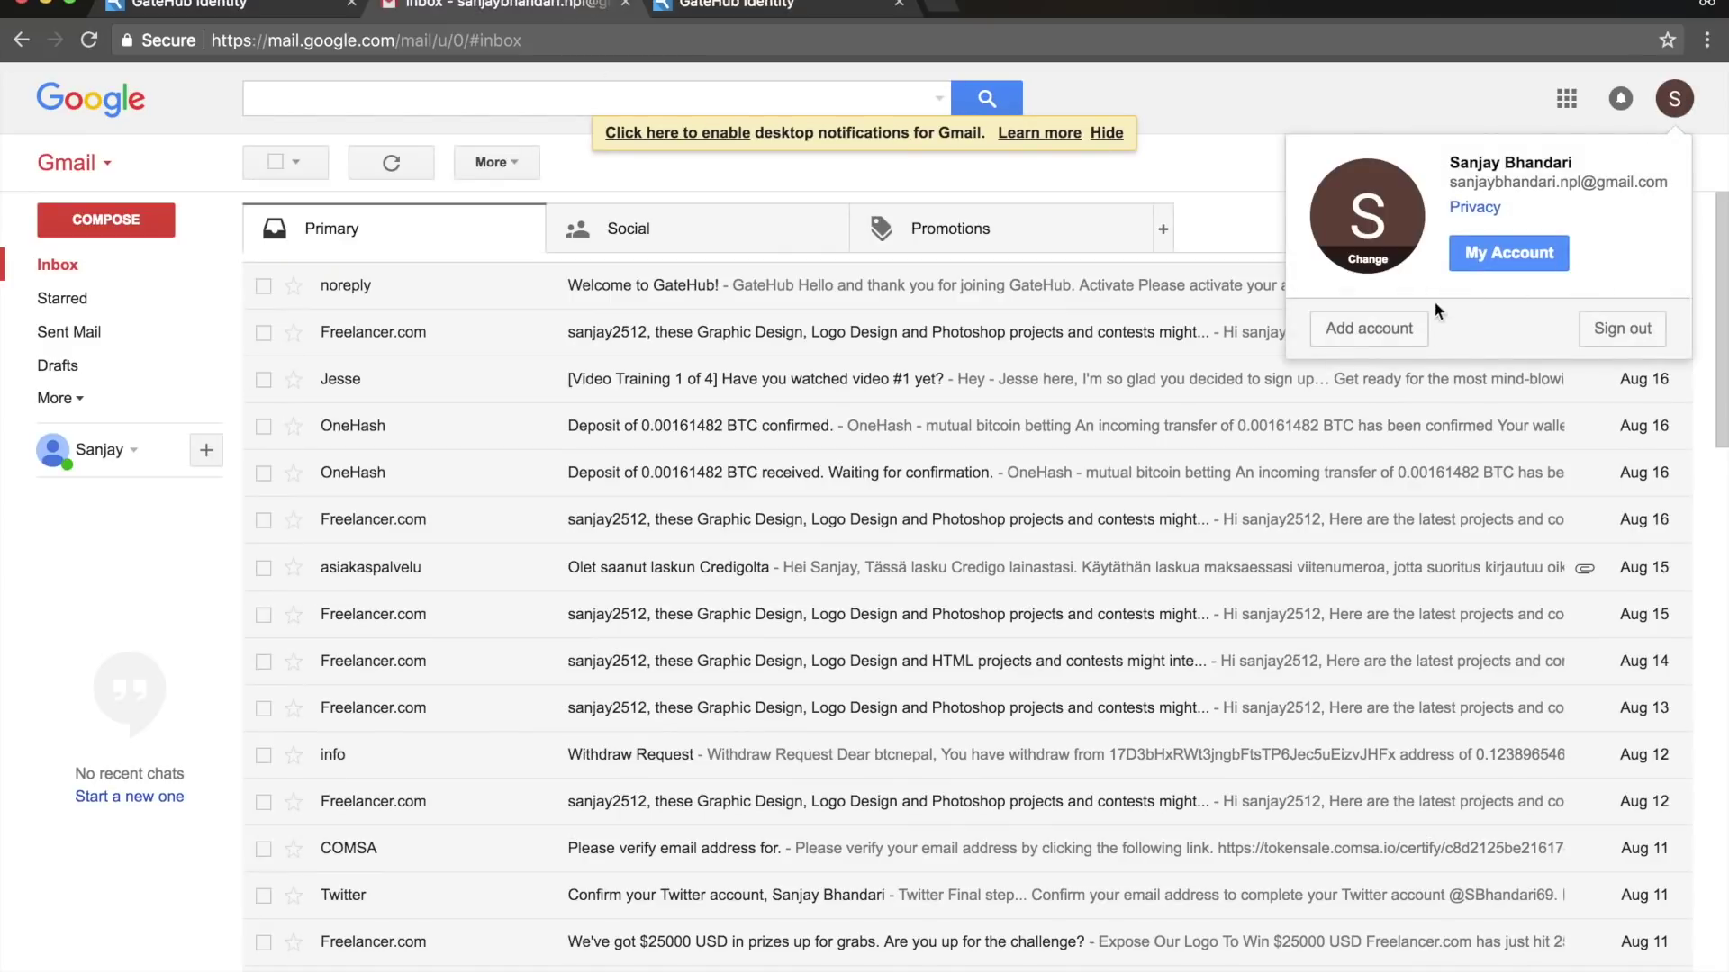
left_click(1417, 335)
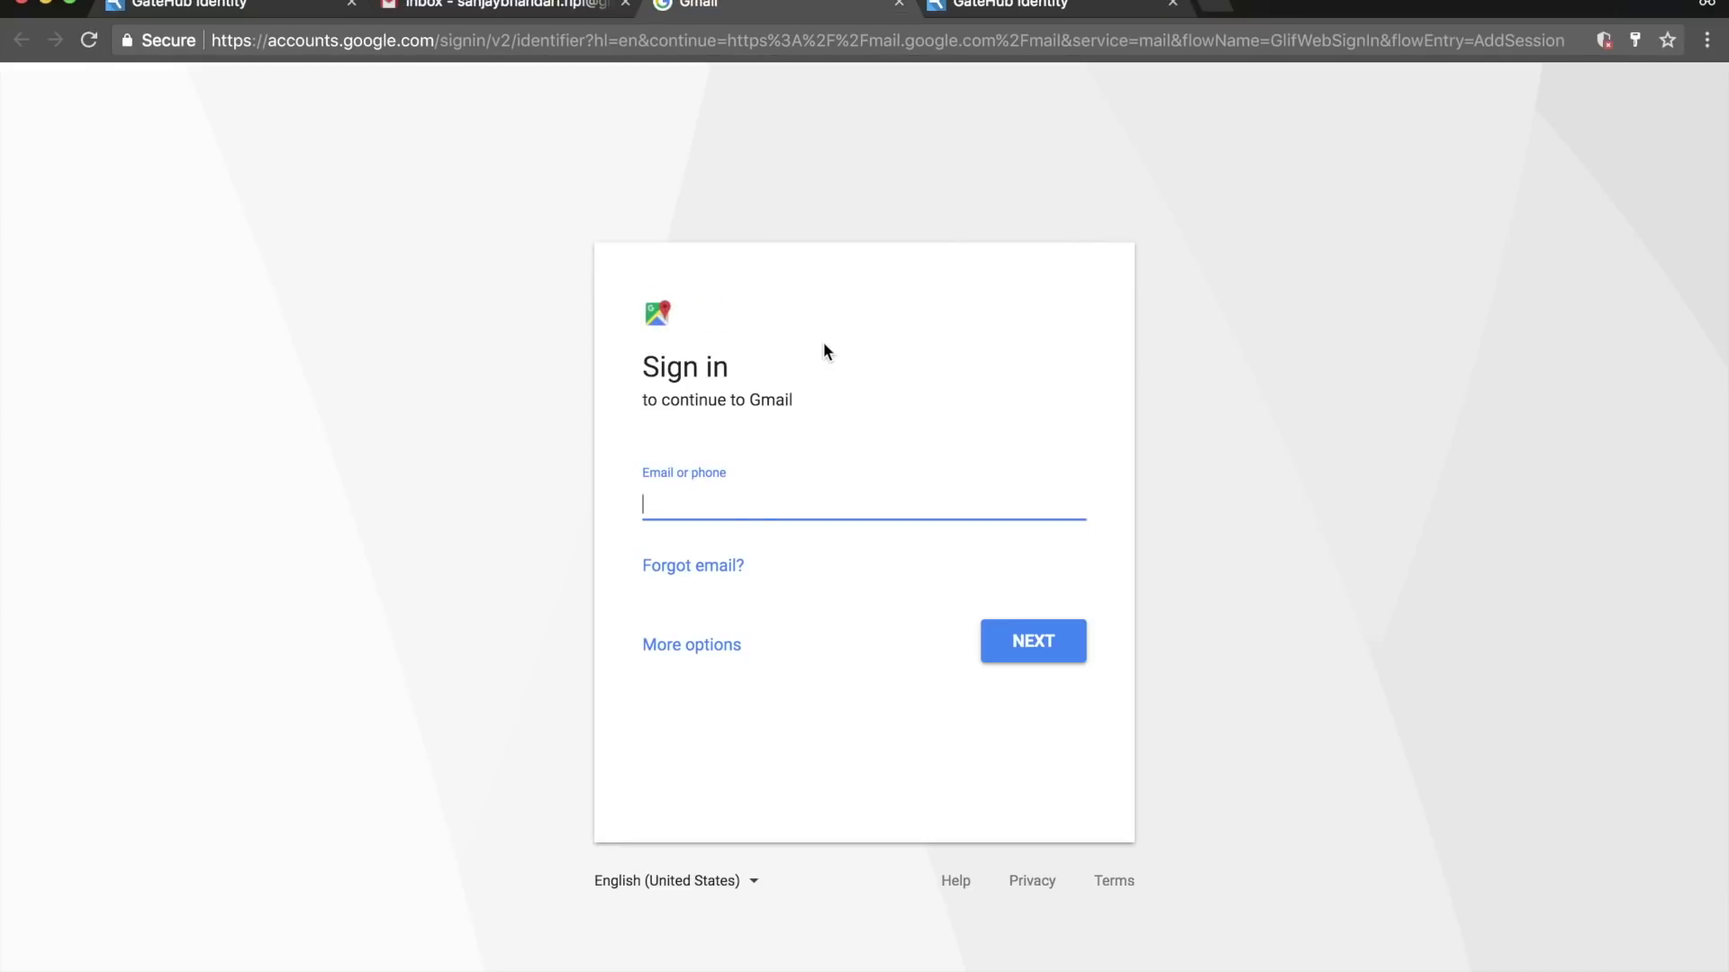
left_click(762, 500)
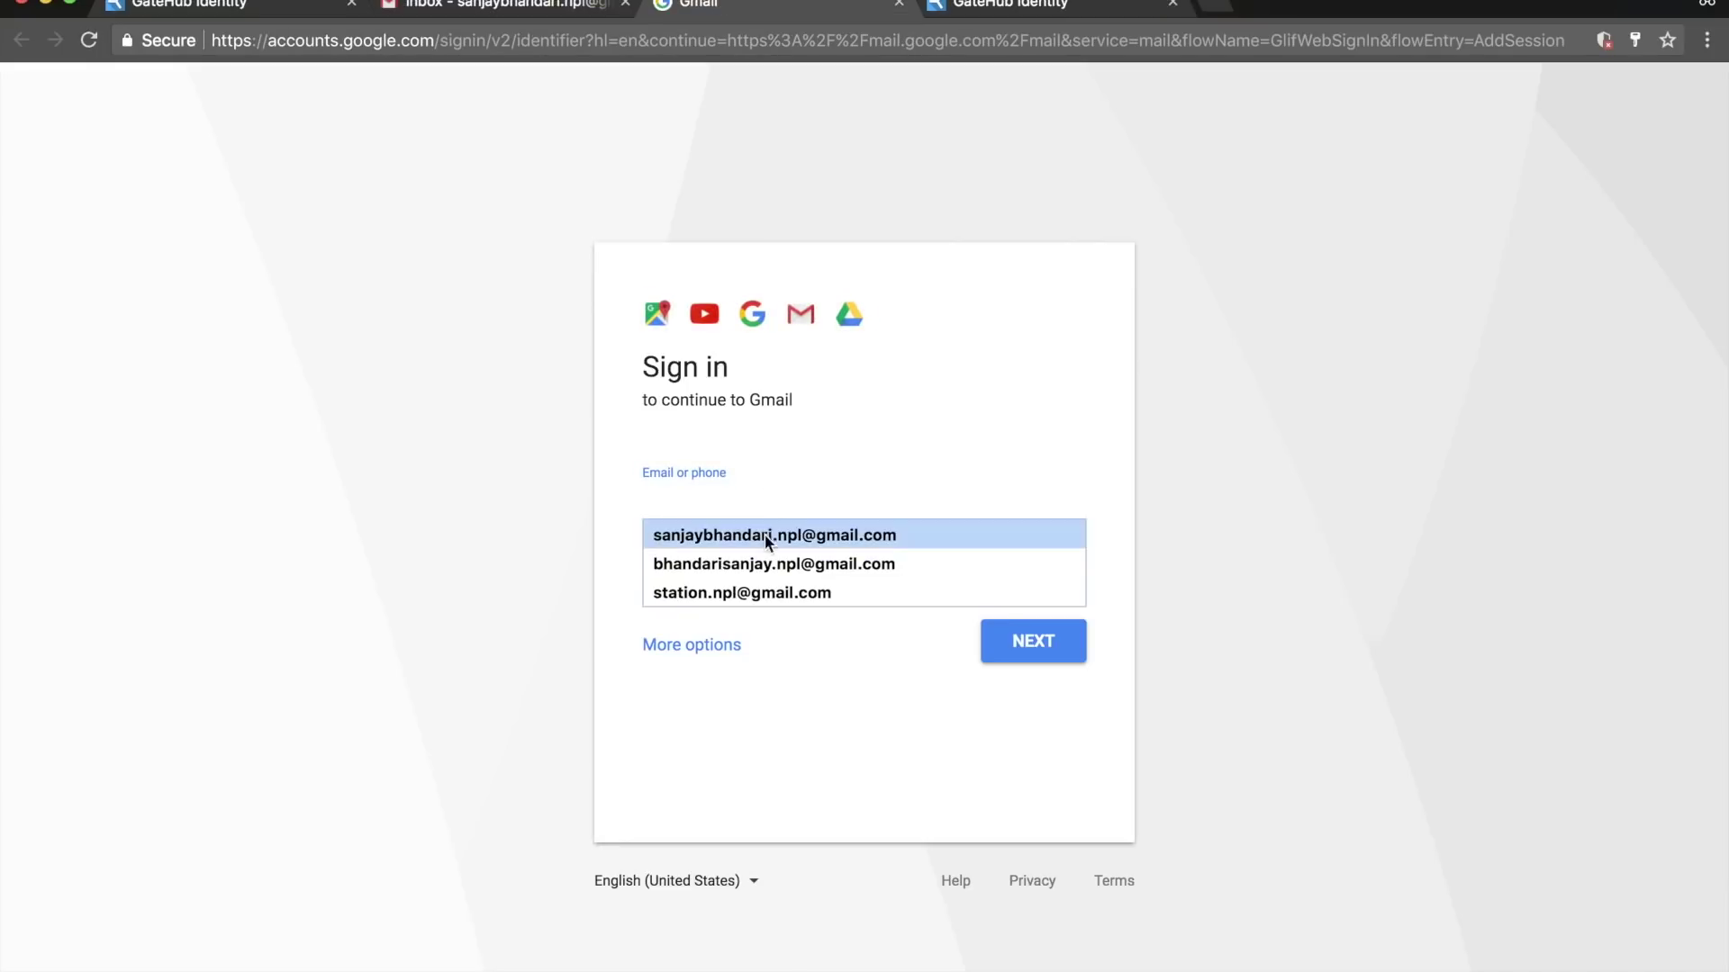
left_click(779, 594)
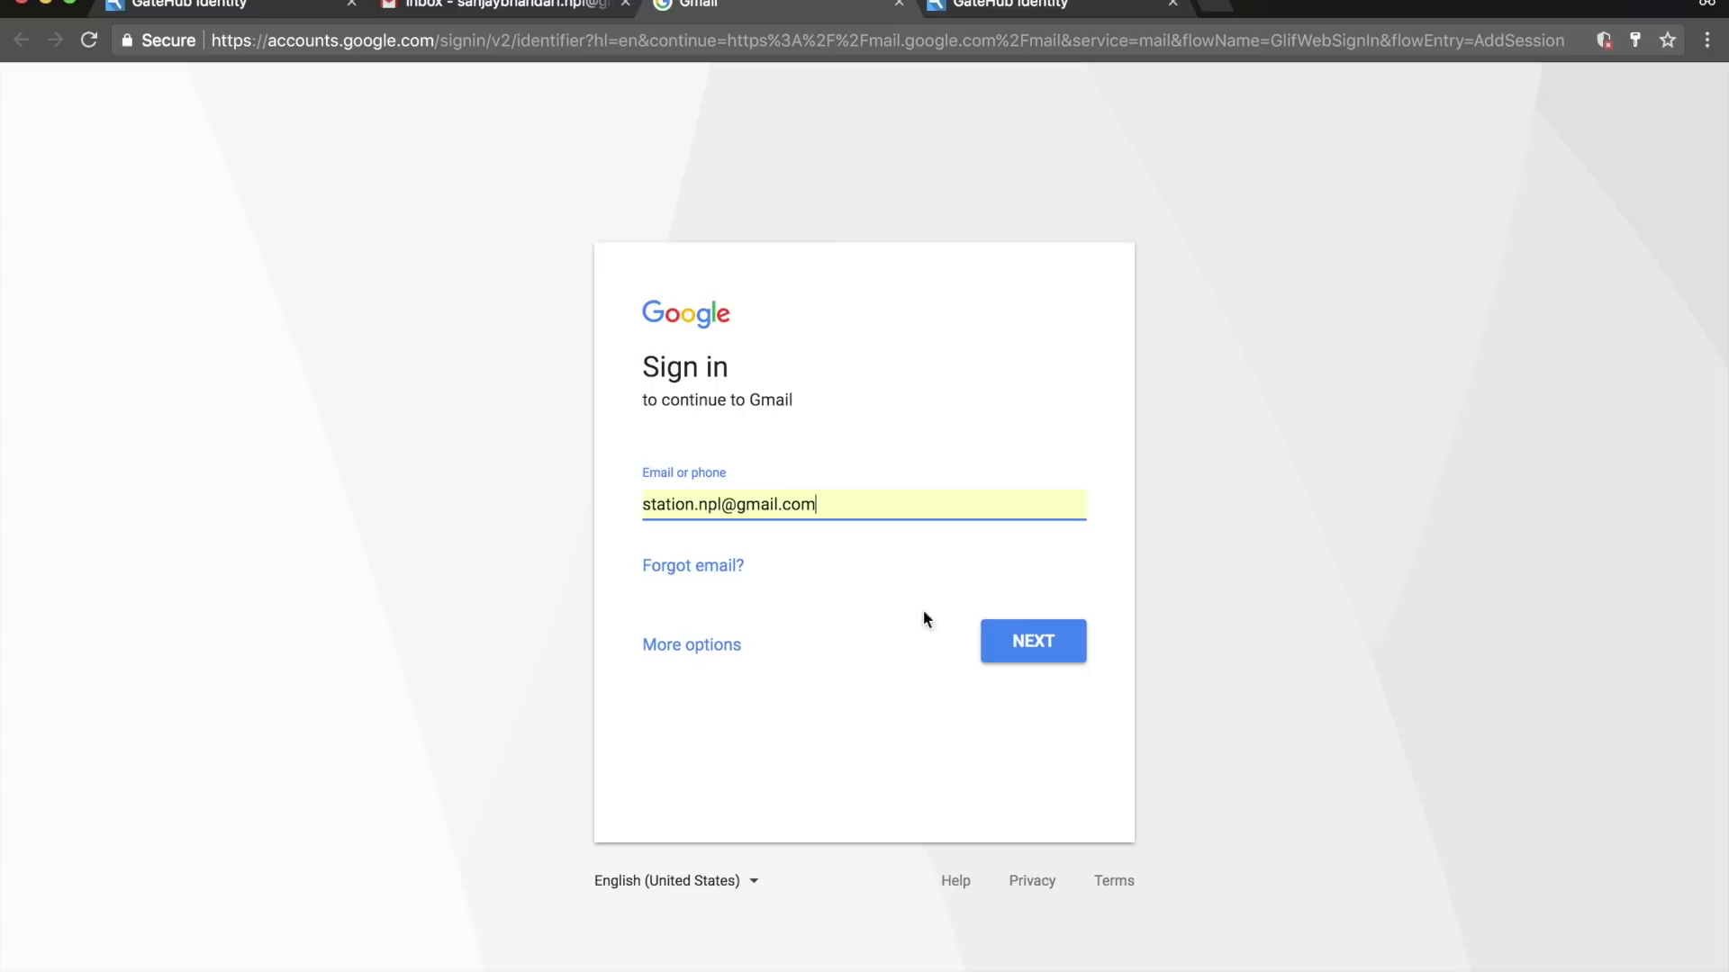
left_click(1020, 639)
left_click(1024, 600)
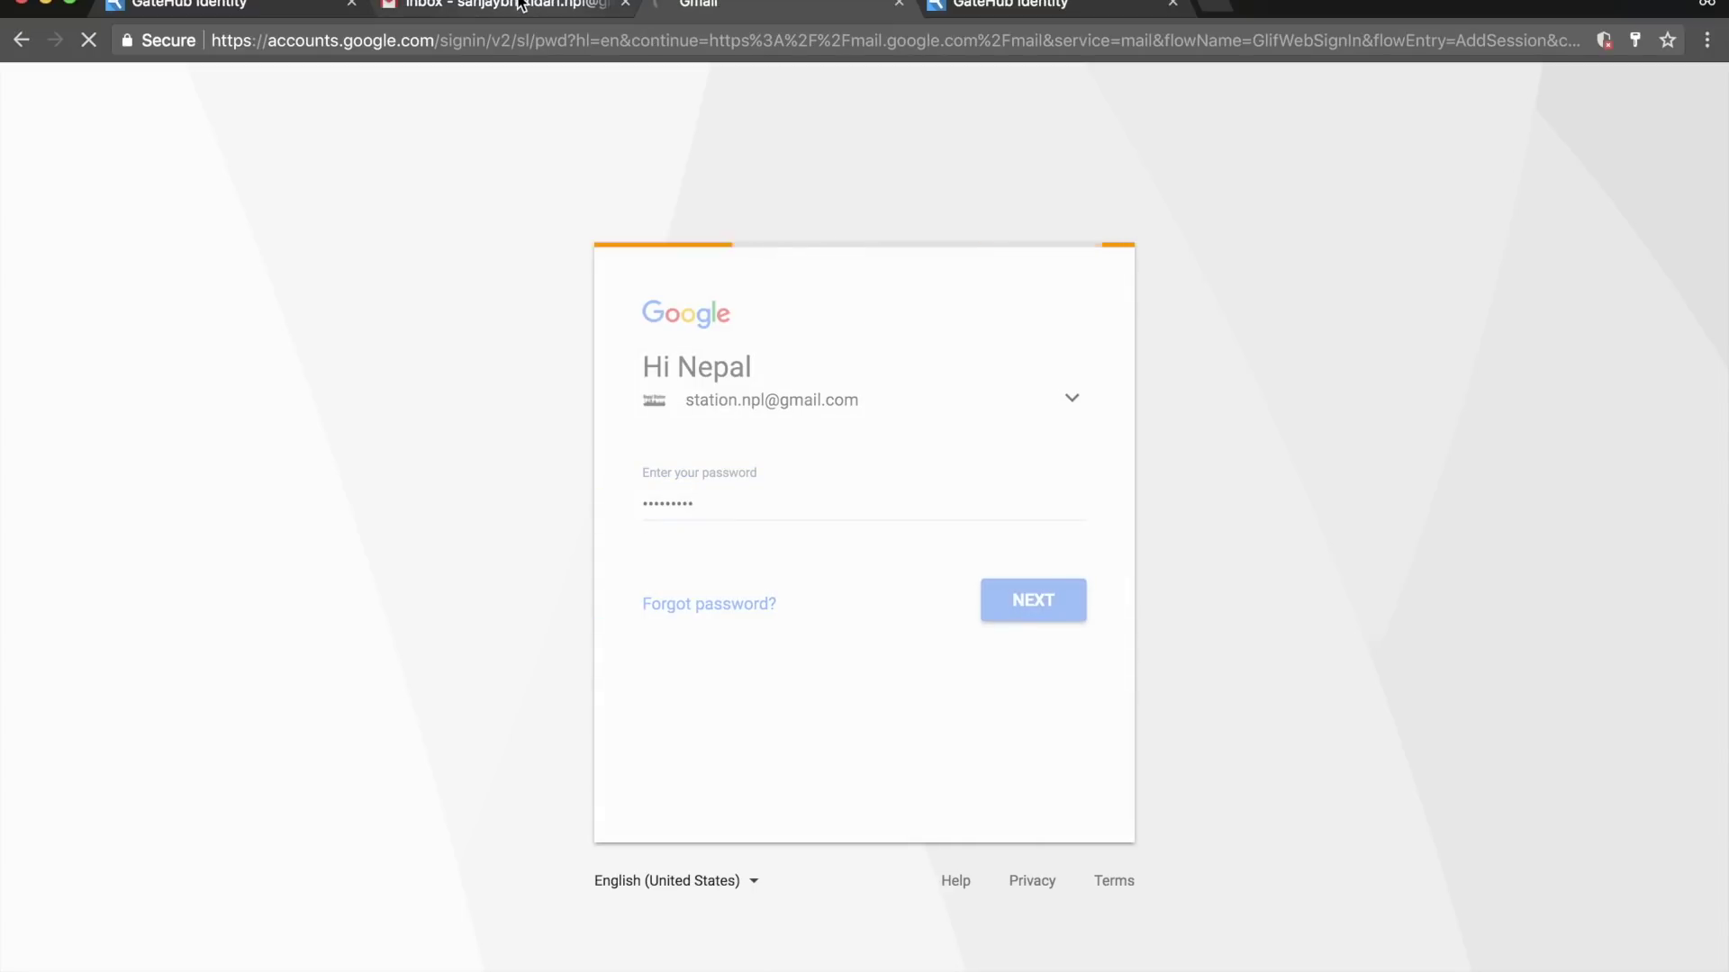
Open the New Device Confirmation email and allow access for the device
left_click(626, 4)
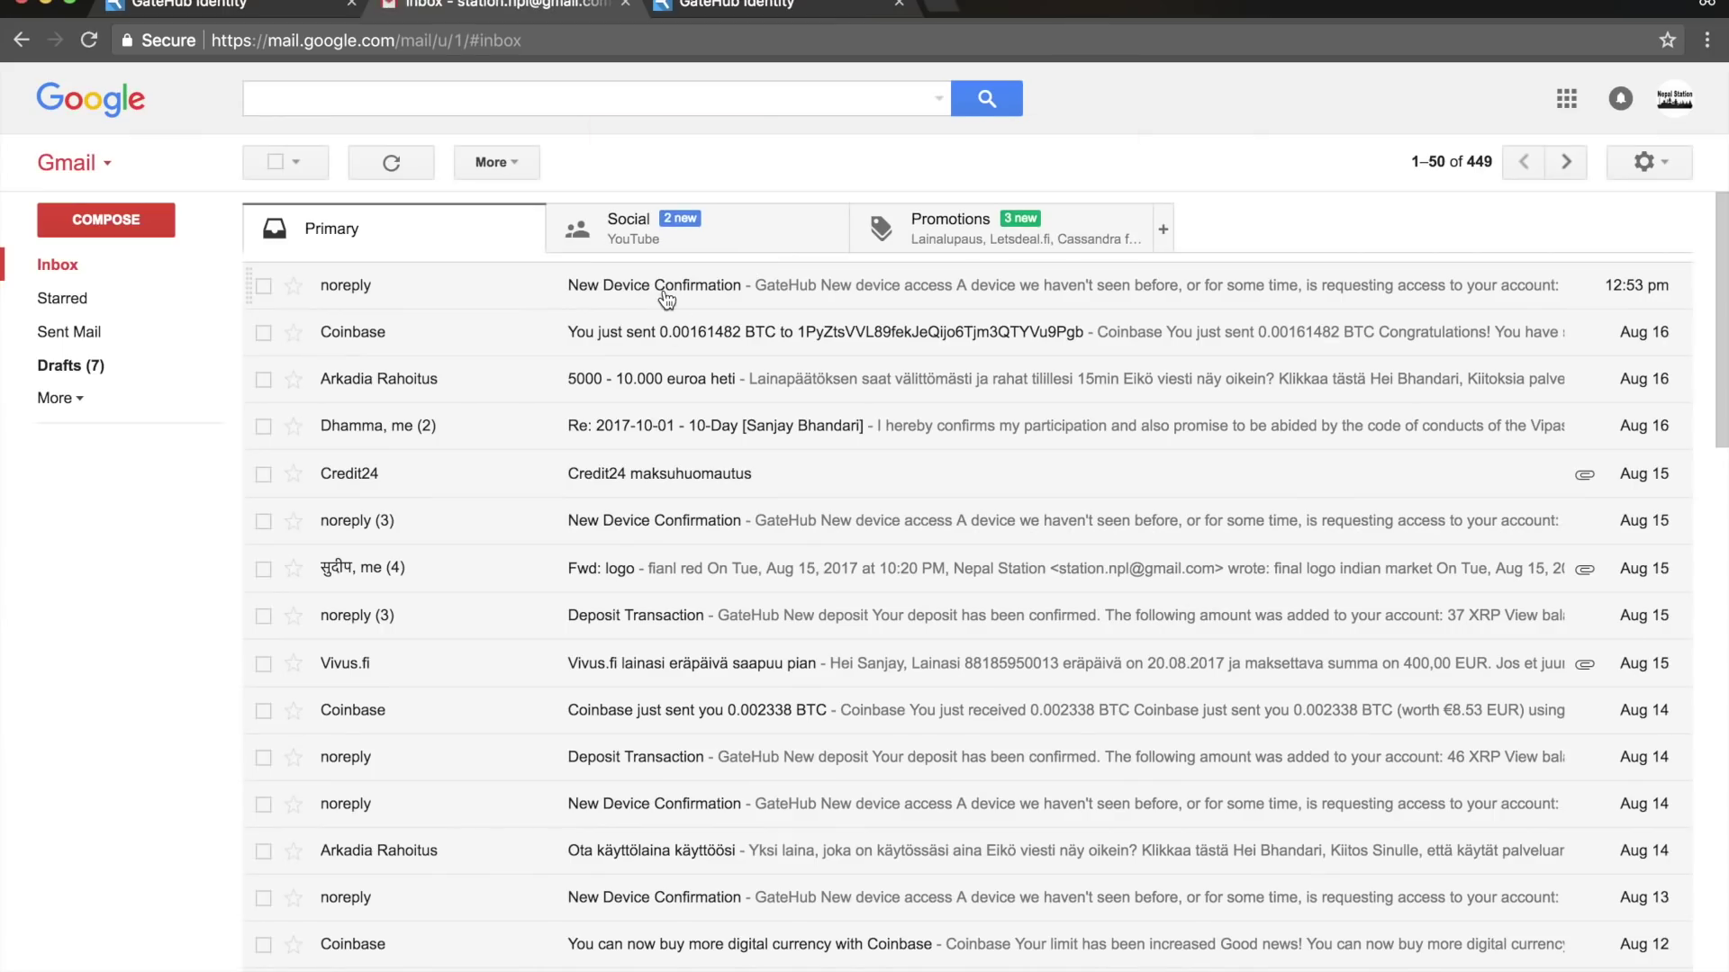
left_click(665, 292)
left_click(593, 738)
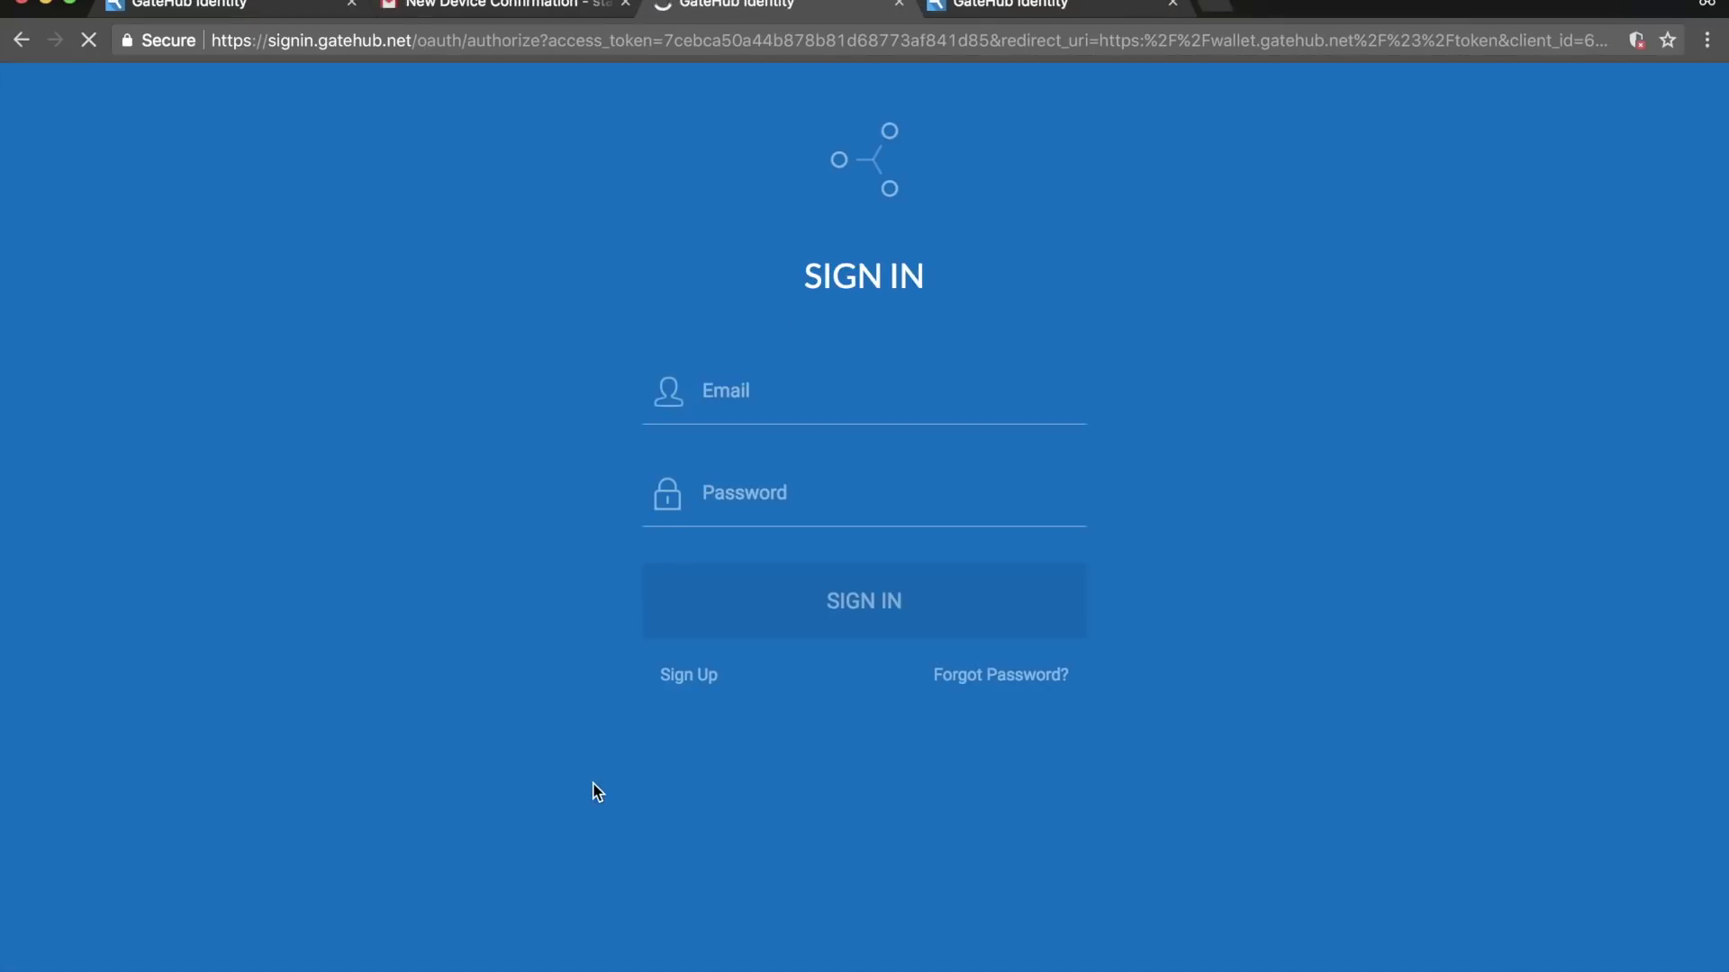
Reload the new GateHub page and close the duplicate GateHub tab
left_click(1020, 9)
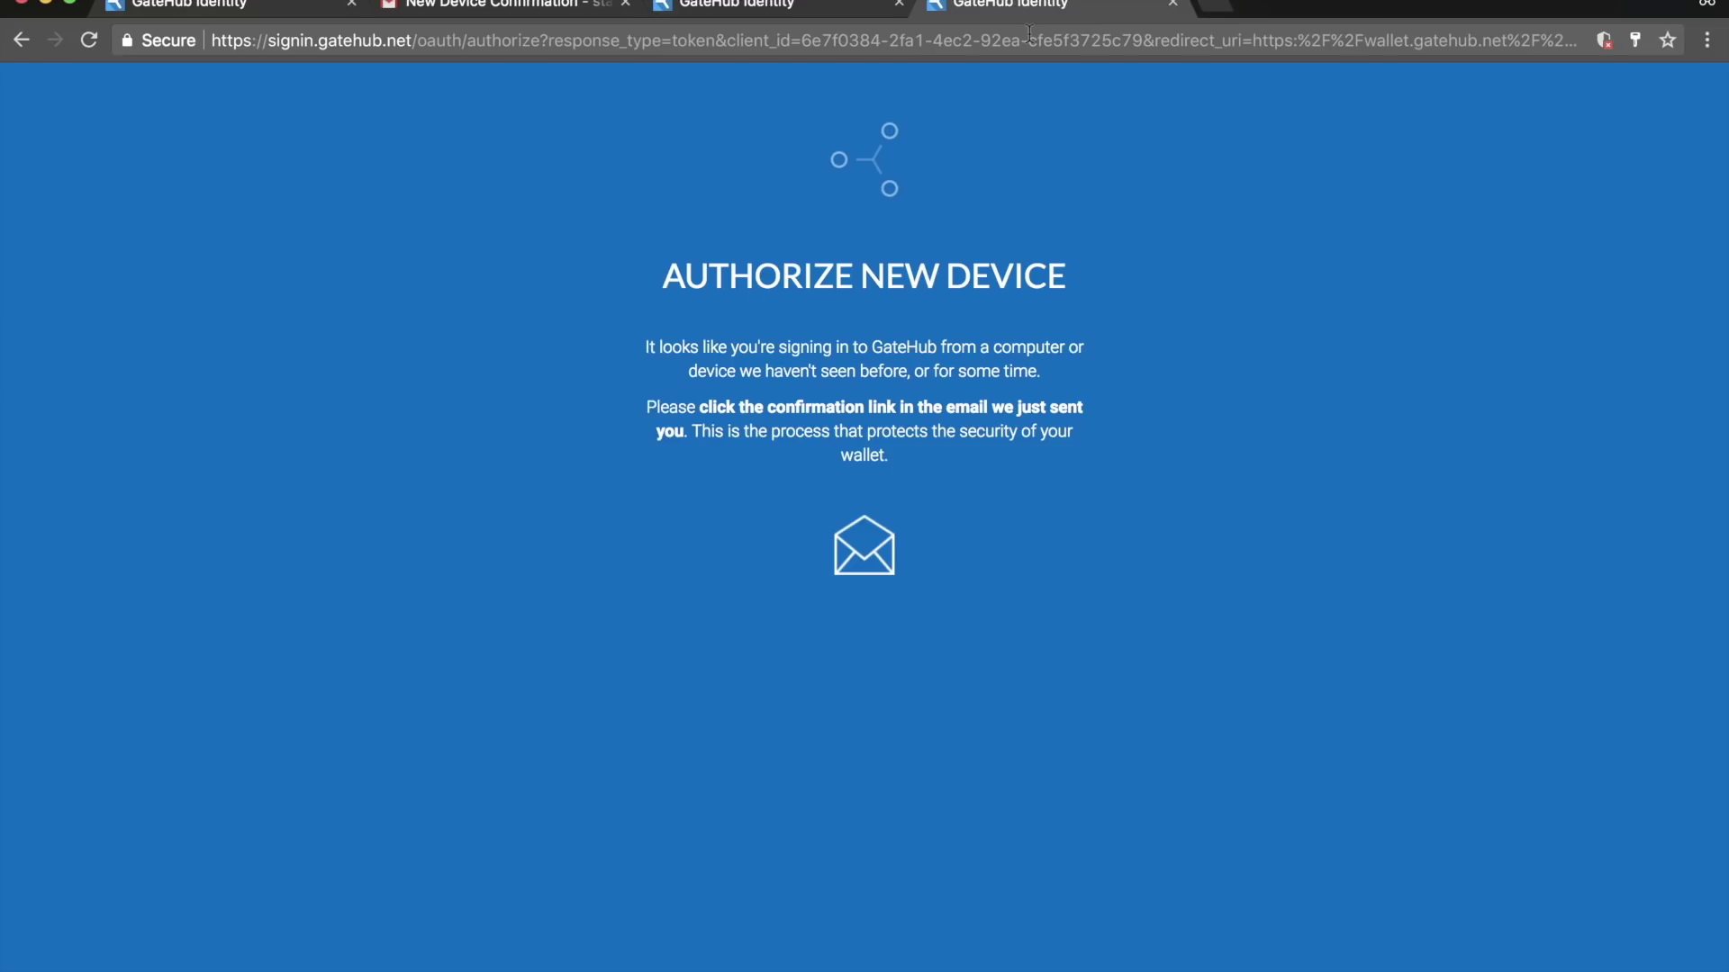
left_click(1029, 32)
key("Return")
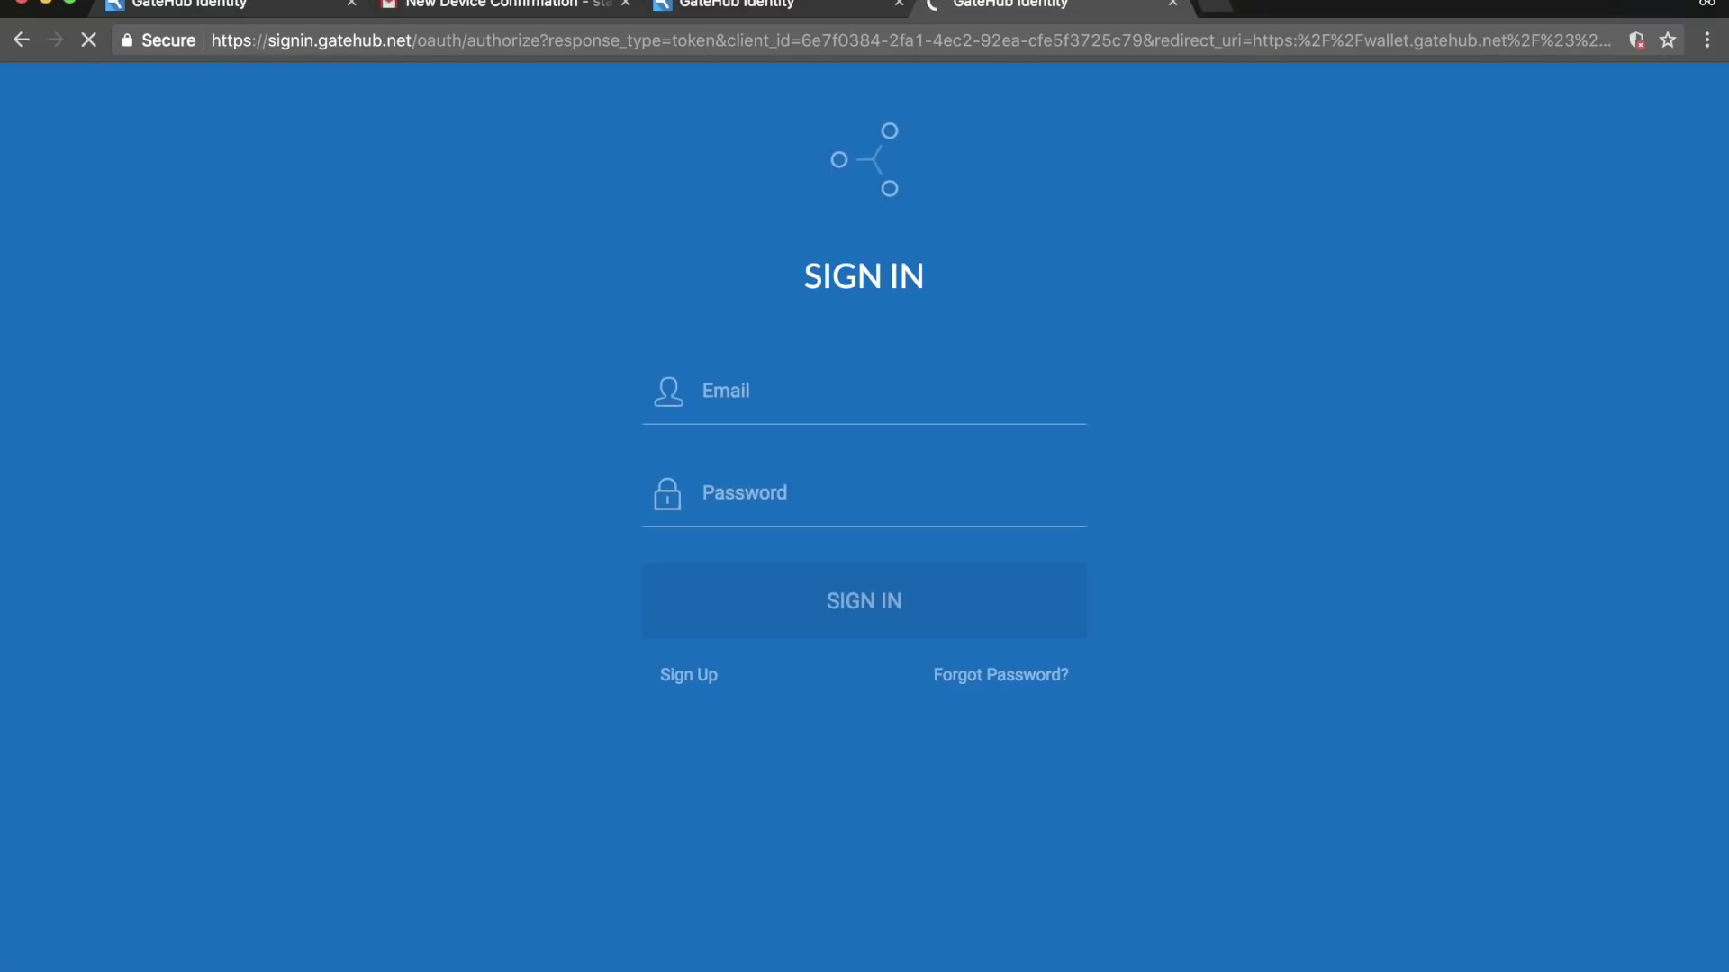
left_click(1172, 3)
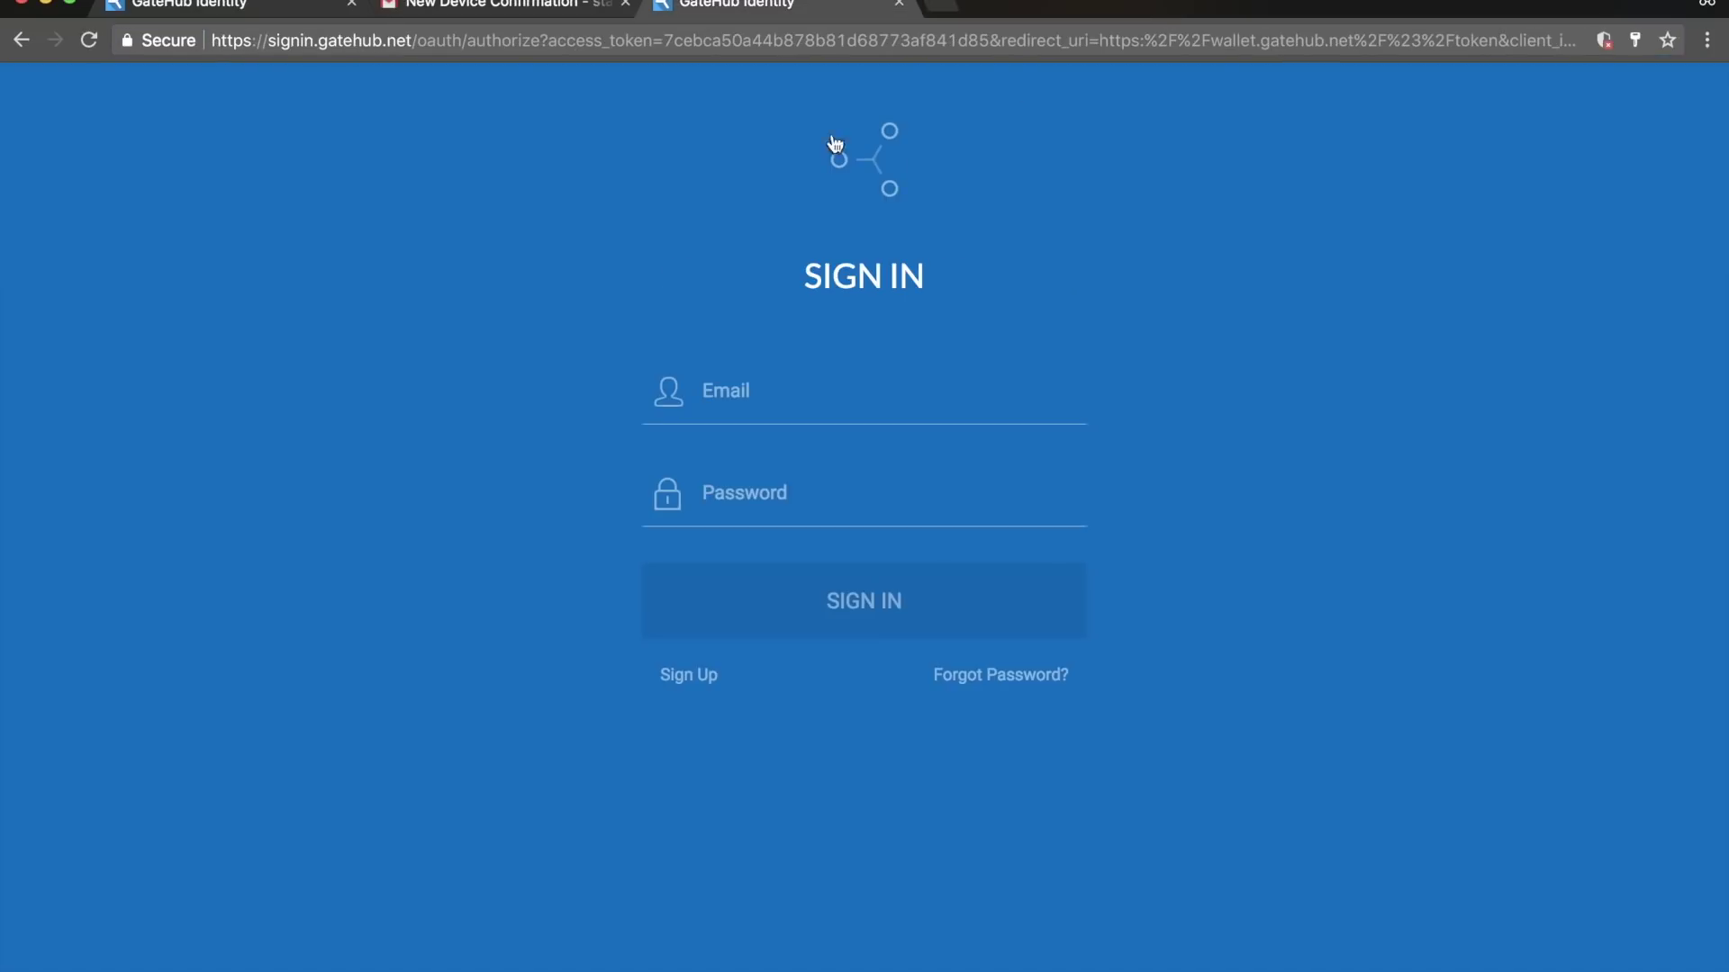
Sign in with the saved credentials and enter the verification code
left_click(909, 386)
left_click(867, 451)
left_click(864, 601)
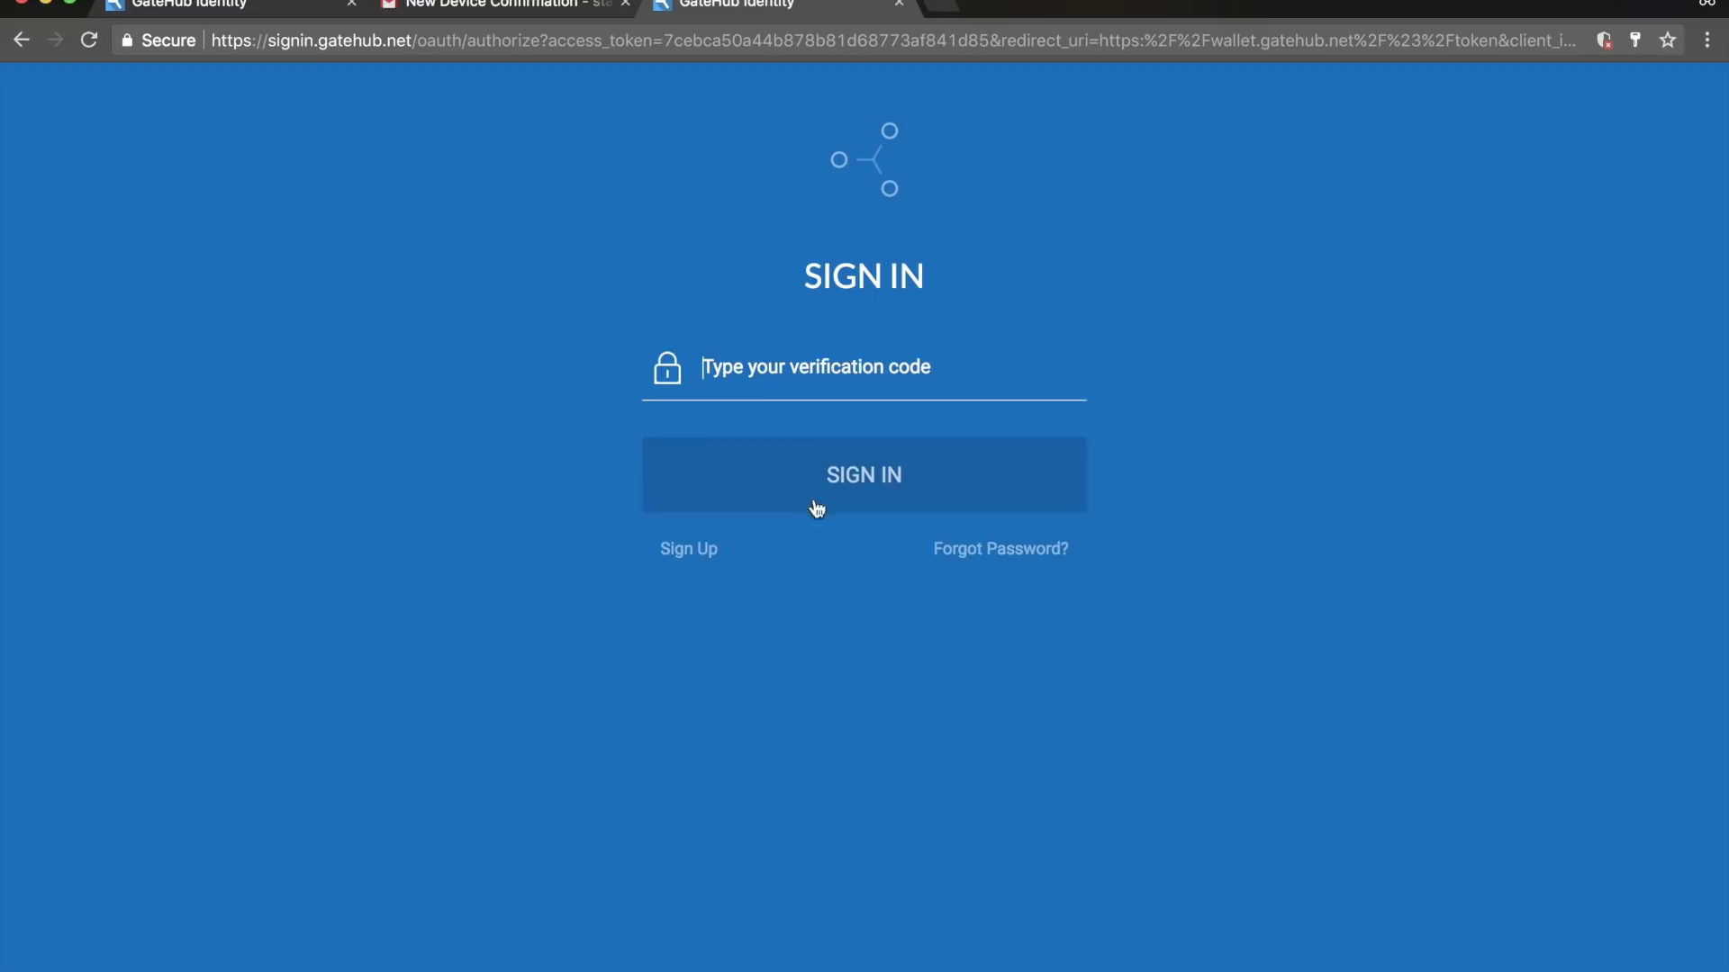
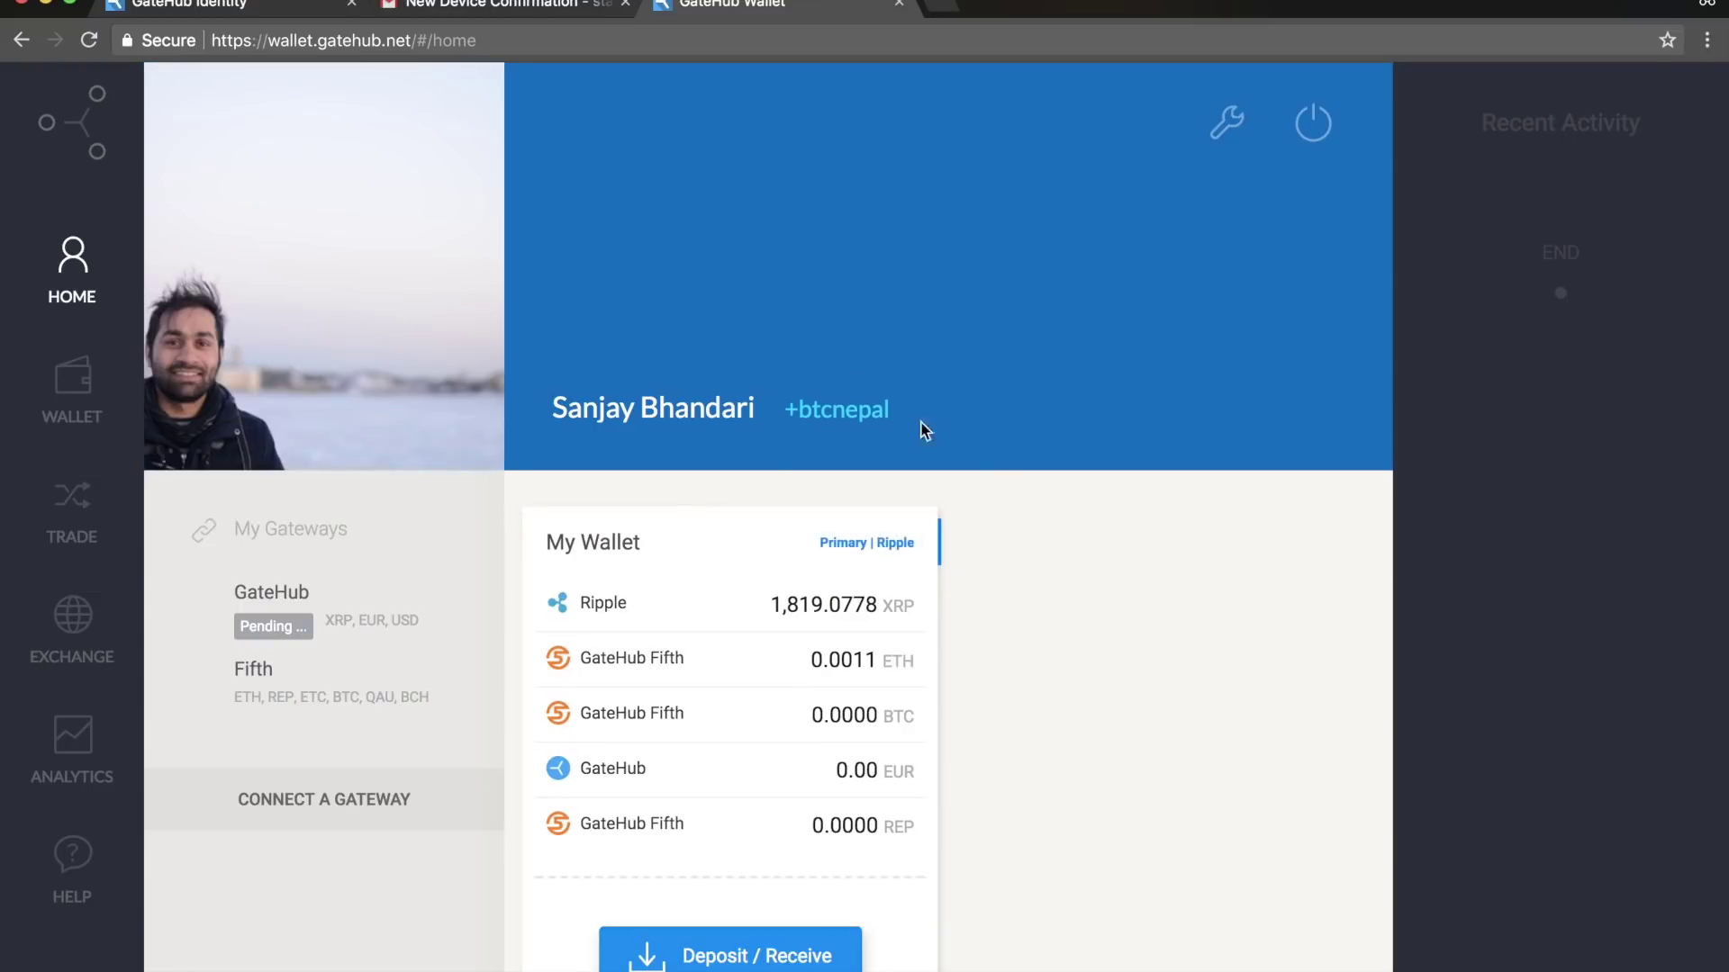
Review the Balance page's assets (1,819.07 XRP net worth), then open Deposit Funds
left_click(79, 383)
left_click(86, 300)
mouse_move(657, 606)
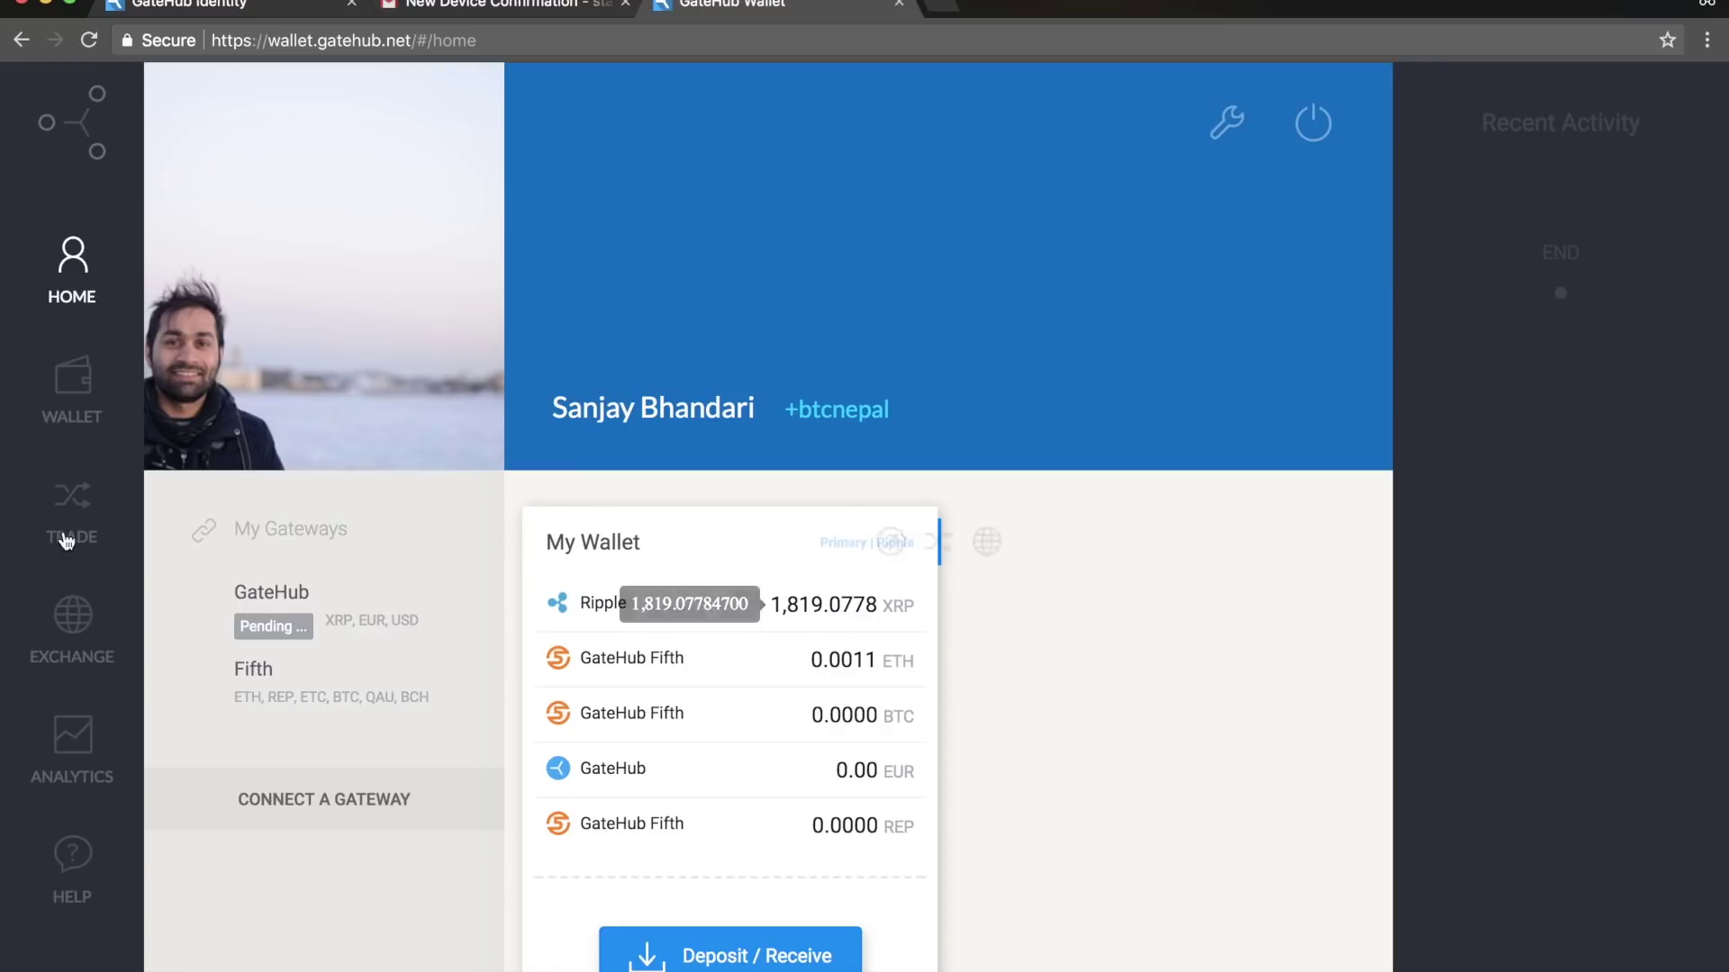
left_click(66, 373)
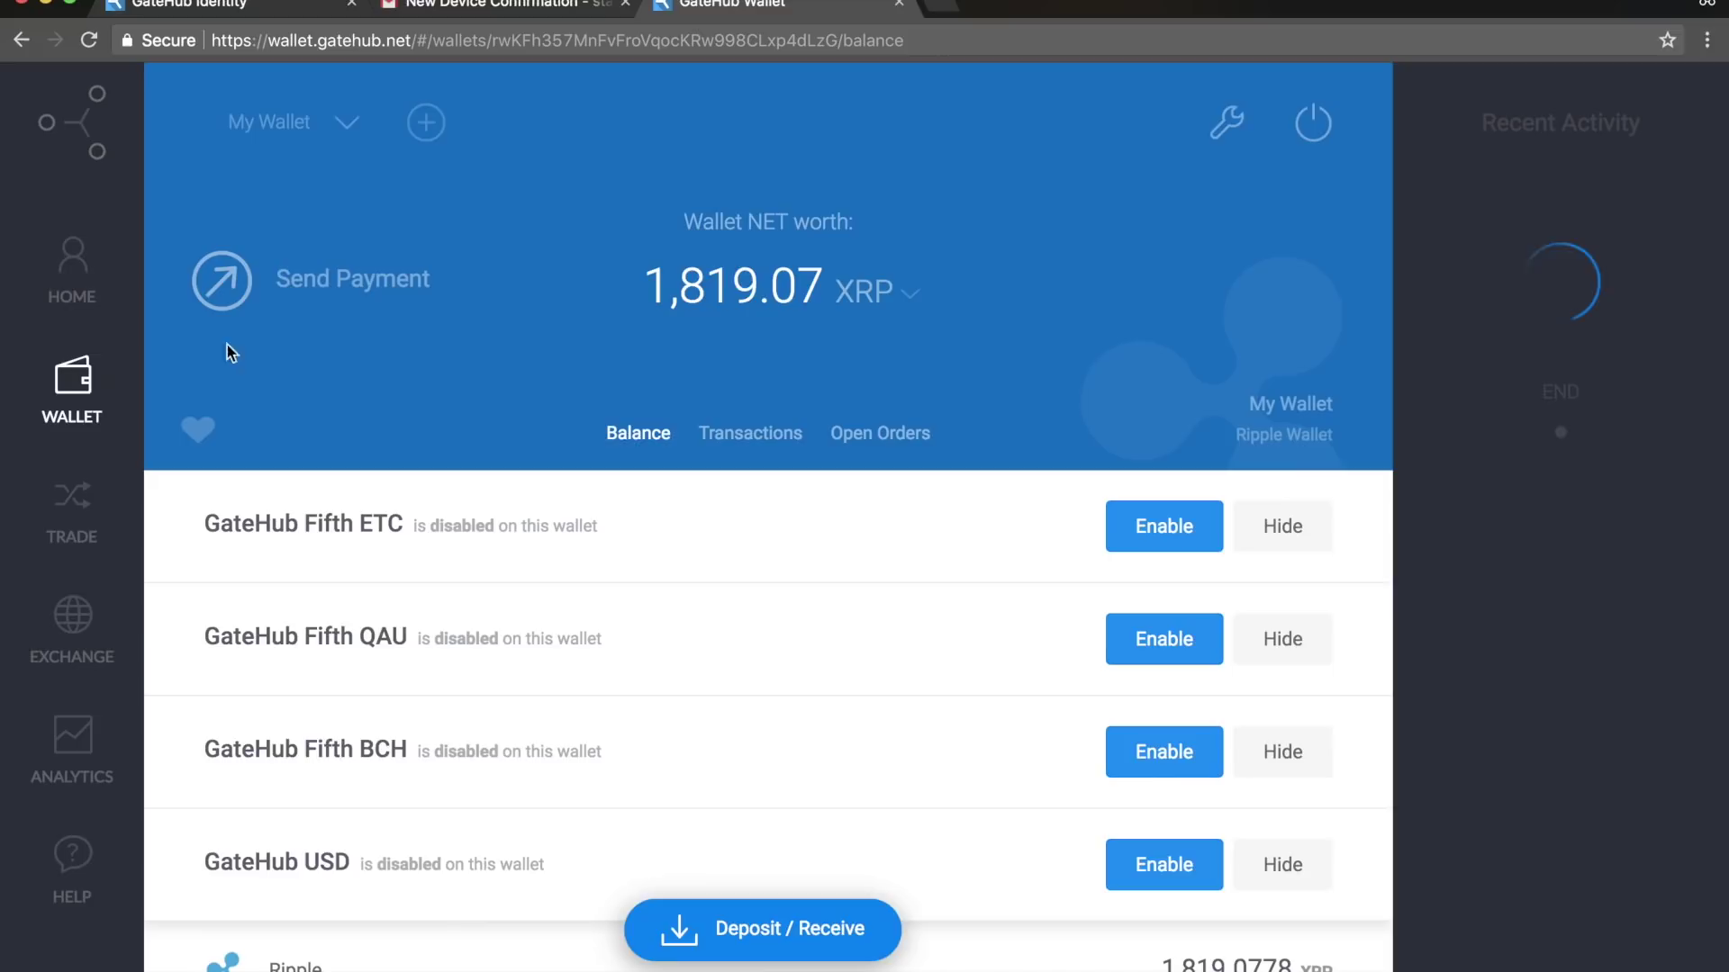
scroll(792, 627, "down", 3)
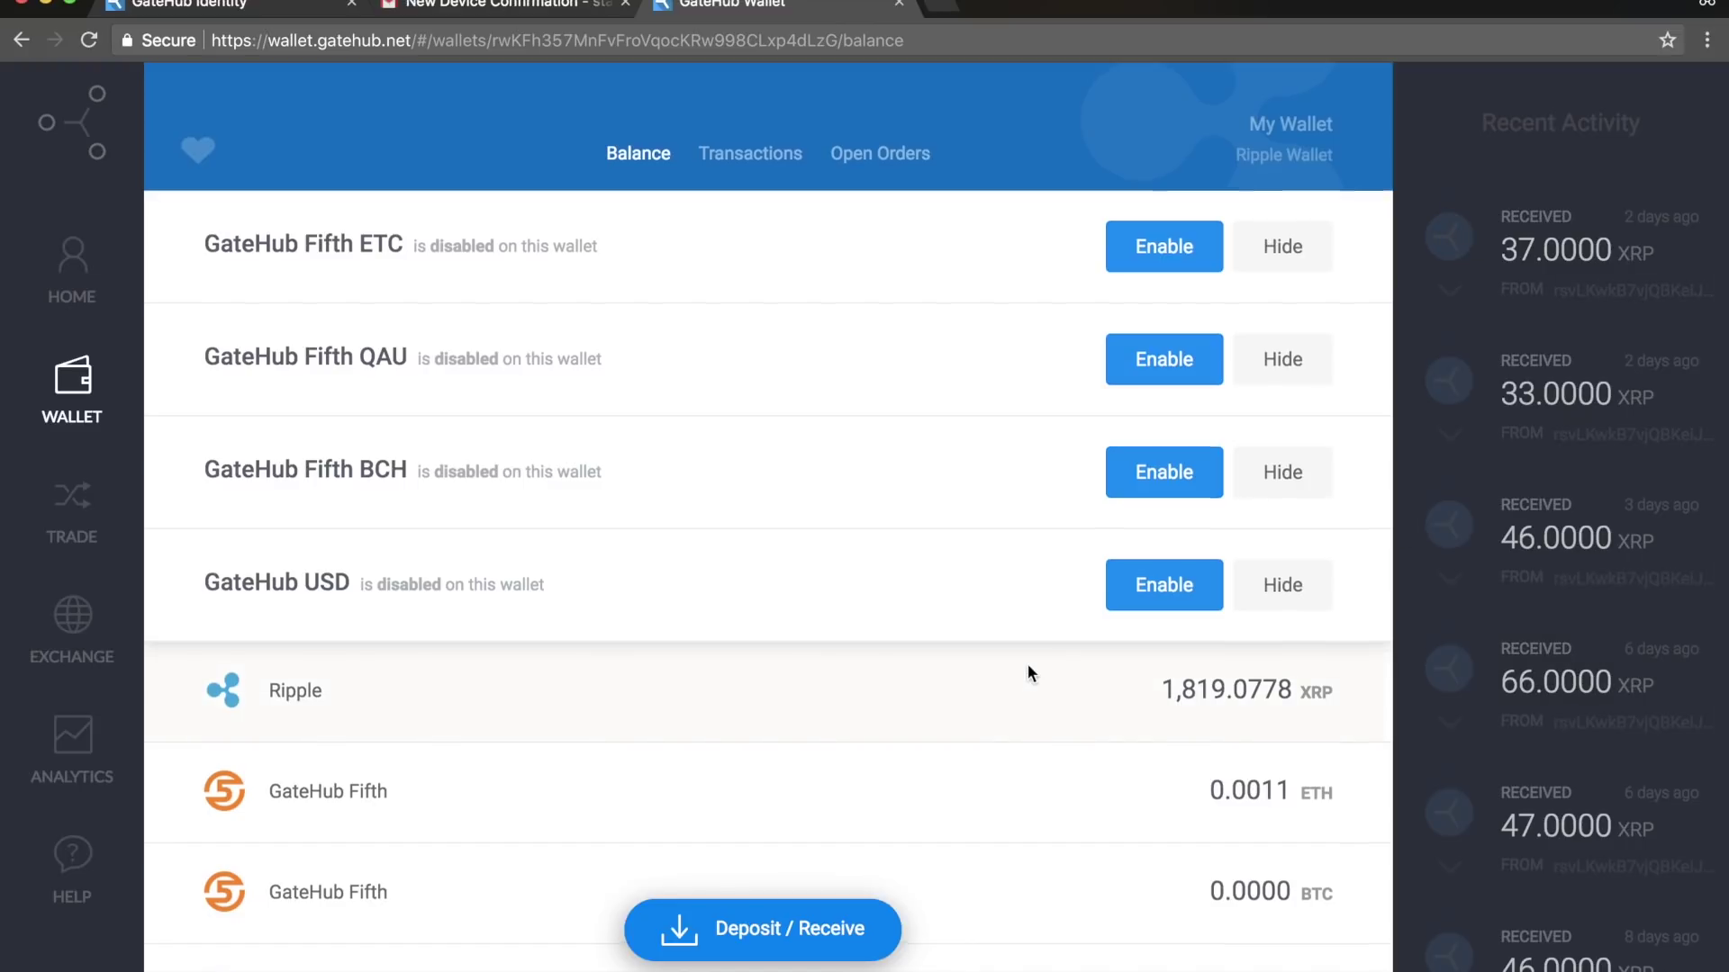
scroll(1027, 665, "up", 3)
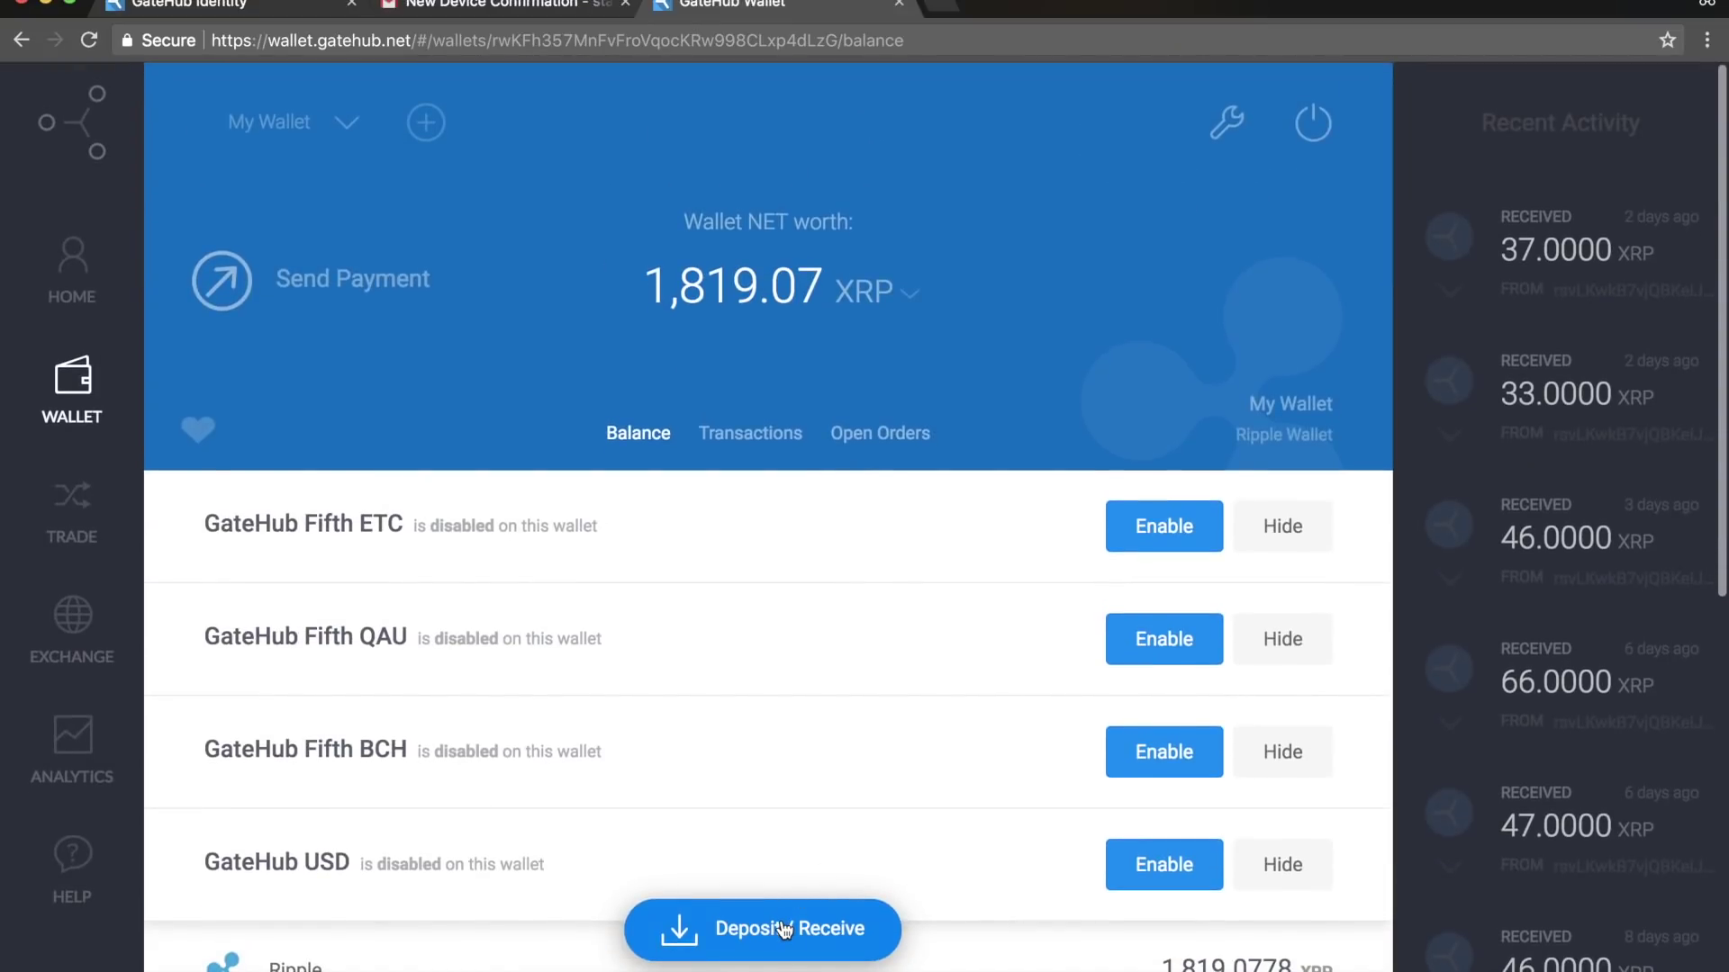
left_click(781, 920)
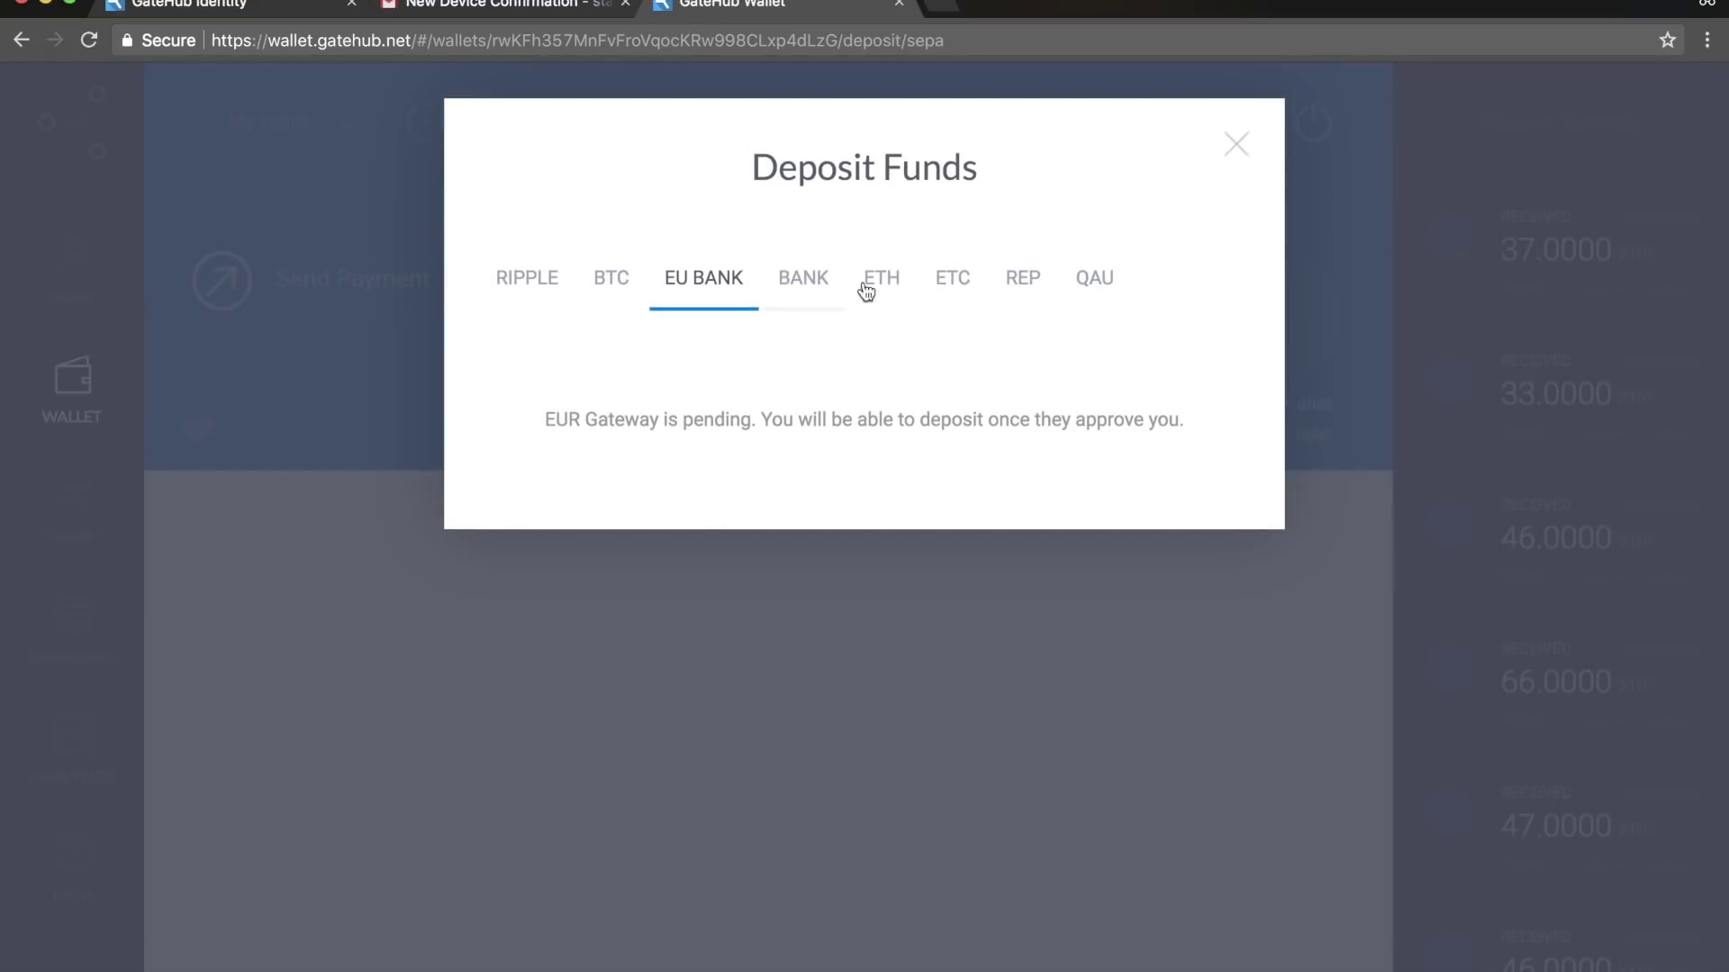
left_click(547, 281)
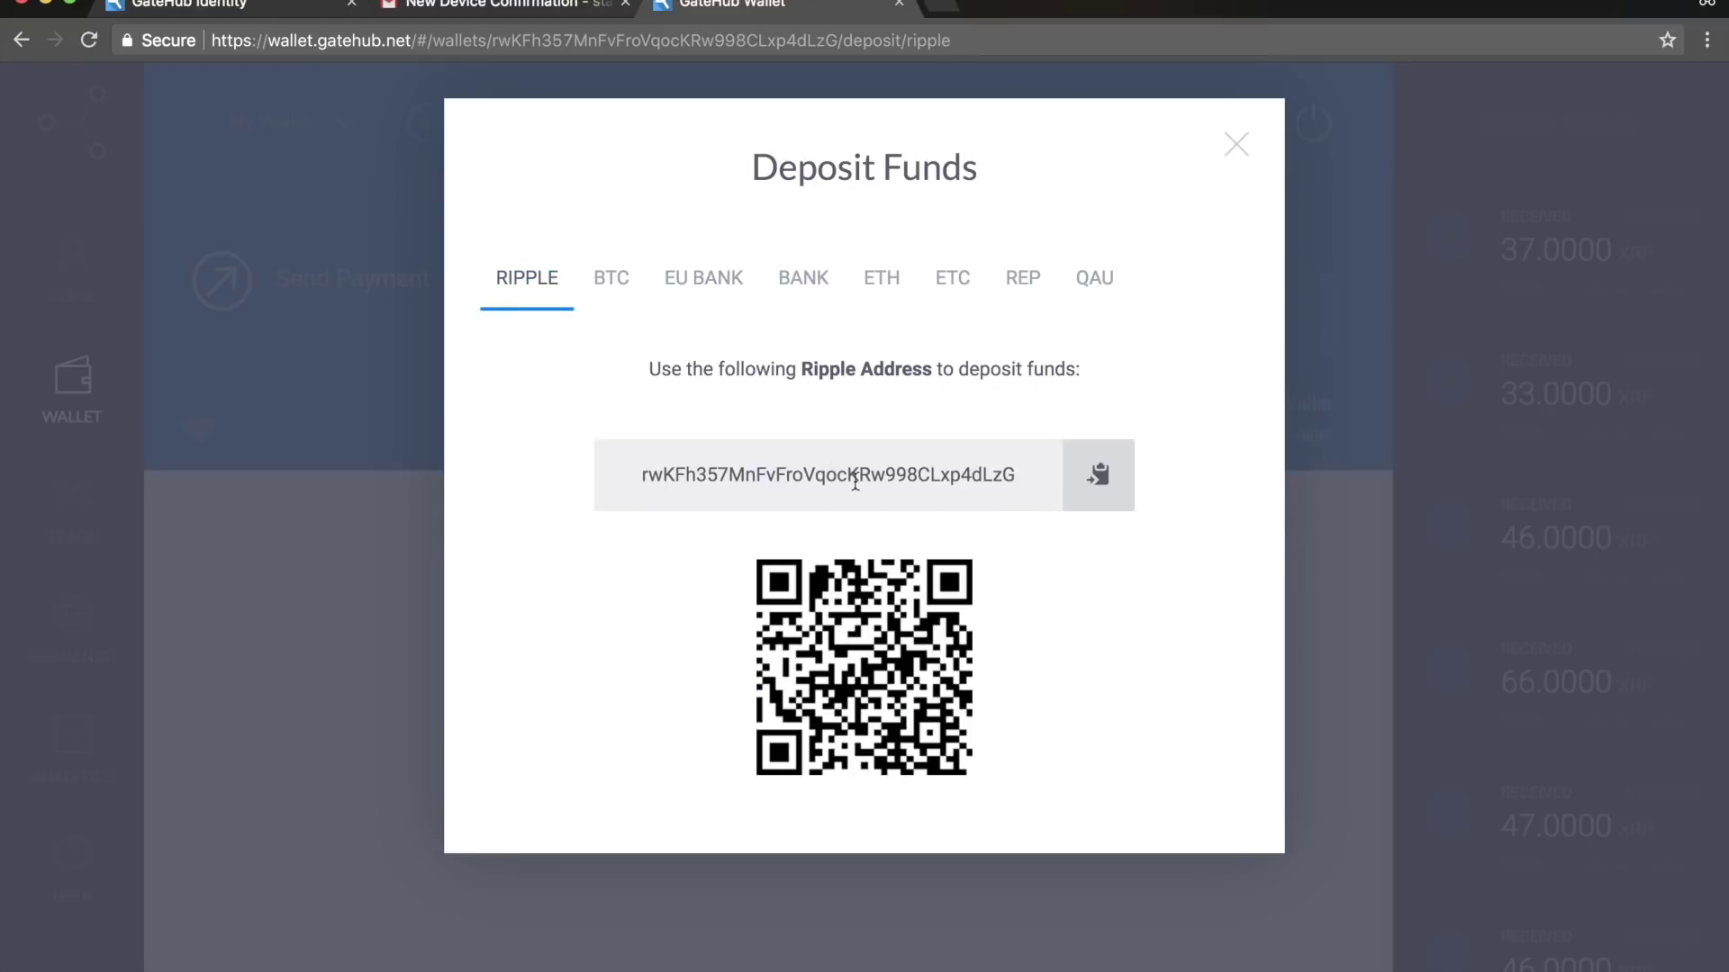
left_click(613, 280)
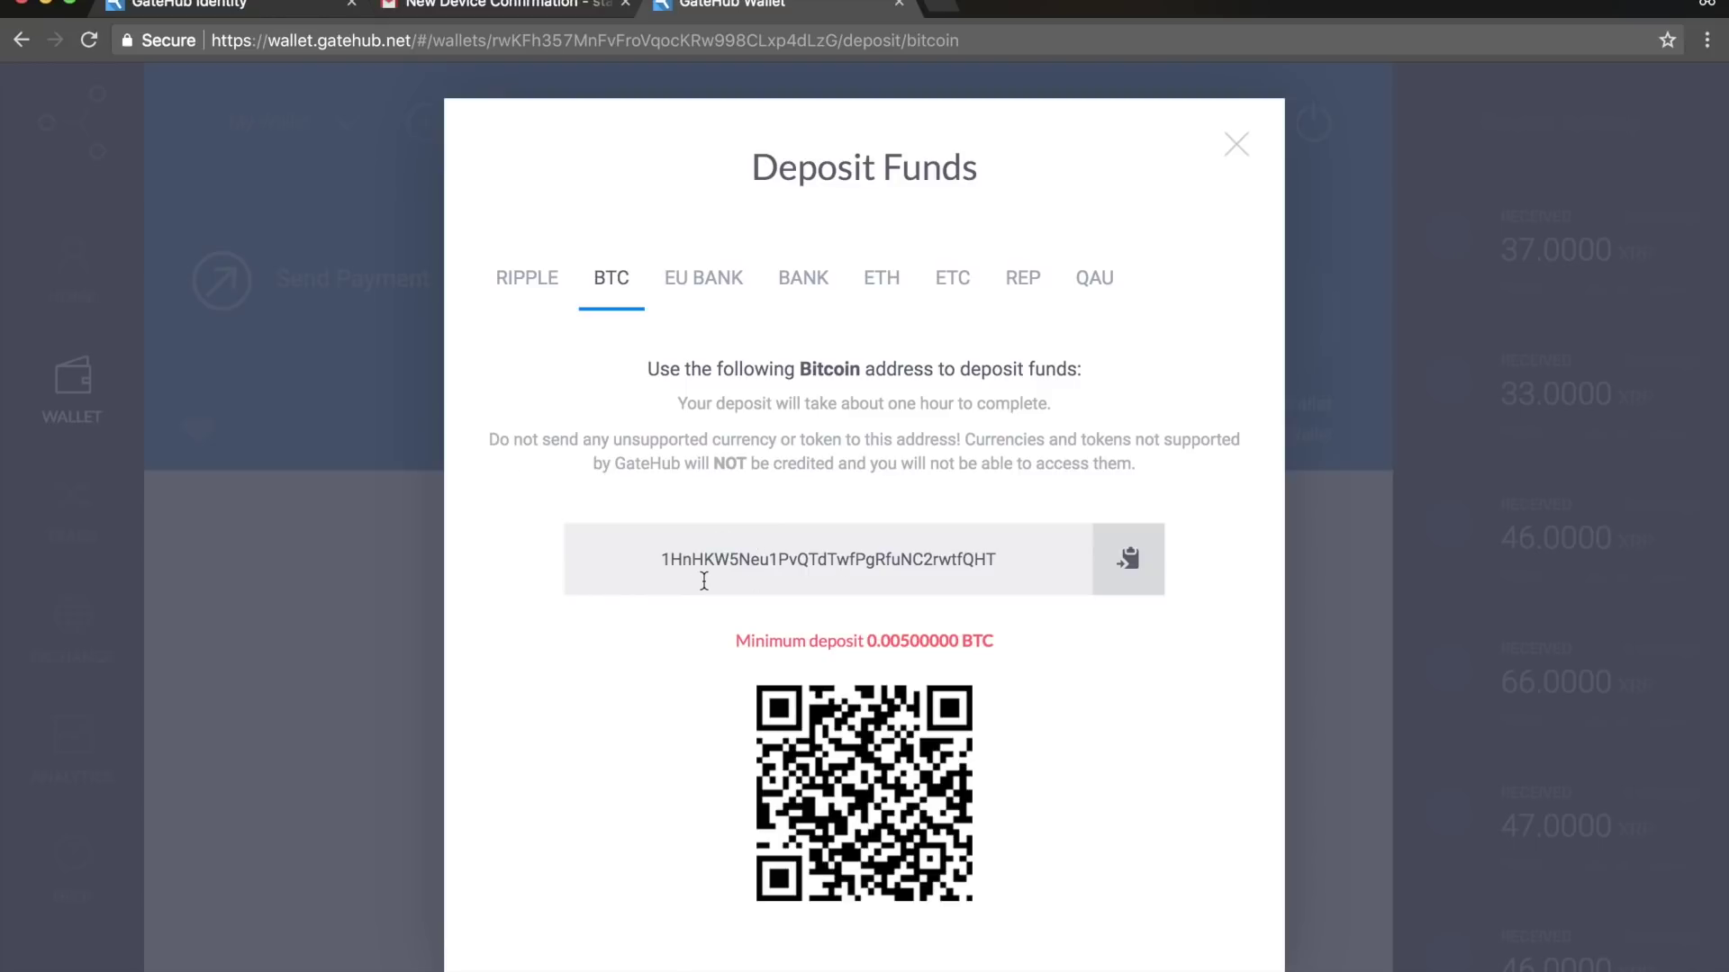
left_click(714, 279)
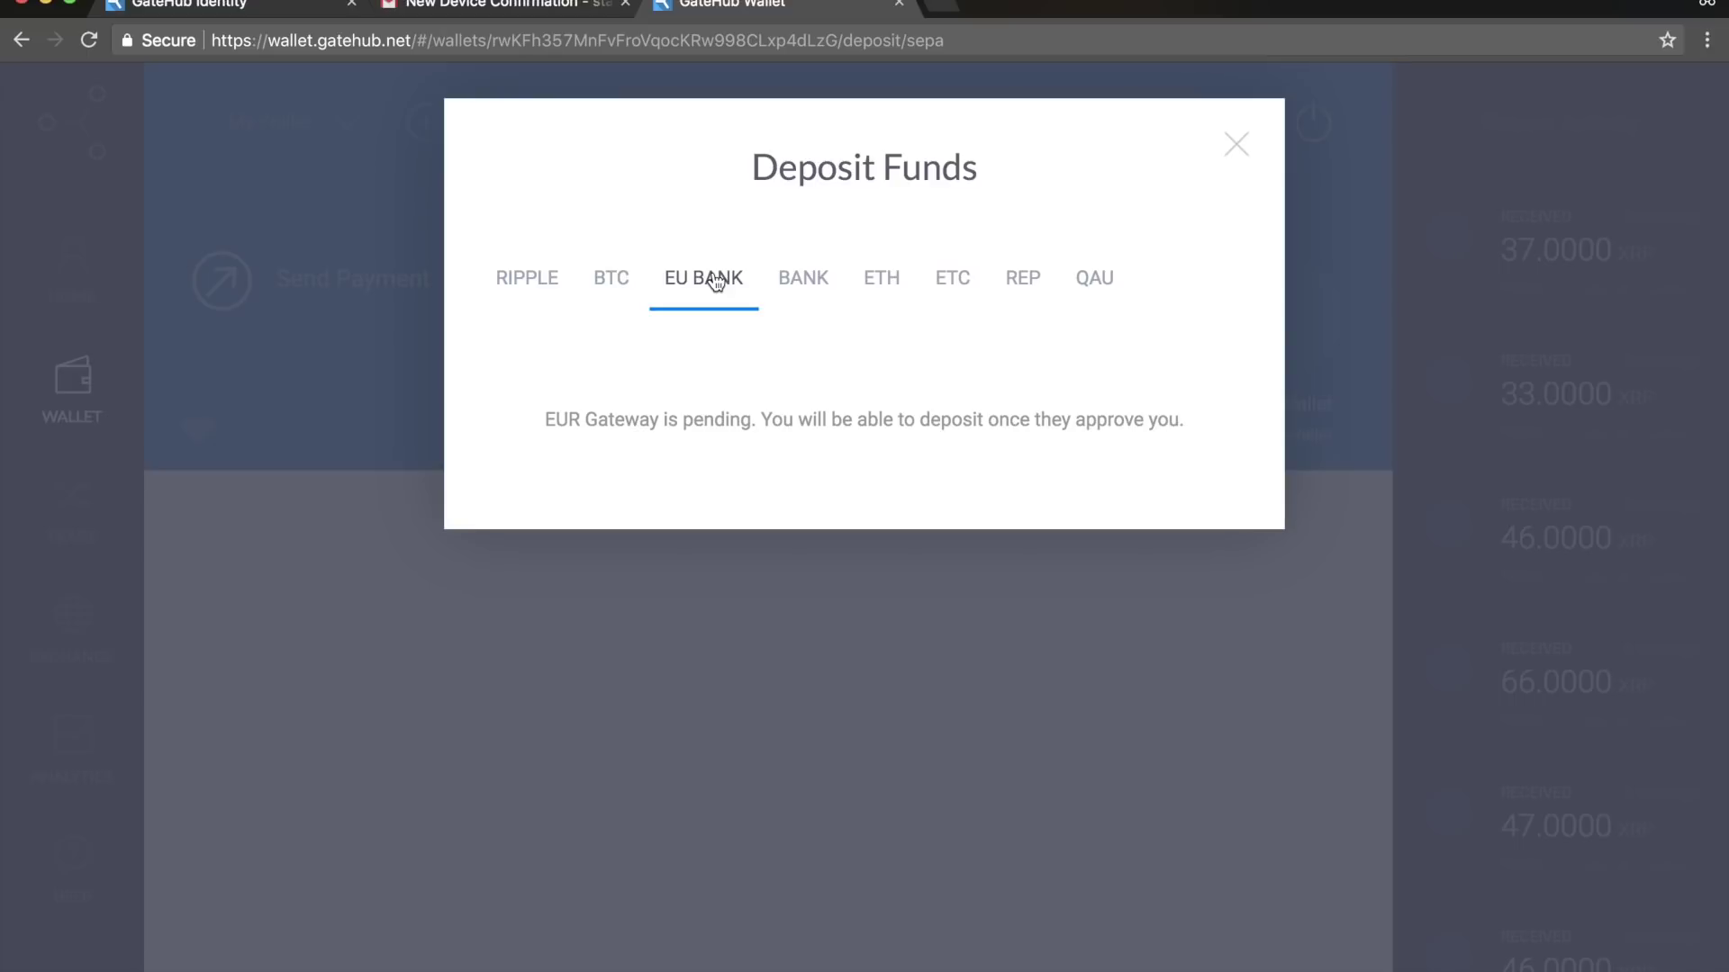
left_click(821, 283)
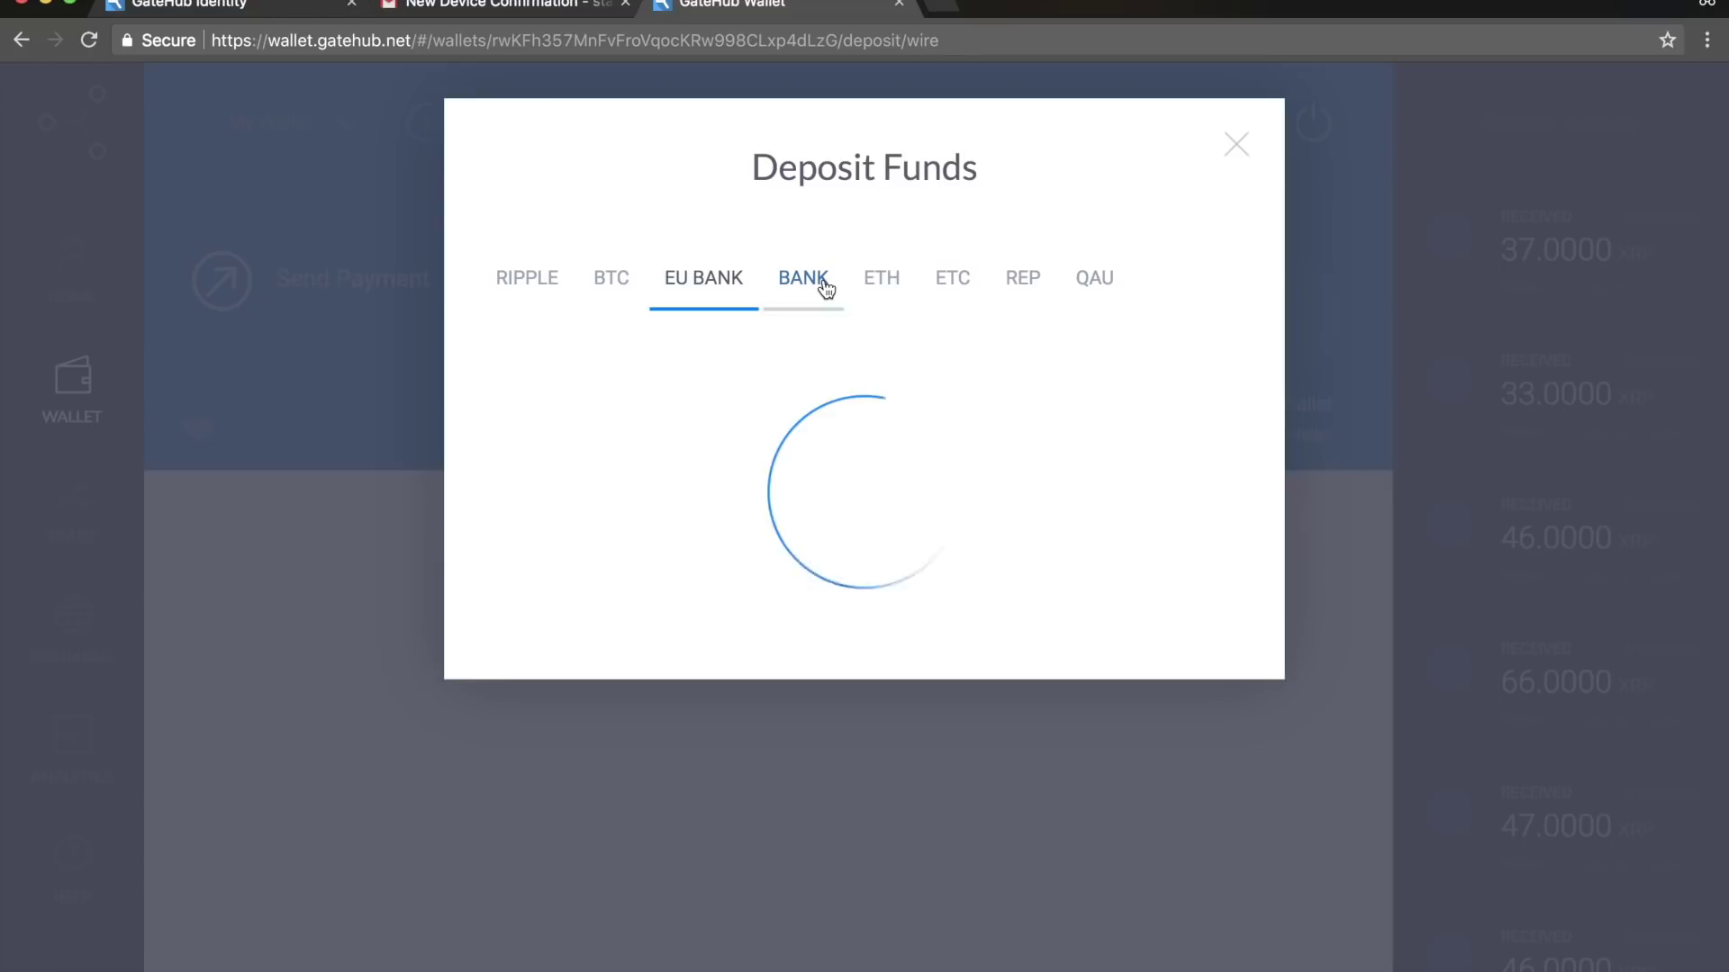
left_click(884, 288)
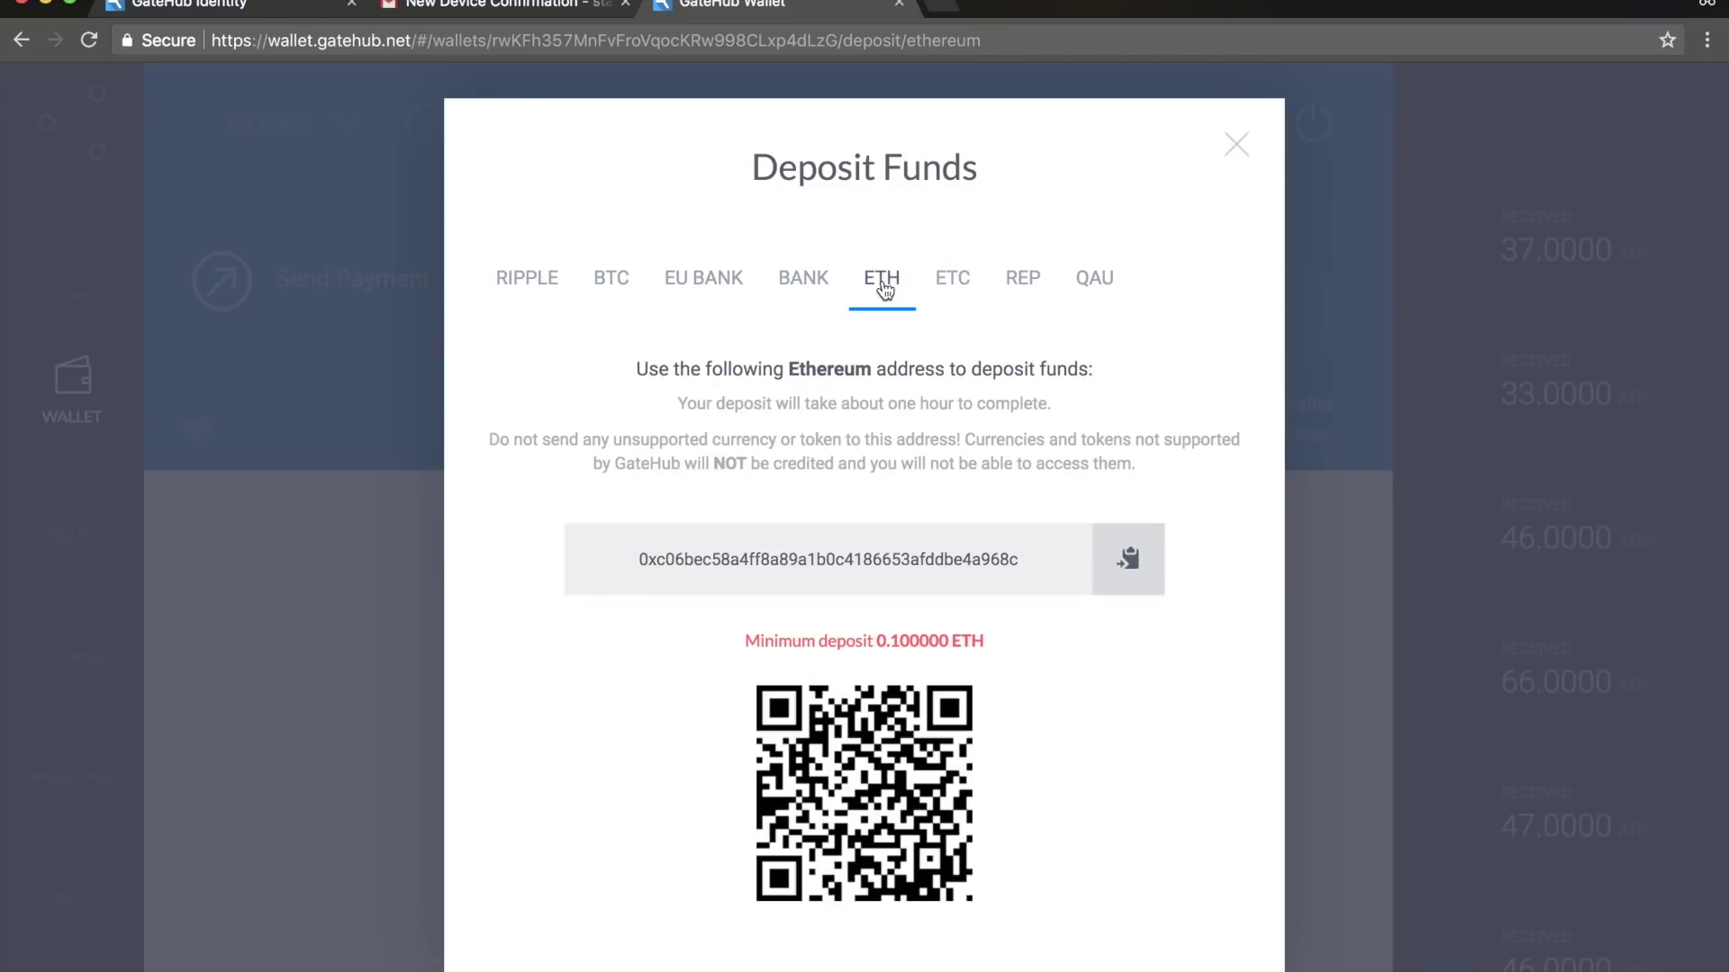
left_click(954, 288)
left_click(1065, 285)
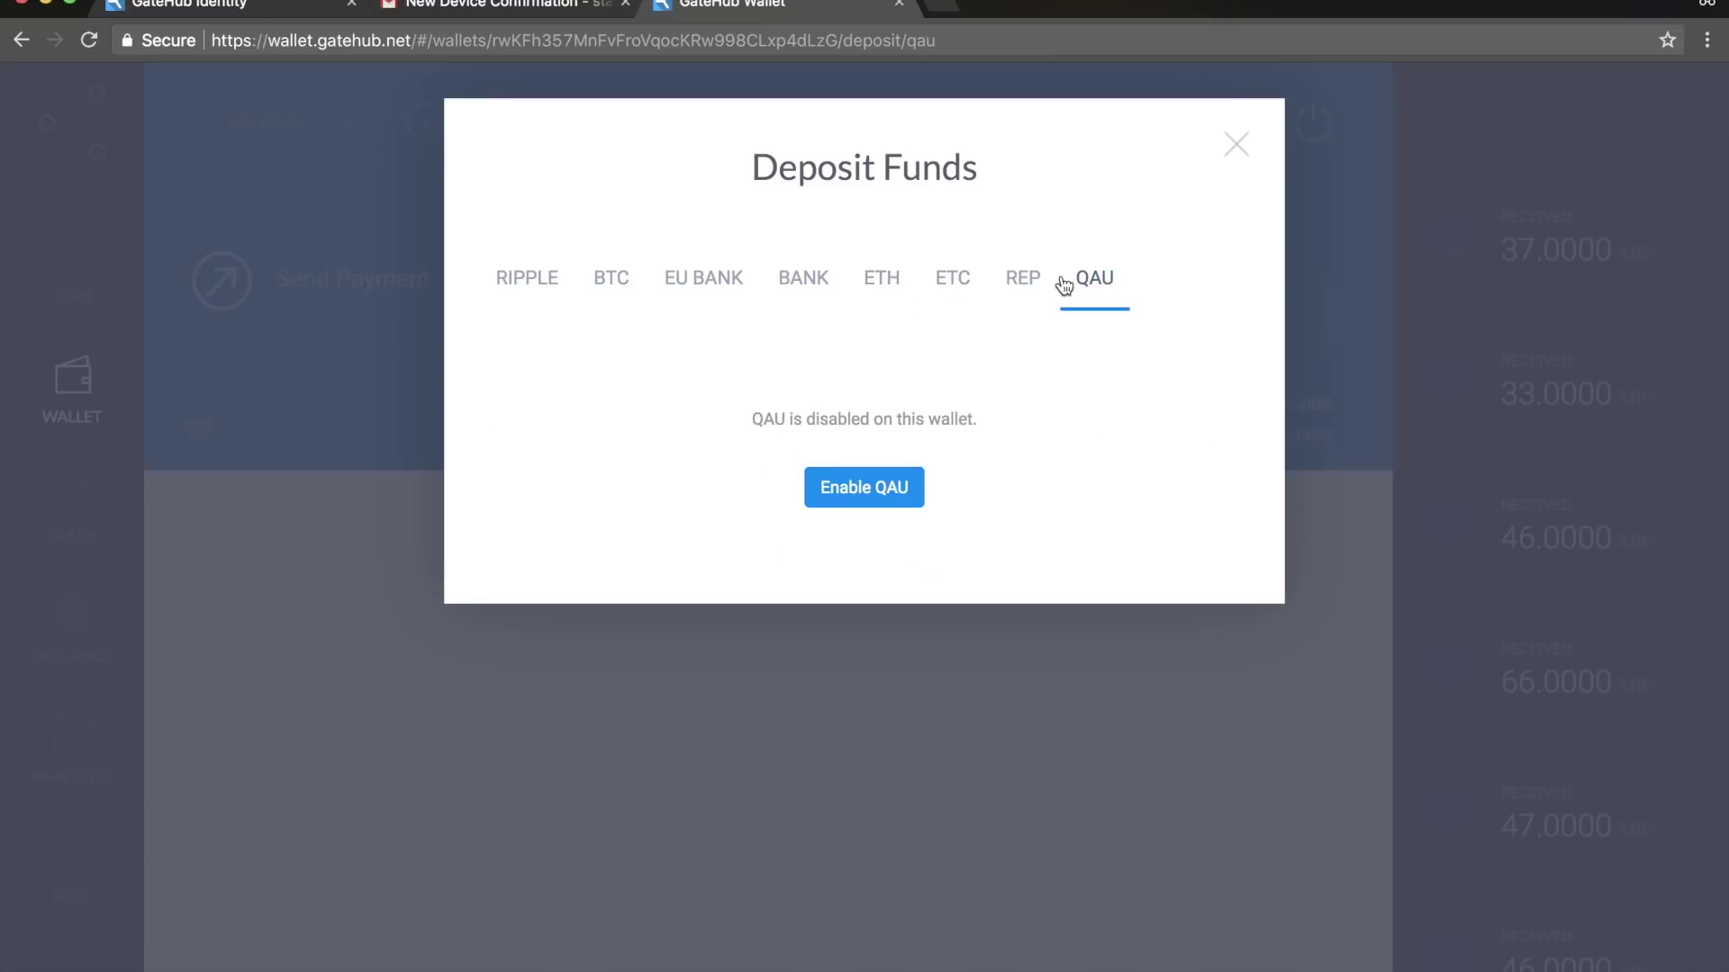
left_click(1032, 285)
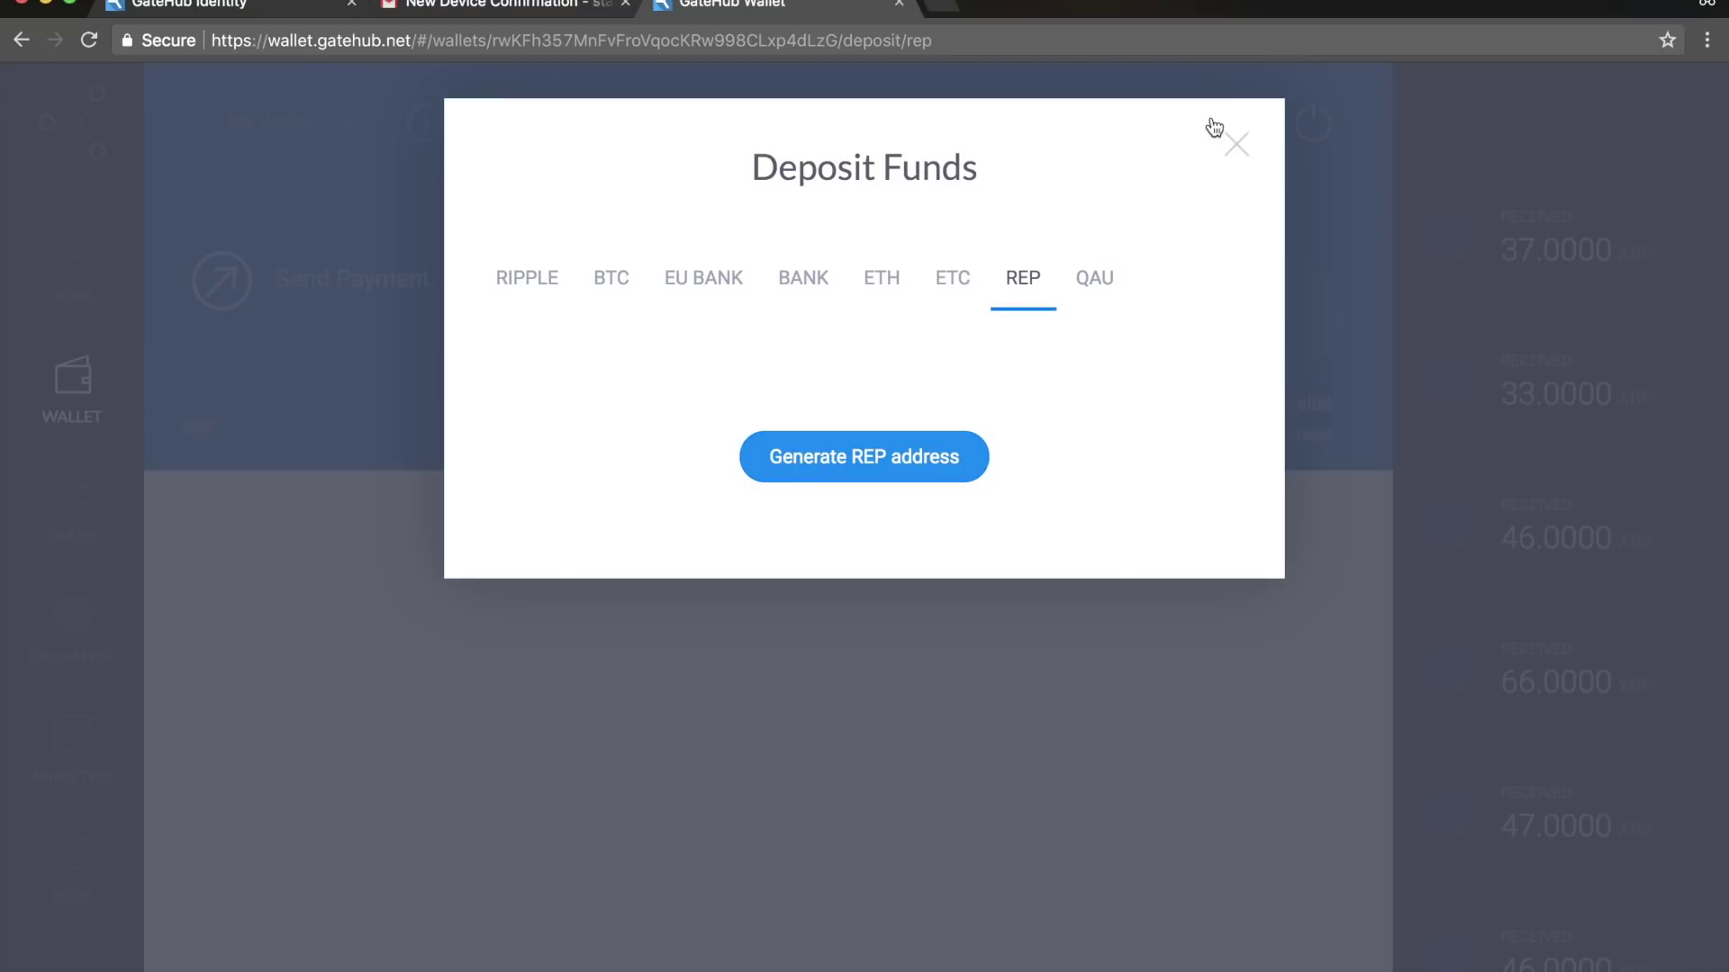
left_click(1236, 144)
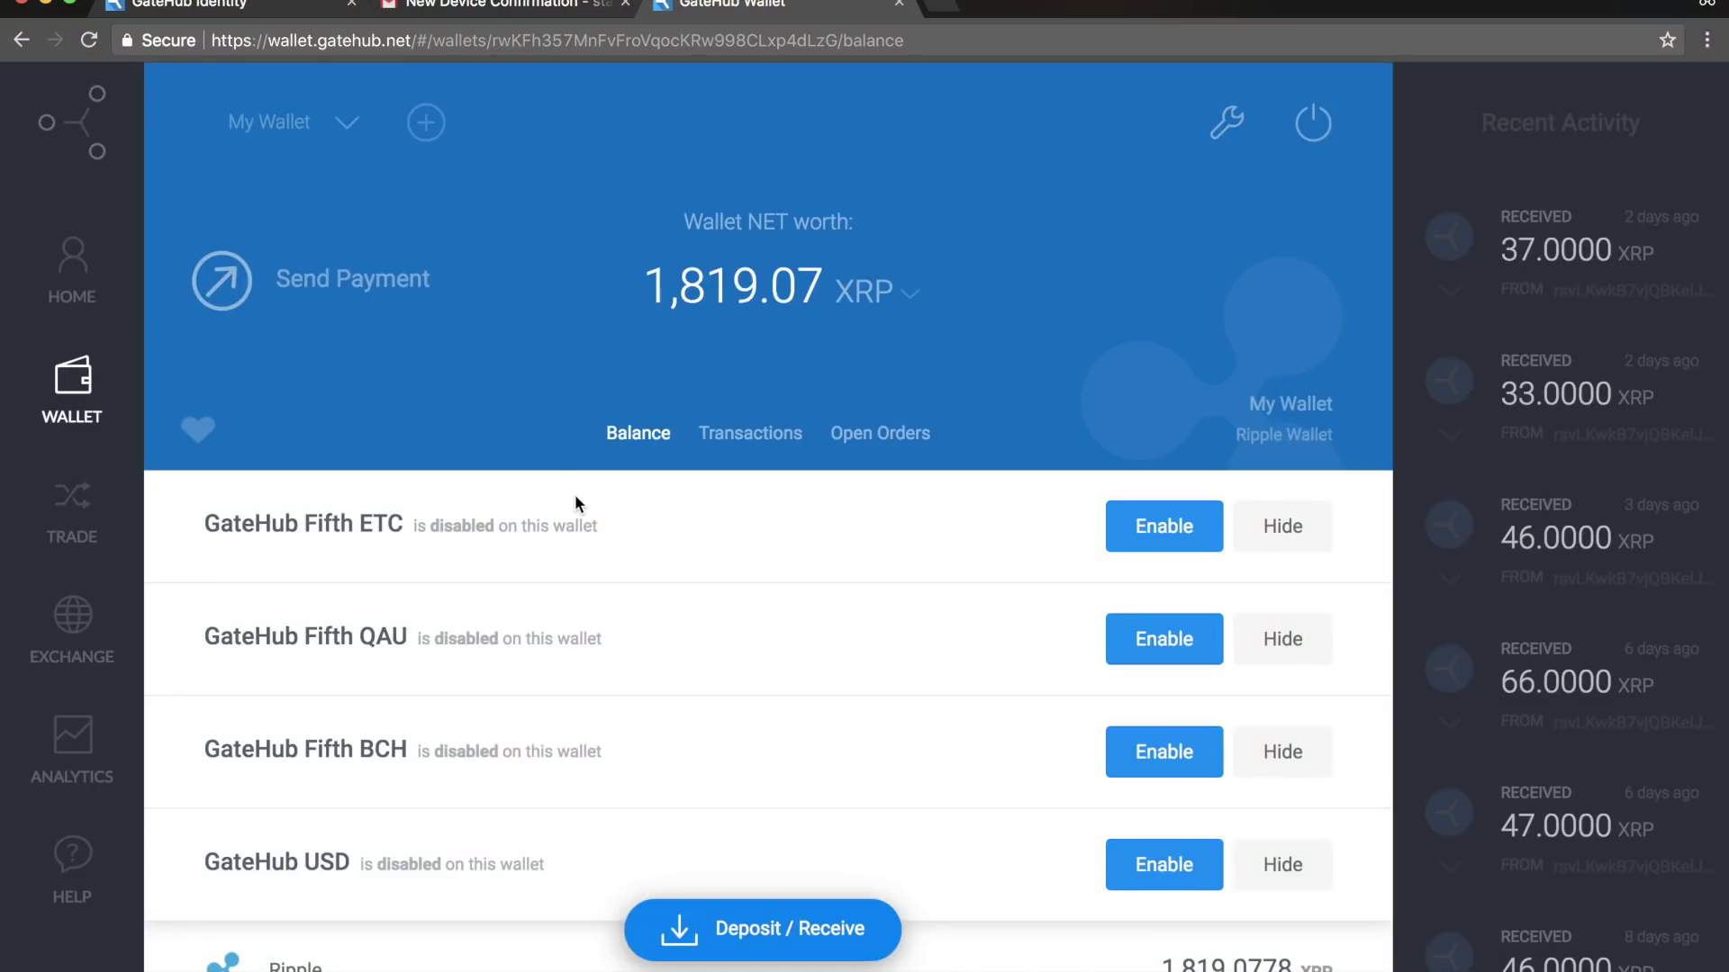
Scroll through the balance list, then switch to the Exchange page for XRP to GateHub USD
scroll(574, 500, "down", 3)
scroll(772, 597, "down", 4)
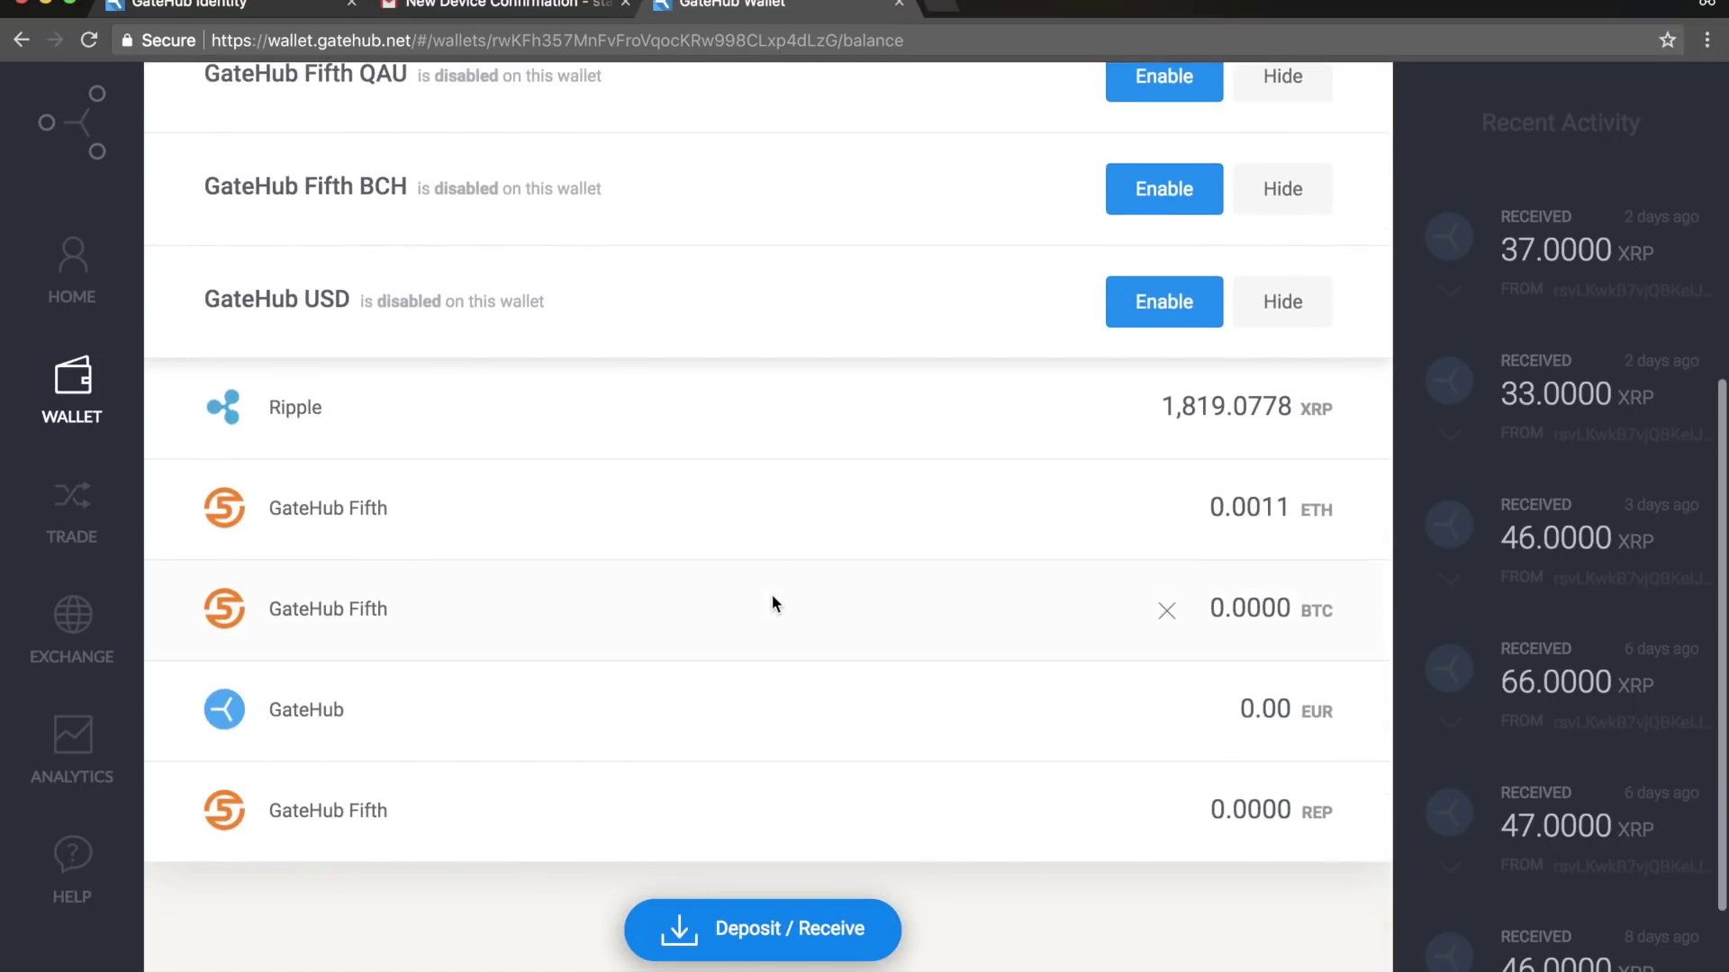
scroll(771, 594, "up", 7)
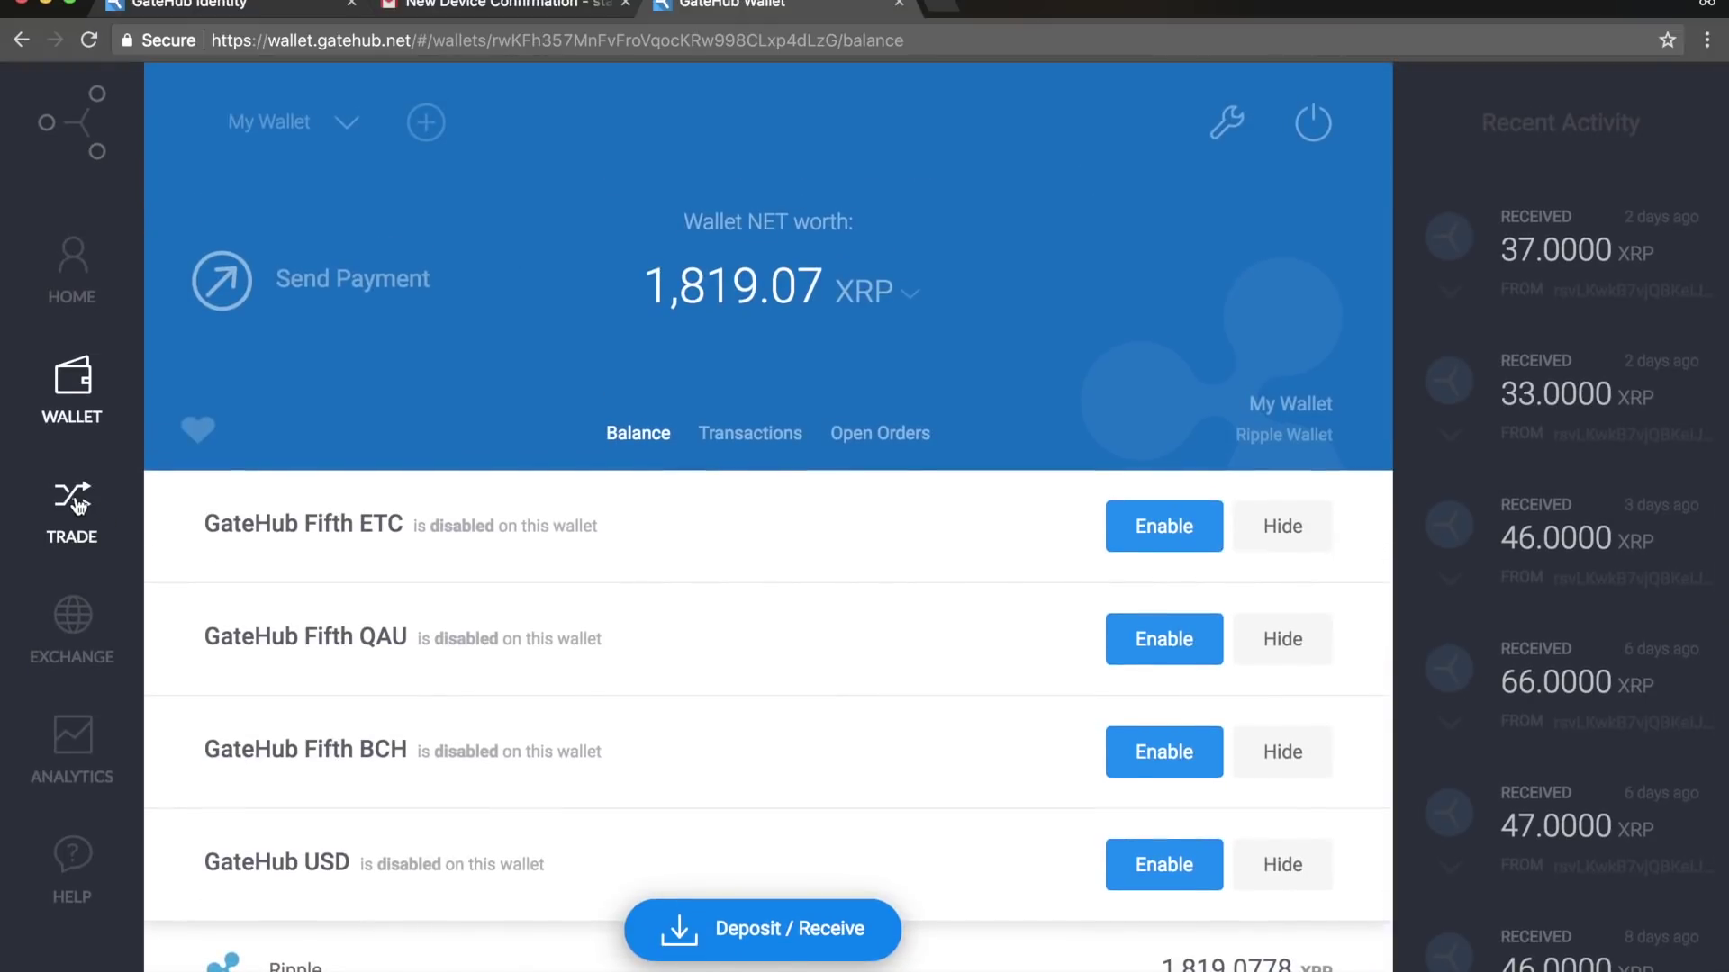
left_click(77, 625)
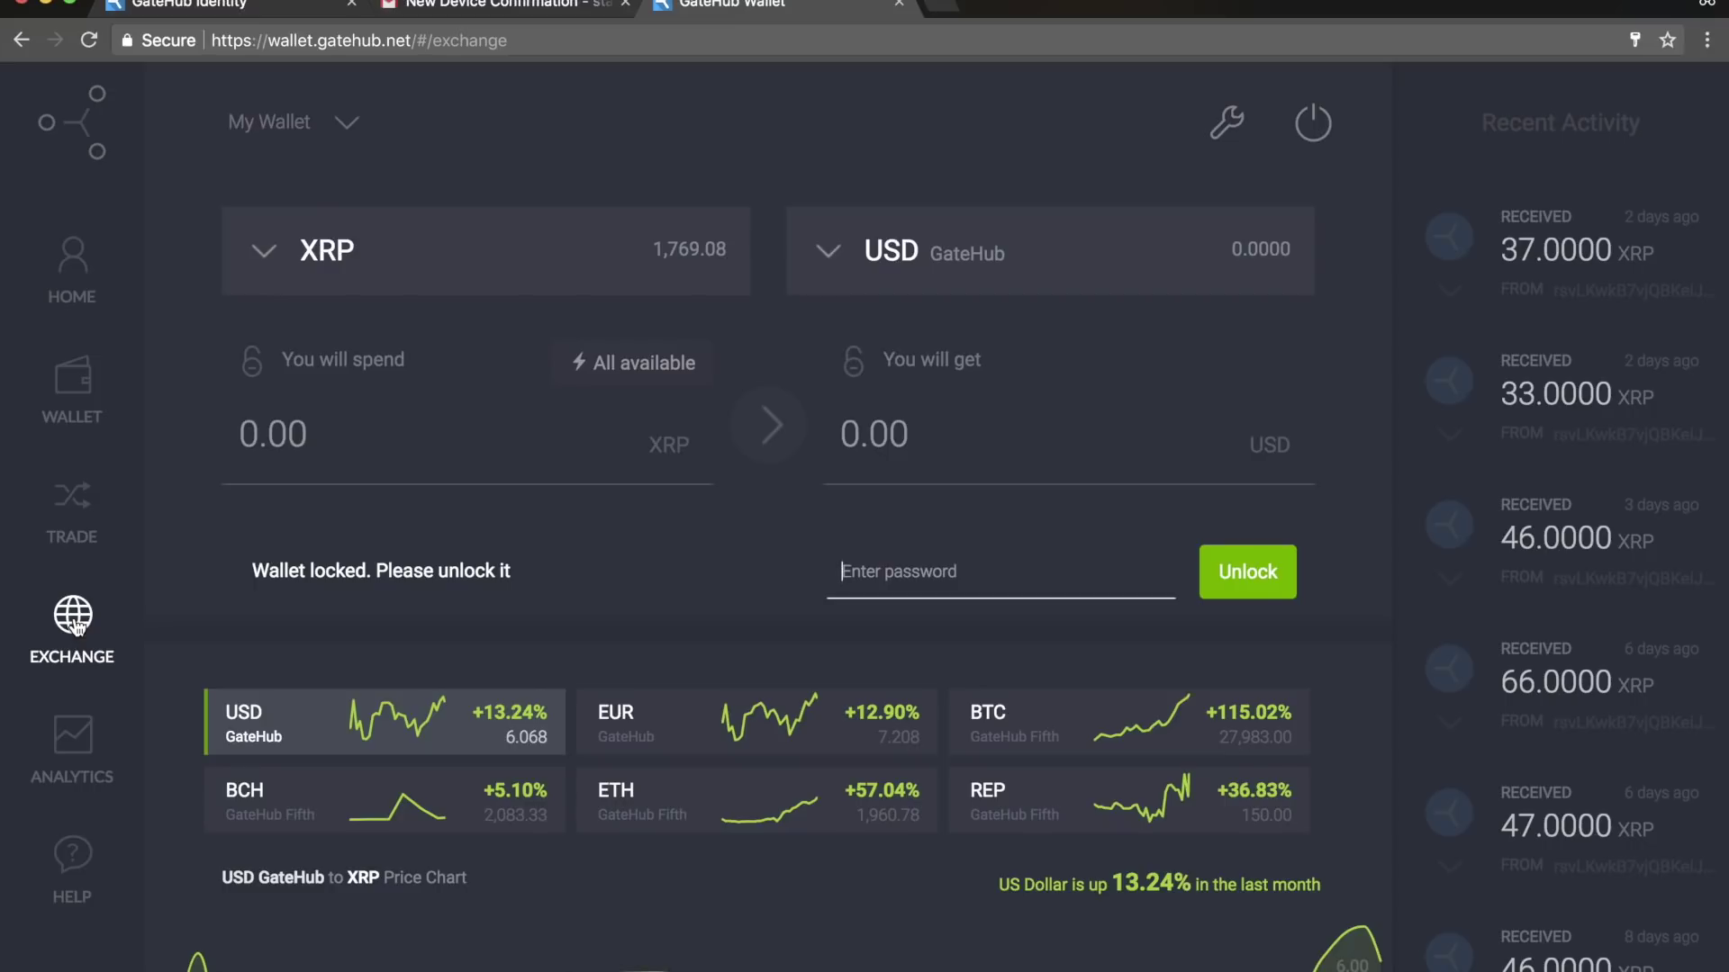
Keep XRP as the spend currency and fill in all 1769,08 available XRP
left_click(81, 647)
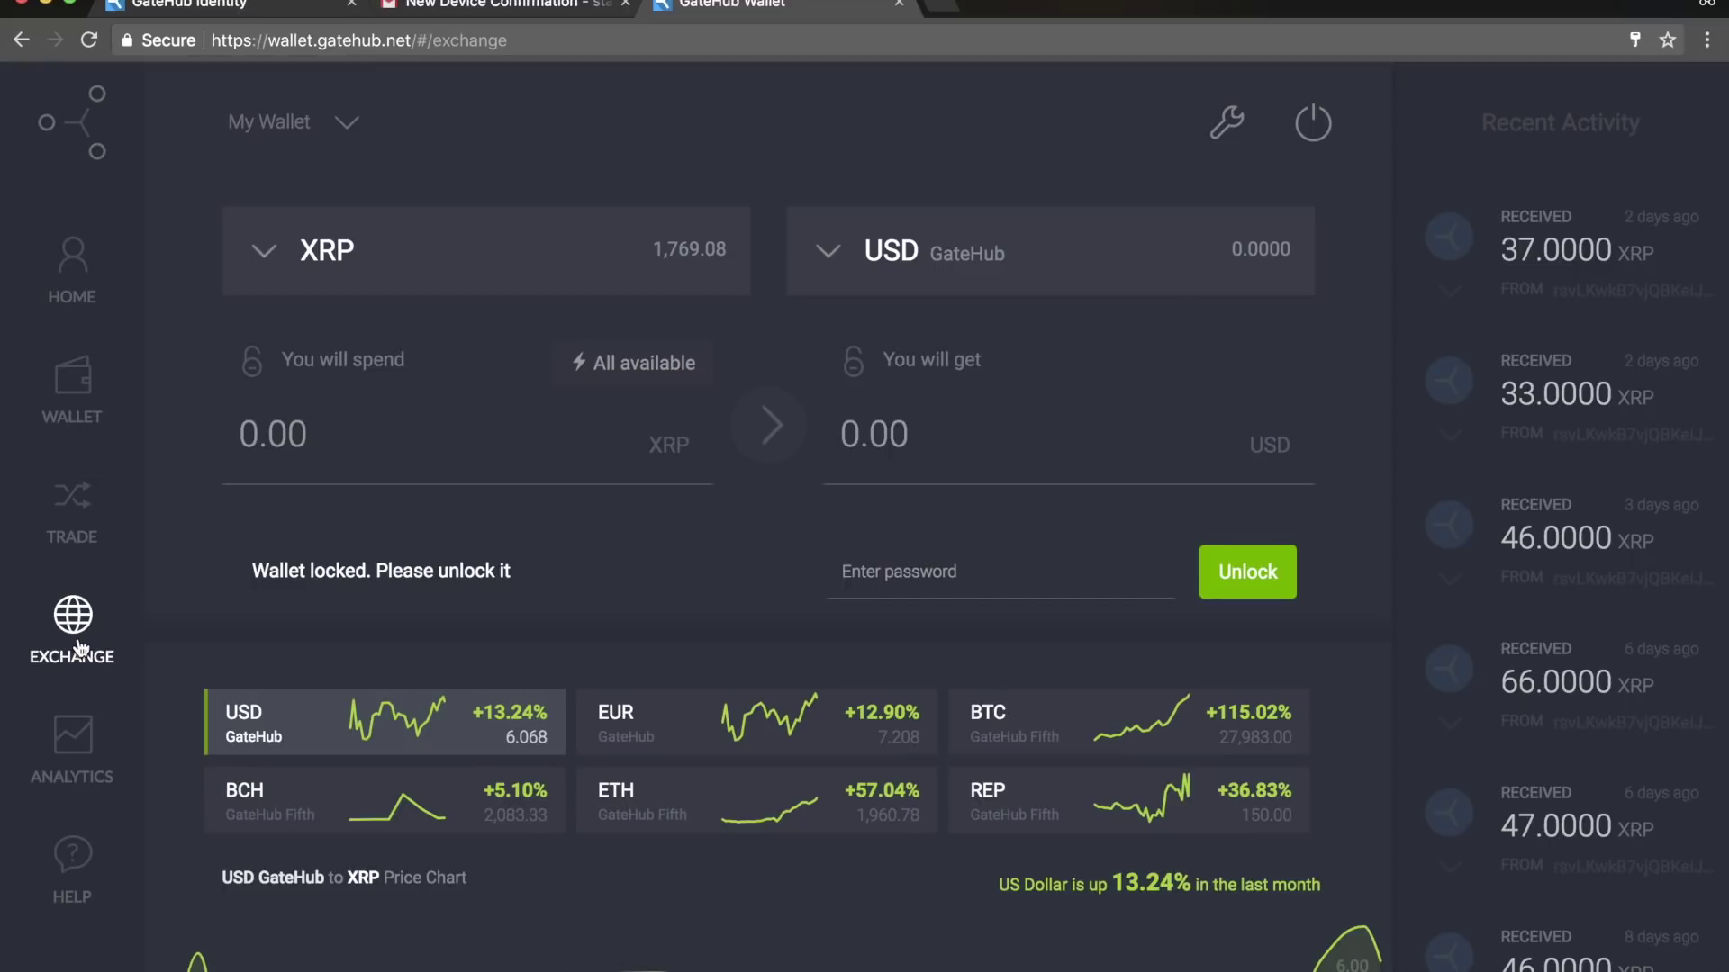
left_click(375, 285)
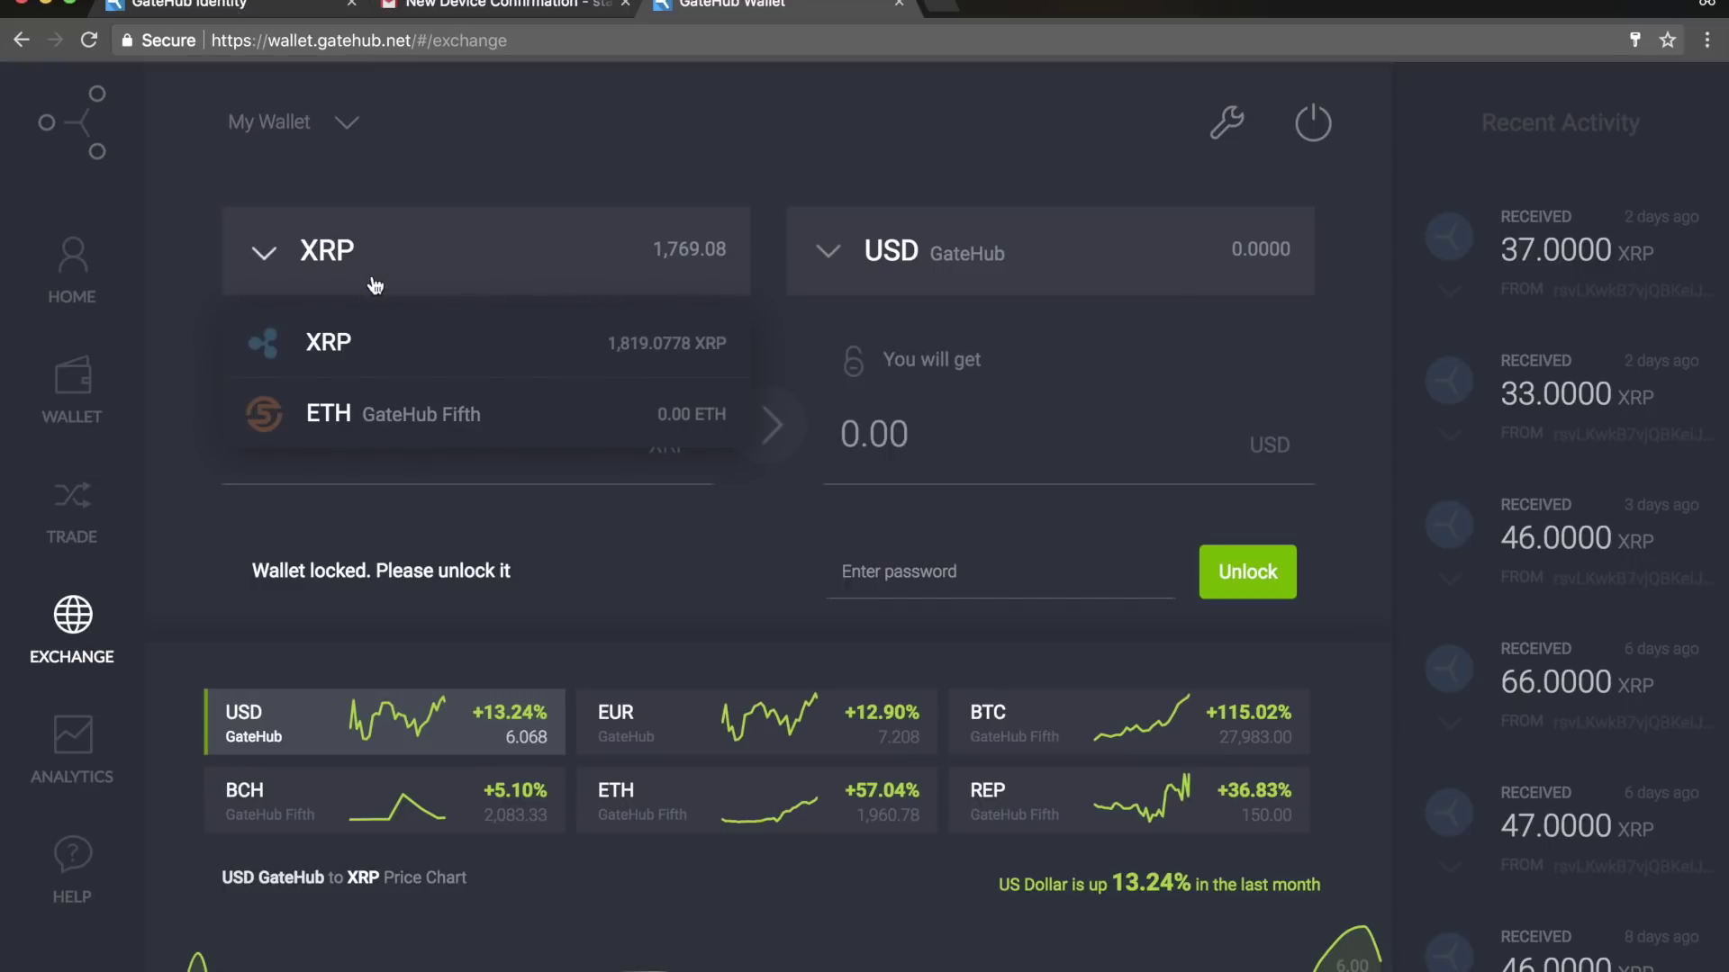
left_click(373, 337)
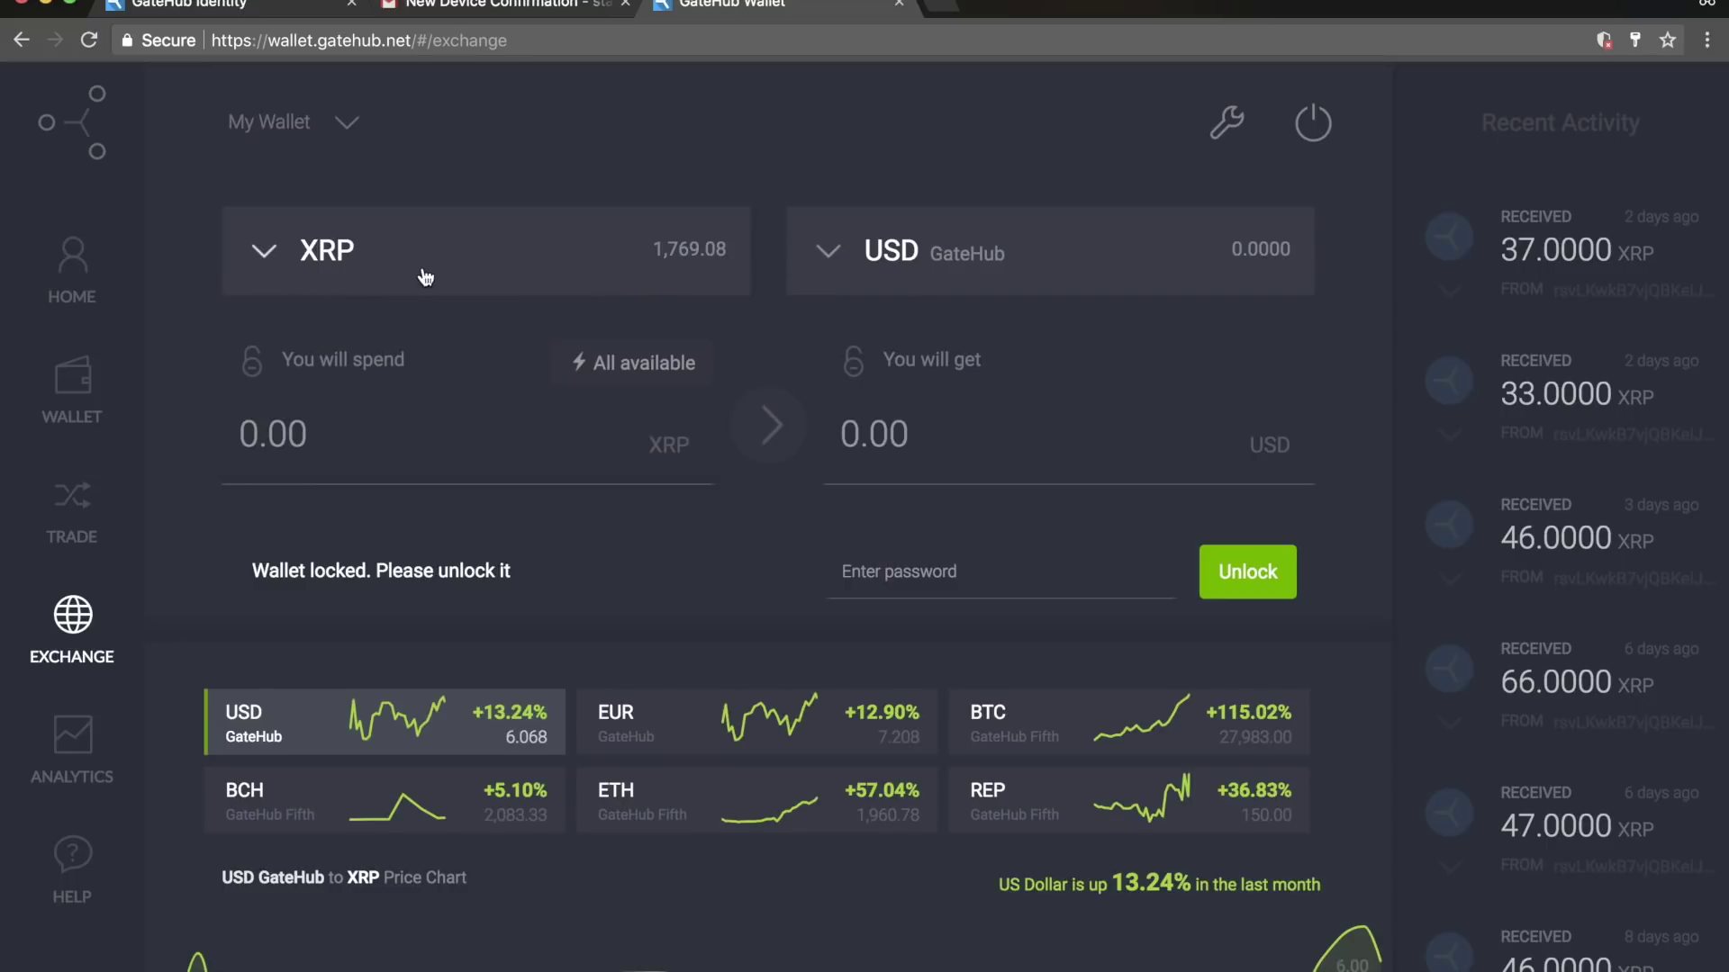
left_click(645, 465)
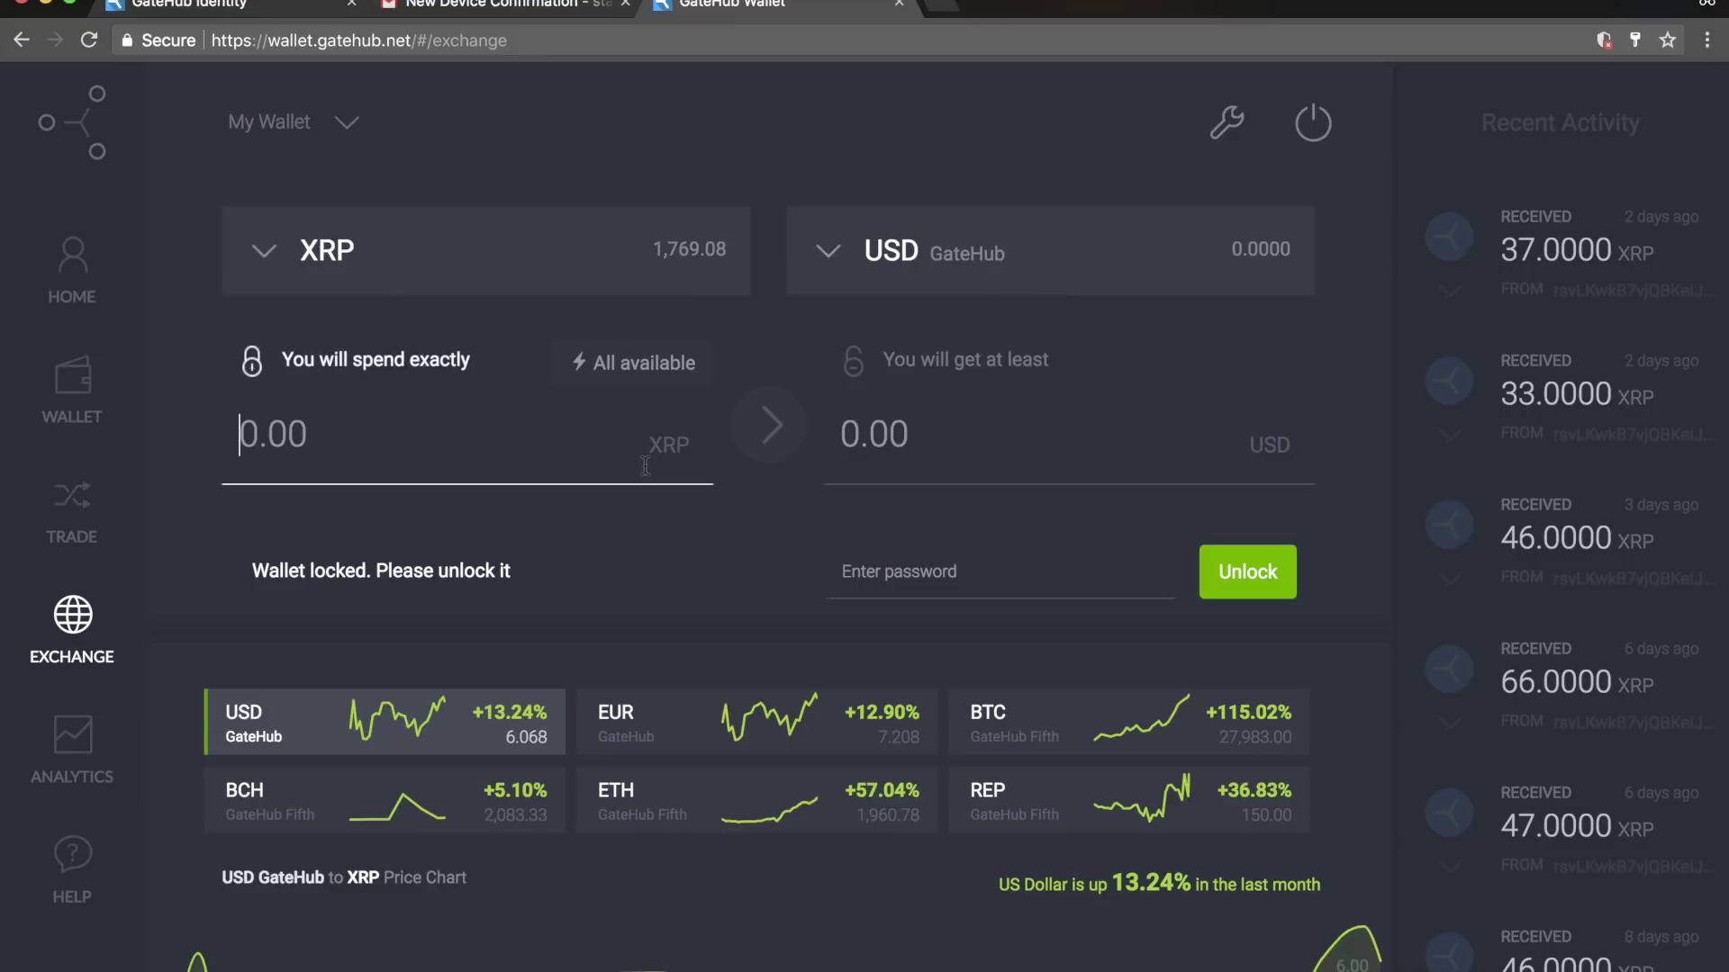
left_click(666, 369)
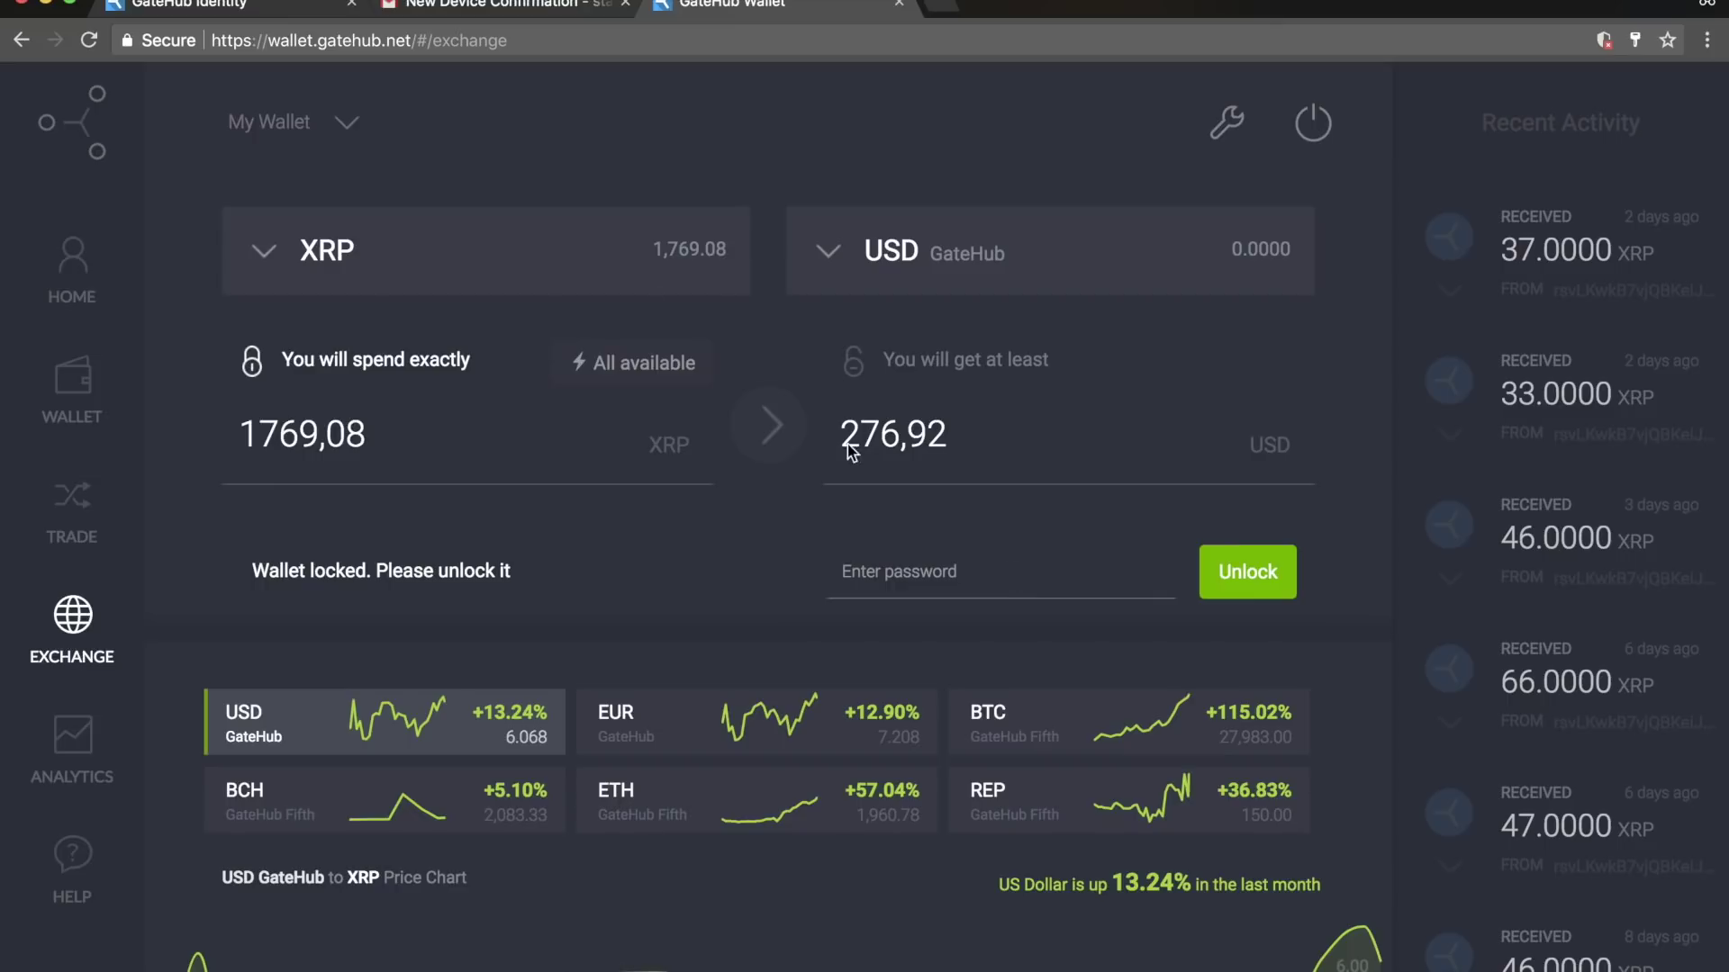
Set the target to ETH GateHub Fifth, flip the pair back and forth, and re-enter all XRP
left_click(903, 252)
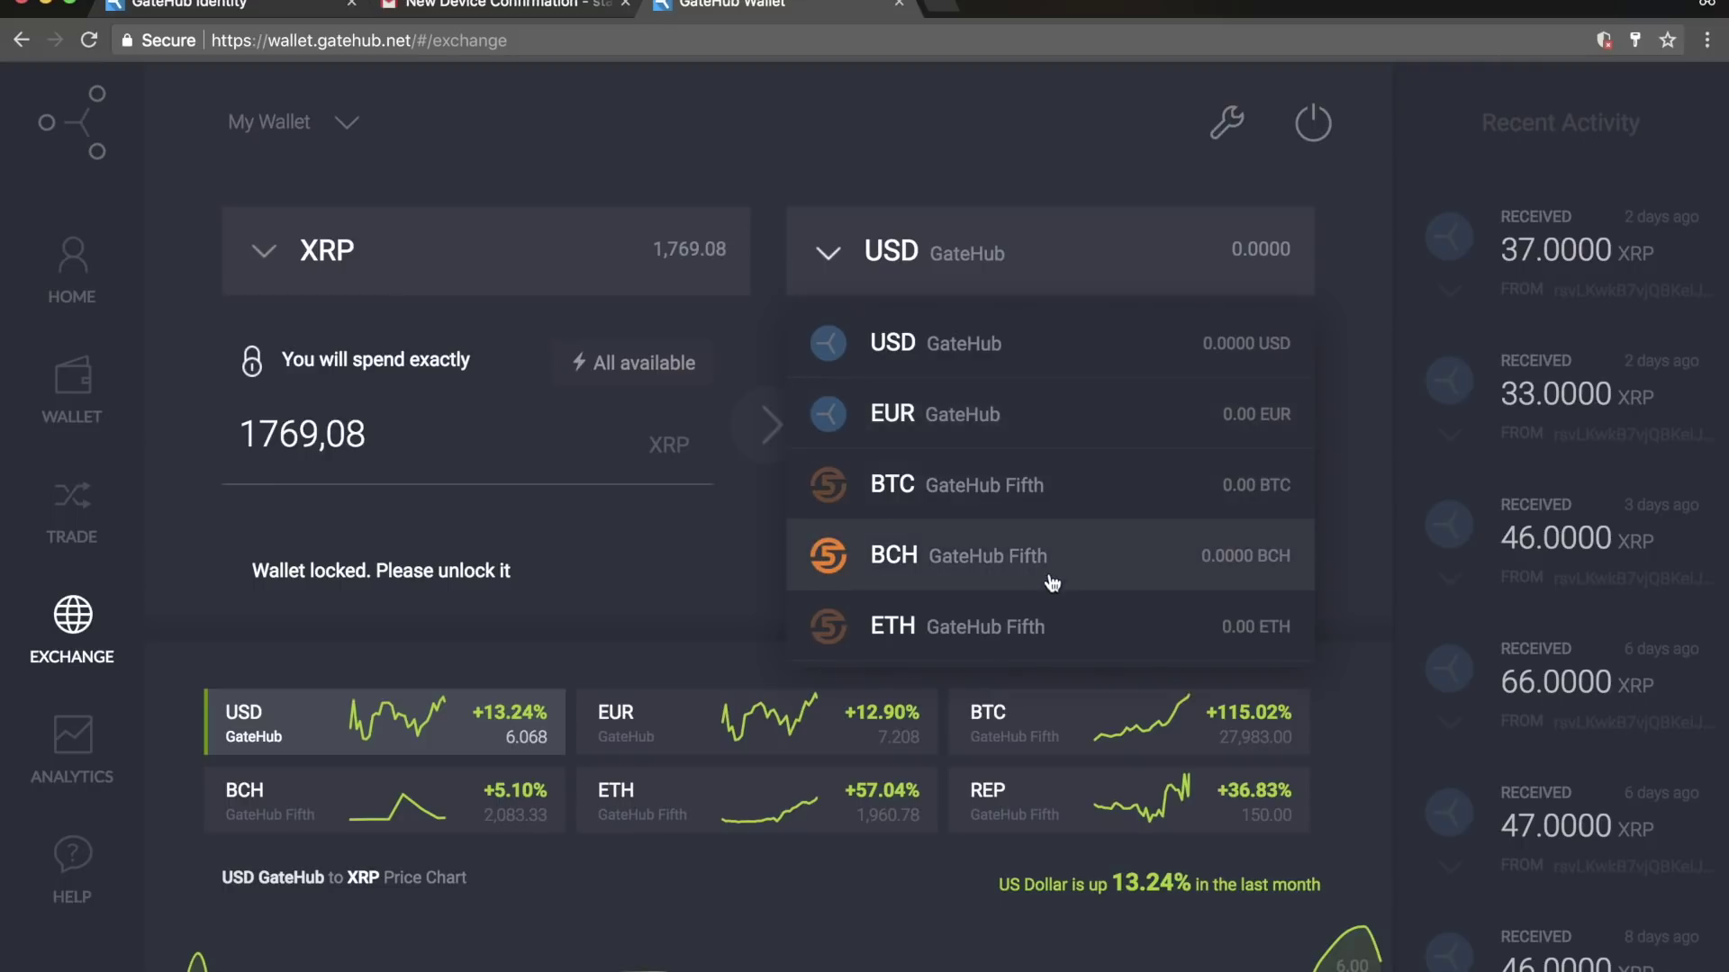
left_click(1051, 626)
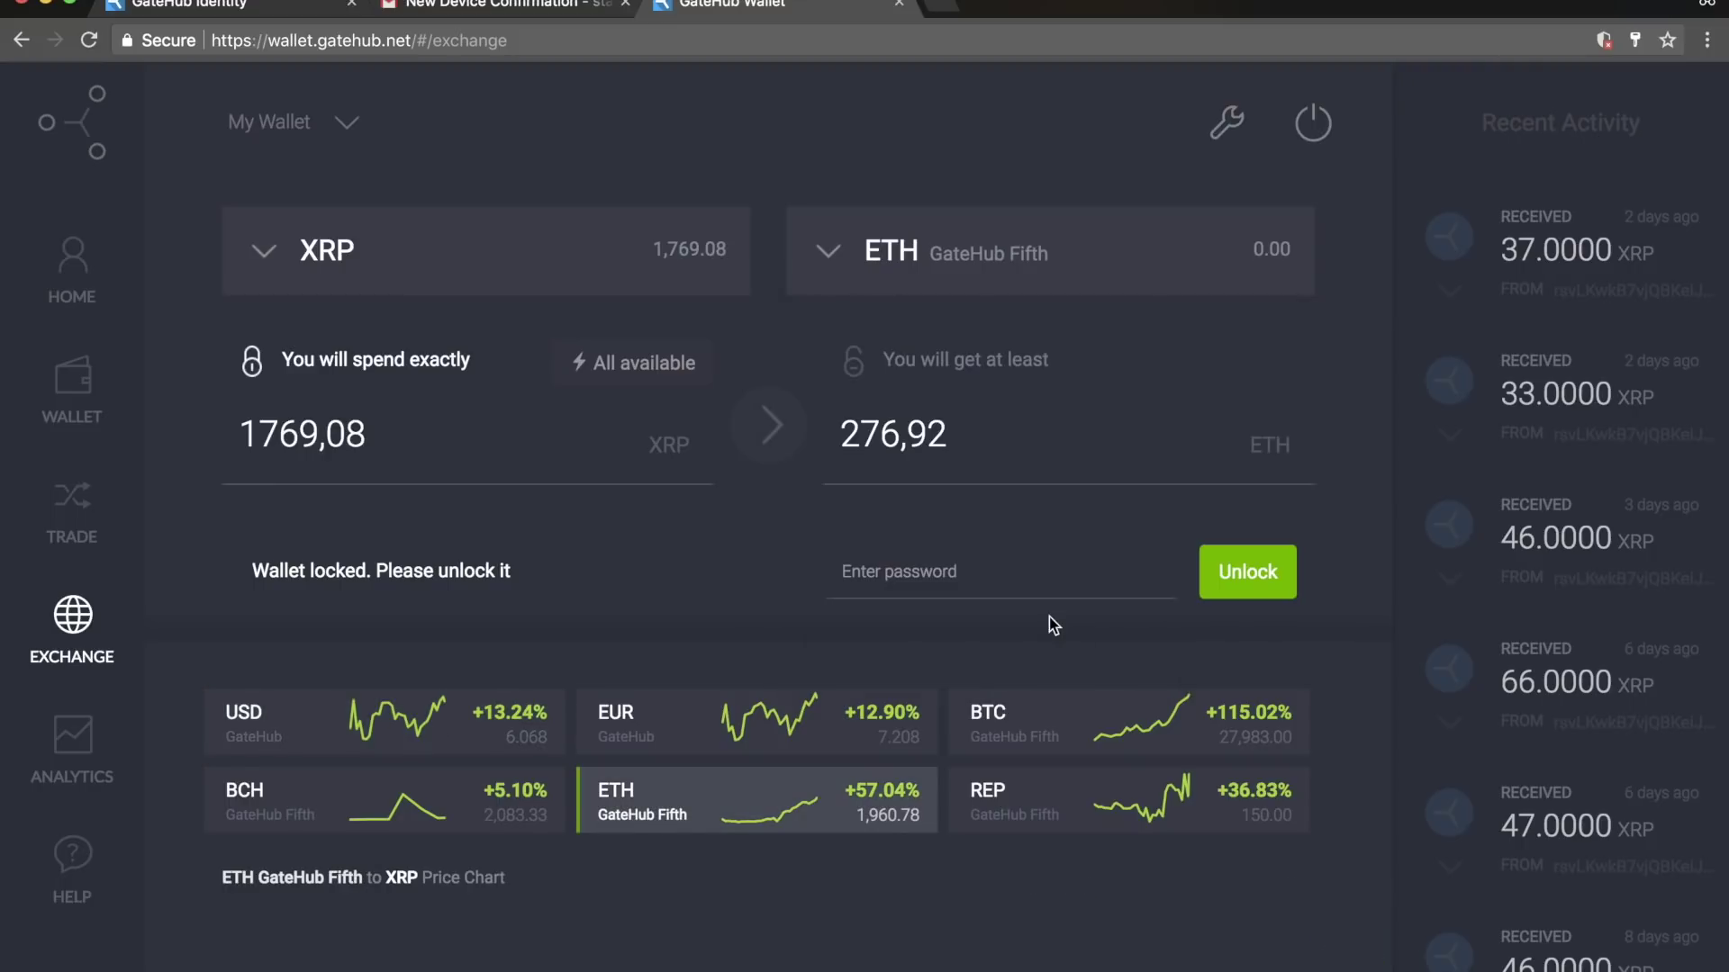
left_click(776, 432)
left_click(779, 436)
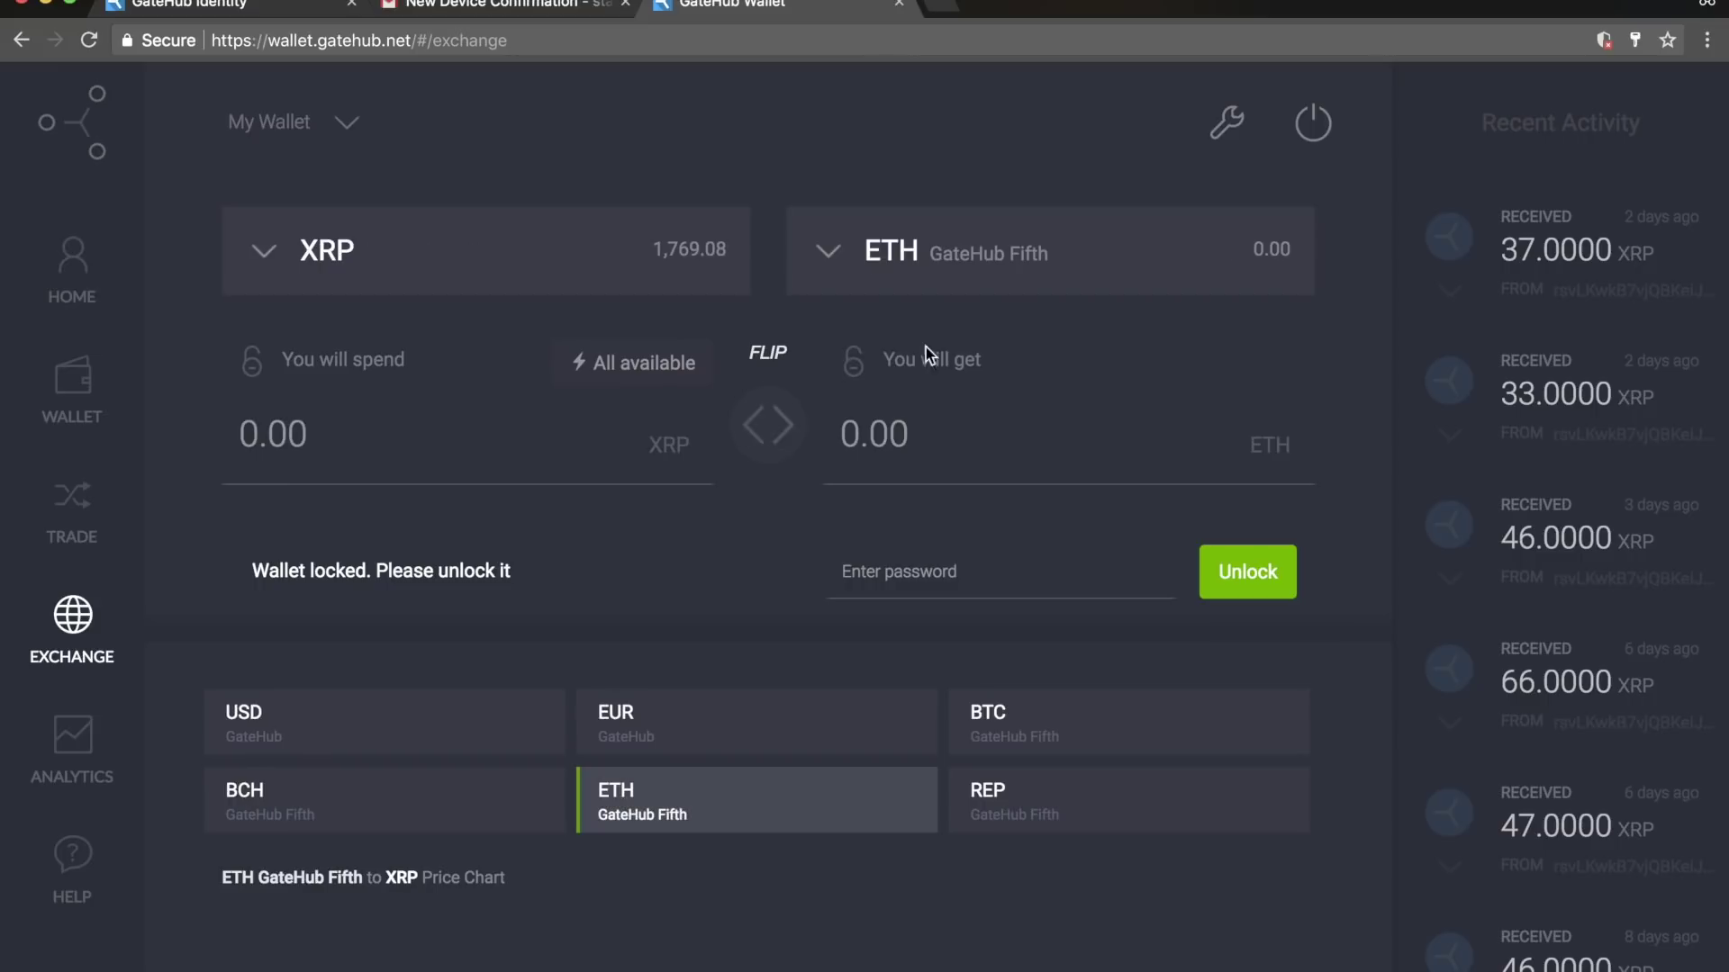
left_click(621, 367)
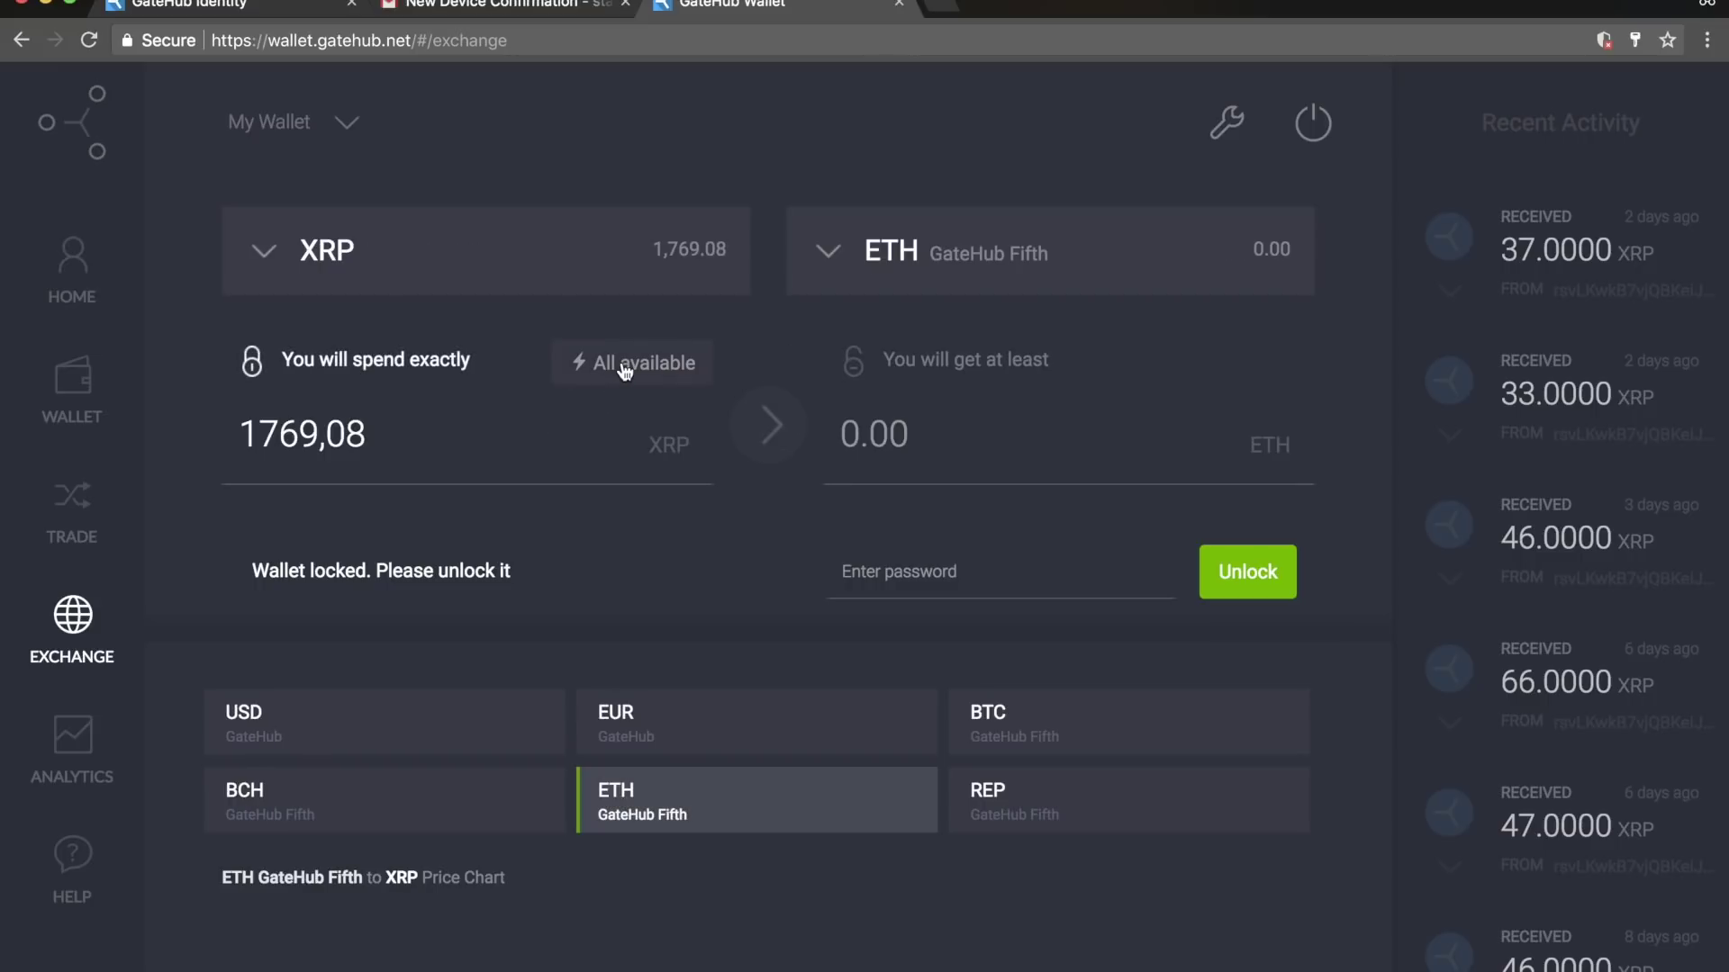
left_click(968, 450)
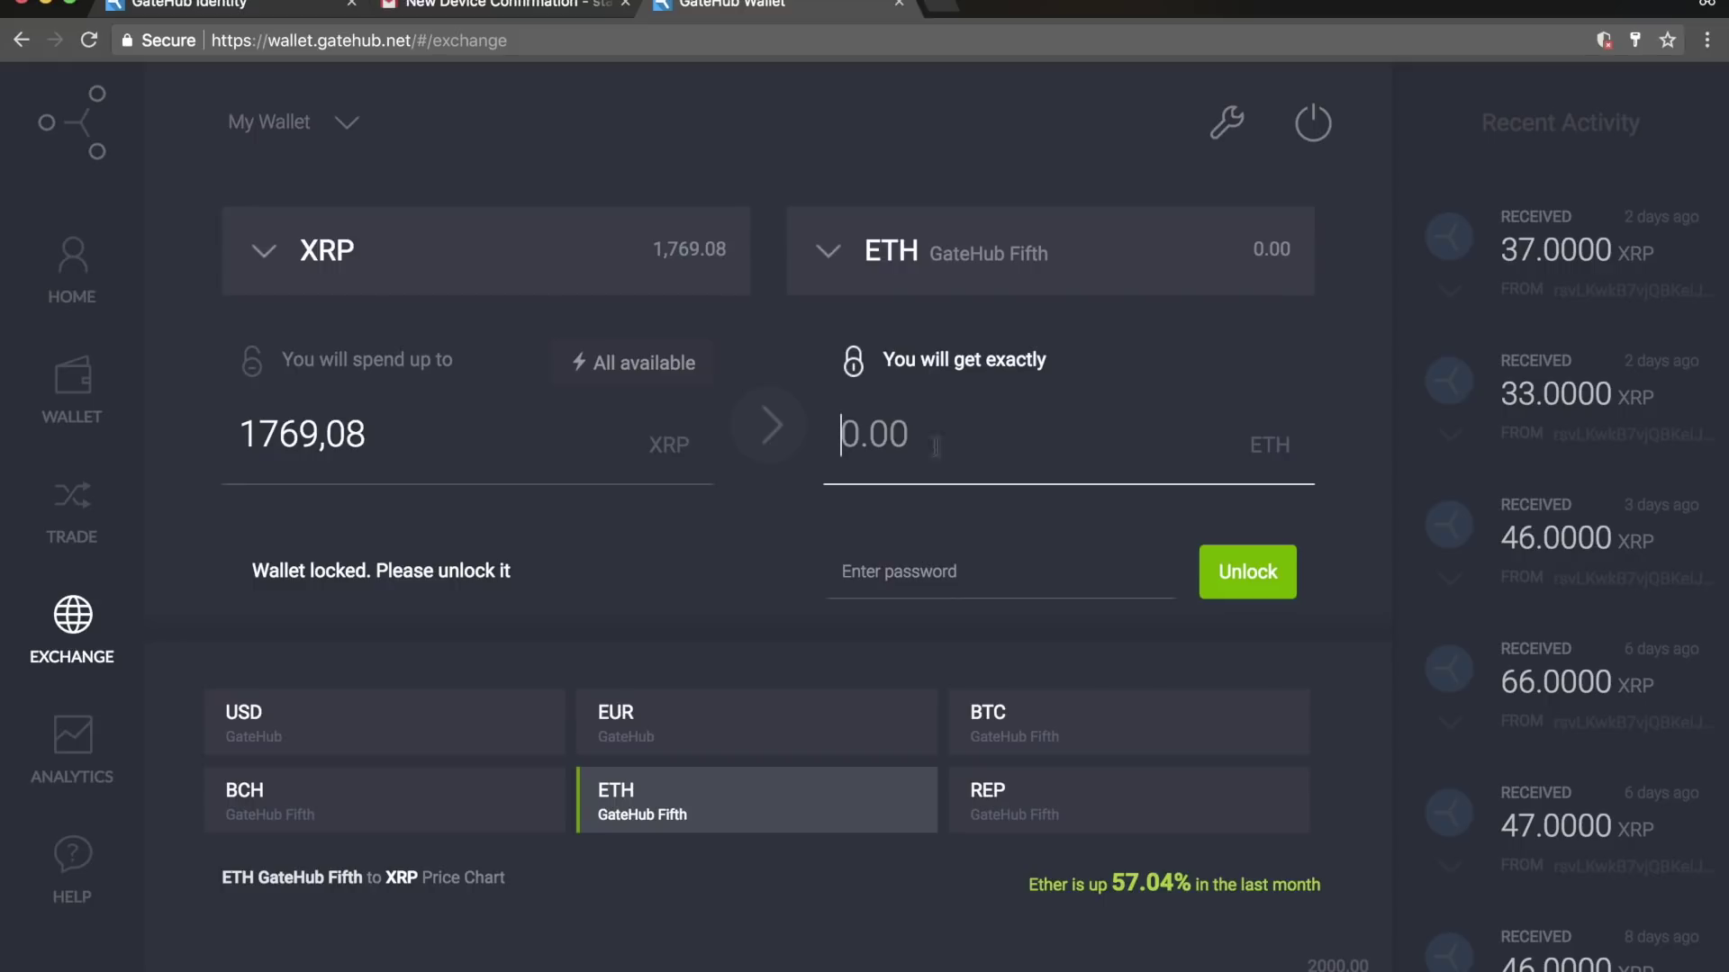
Unlock the wallet using the saved wallet password
left_click(1128, 583)
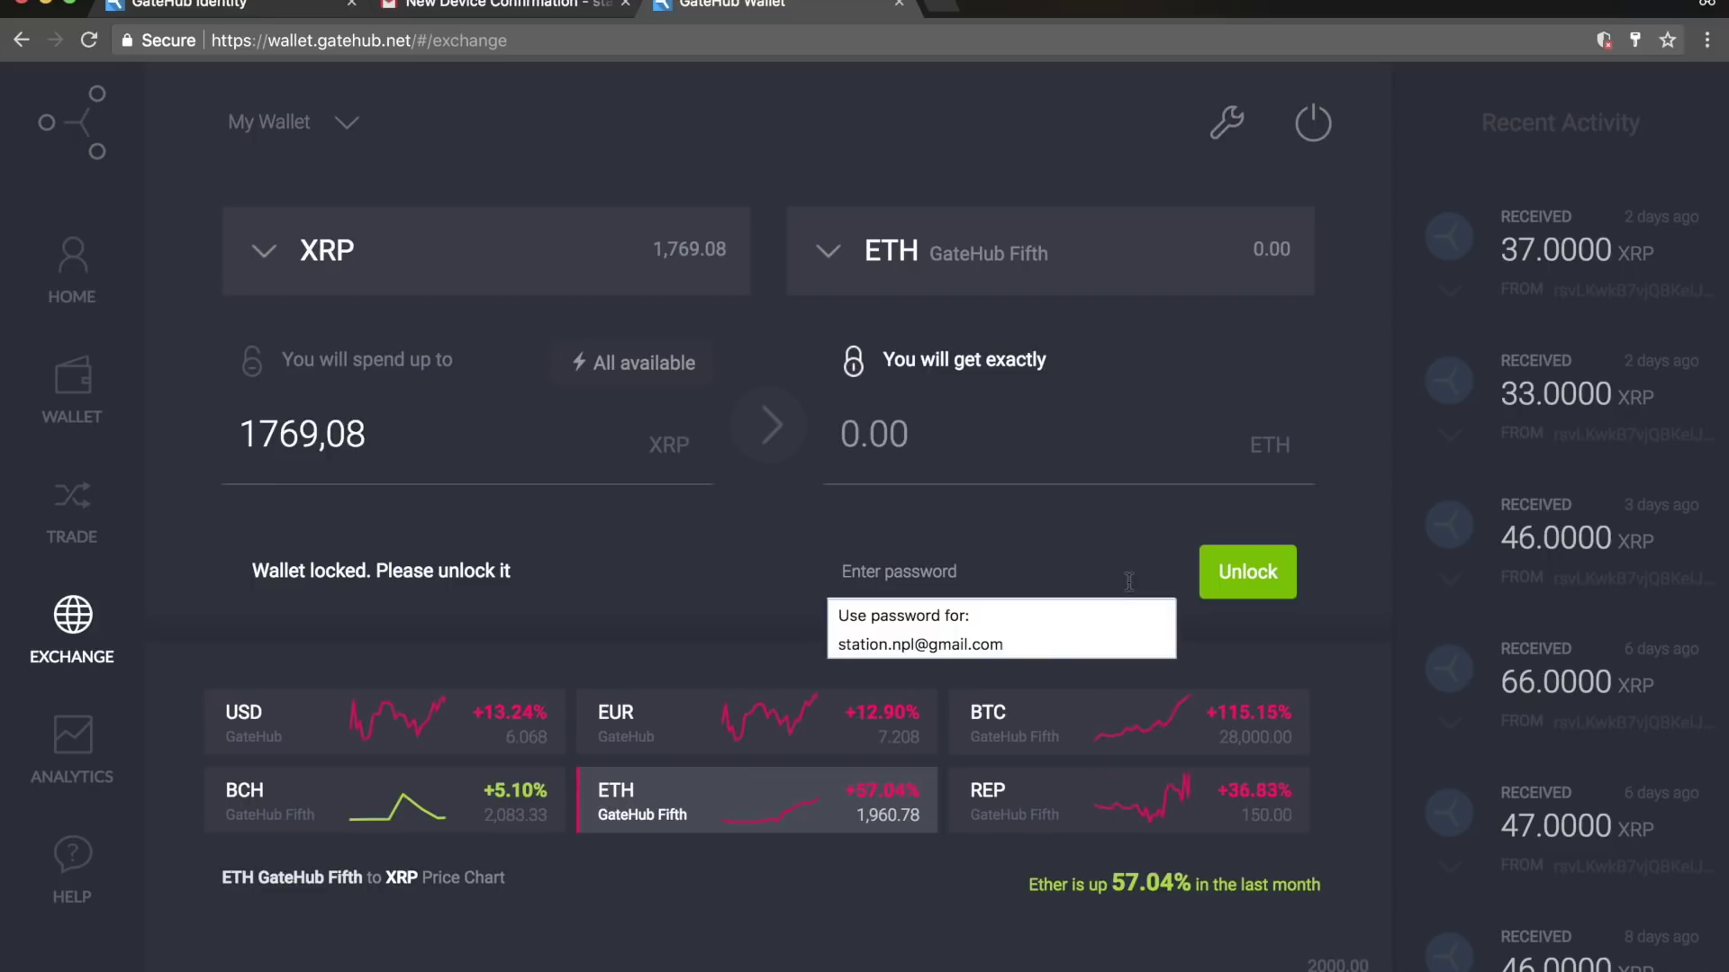
left_click(1088, 639)
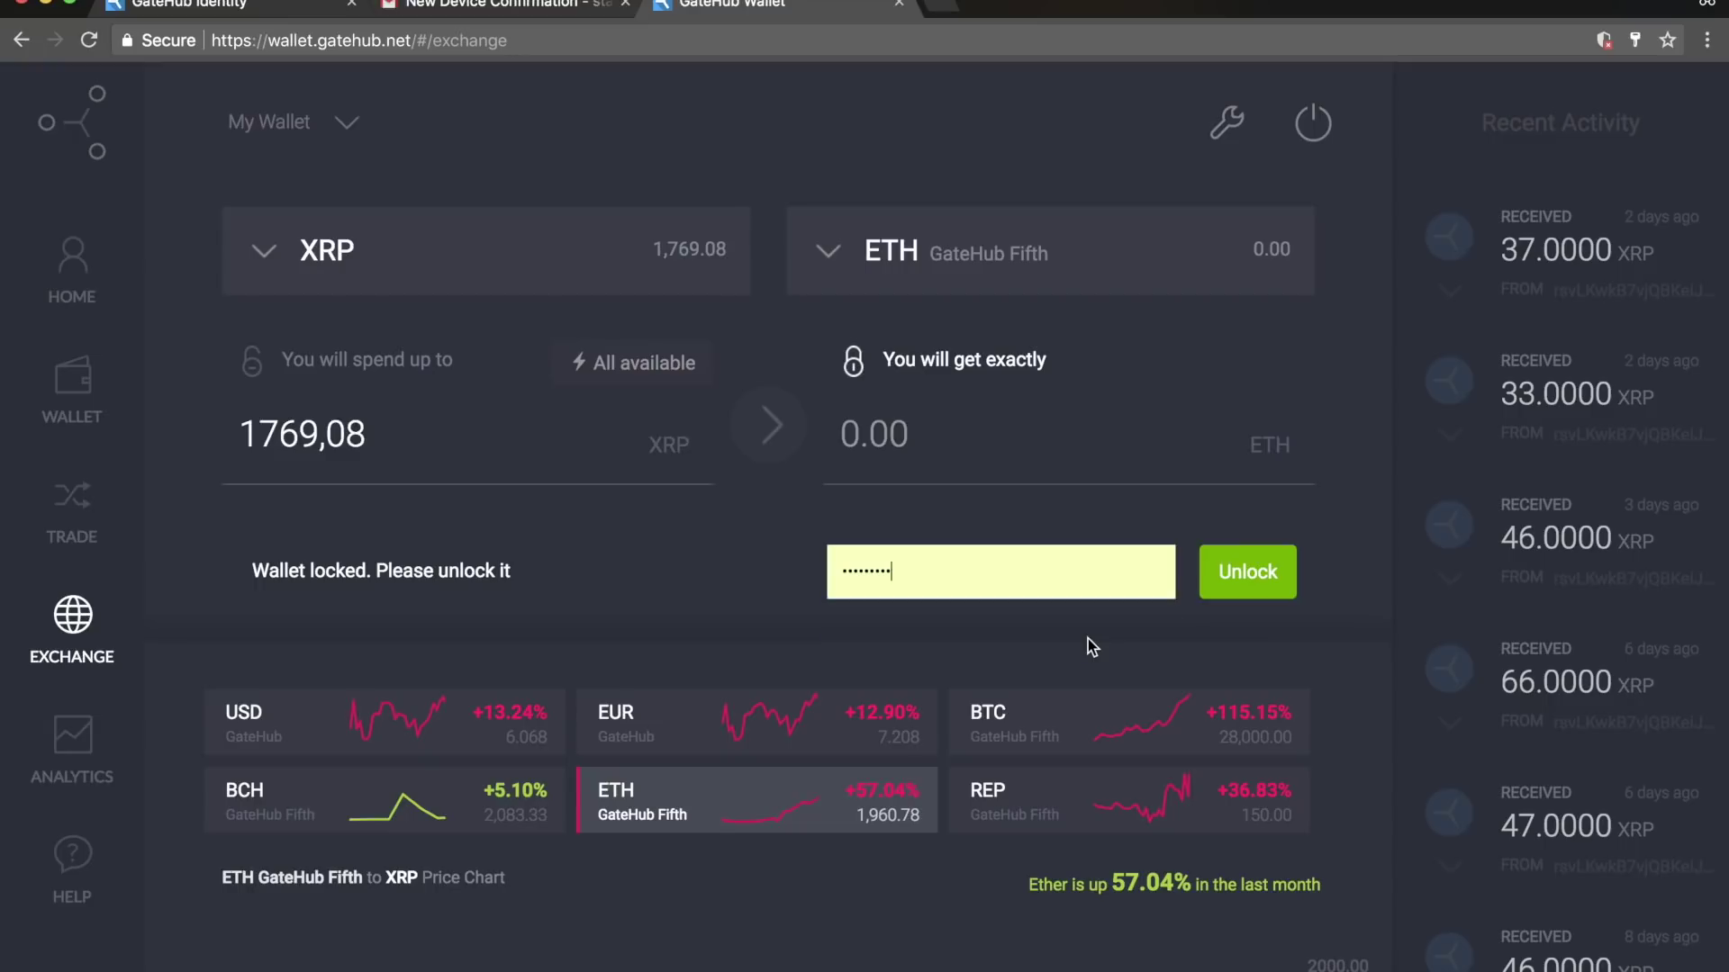
left_click(1232, 581)
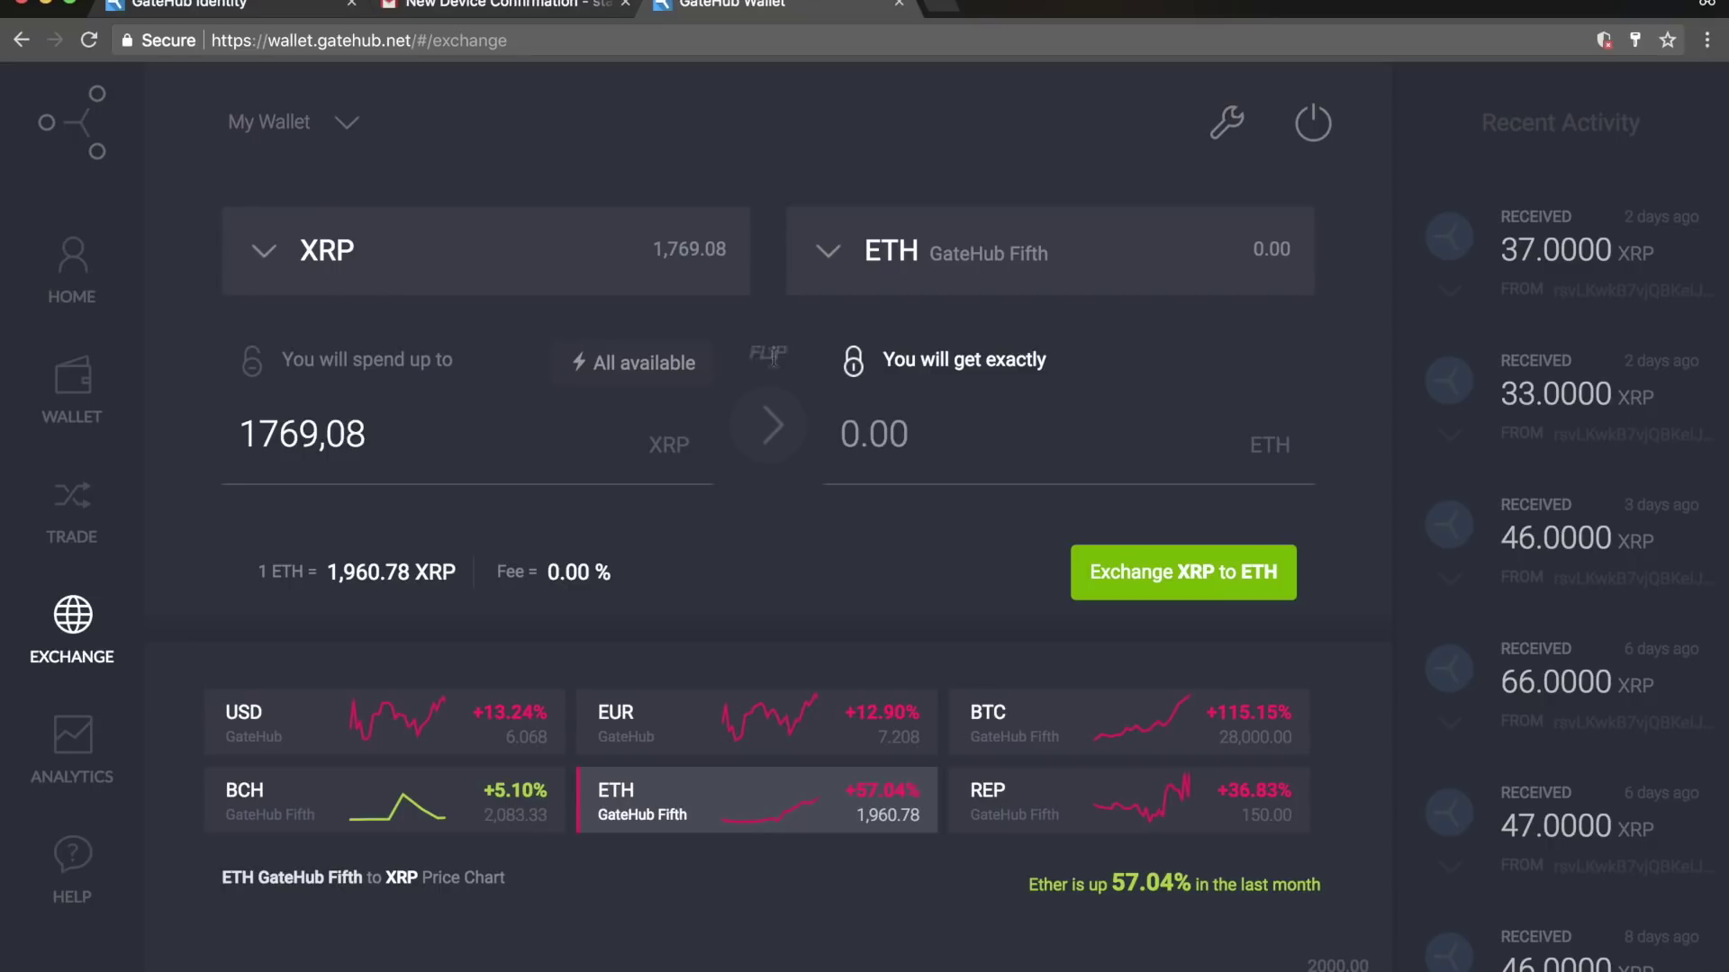
Choose BTC GateHub Fifth as target, flip the pair, enter 1 to spend, then reload Exchange via Home
left_click(712, 261)
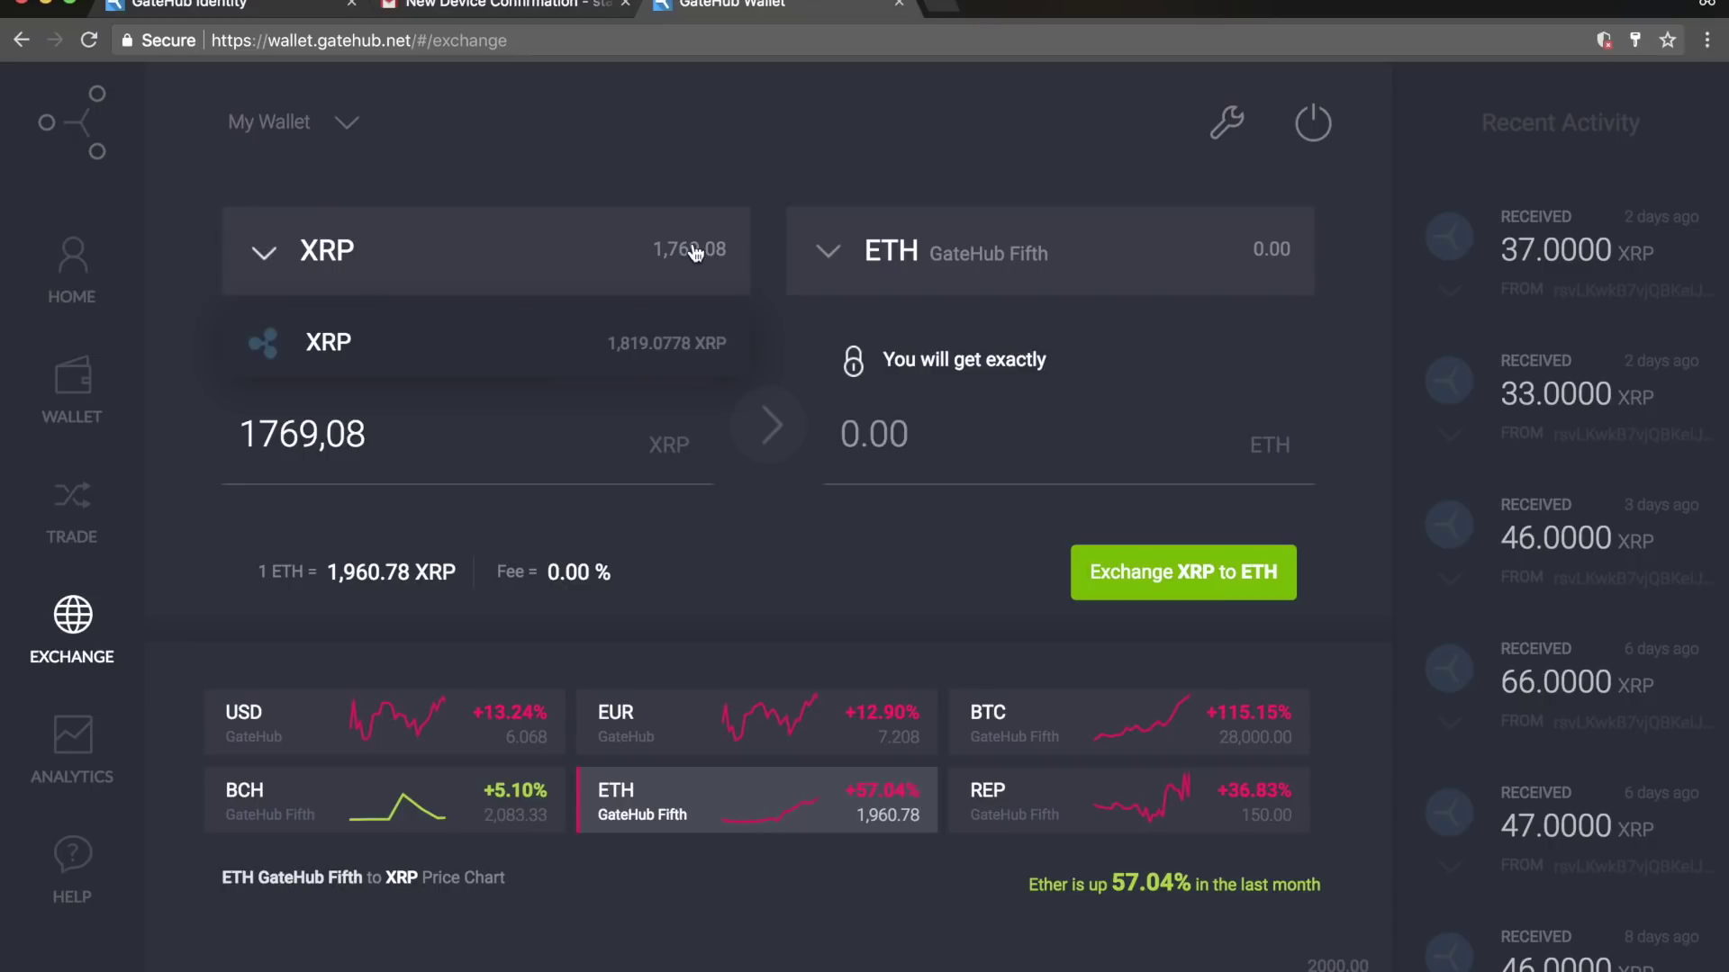
left_click(696, 252)
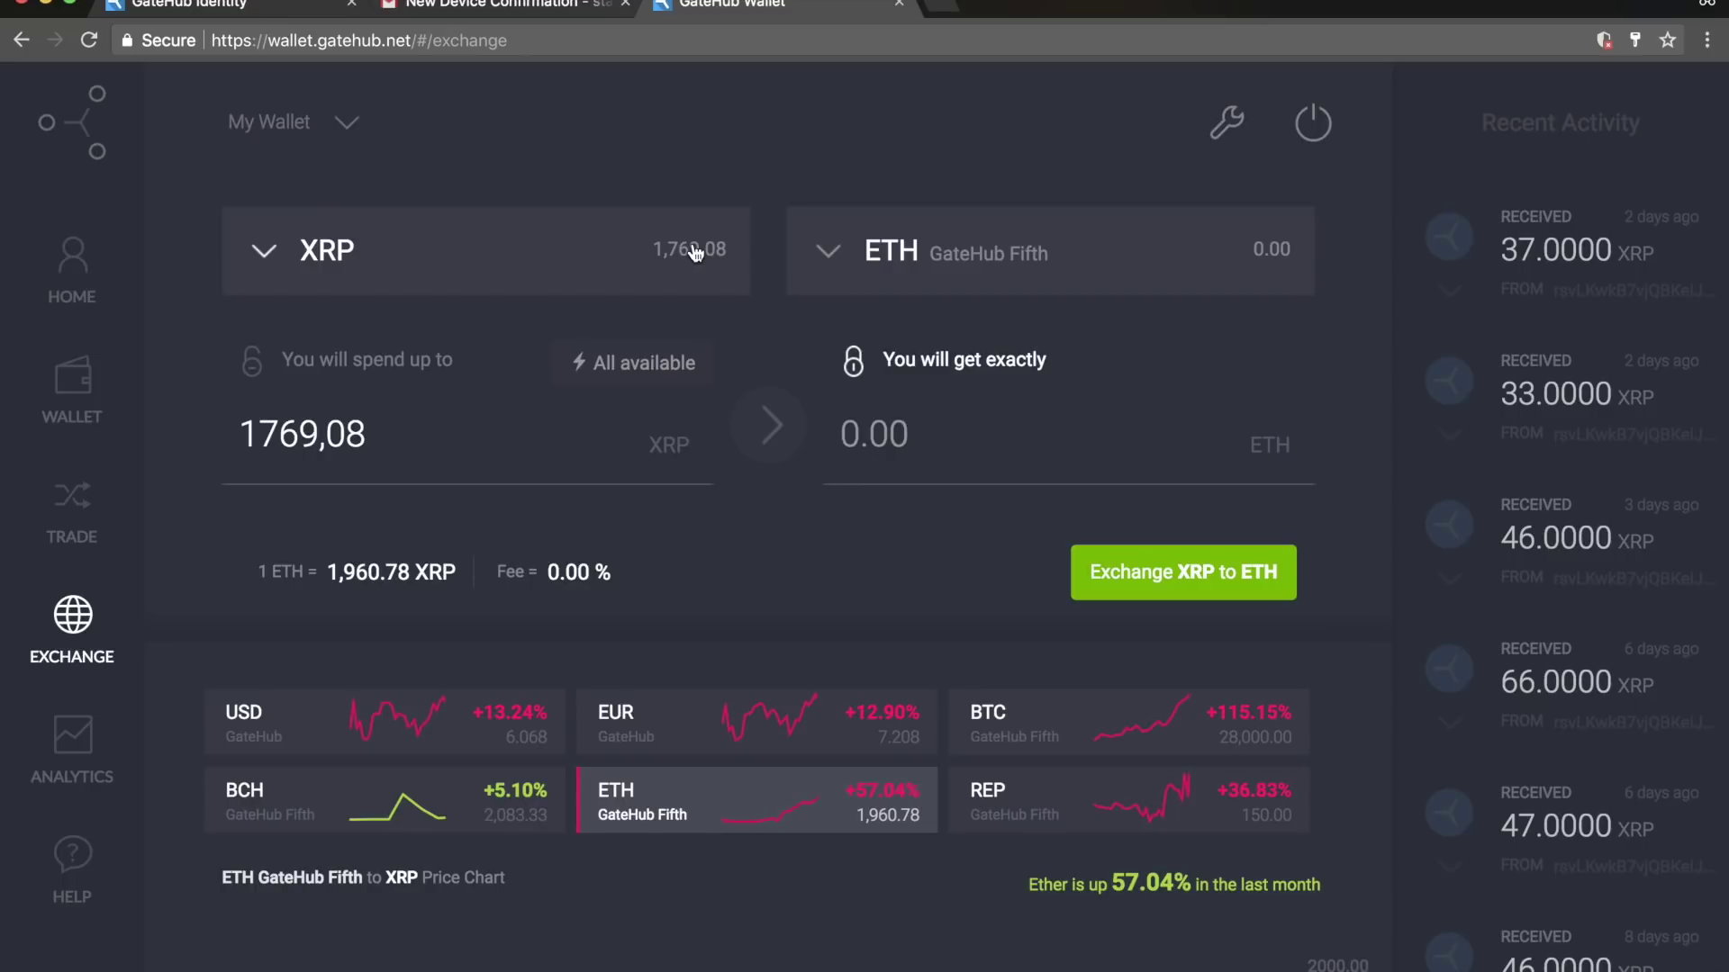
left_click(355, 260)
left_click(355, 261)
left_click(902, 266)
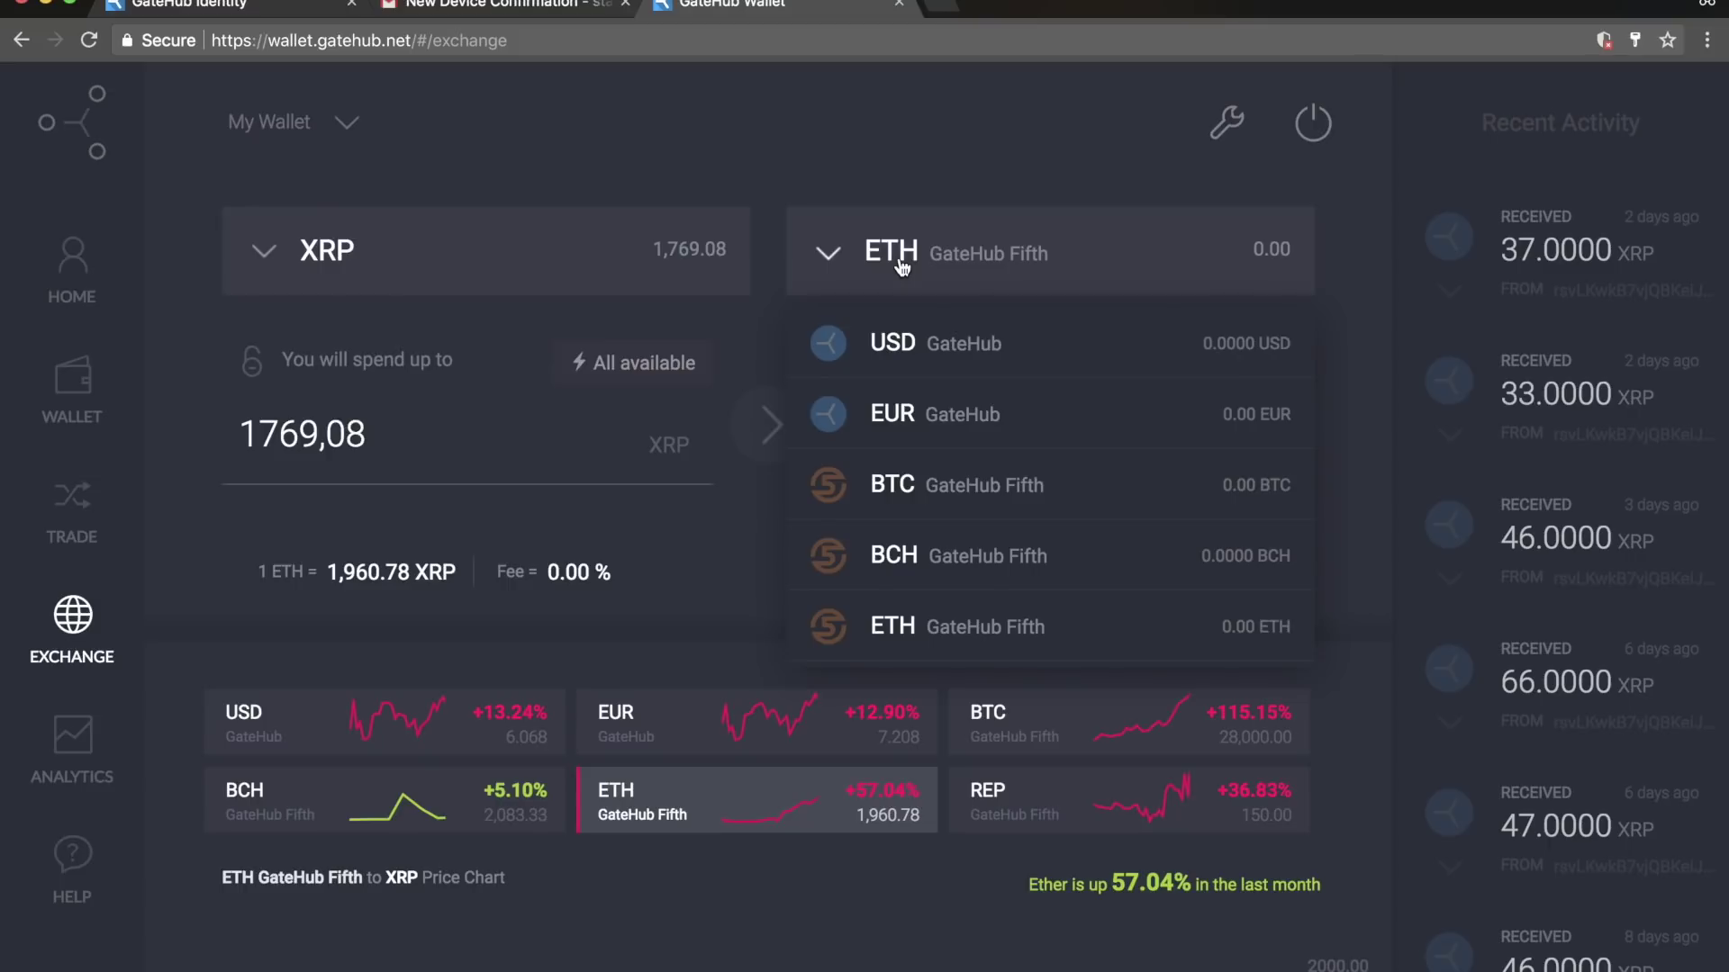
left_click(963, 498)
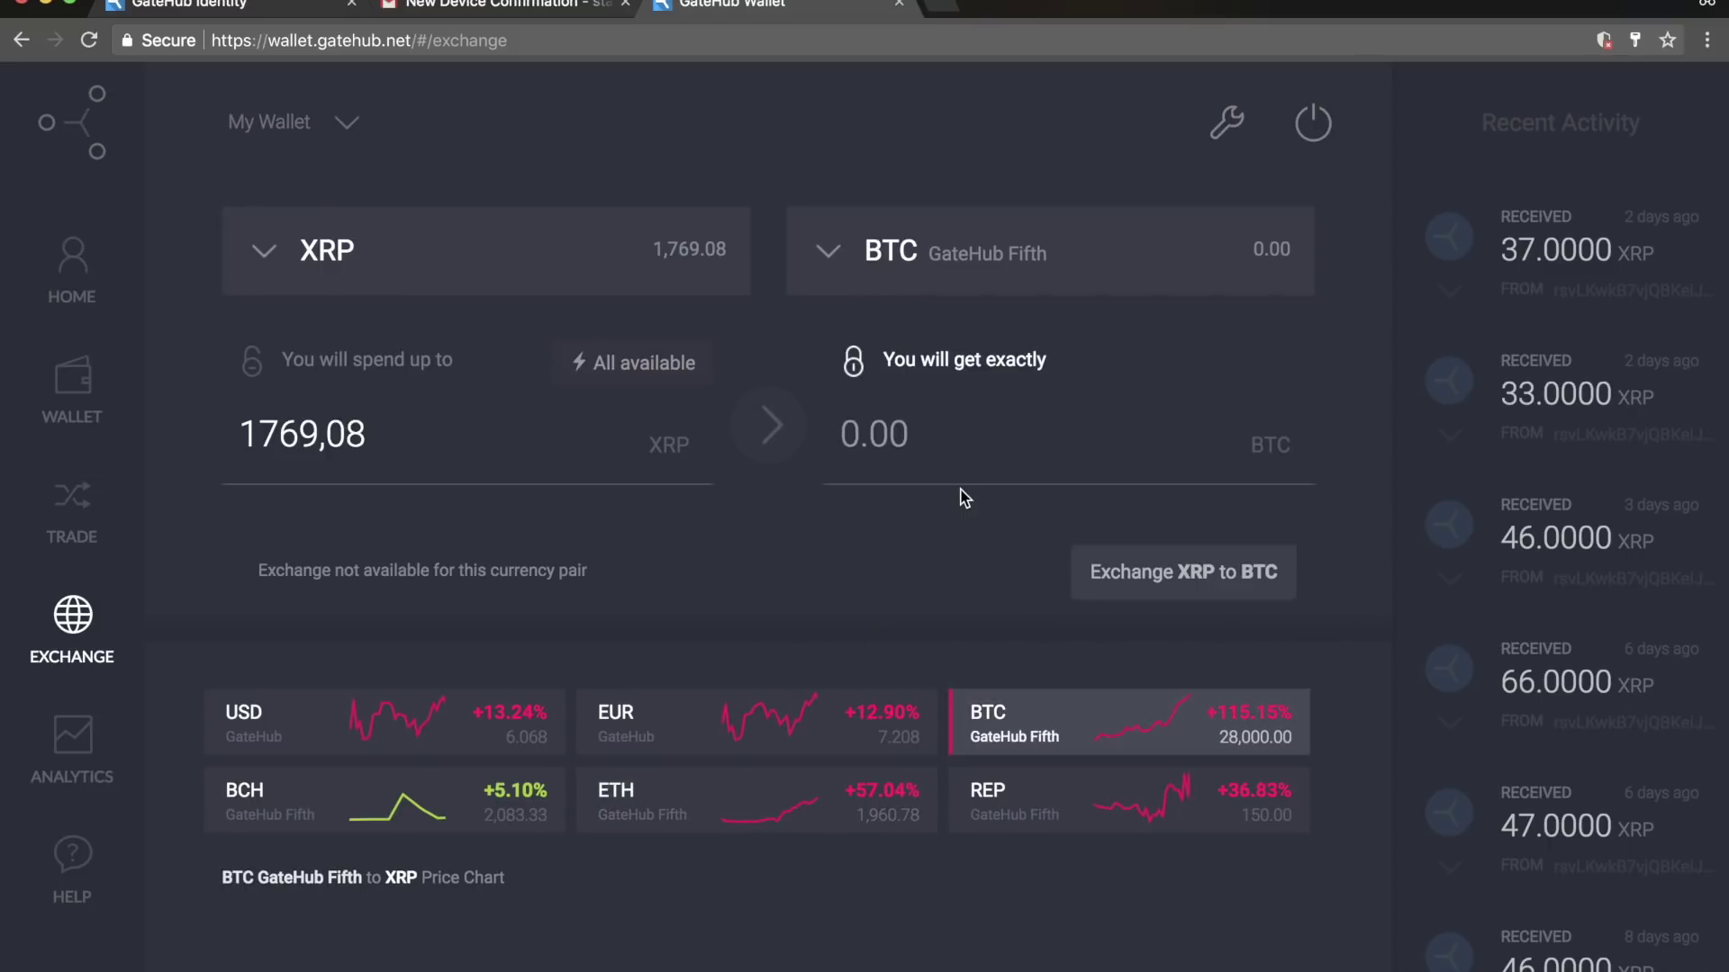
left_click(786, 427)
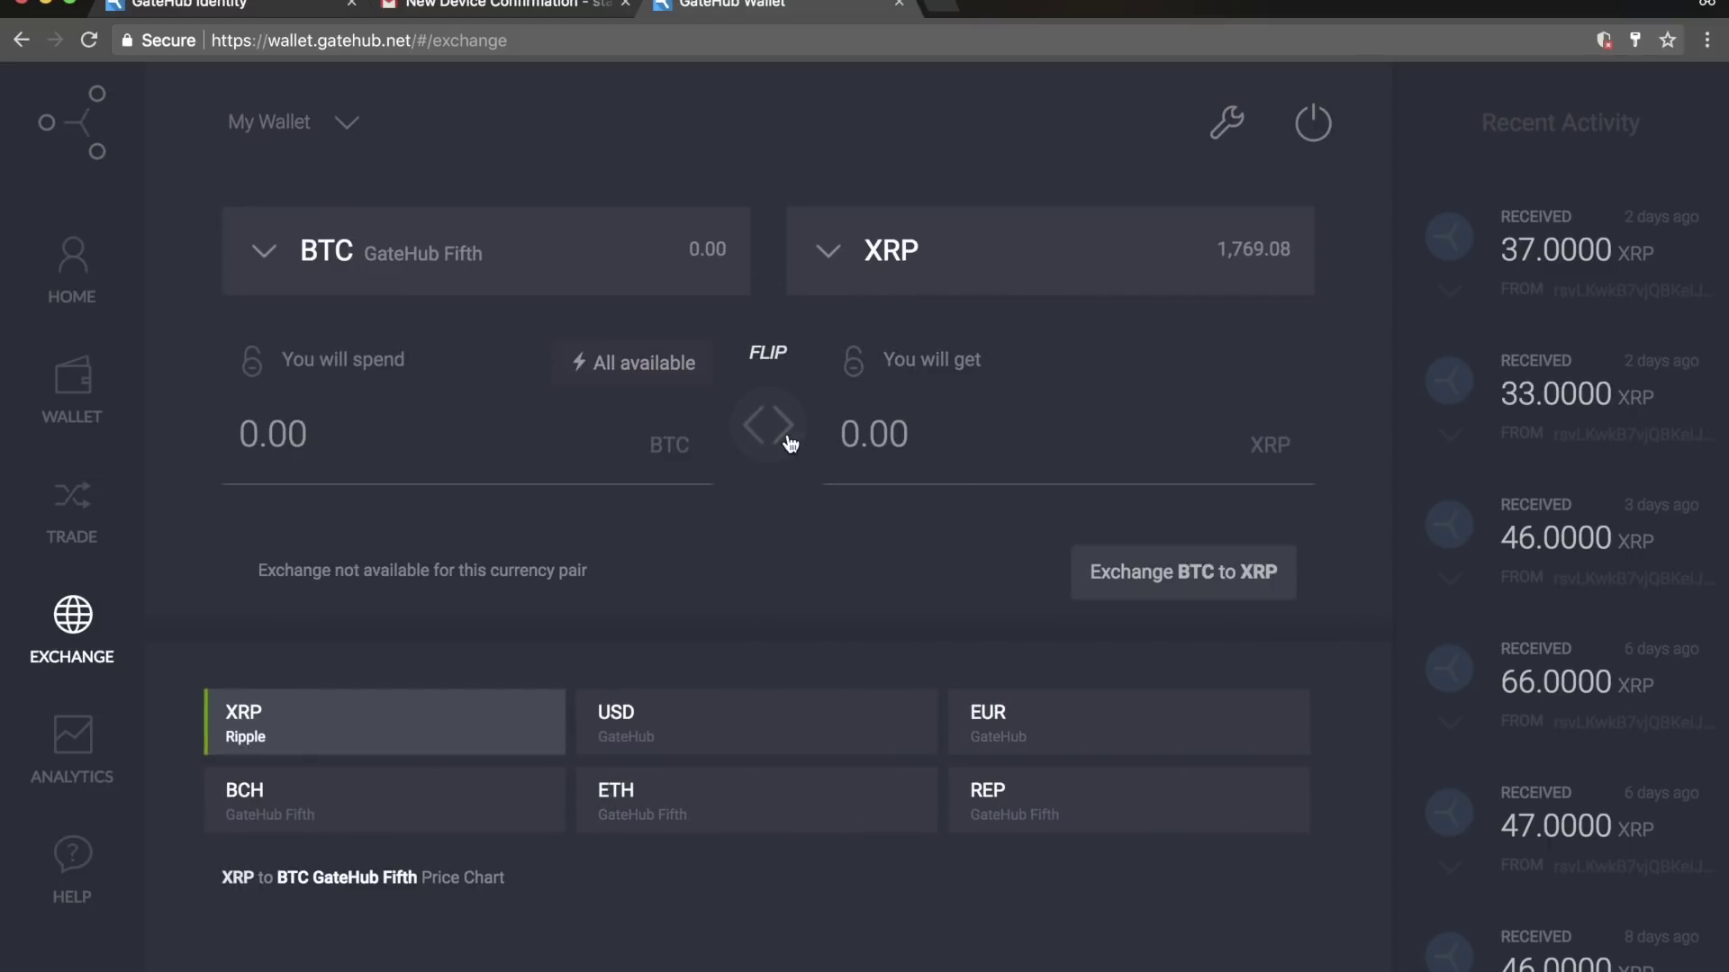
left_click(407, 447)
type("1")
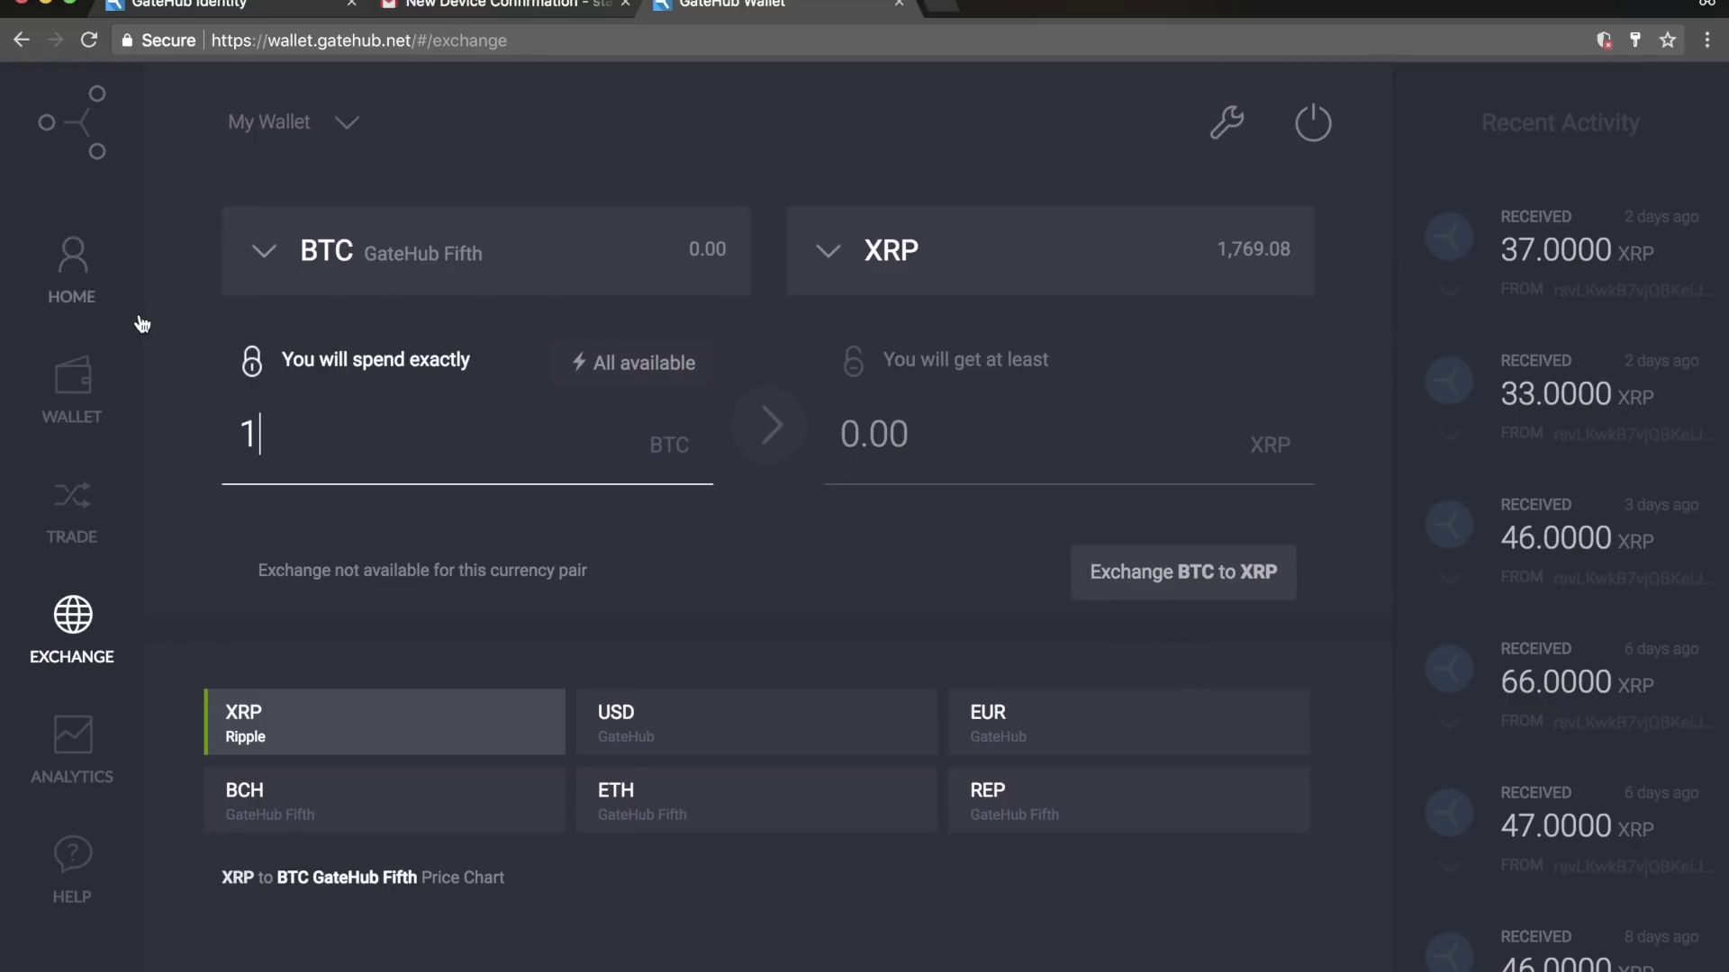
left_click(91, 291)
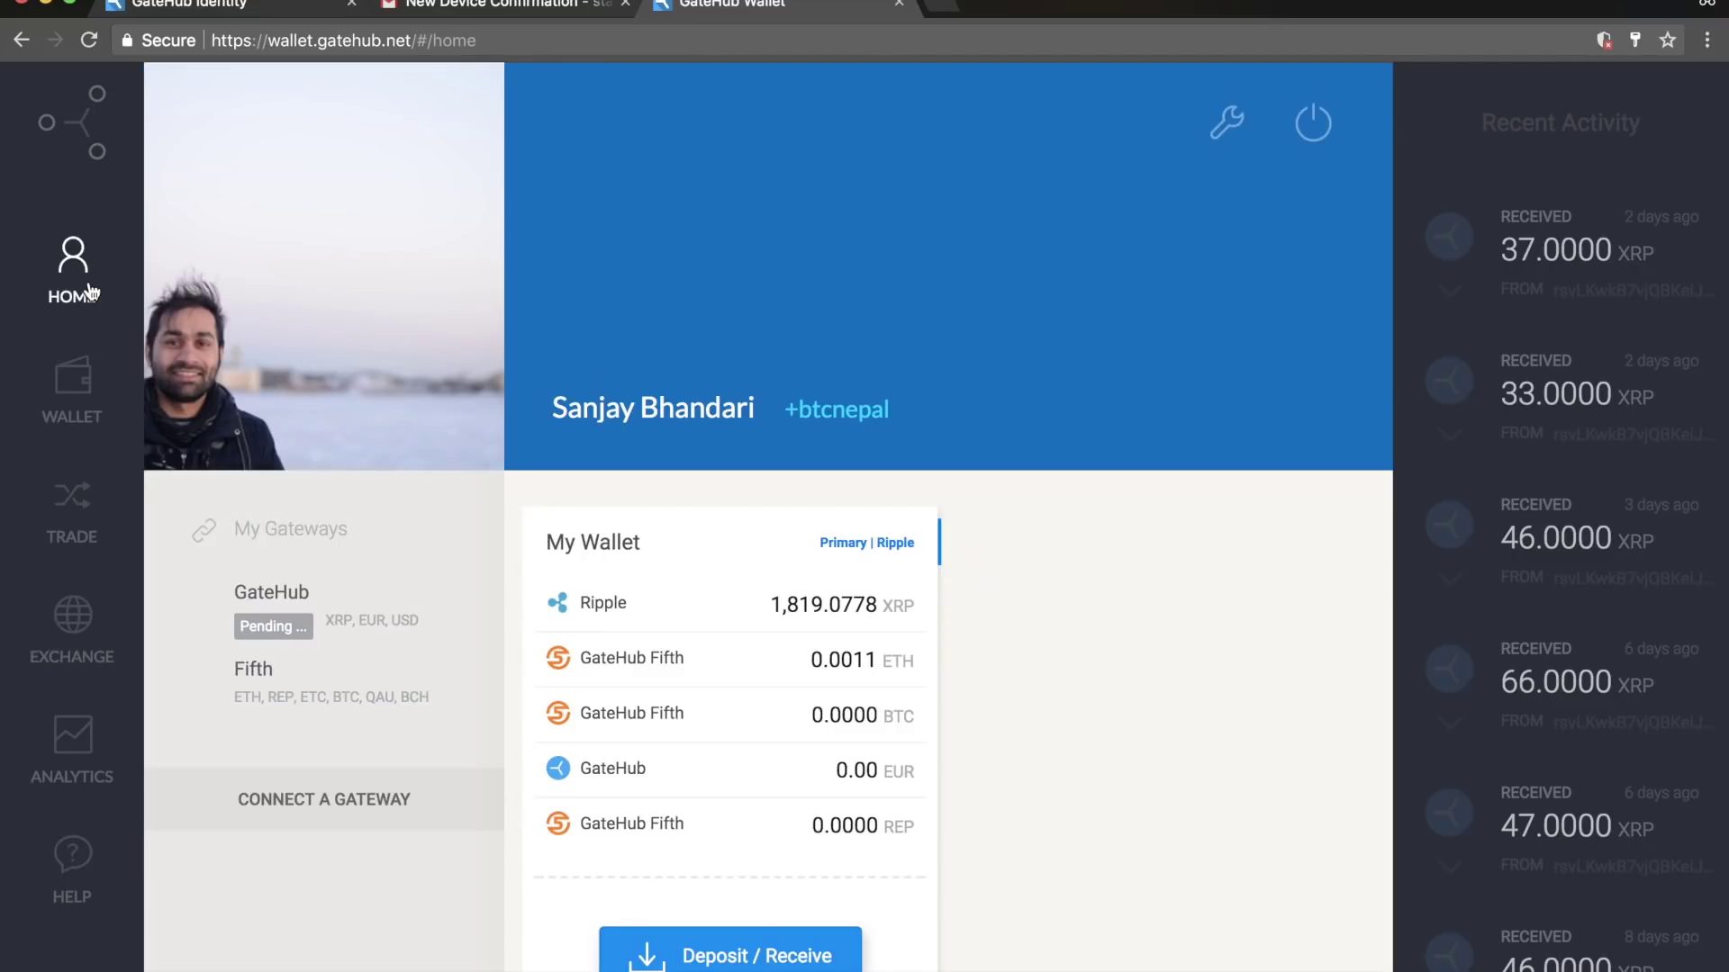
left_click(91, 612)
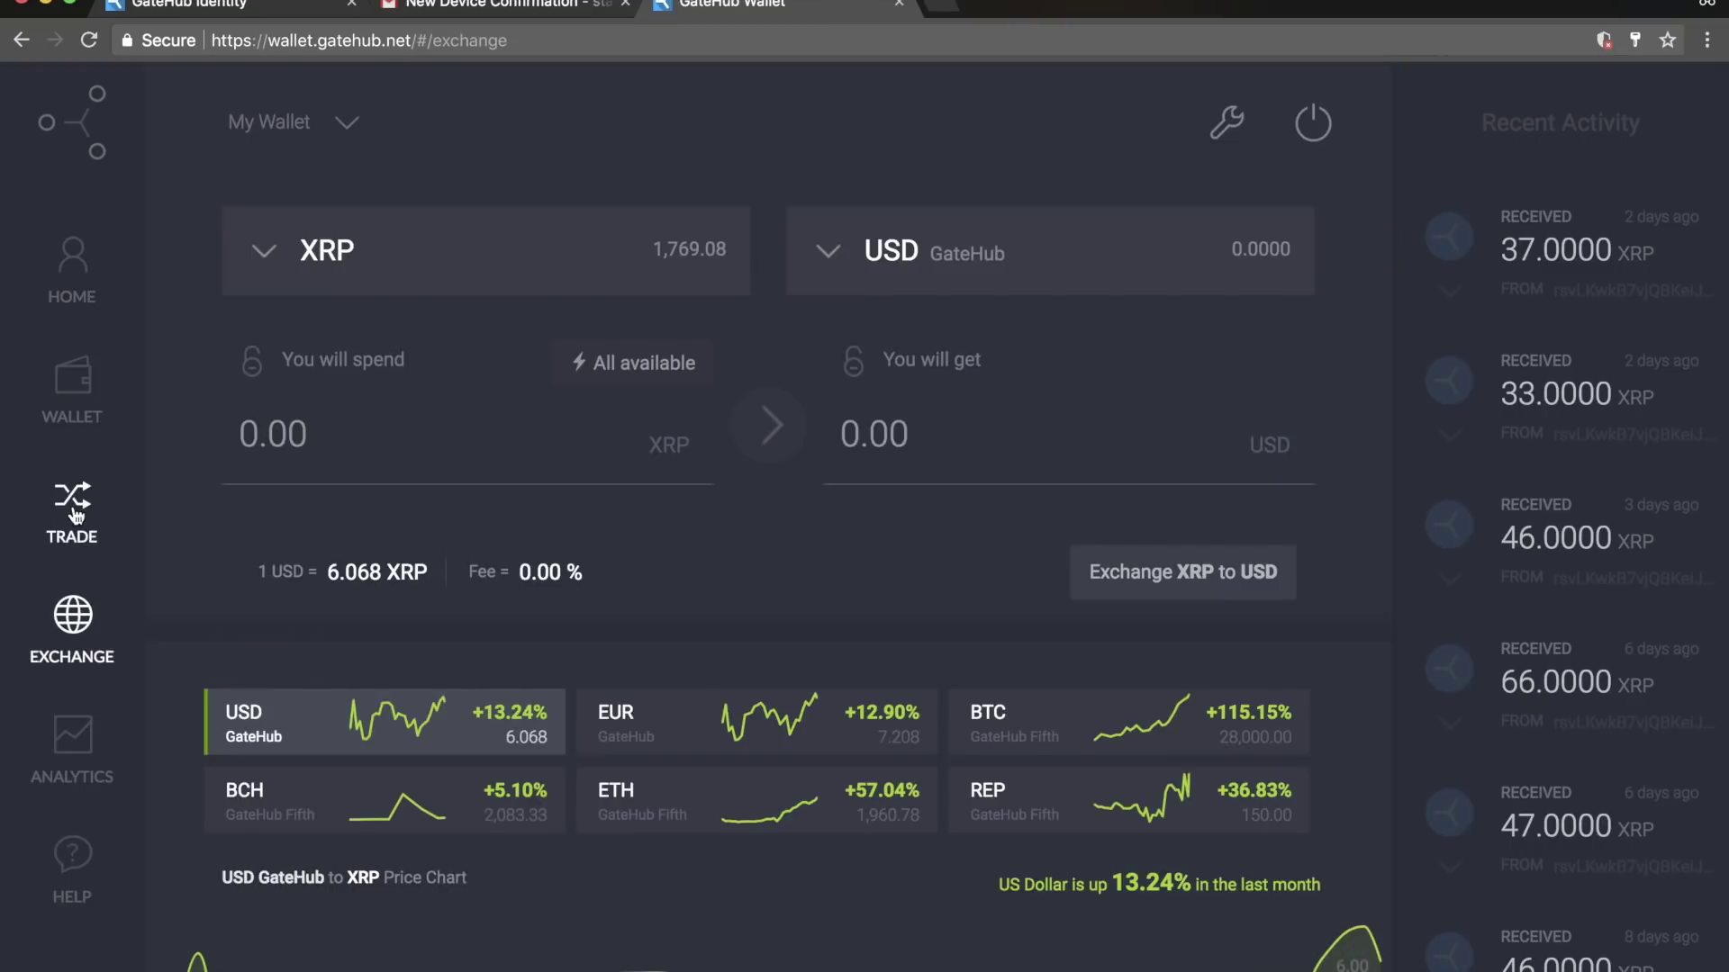
Open the Trade page, scroll to the order book, and keep XRP as base currency
left_click(77, 515)
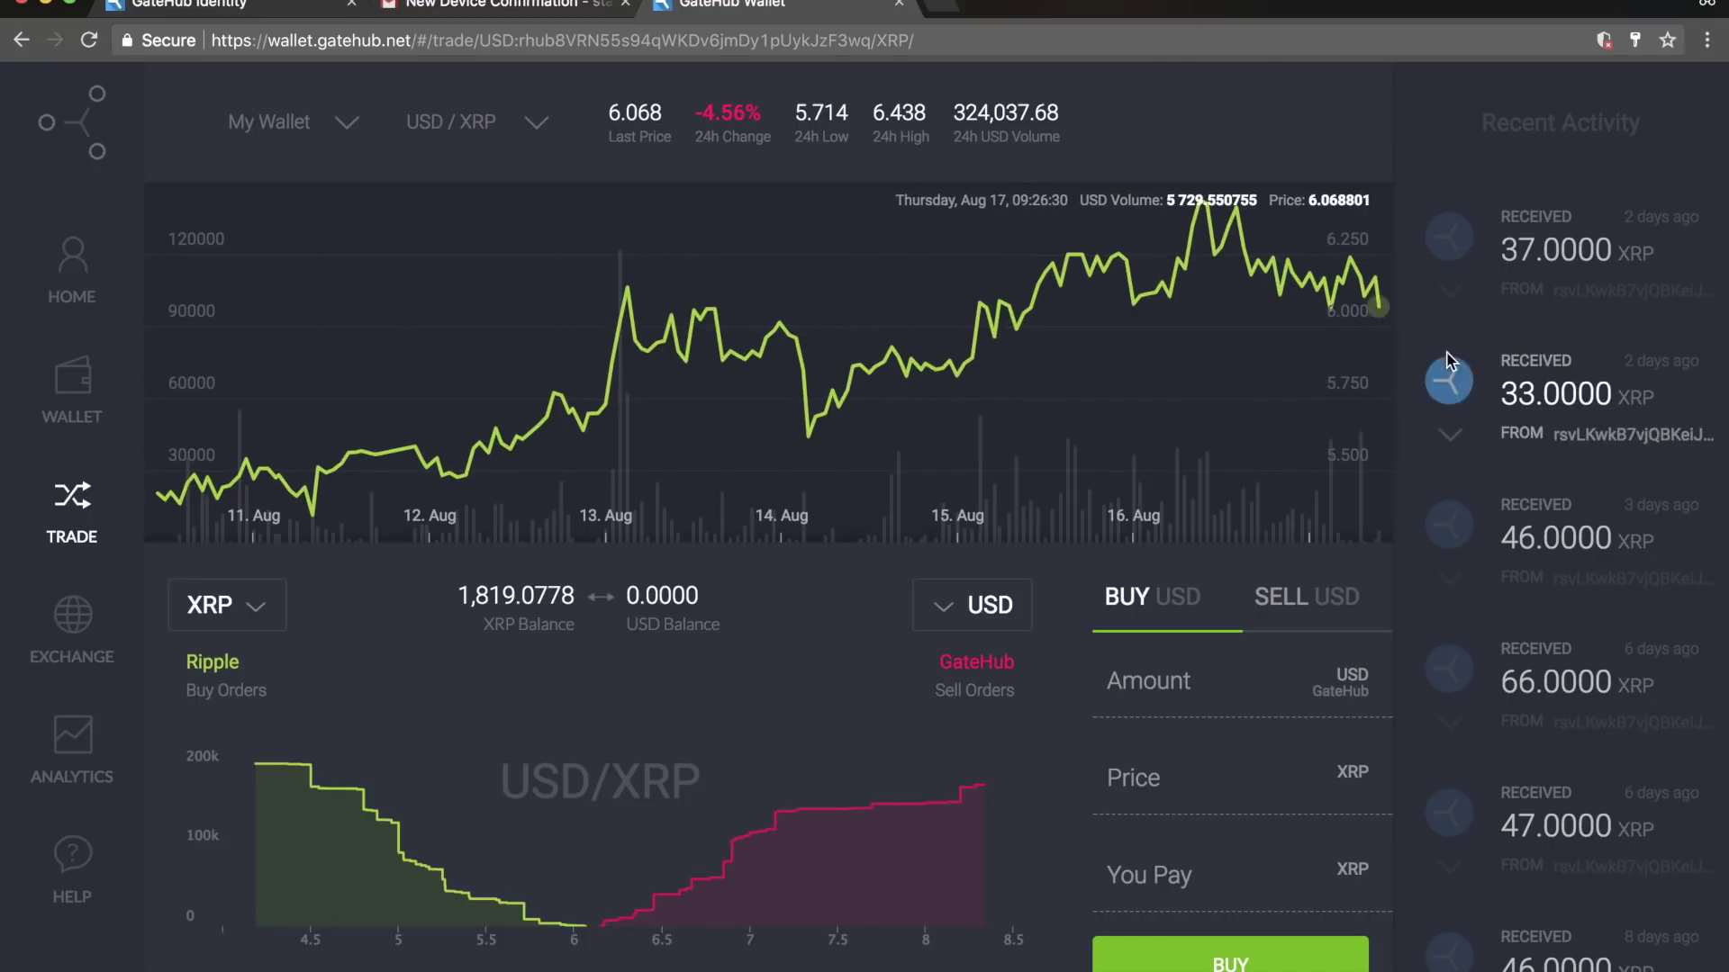
scroll(959, 529, "down", 3)
scroll(959, 529, "down", 2)
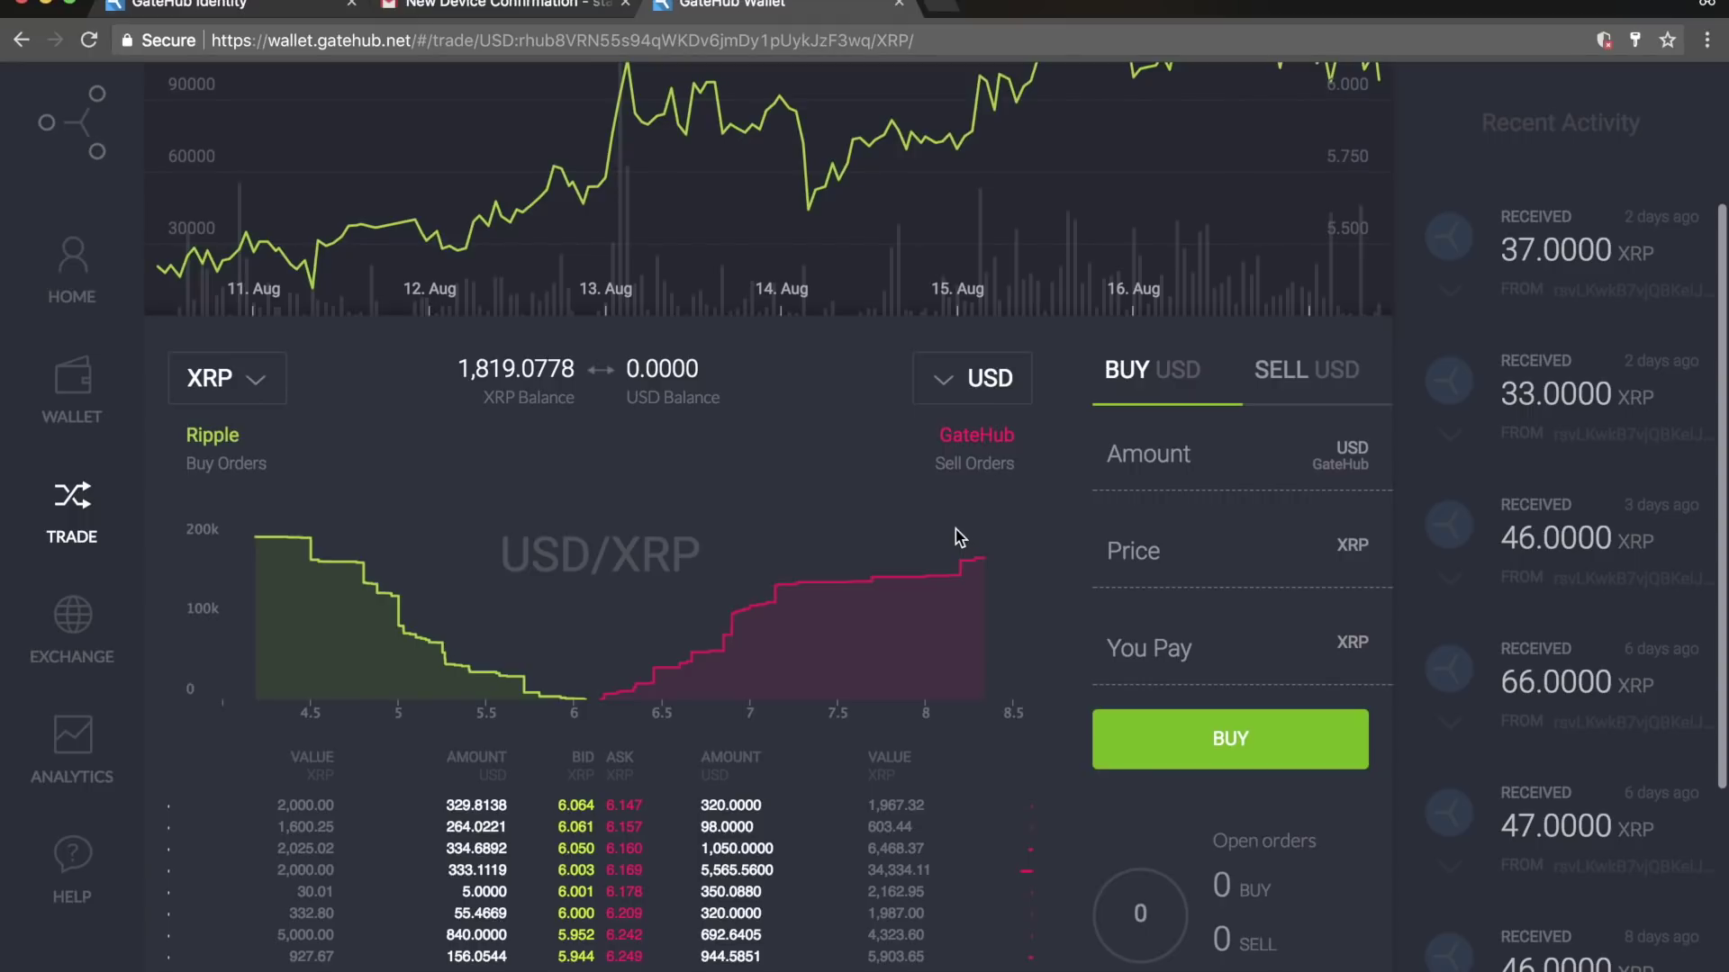
left_click(254, 382)
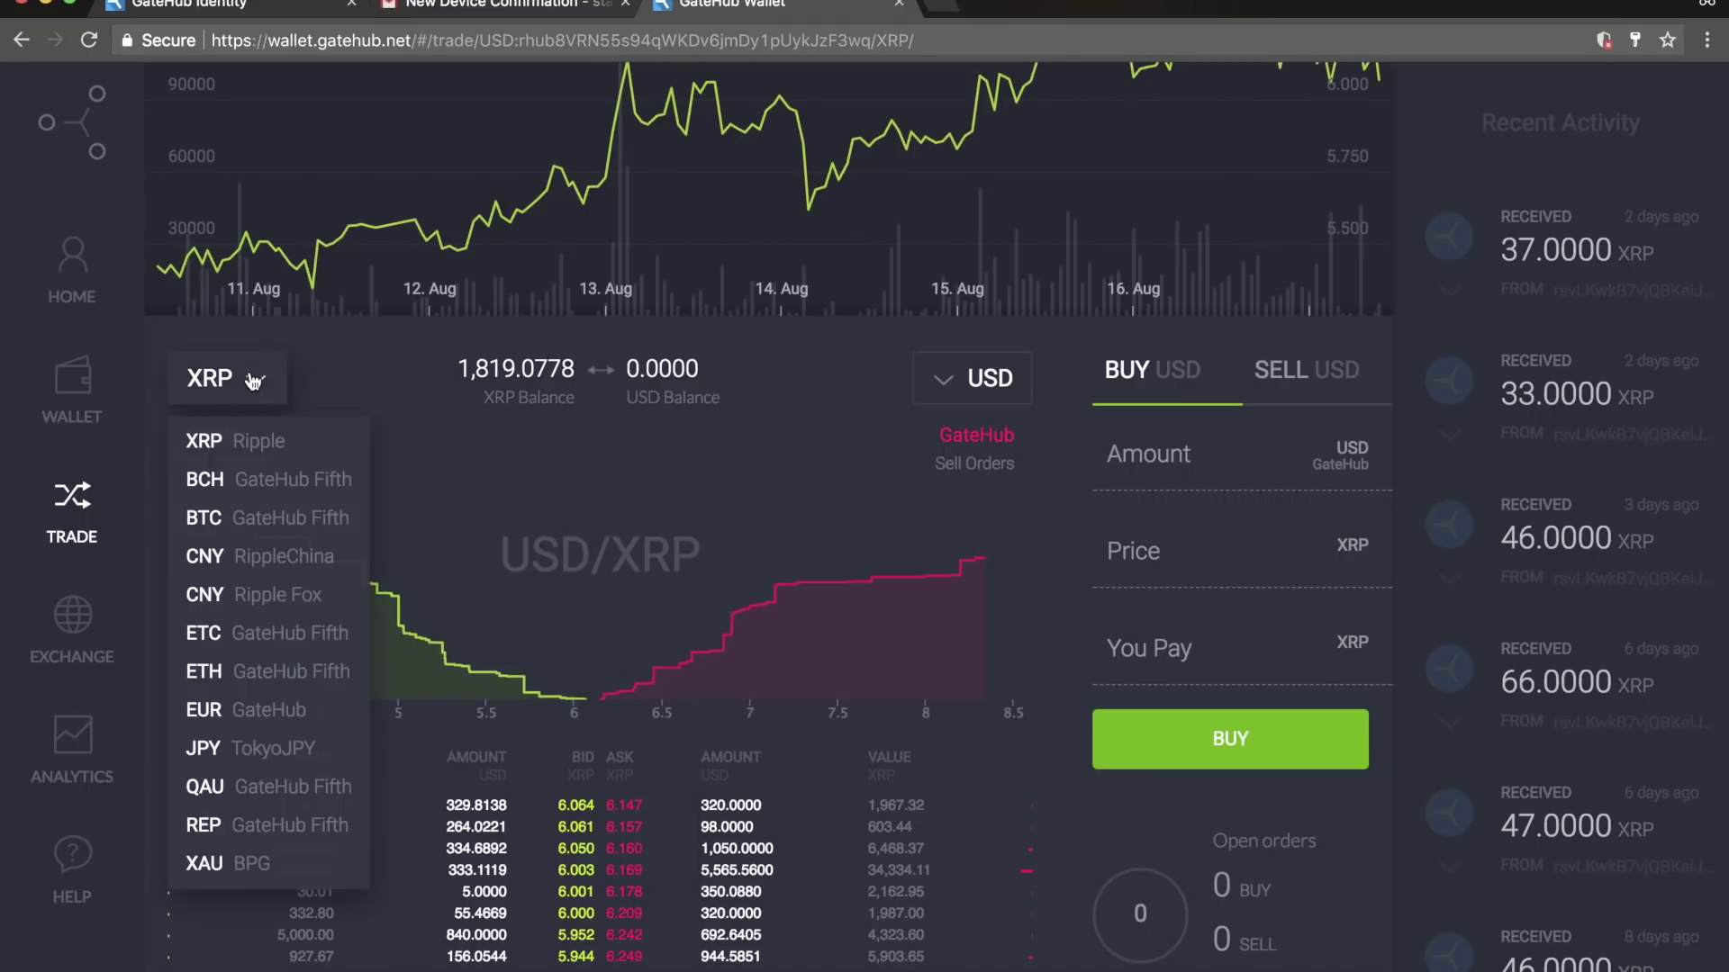
left_click(291, 450)
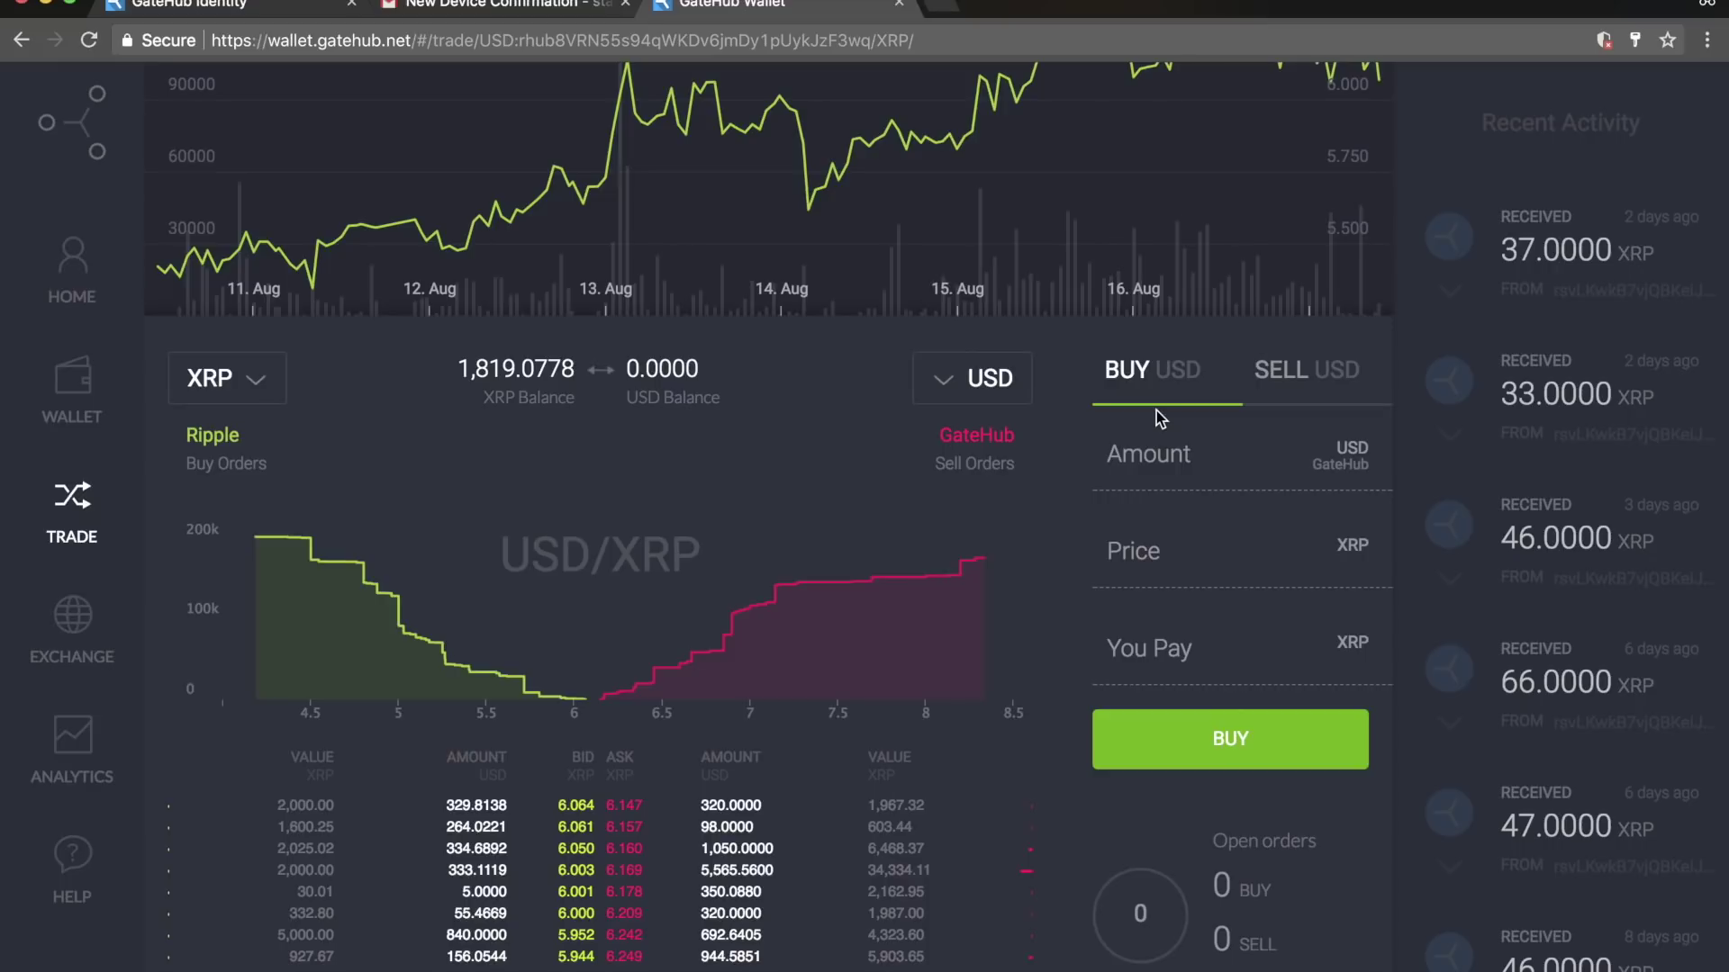
Try the buy form's amount and price fields, then reverse the market to XRP/USD
left_click(1196, 450)
left_click(1211, 563)
left_click(599, 374)
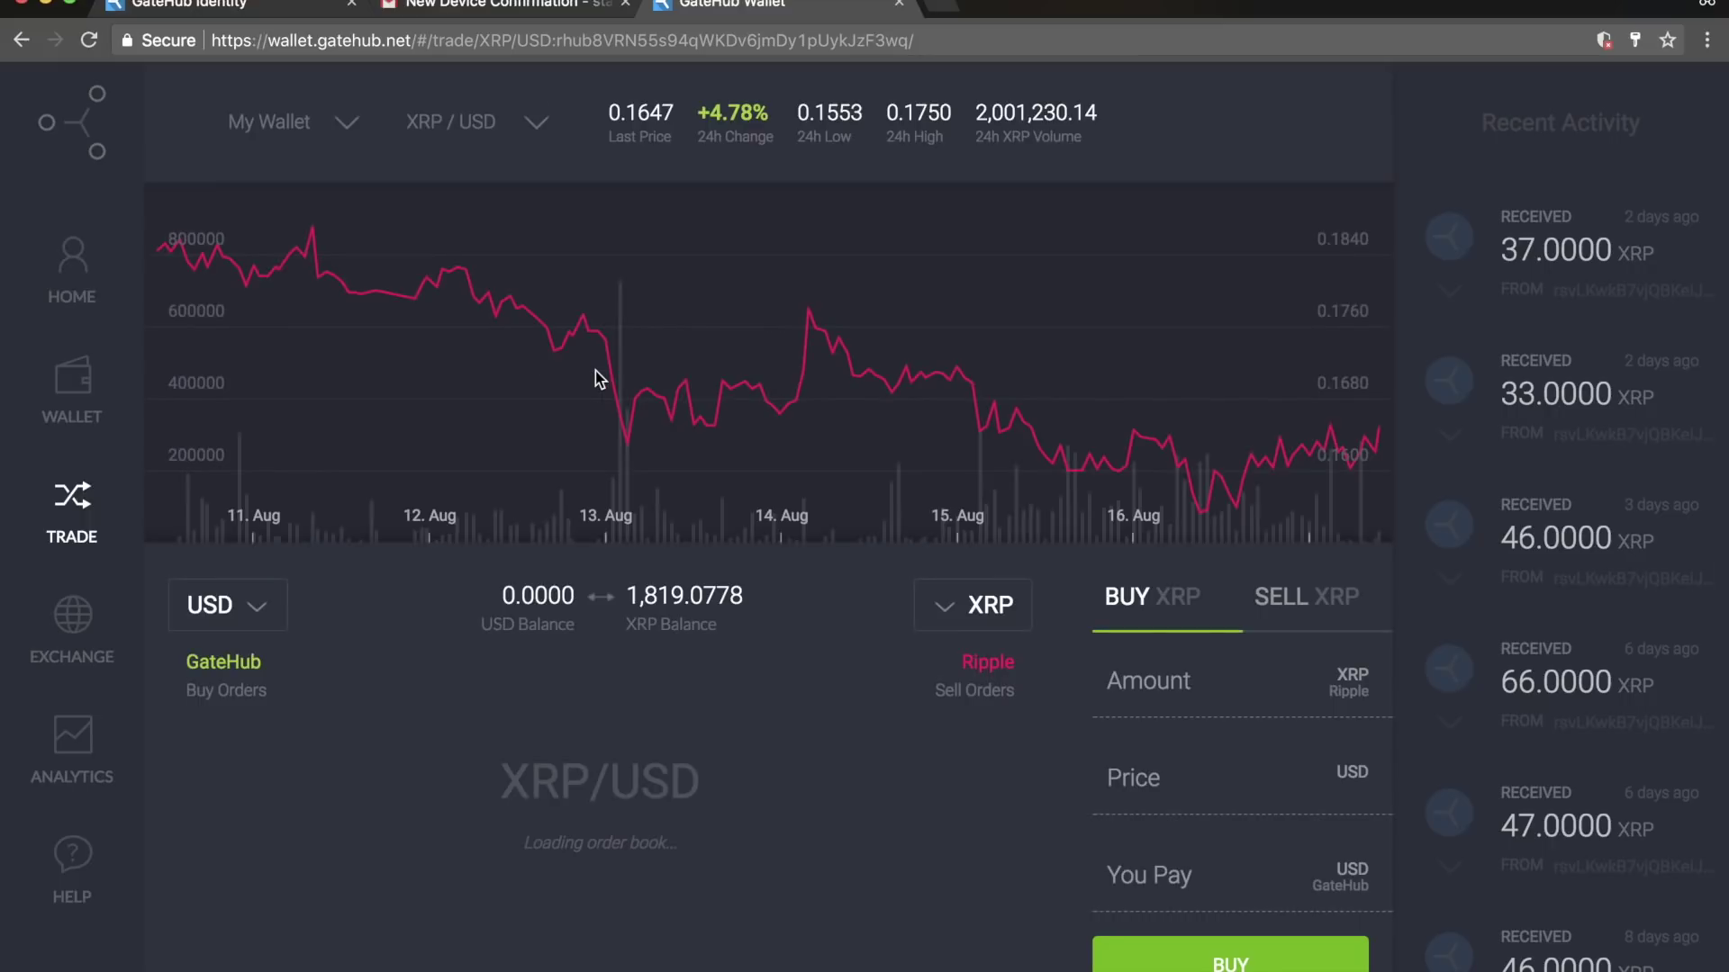
left_click(1220, 694)
type("0")
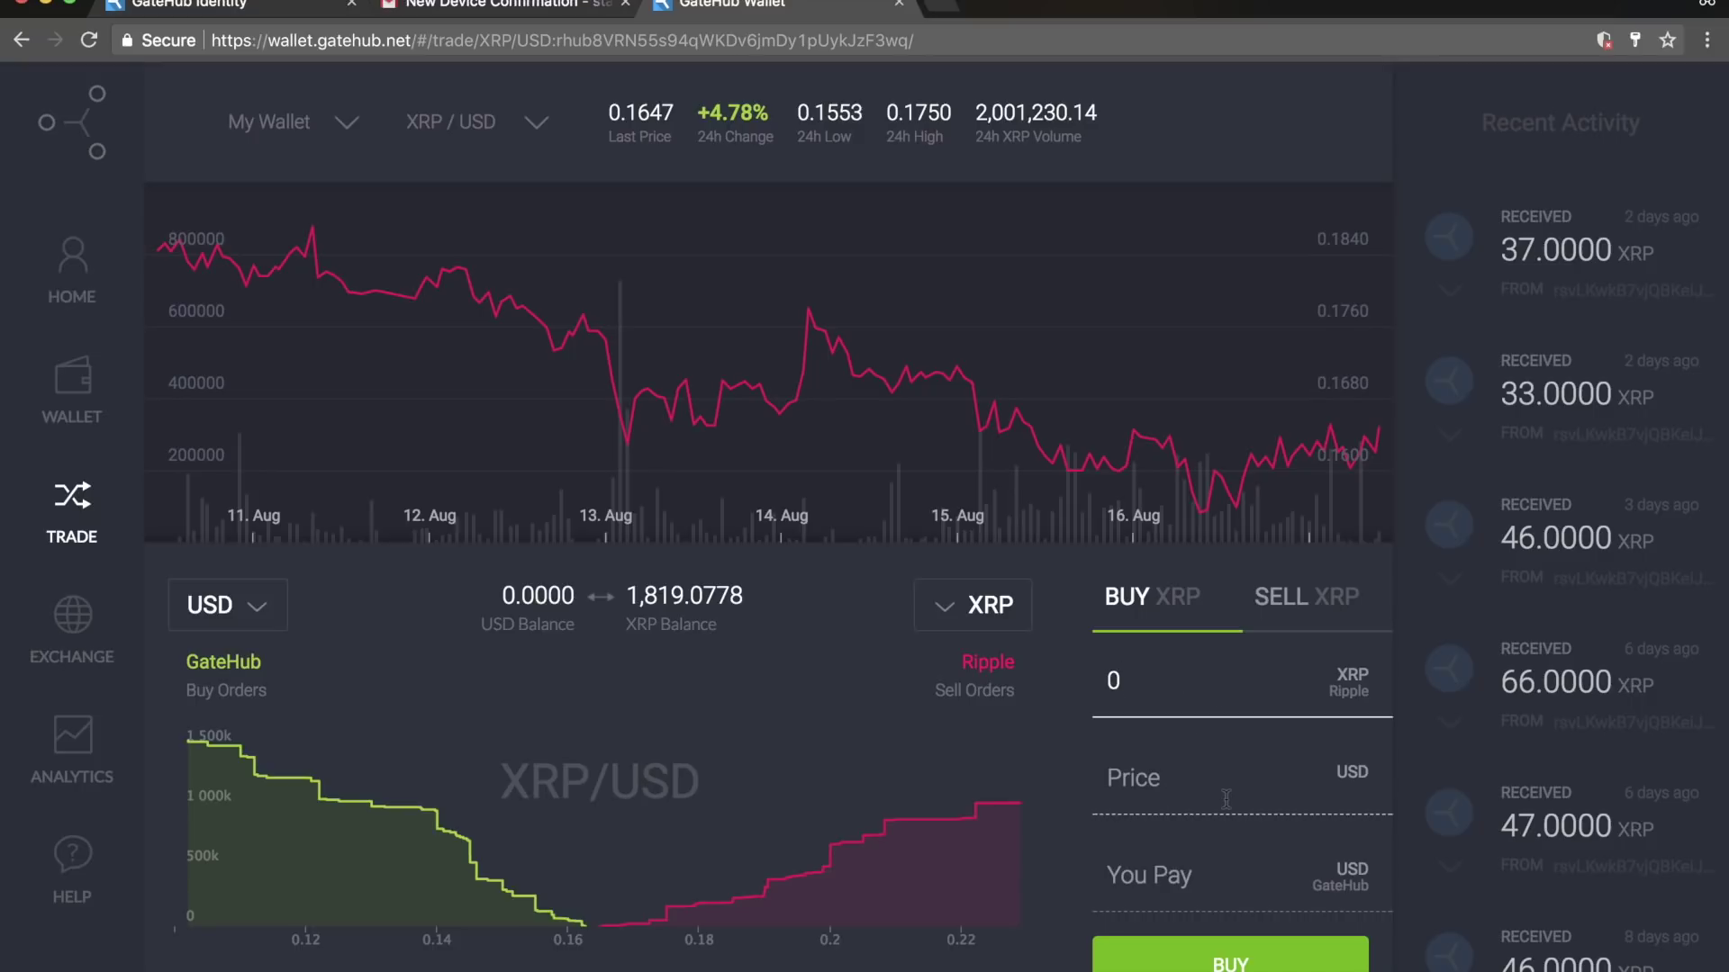
scroll(1225, 799, "down", 1)
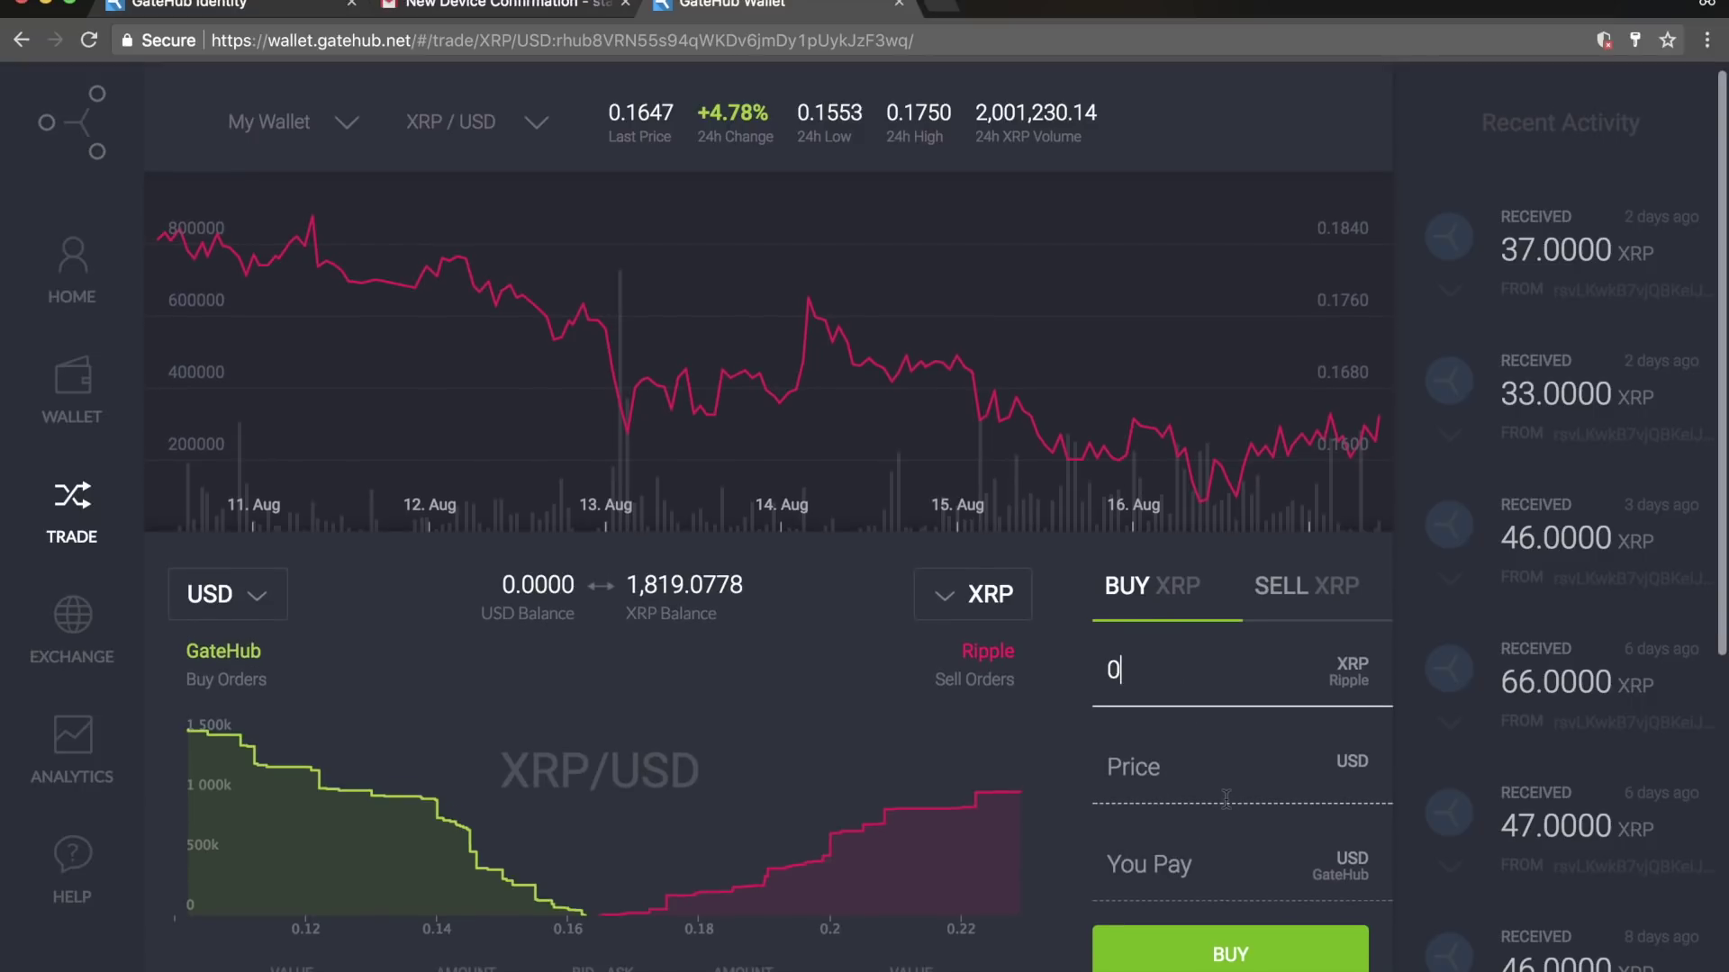
left_click(1253, 887)
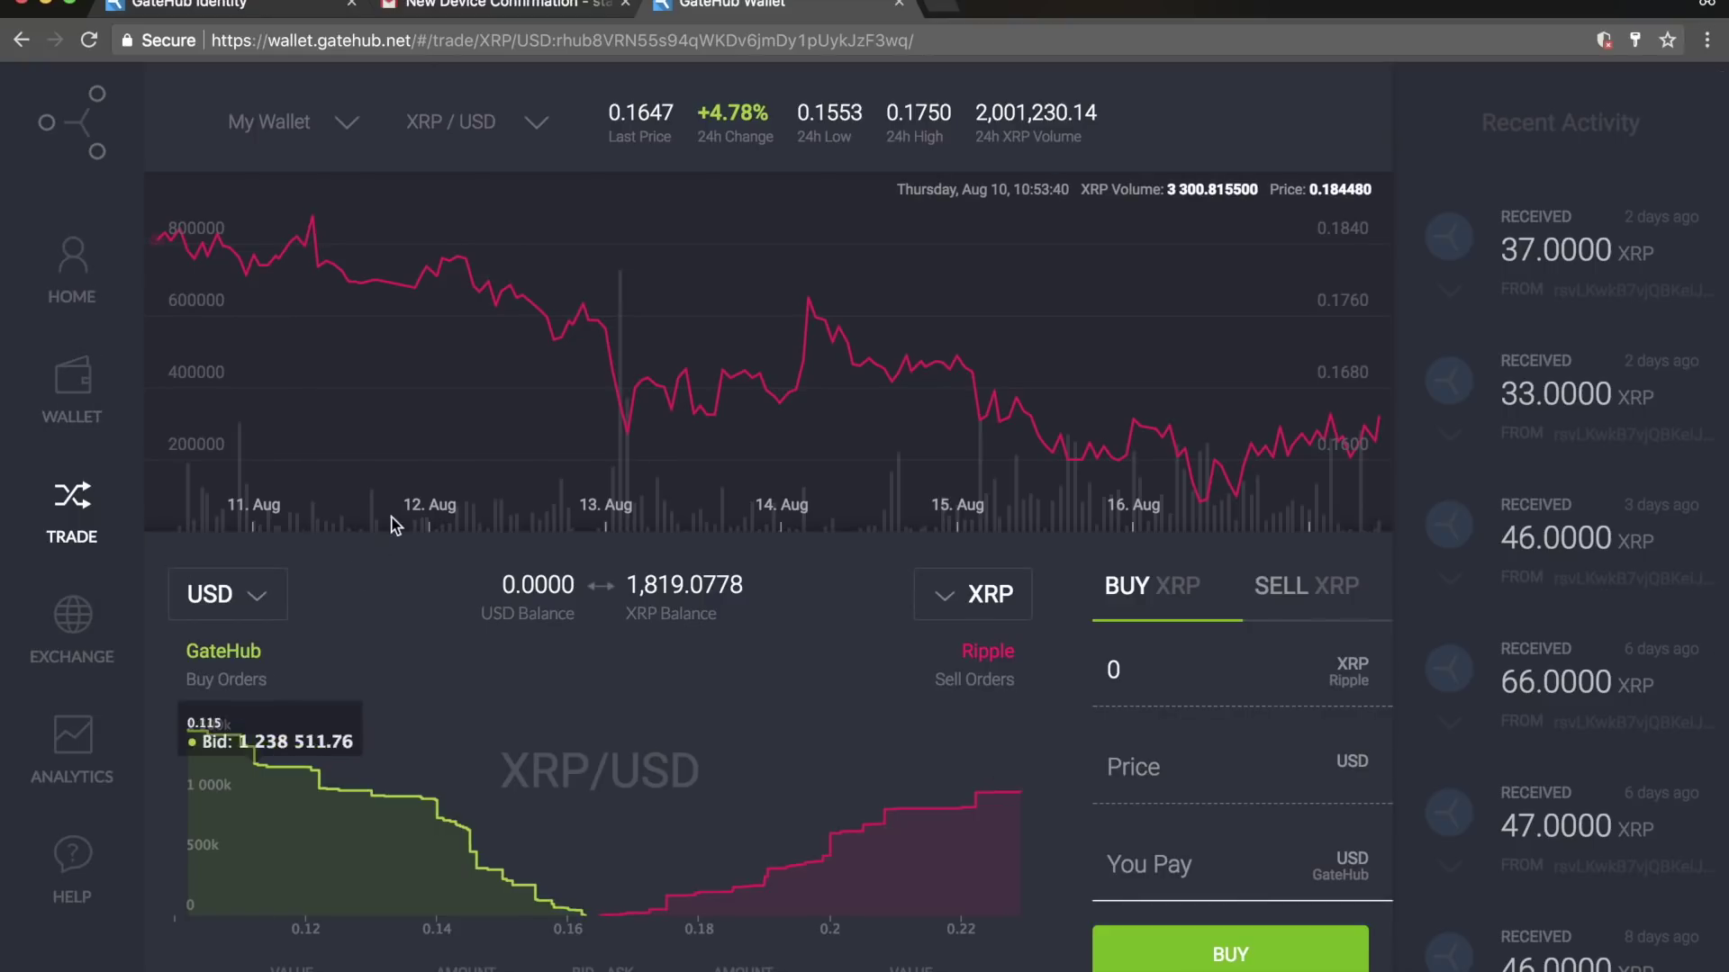
scroll(942, 627, "down", 5)
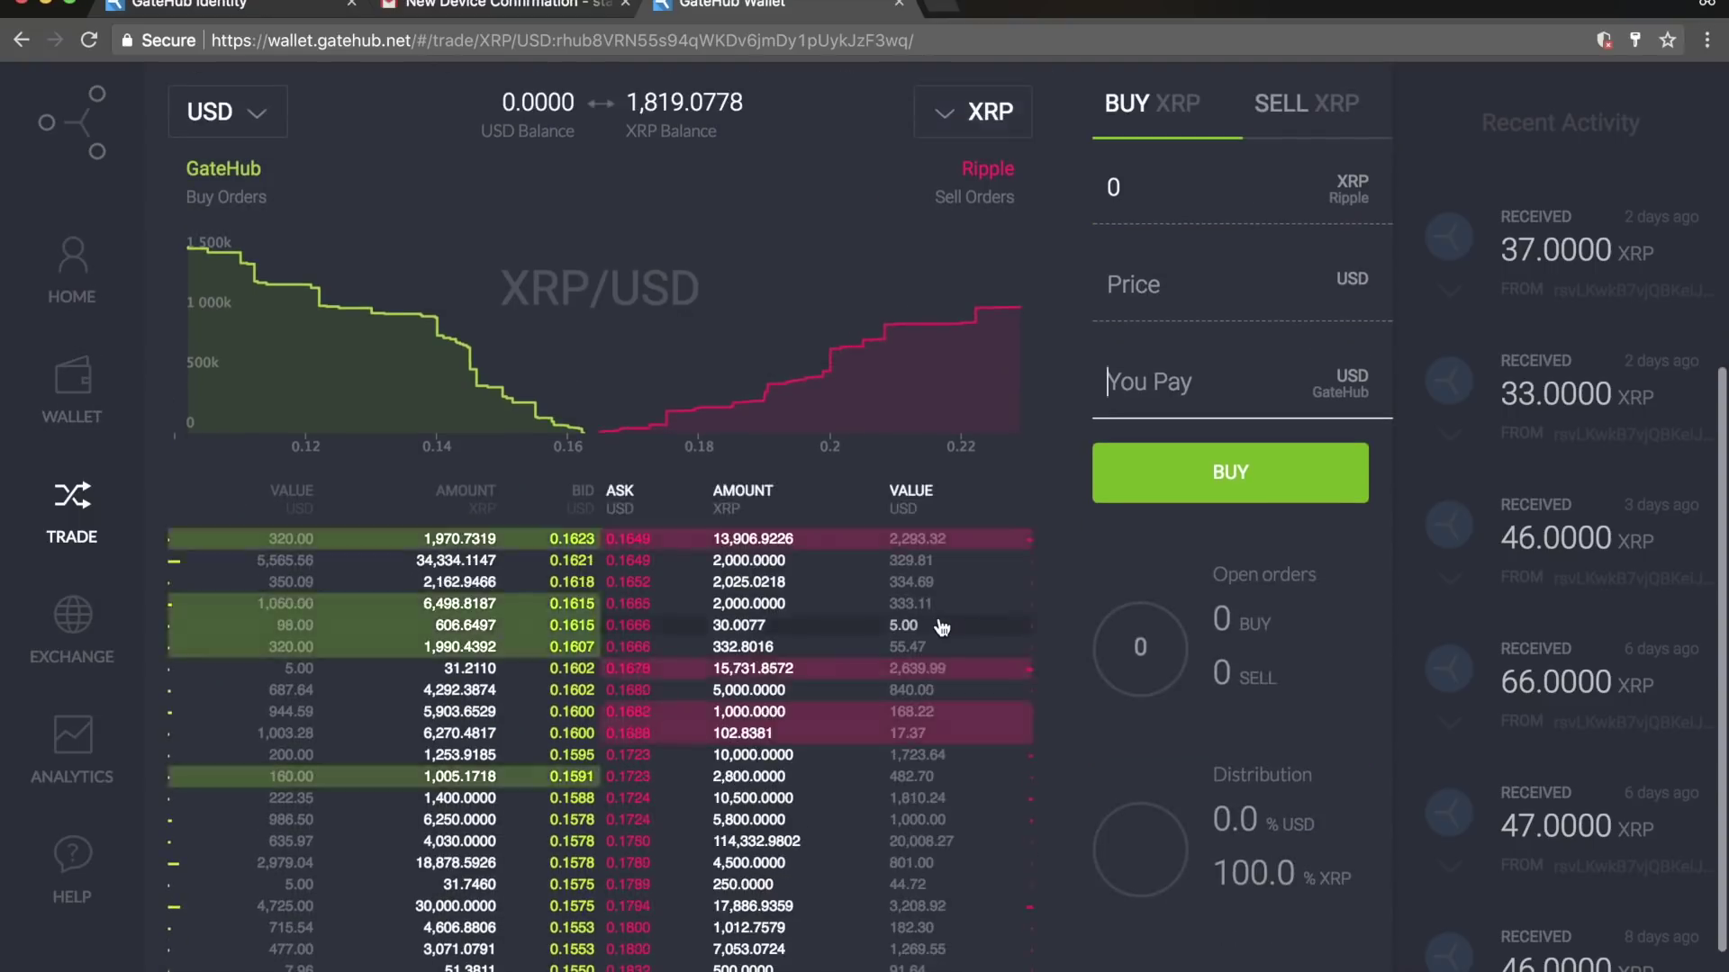
scroll(942, 627, "up", 3)
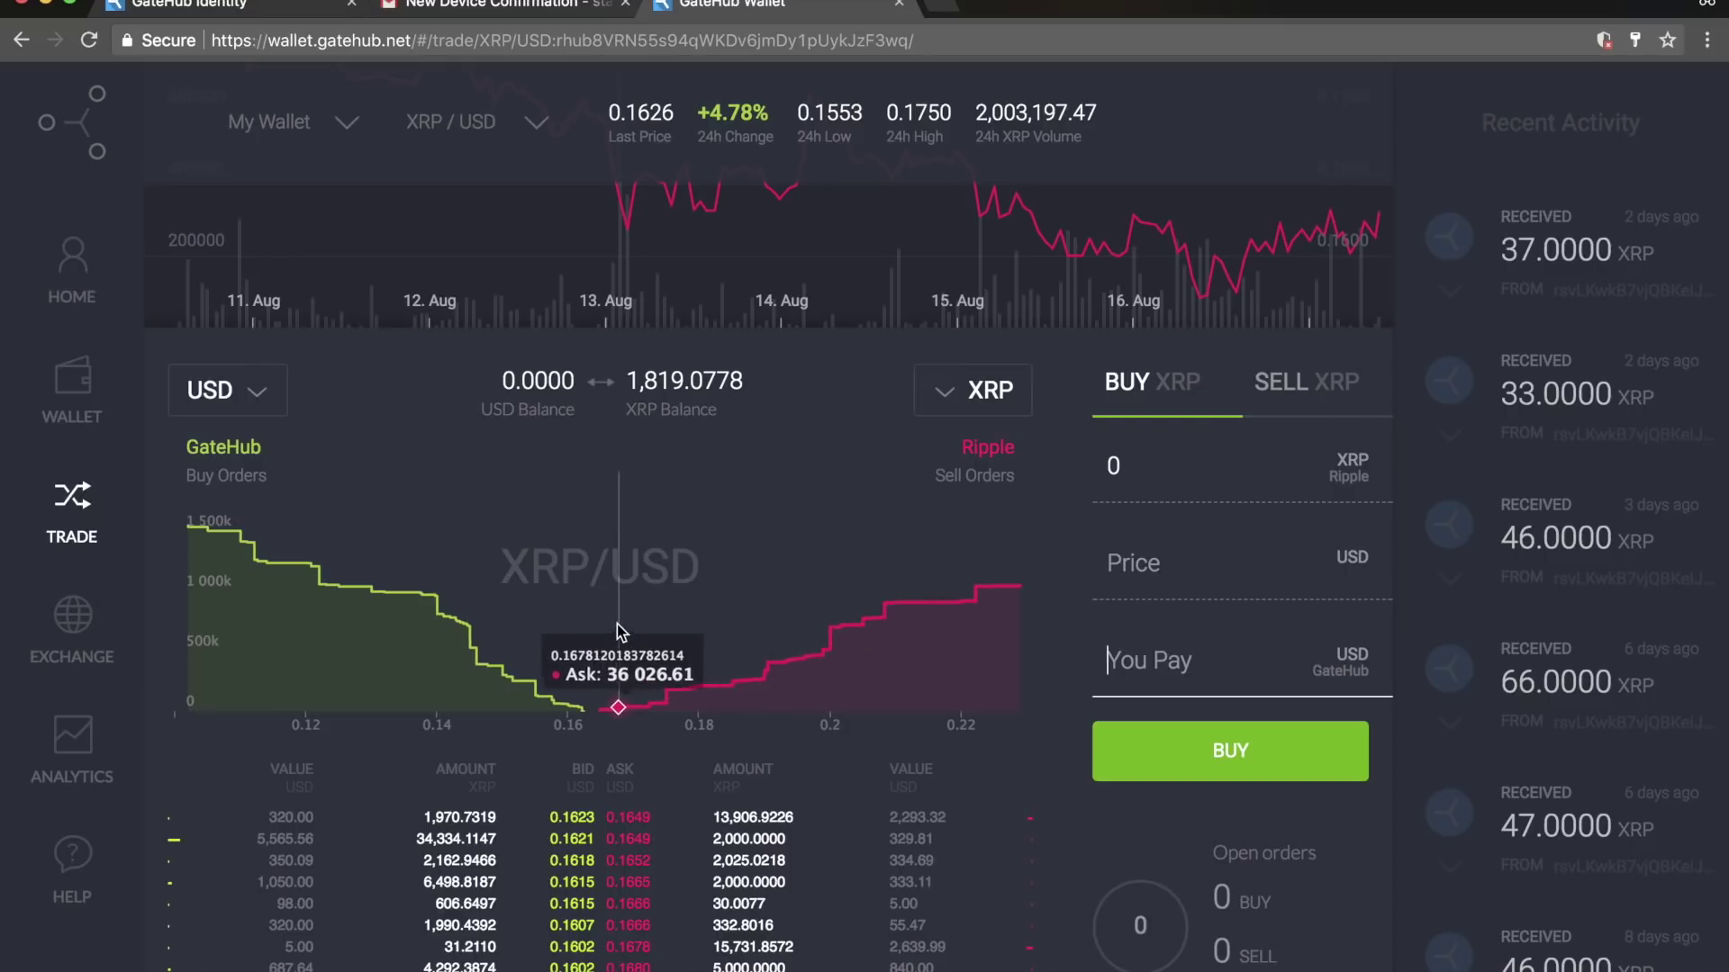
left_click(1300, 401)
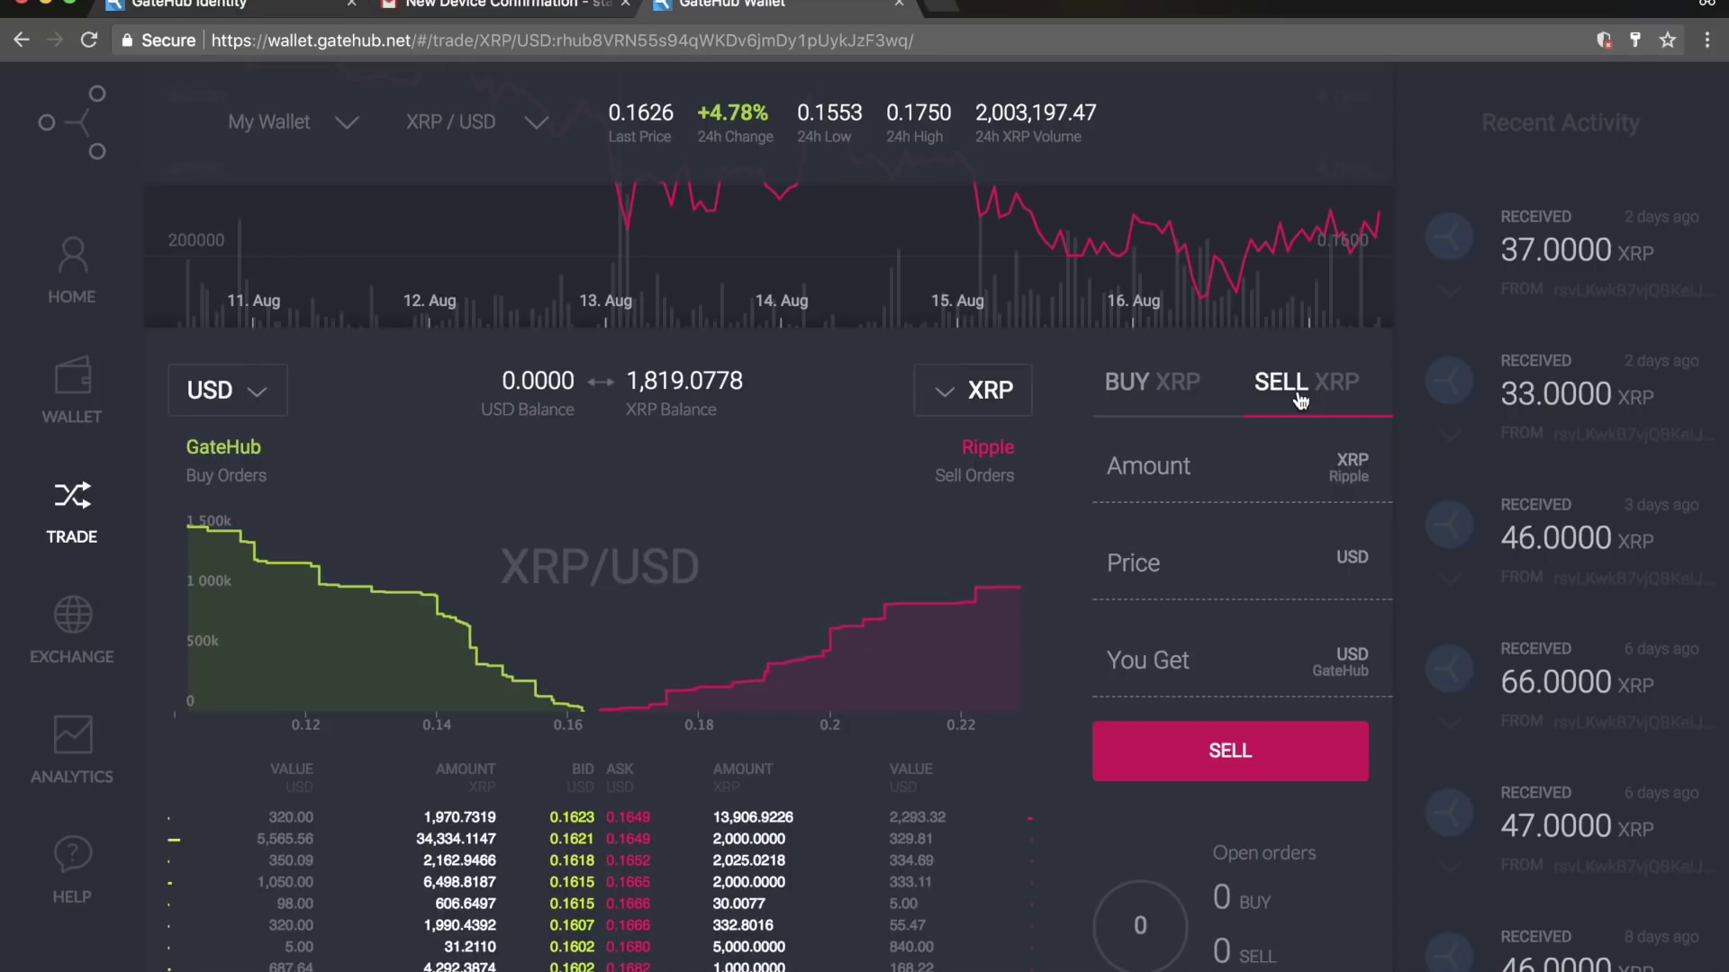
left_click(1117, 376)
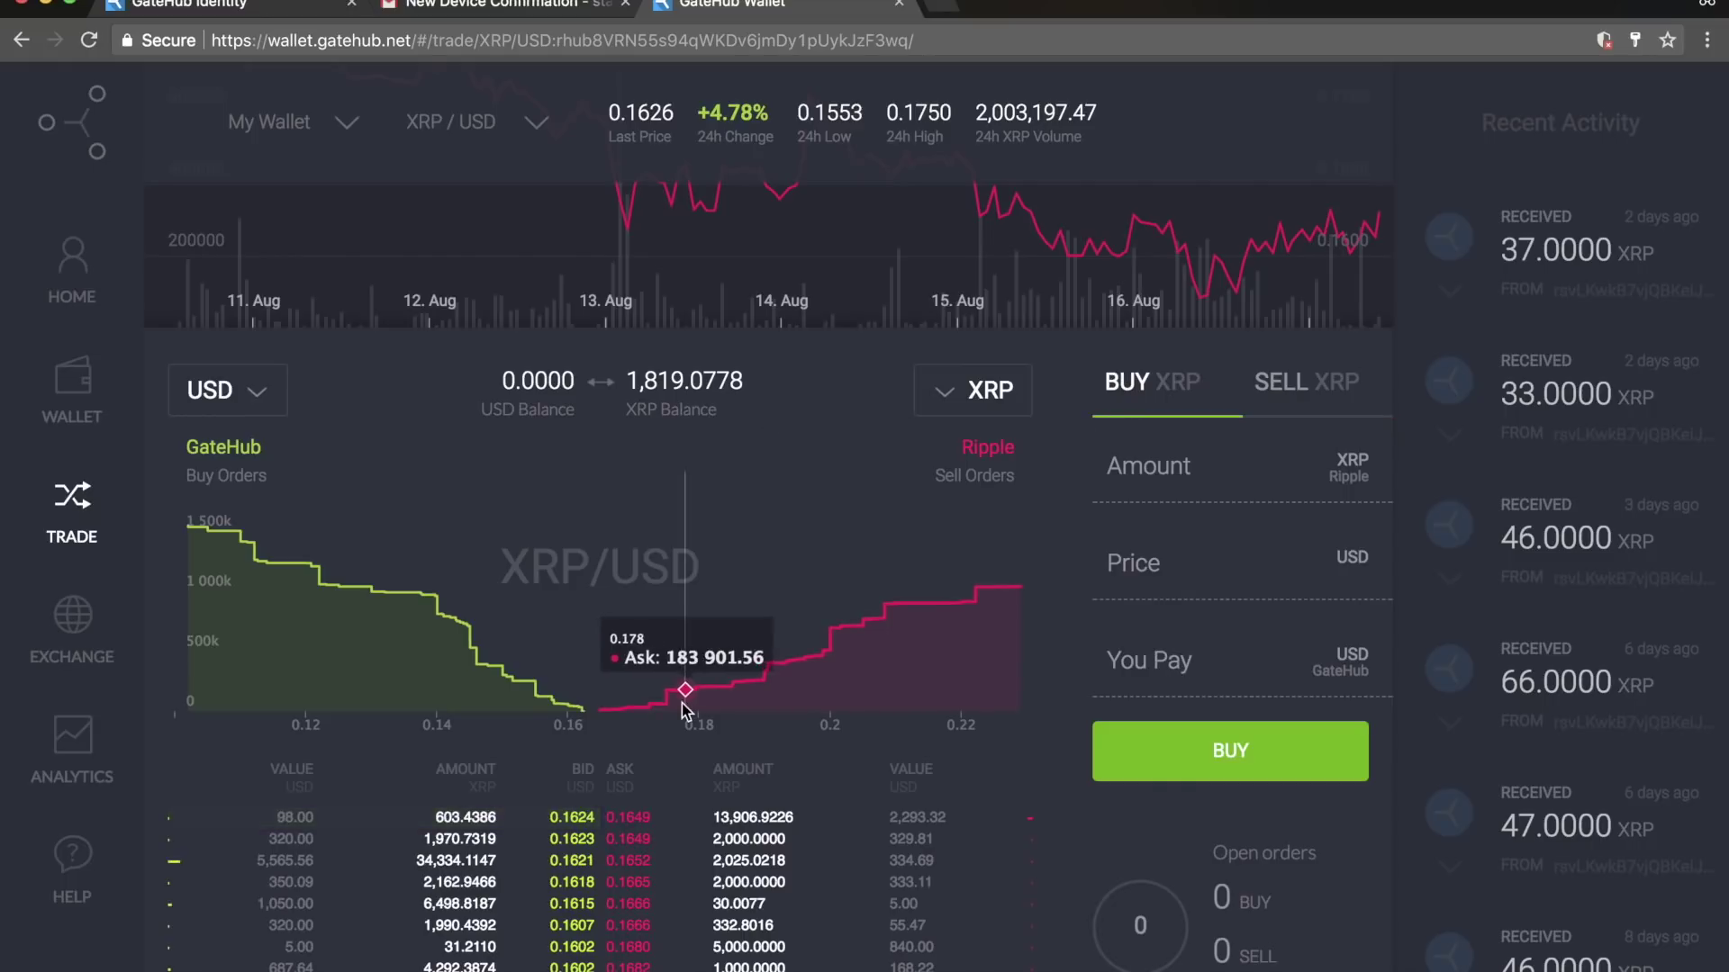
scroll(682, 707, "down", 5)
scroll(683, 704, "up", 2)
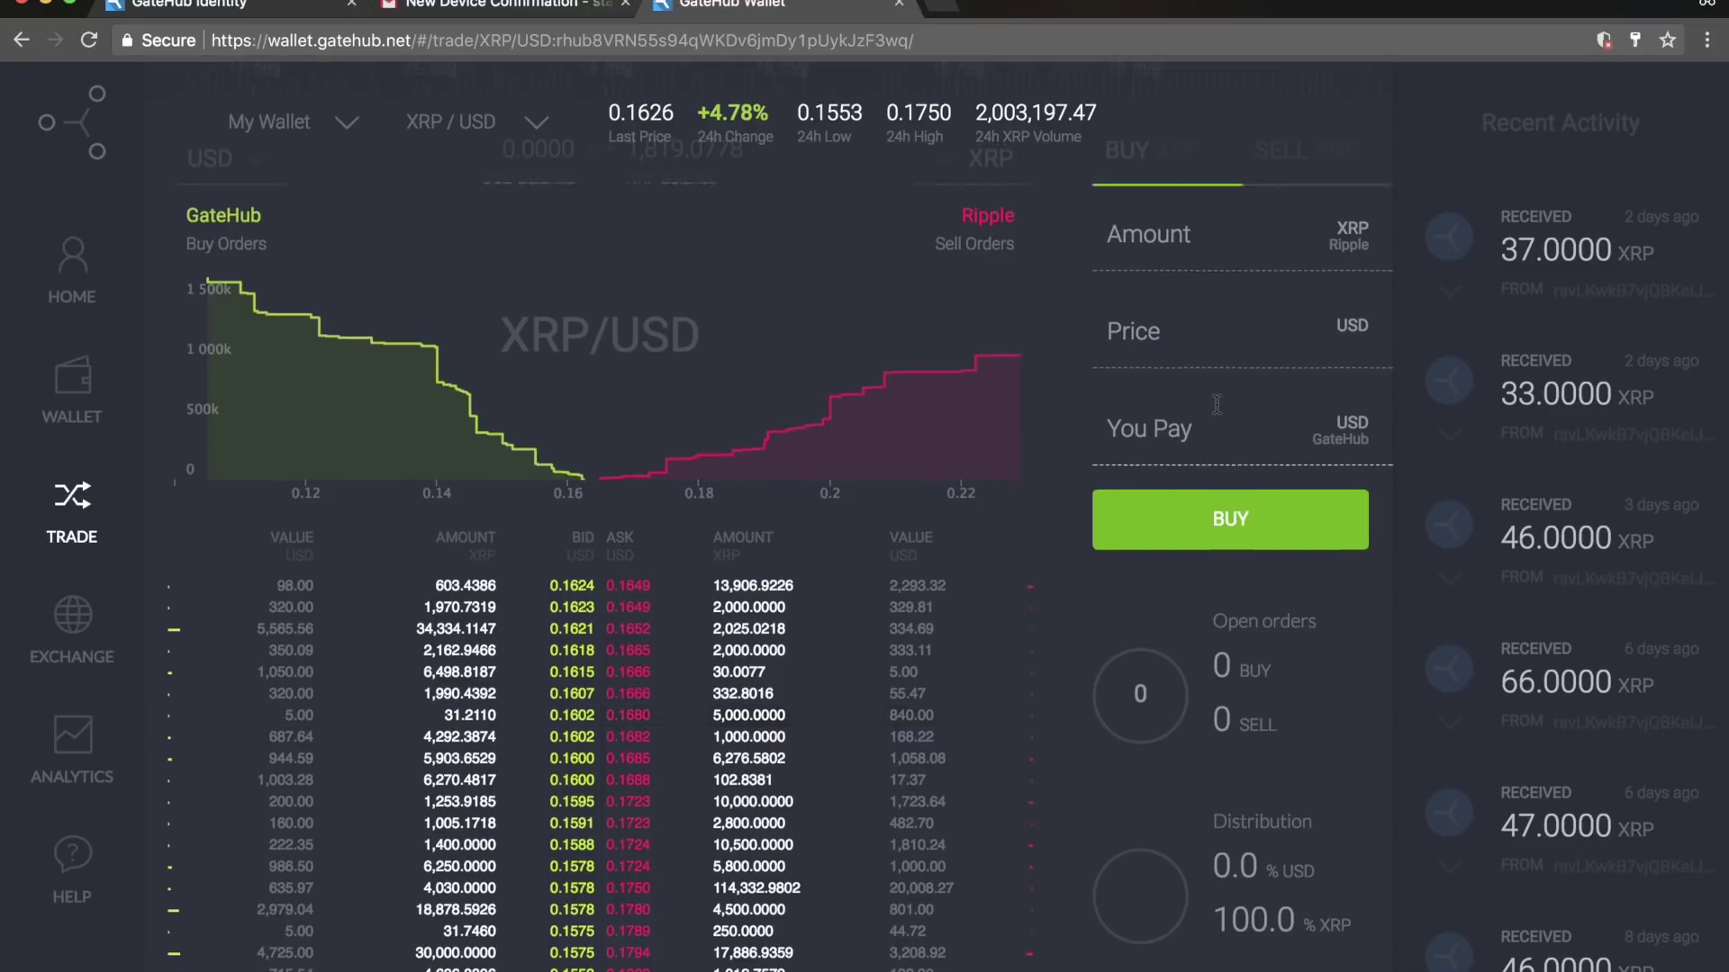
scroll(1215, 404, "up", 6)
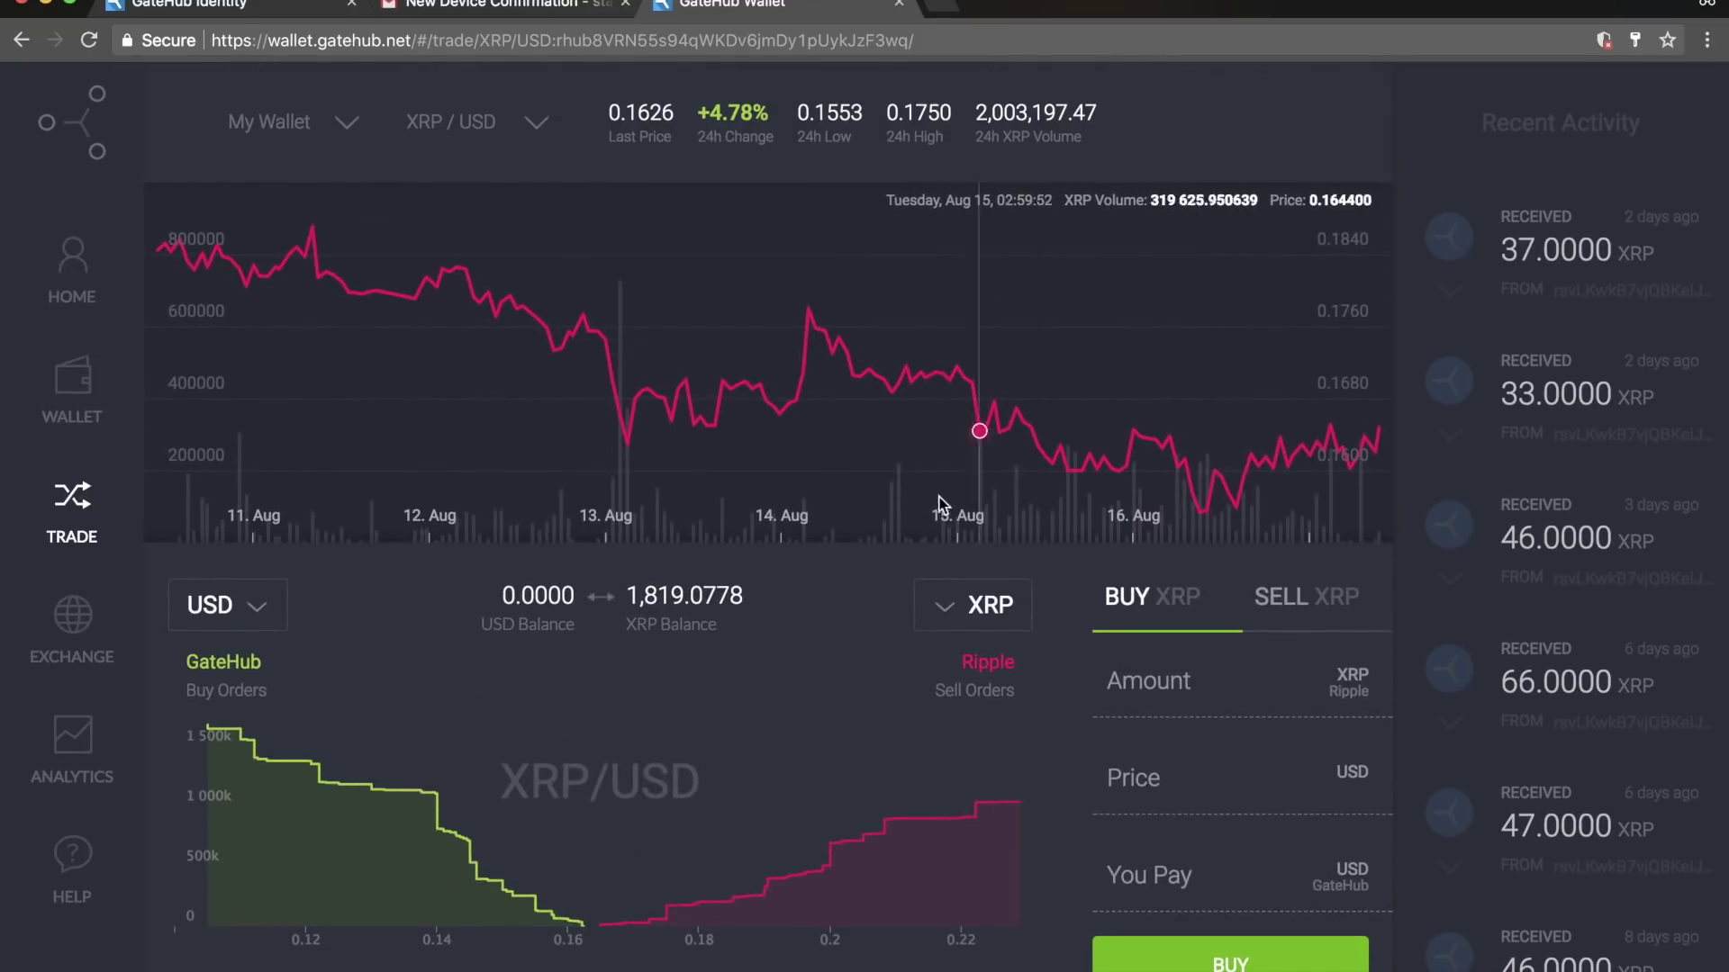
left_click(1196, 693)
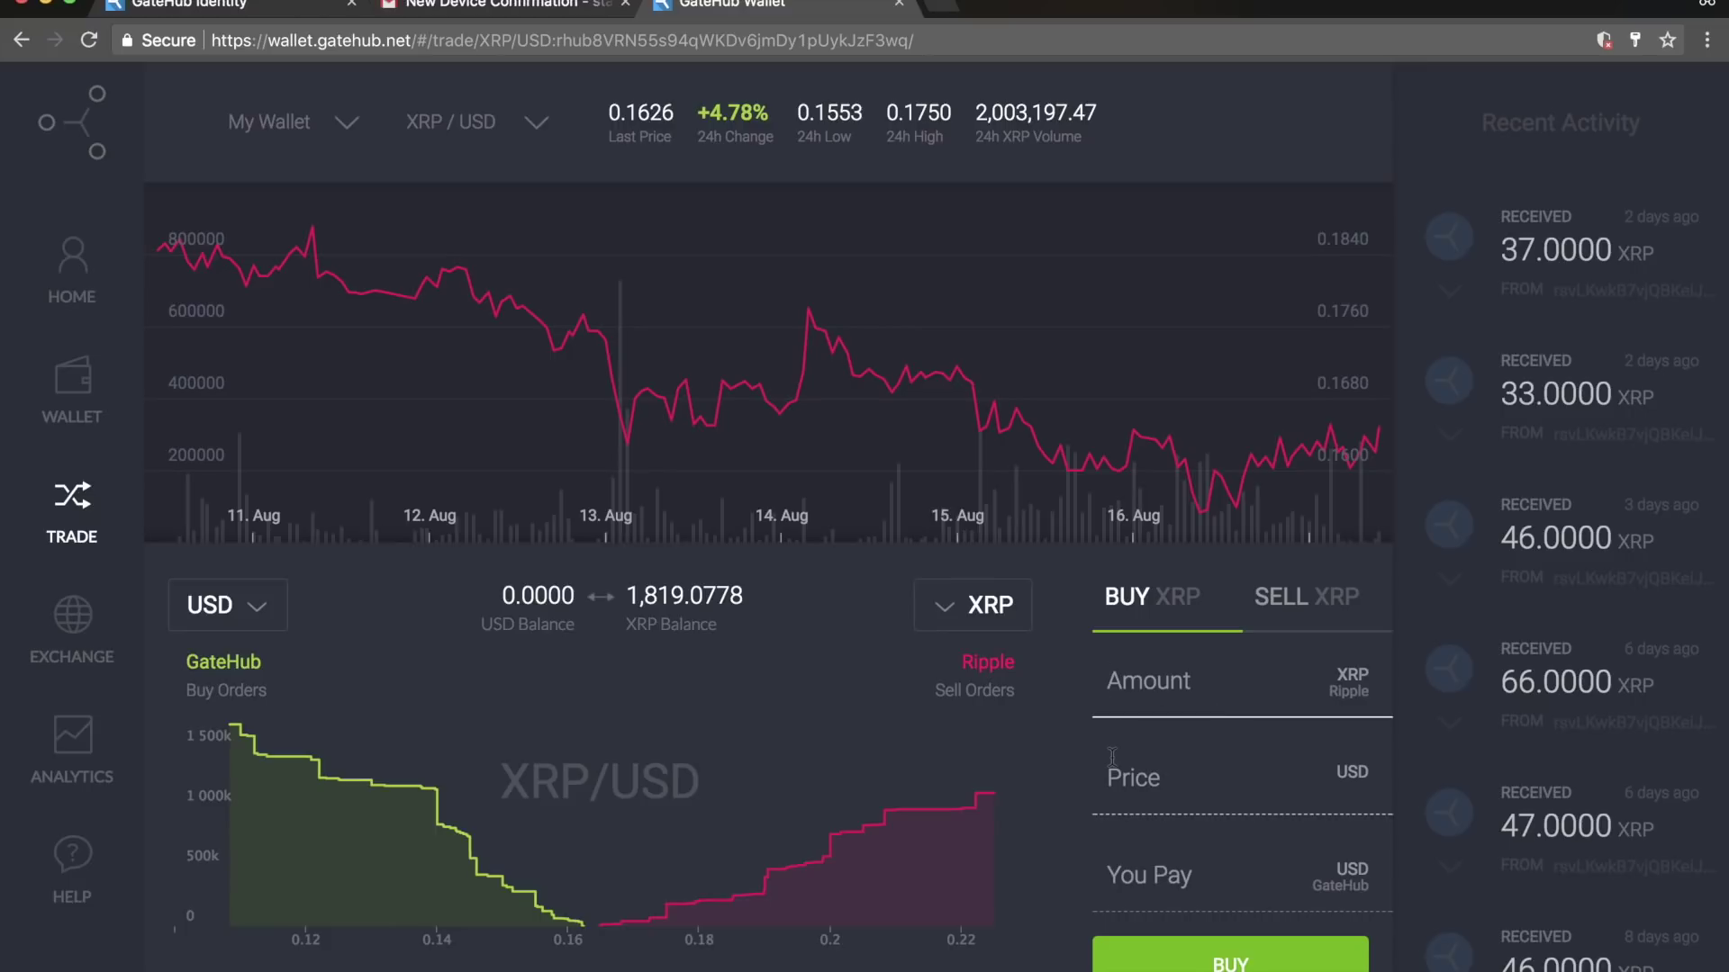
left_click(68, 397)
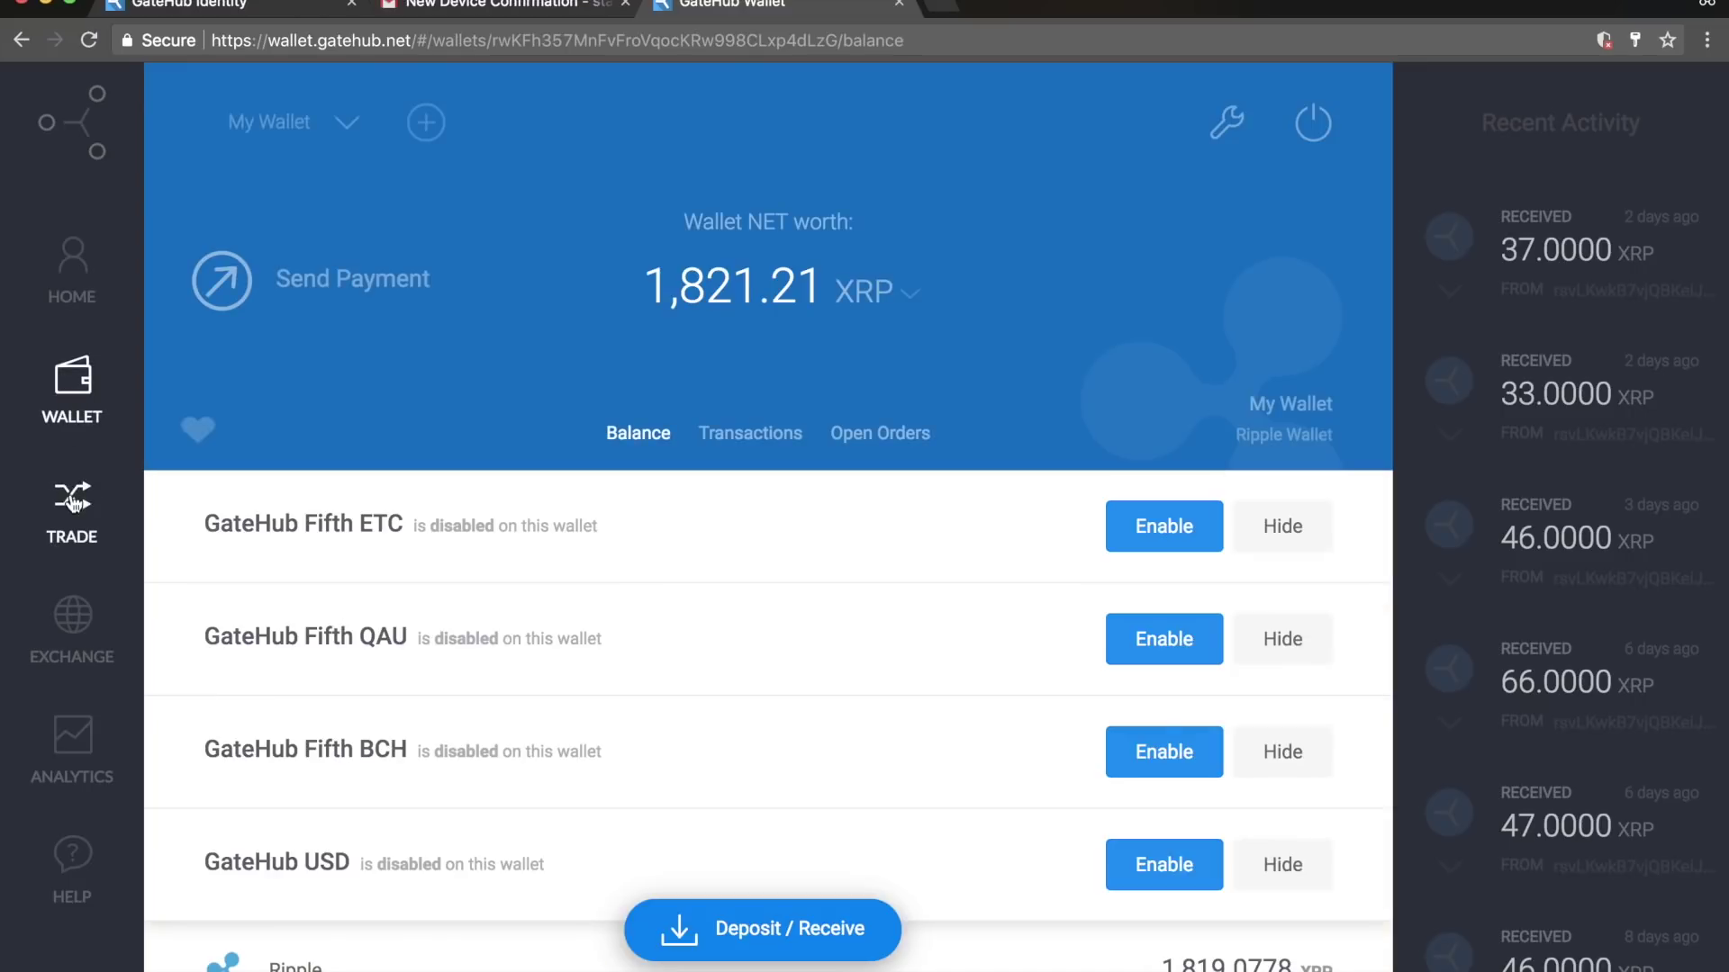
Go through Trade and Exchange to Analytics, then inspect the USD/XRP, EUR/XRP and BTC/XRP tiles
left_click(74, 501)
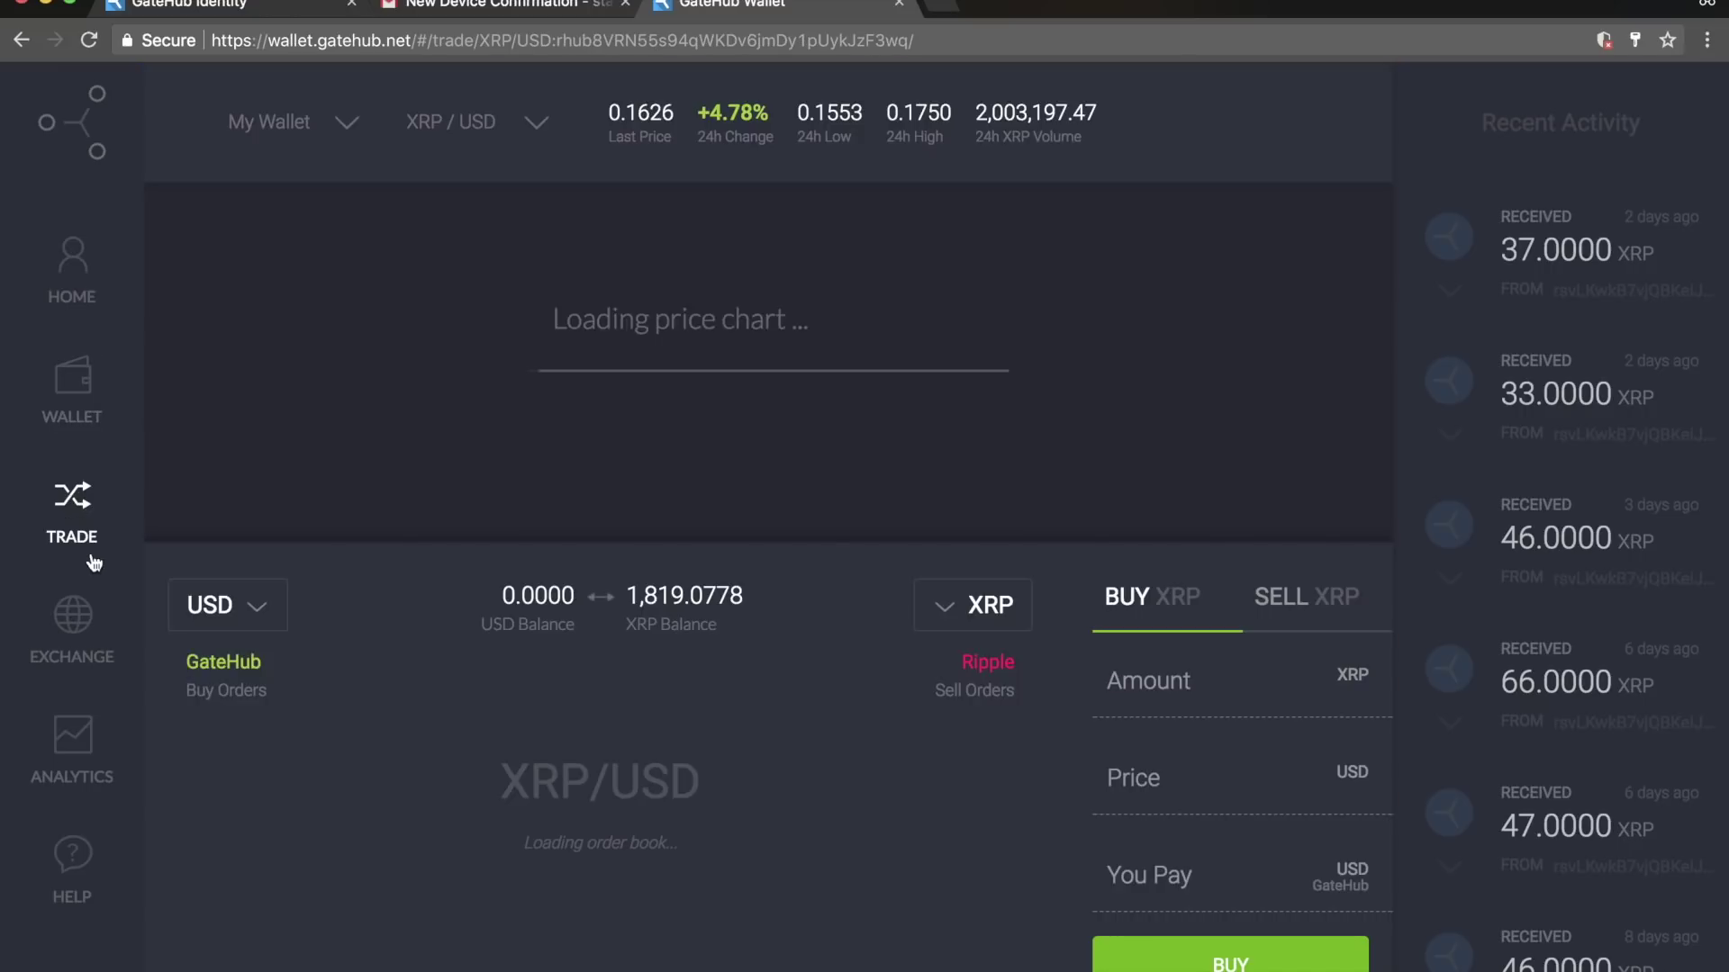
left_click(96, 637)
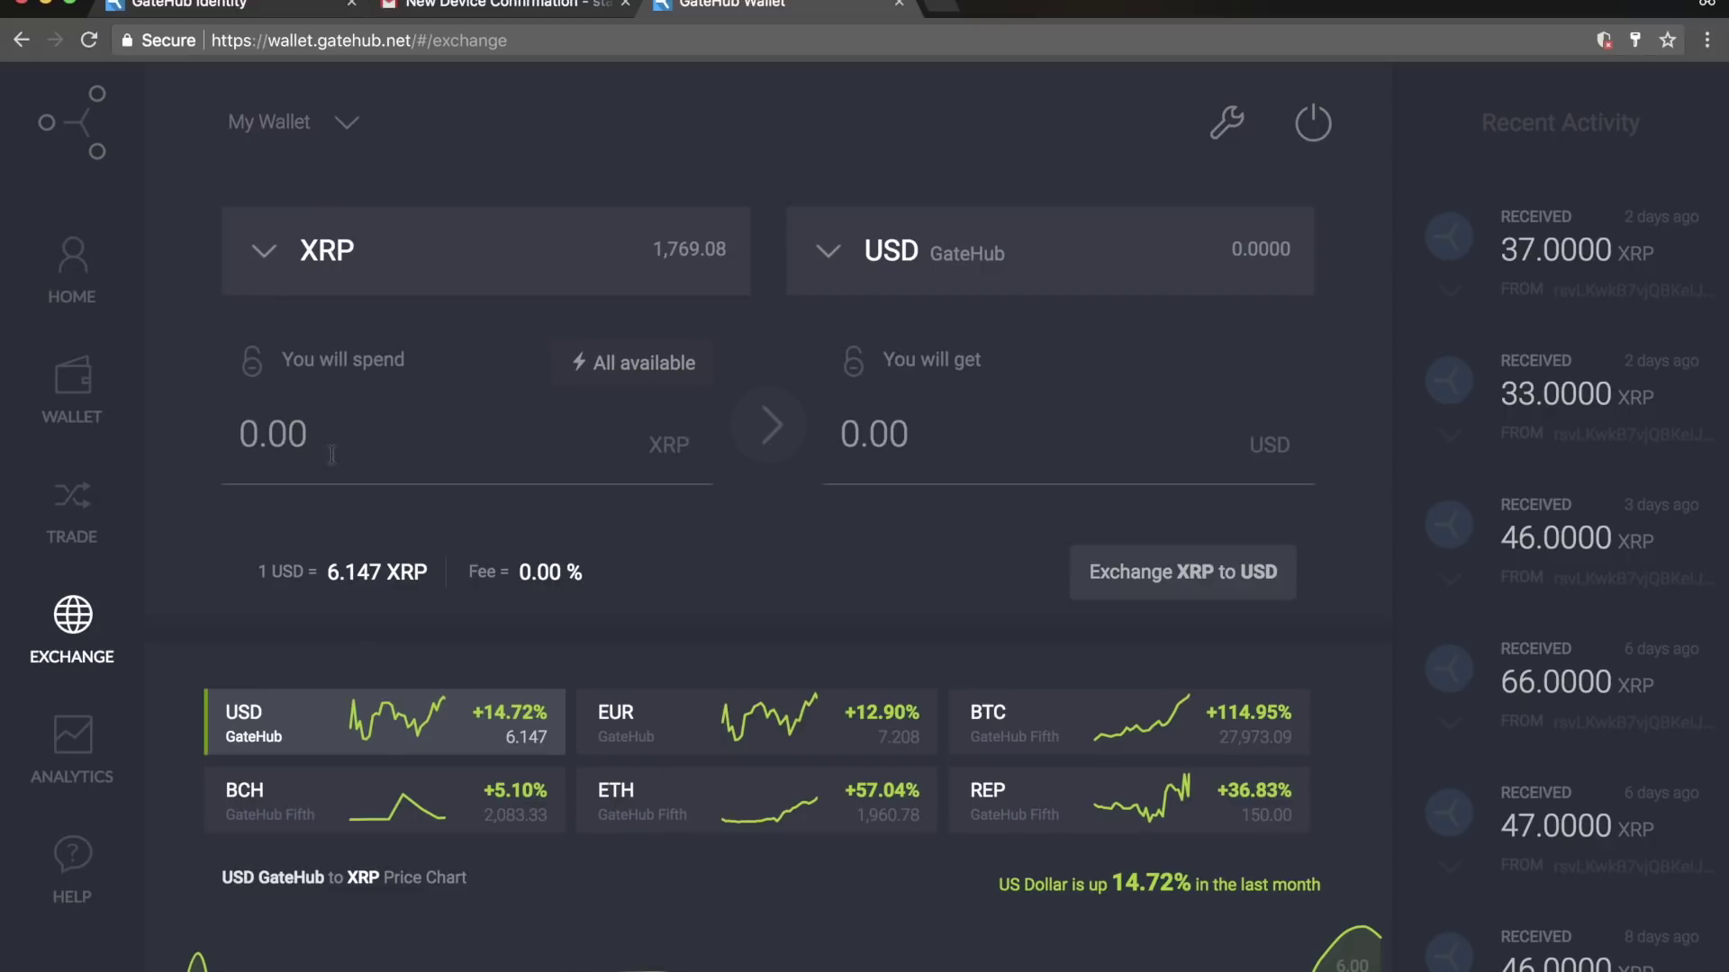
left_click(87, 753)
mouse_move(745, 501)
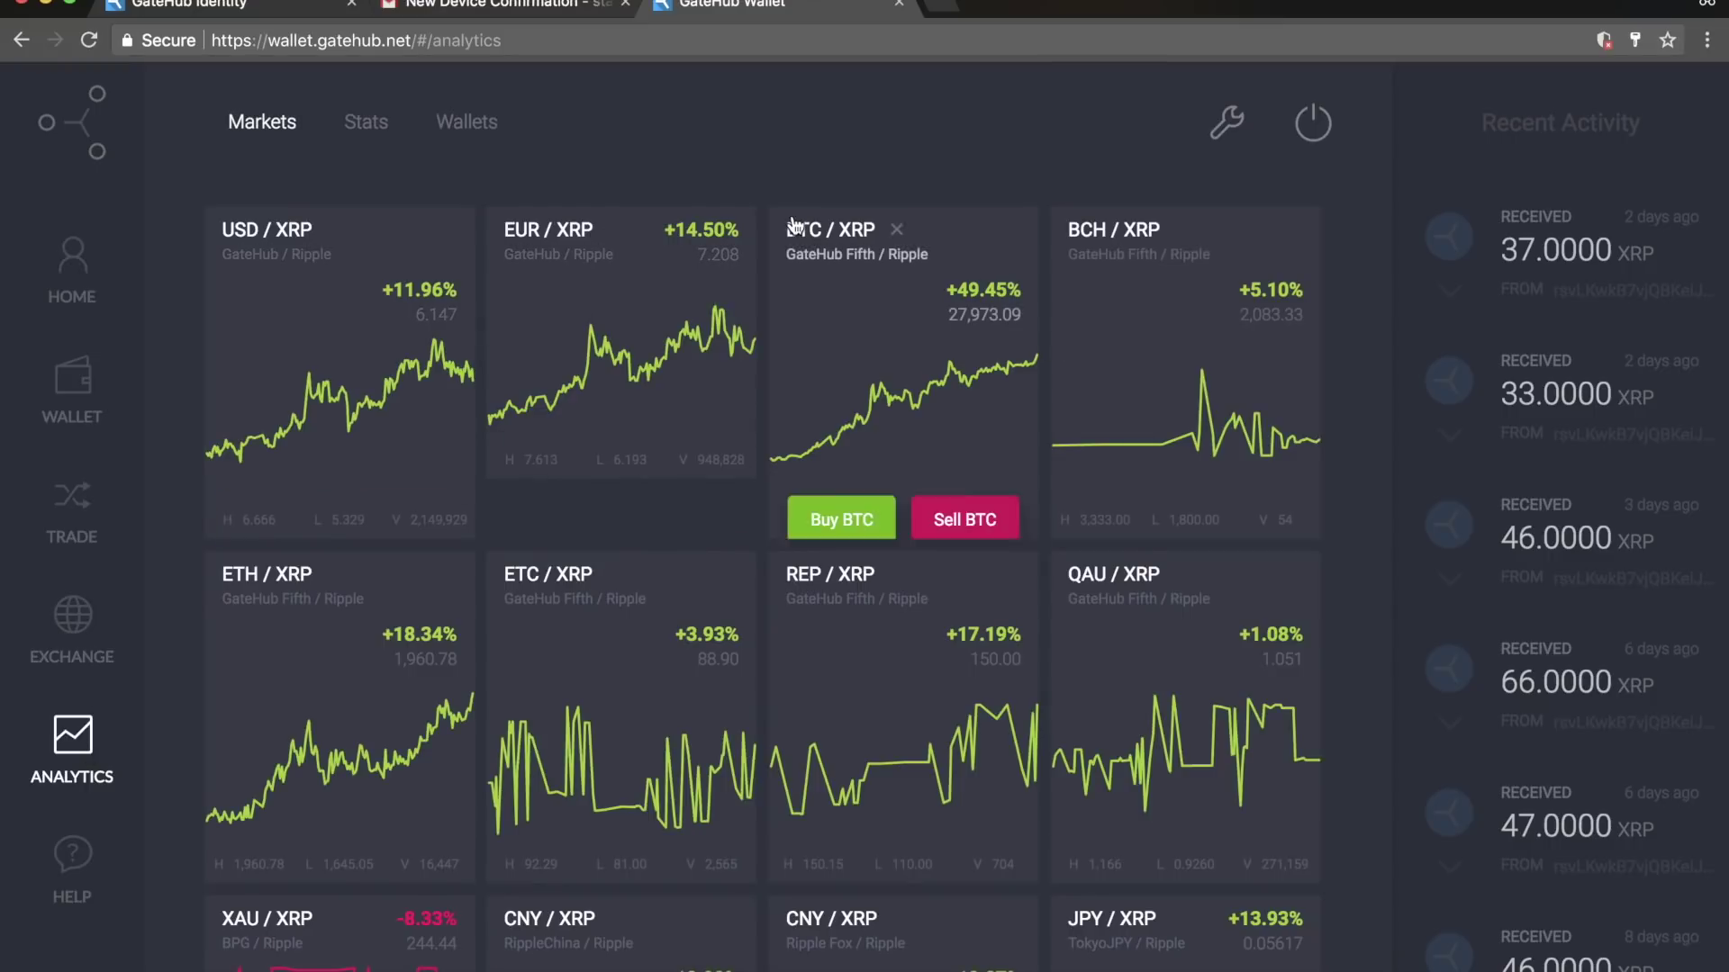
mouse_move(321, 244)
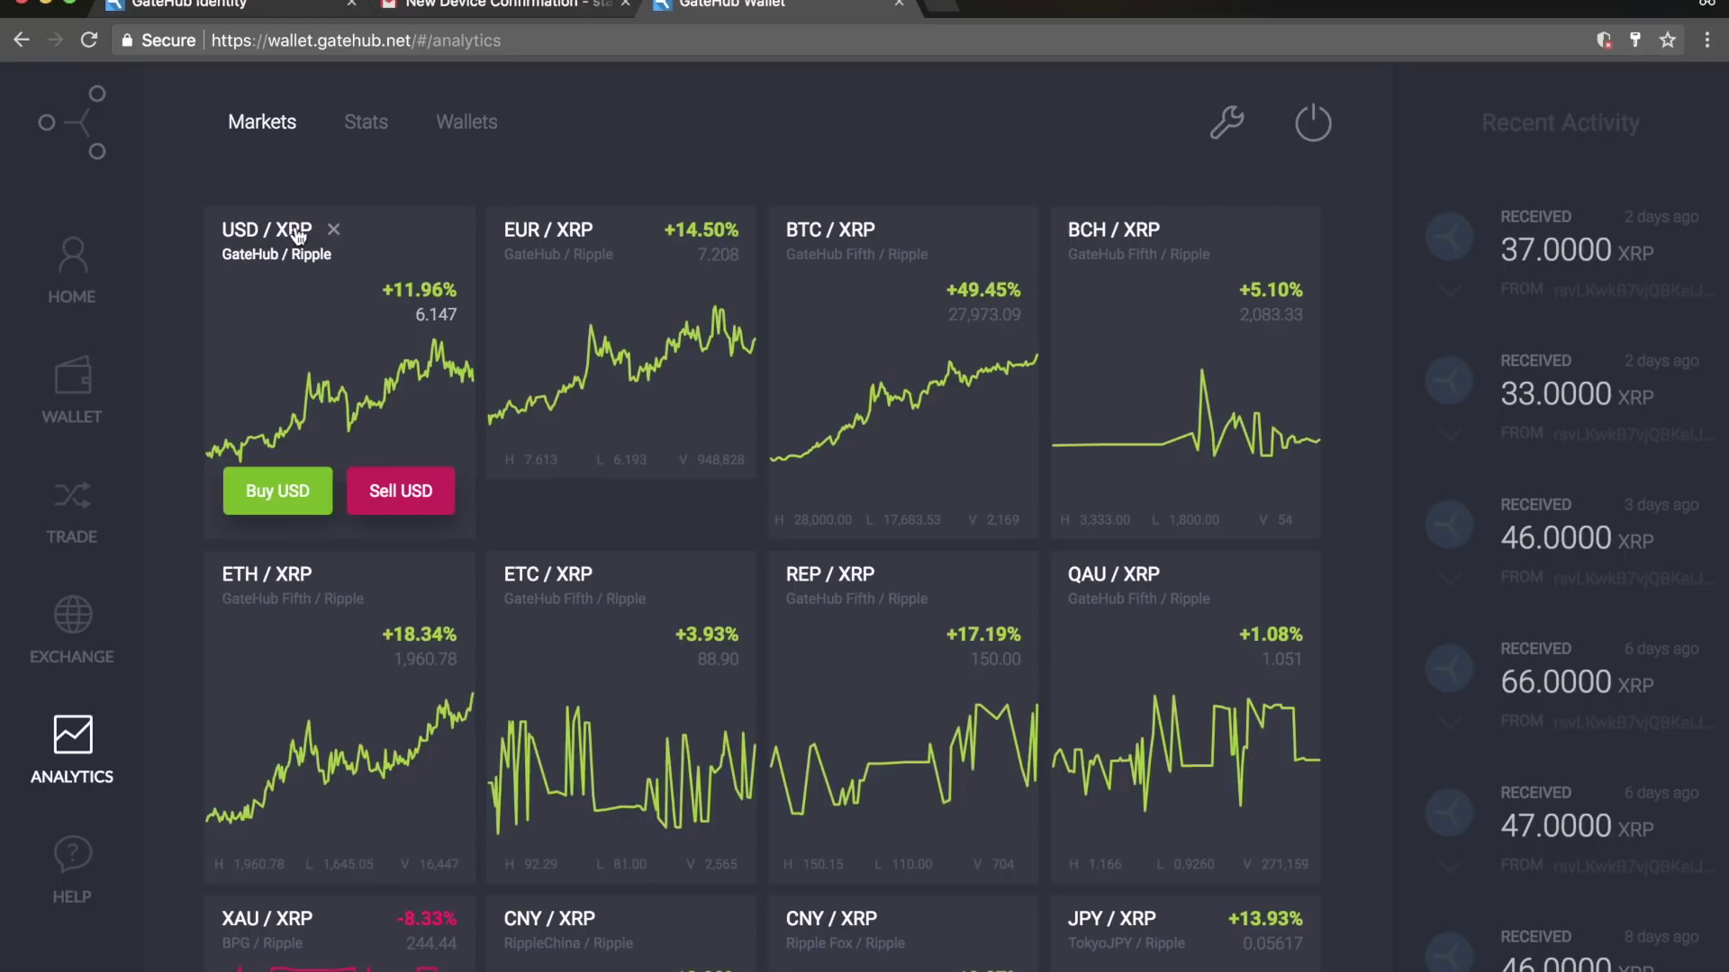
mouse_move(581, 281)
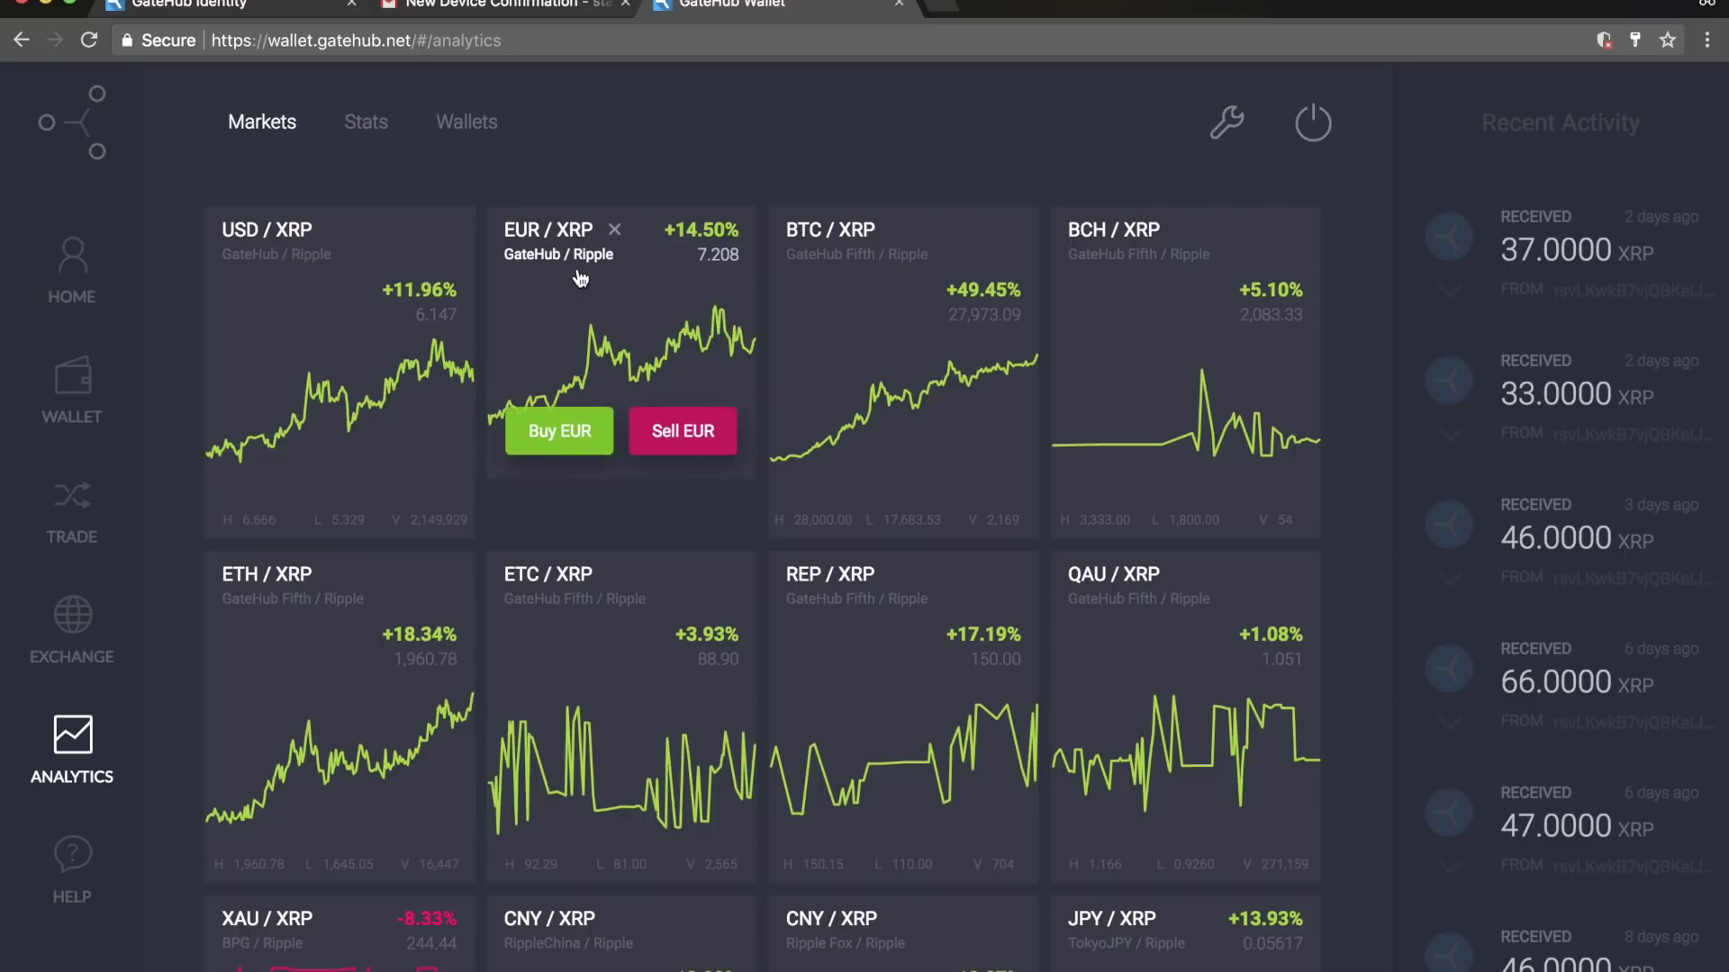